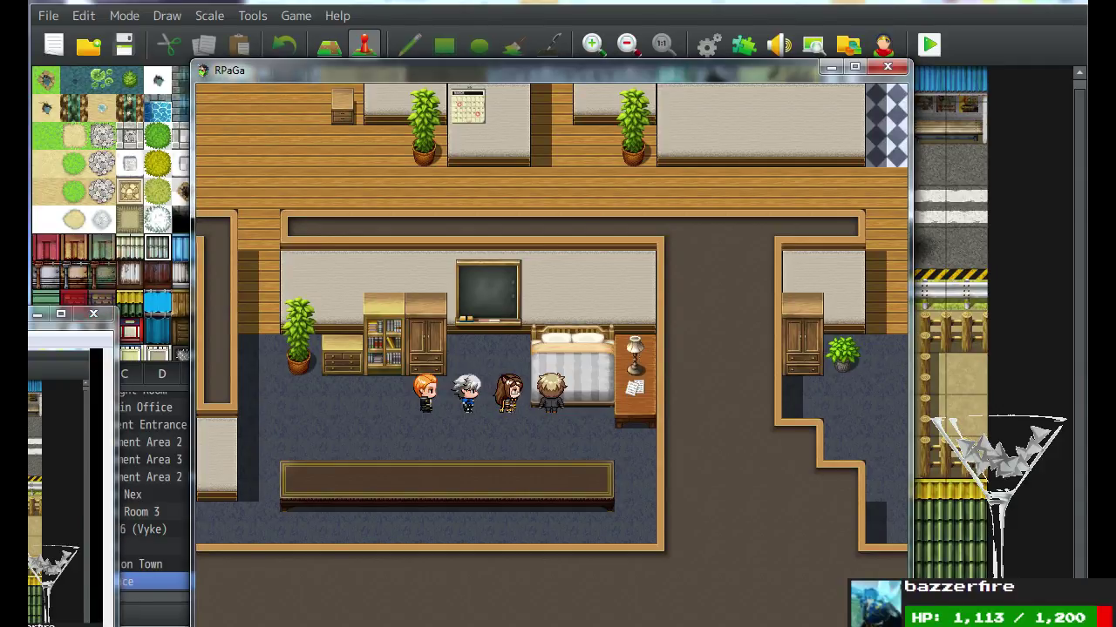
Walk the party out of the bedroom and along the hallway to the parking lot outside Riverlane Suites.
{"action": "key", "text": "Left"}
{"action": "key", "text": "Up"}
{"action": "key", "text": "Right"}
{"action": "key", "text": "Right"}
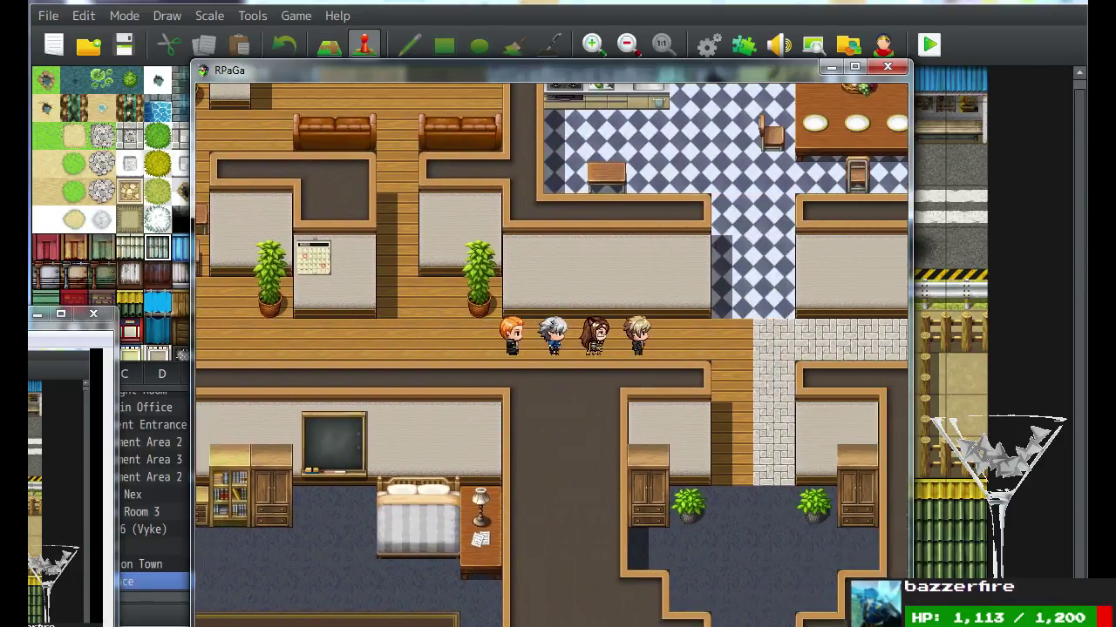
{"action": "key", "text": "Down"}
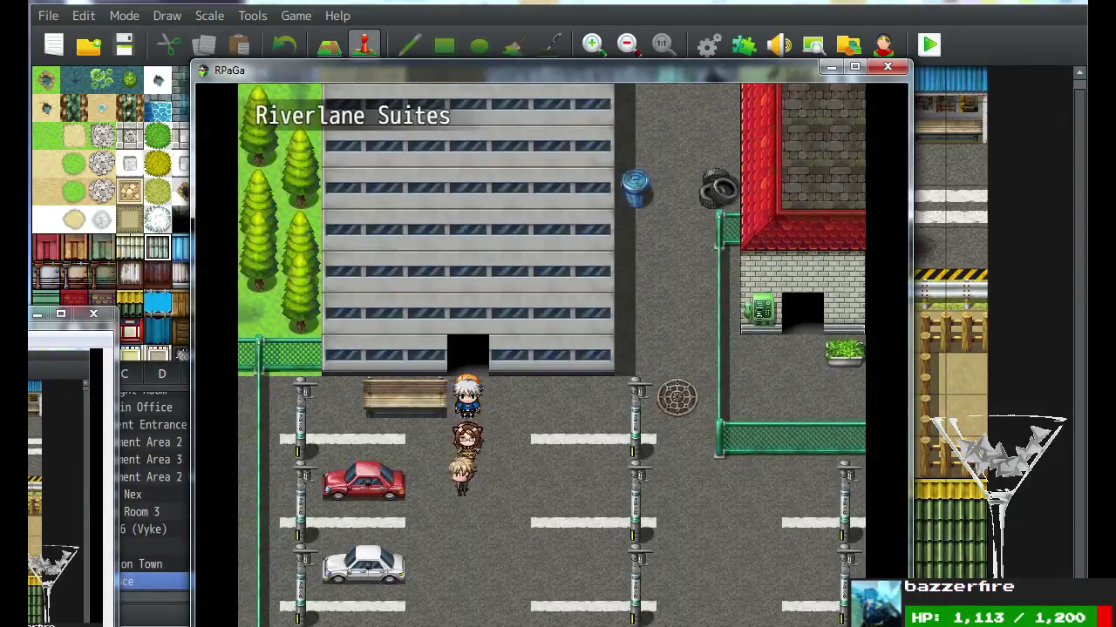
Glance at the party status screen and use the red car to travel to Purduality University.
{"action": "key", "text": "Escape"}
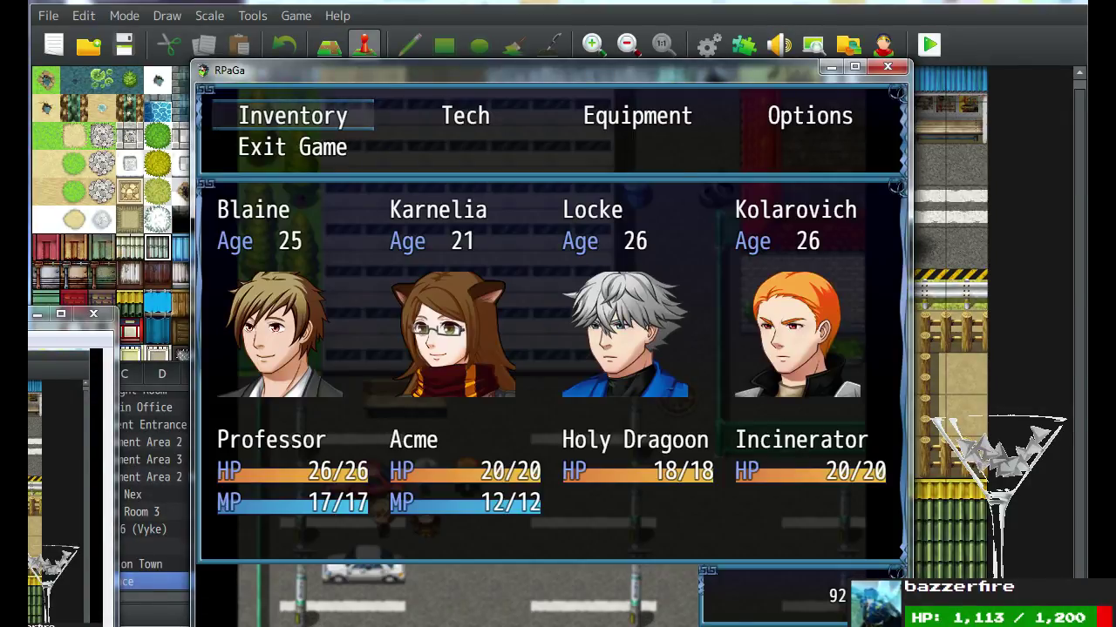
{"action": "key", "text": "Escape"}
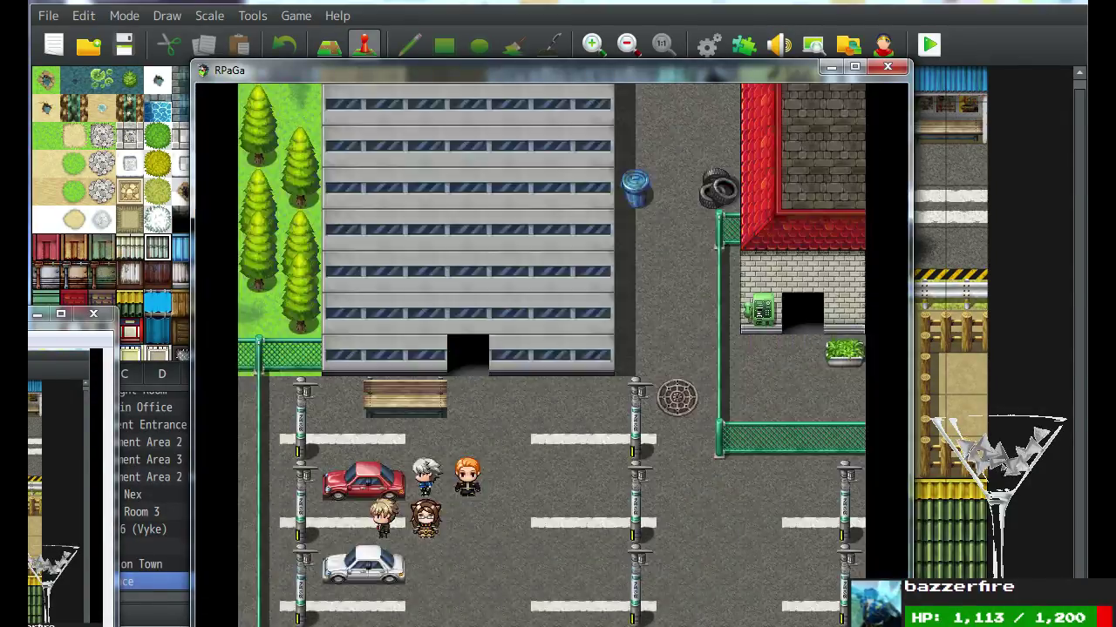
{"action": "key", "text": "Return"}
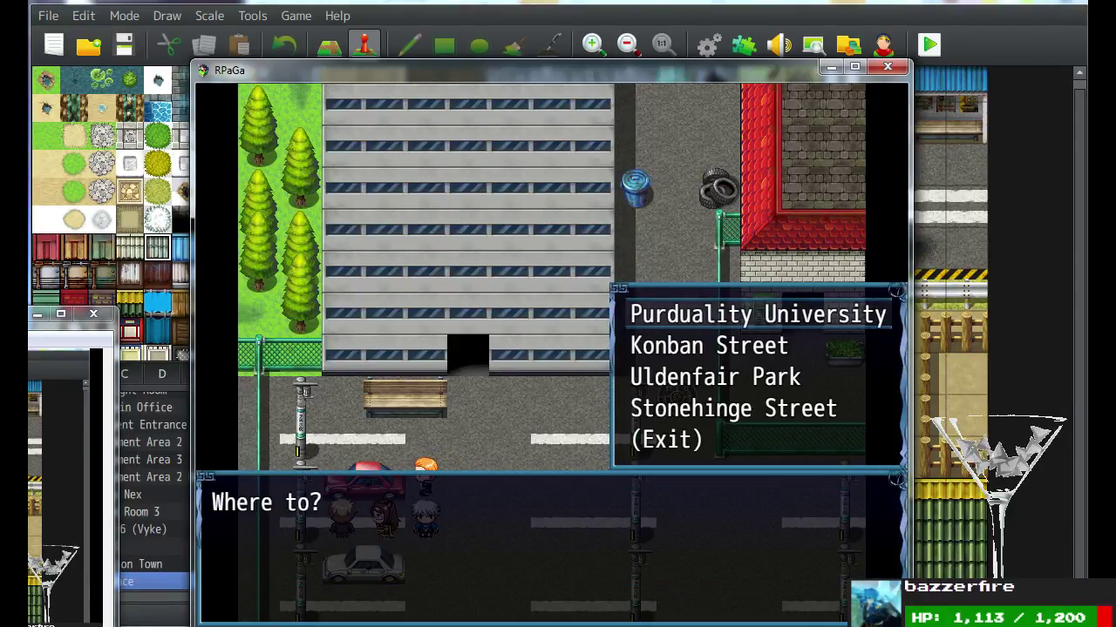
{"action": "key", "text": "Return"}
Cross the university parking lot and look at the items in the party's inventory.
{"action": "key", "text": "Right"}
{"action": "key", "text": "Escape"}
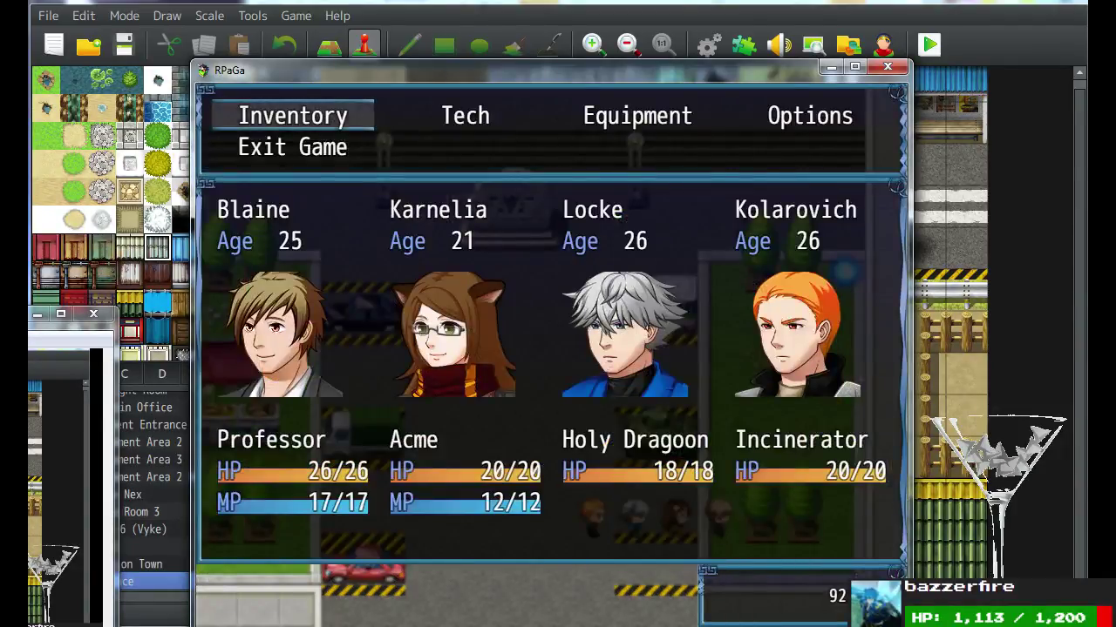
{"action": "key", "text": "Return"}
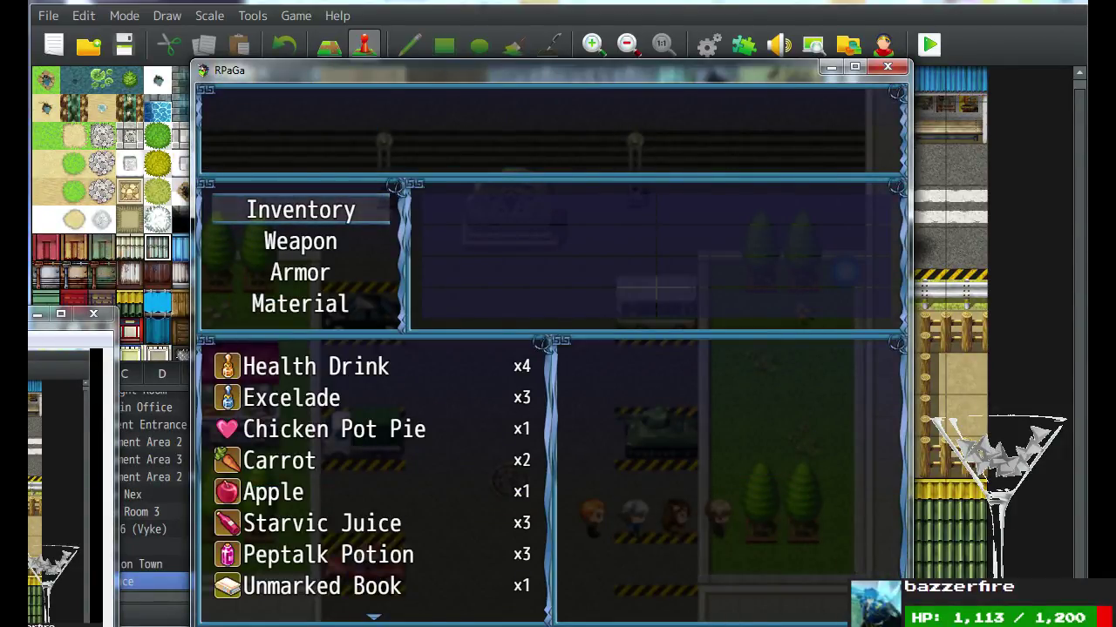
{"action": "key", "text": "Escape"}
{"action": "key", "text": "Escape"}
Return to the red car and travel to Konban Street.
{"action": "key", "text": "Left"}
{"action": "key", "text": "Return"}
{"action": "key", "text": "Return"}
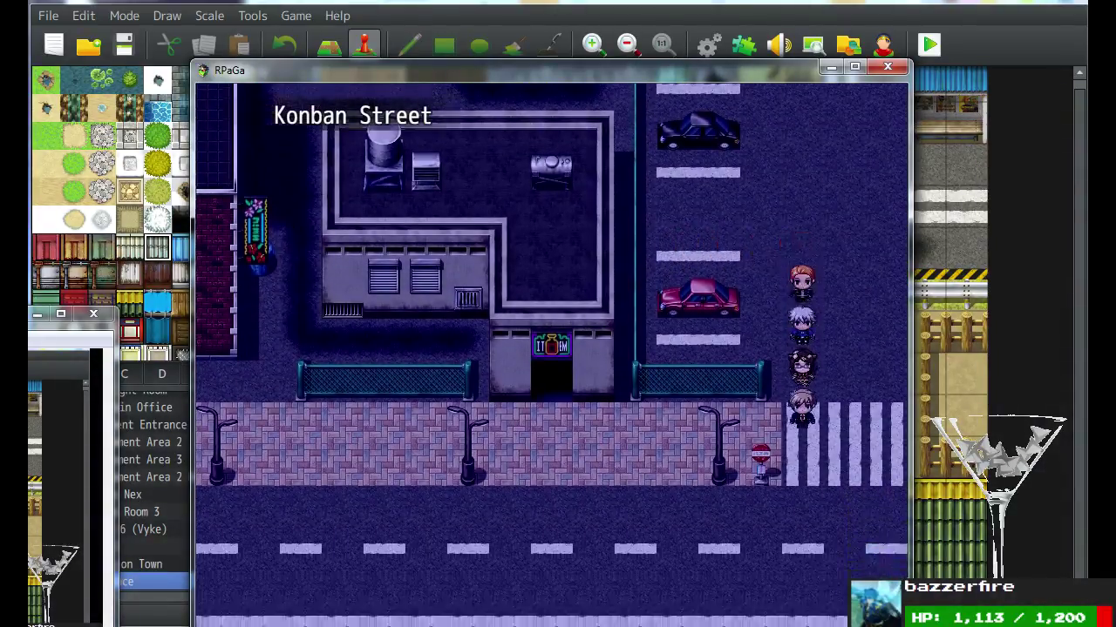
Enter the item shop on Konban Street and talk to the part-time clerk to browse the goods for sale.
{"action": "key", "text": "Left"}
{"action": "key", "text": "Up"}
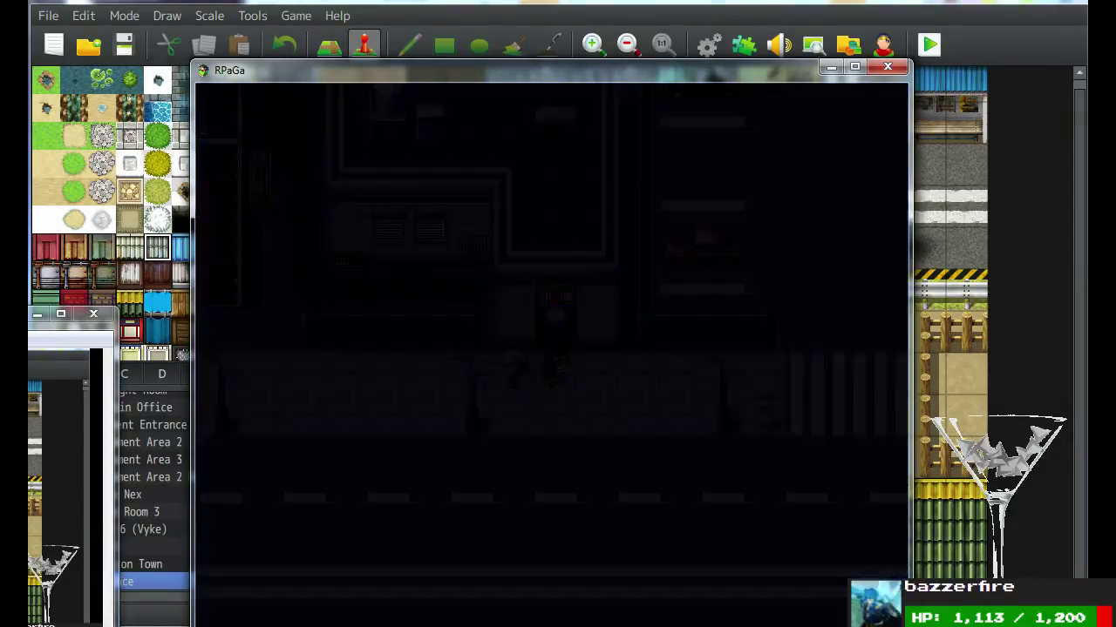
{"action": "key", "text": "Up"}
{"action": "key", "text": "Left"}
{"action": "key", "text": "Return"}
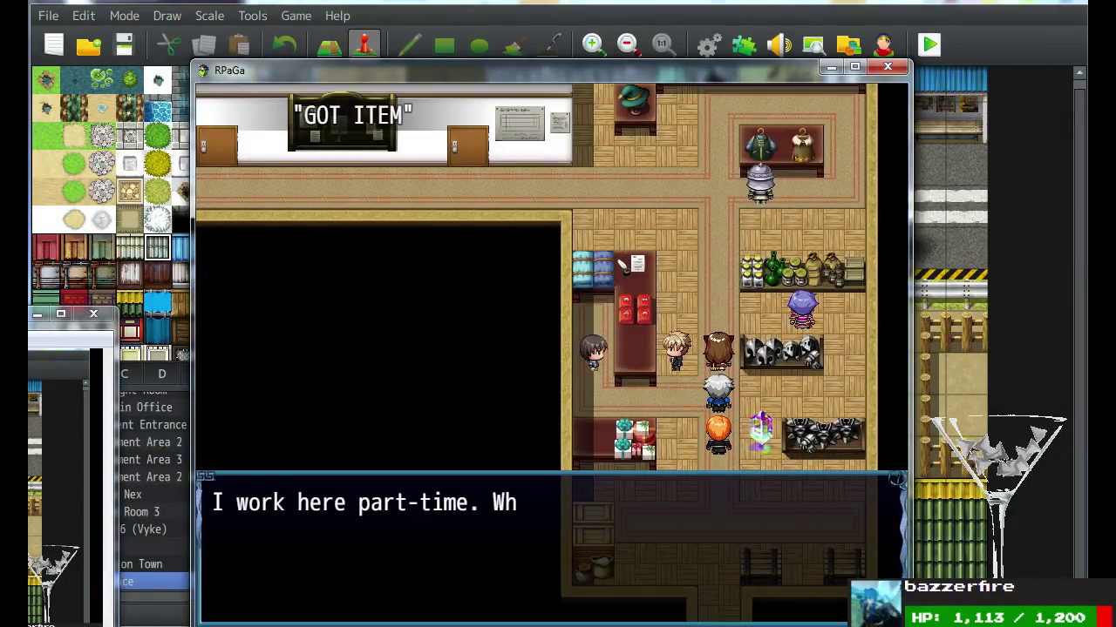
{"action": "key", "text": "Return"}
{"action": "key", "text": "Return"}
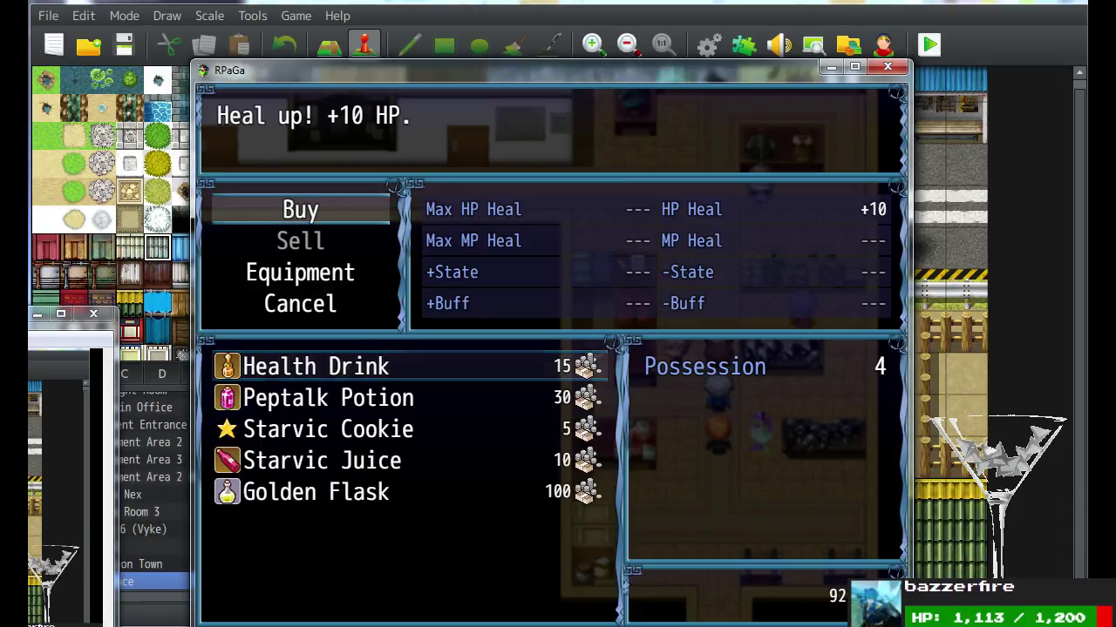
Review the effects and prices of the shop's items from Health Drink to Golden Flask and leave without buying.
{"action": "key", "text": "Down"}
{"action": "key", "text": "Down"}
{"action": "key", "text": "Up"}
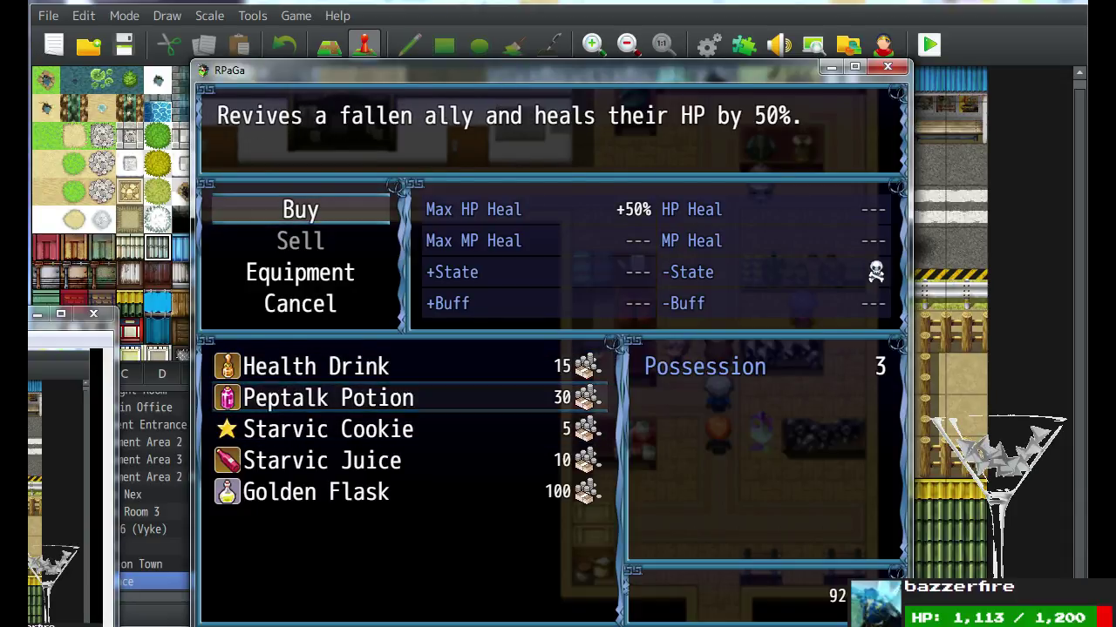
{"action": "key", "text": "Down"}
{"action": "key", "text": "Down"}
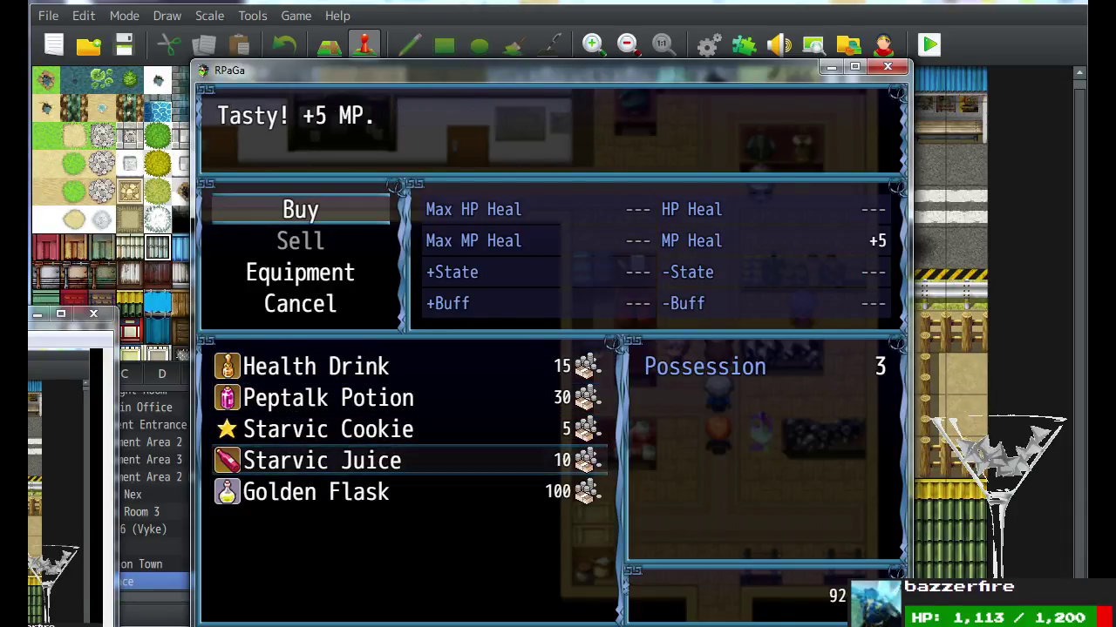
{"action": "key", "text": "Down"}
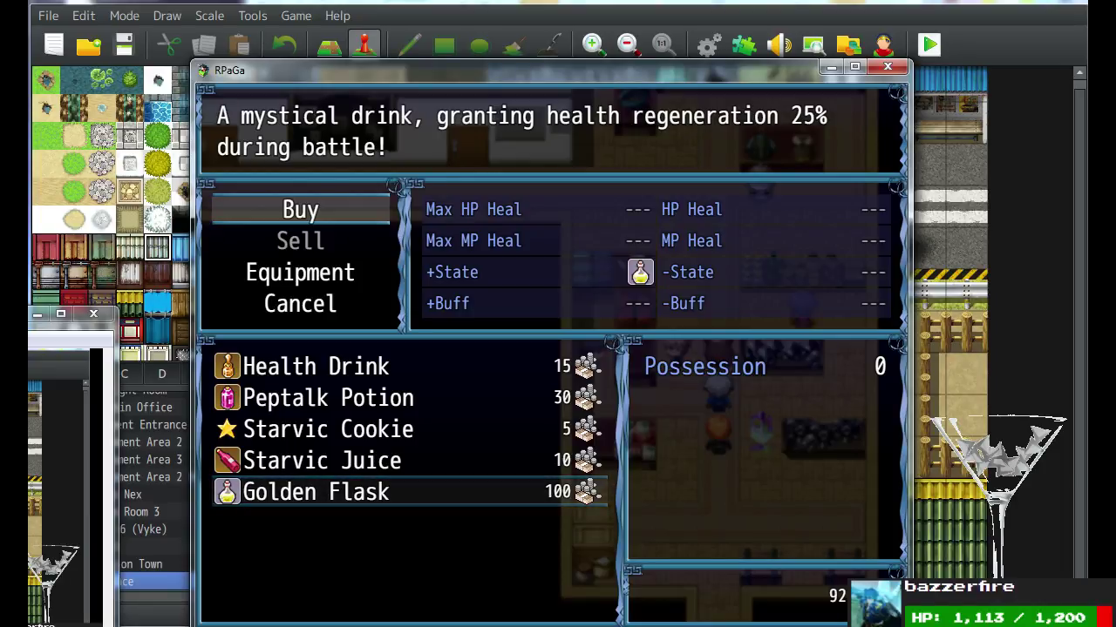
{"action": "key", "text": "Up"}
{"action": "key", "text": "Up"}
{"action": "key", "text": "Up"}
{"action": "key", "text": "Up"}
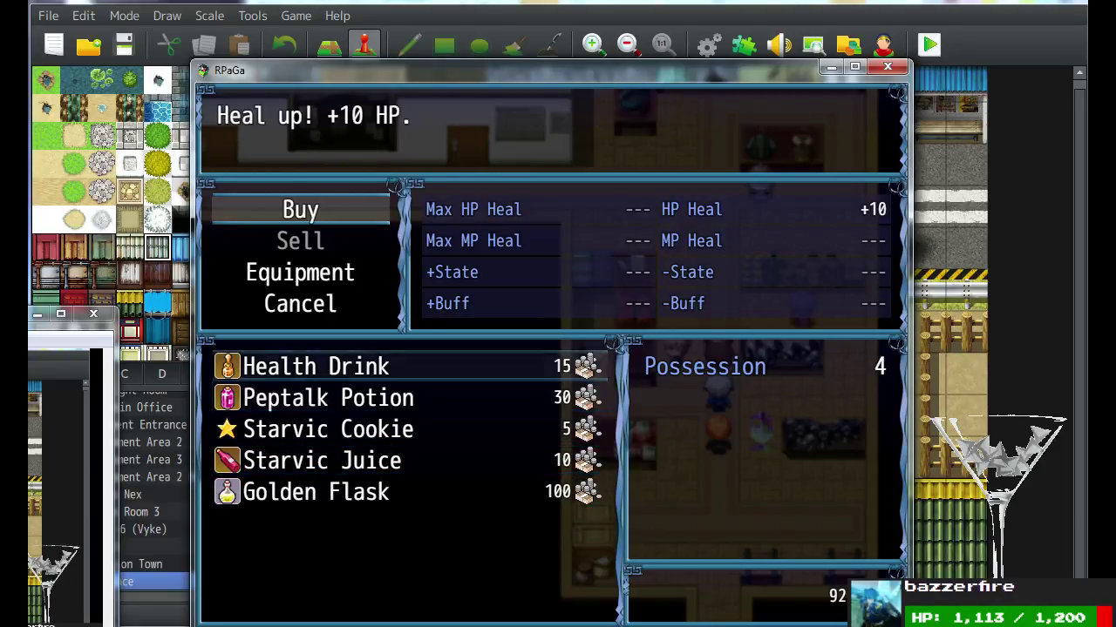
{"action": "key", "text": "Return"}
{"action": "key", "text": "Escape"}
{"action": "key", "text": "Escape"}
{"action": "key", "text": "Escape"}
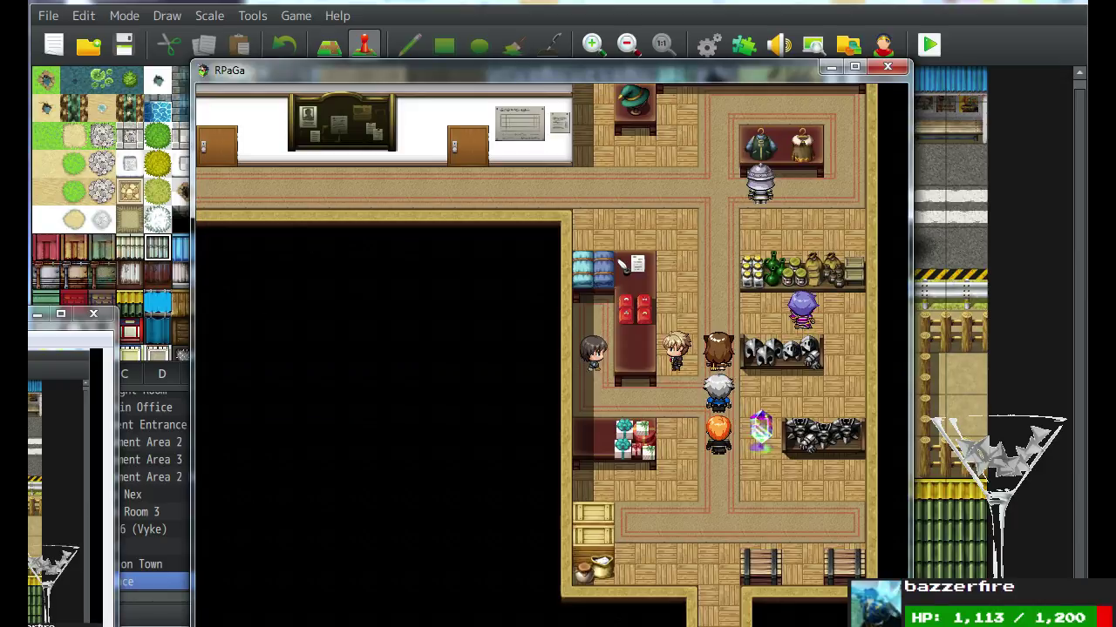
Leave the item shop, walk back to the red car and travel to Purduality University.
{"action": "key", "text": "Down"}
{"action": "key", "text": "Right"}
{"action": "key", "text": "Down"}
{"action": "key", "text": "Down"}
{"action": "key", "text": "Right"}
{"action": "key", "text": "Up"}
{"action": "key", "text": "Right"}
{"action": "key", "text": "Up"}
{"action": "key", "text": "Left"}
{"action": "key", "text": "Up"}
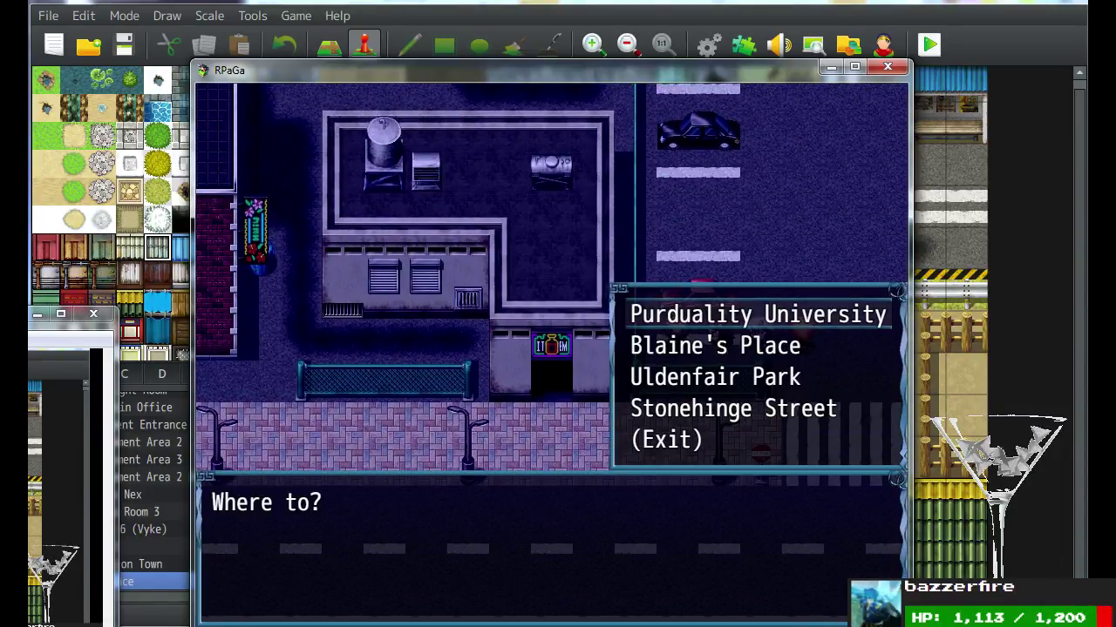
{"action": "key", "text": "Return"}
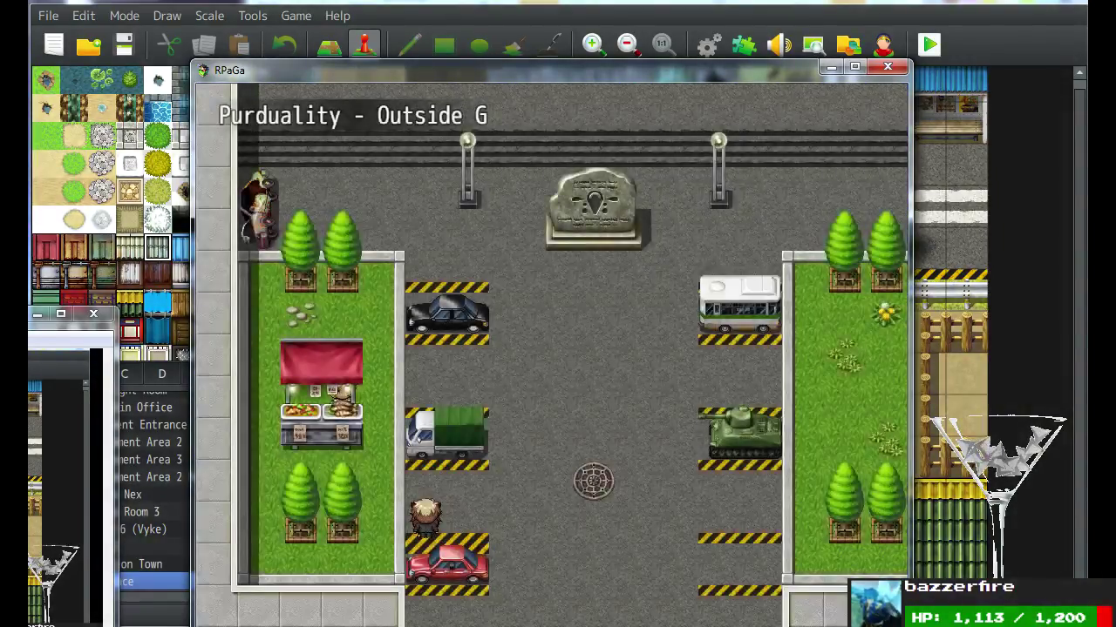
Enter the university office and play through the conversation with the blond bearded colleague about the interim Dean vote and Code Samples.
{"action": "key", "text": "Right"}
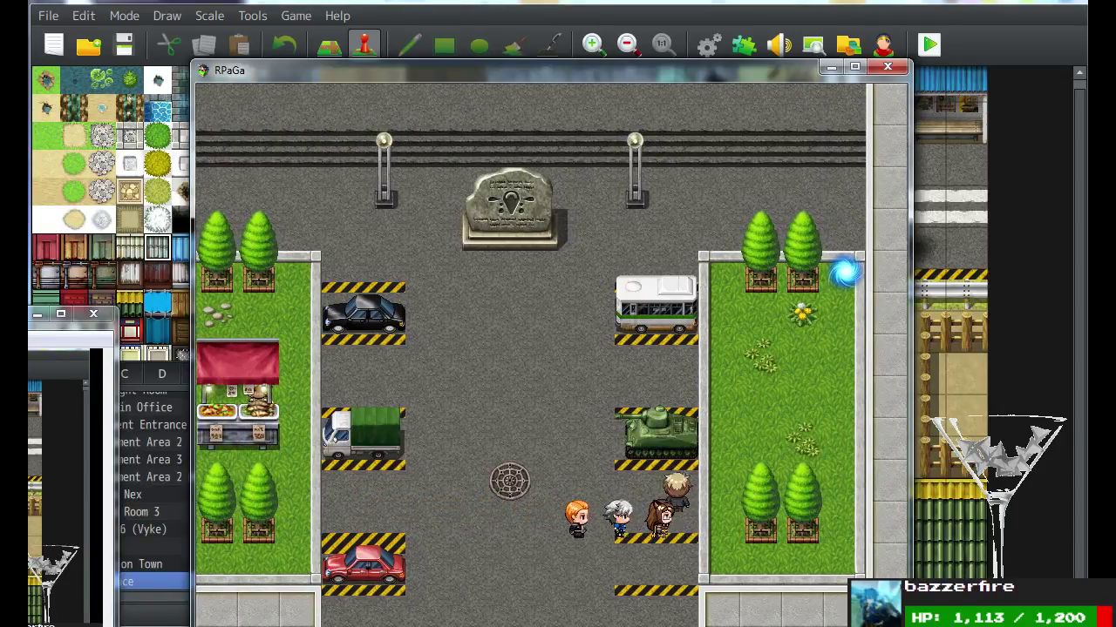
{"action": "key", "text": "Return"}
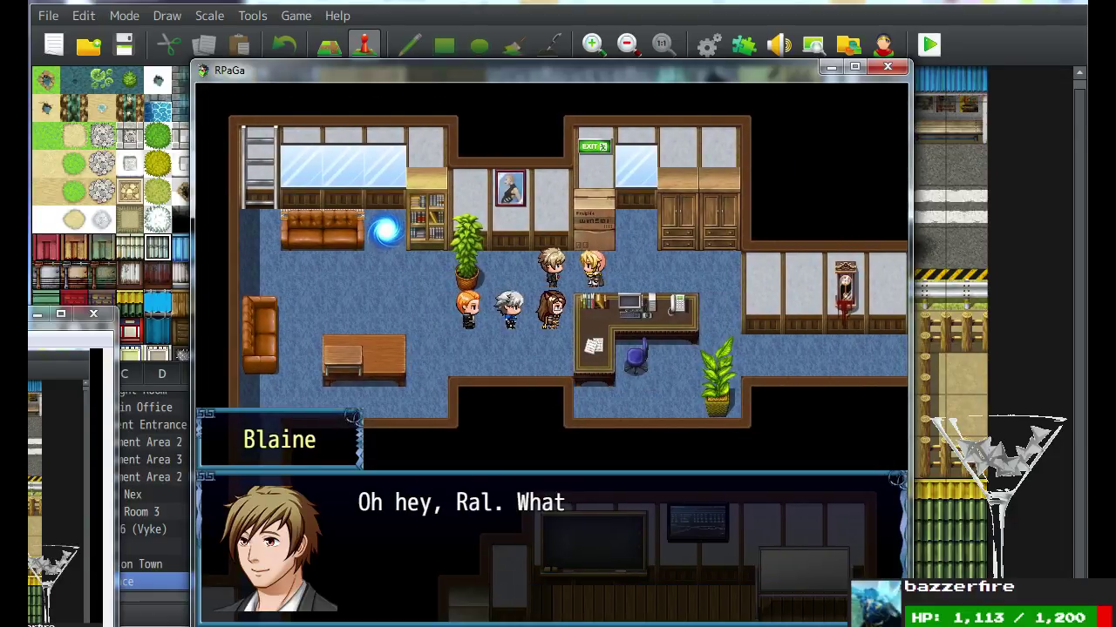
{"action": "key", "text": "Return"}
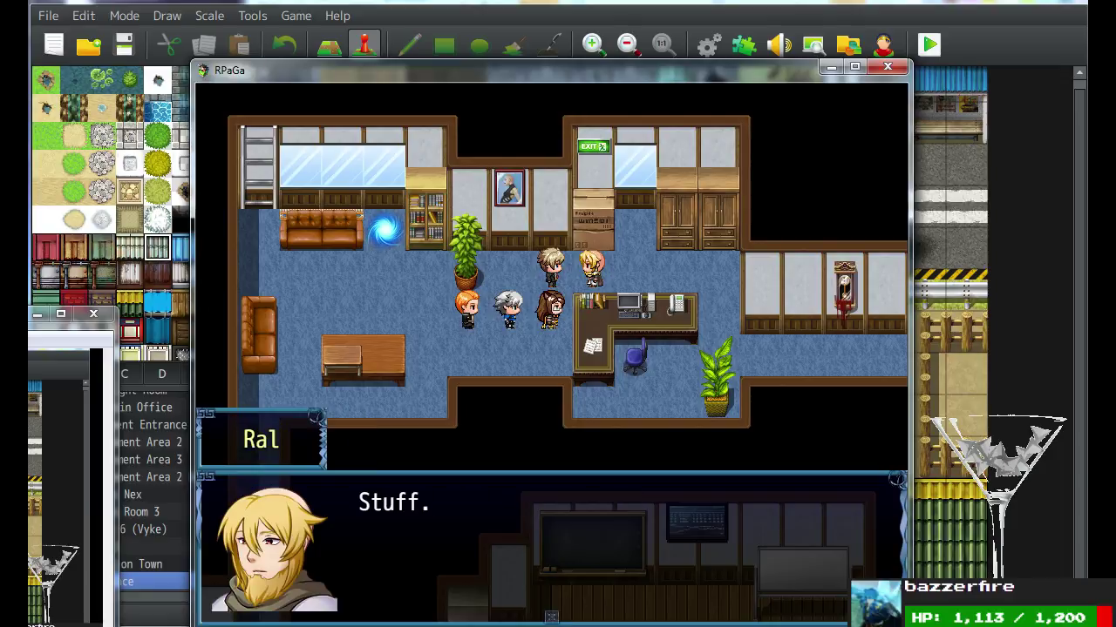
{"action": "key", "text": "Return"}
{"action": "key", "text": "Return"}
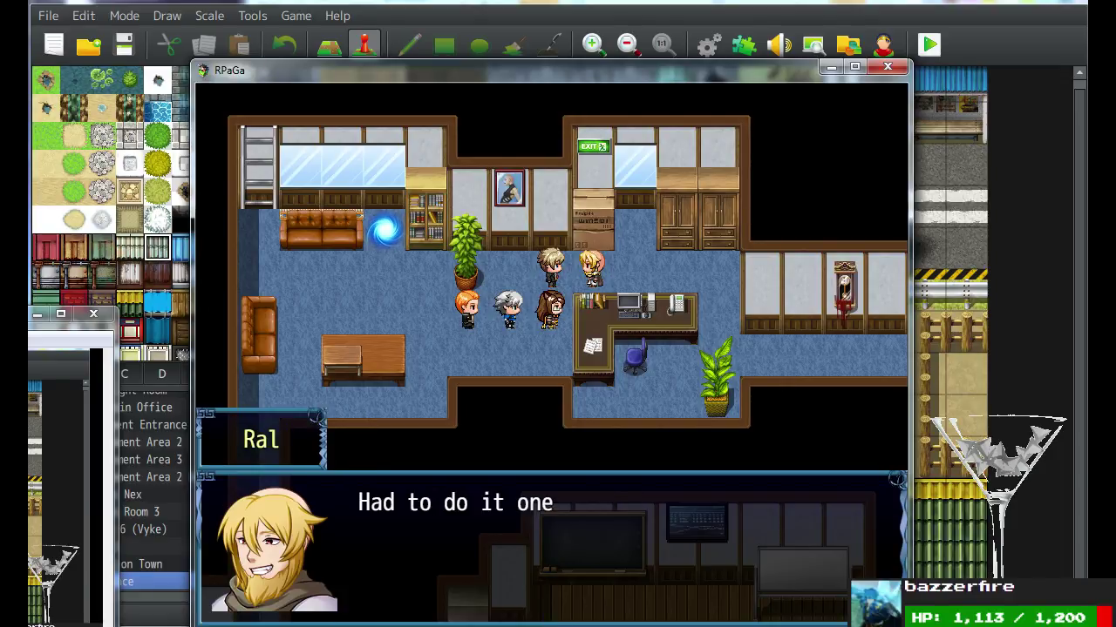
{"action": "key", "text": "Return"}
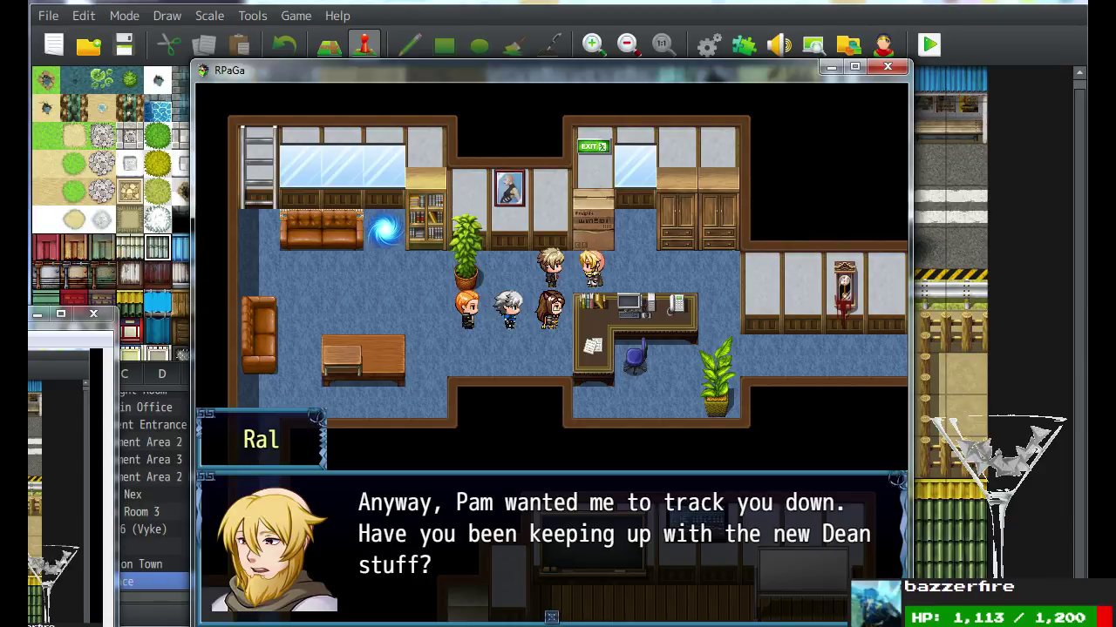
{"action": "key", "text": "Return"}
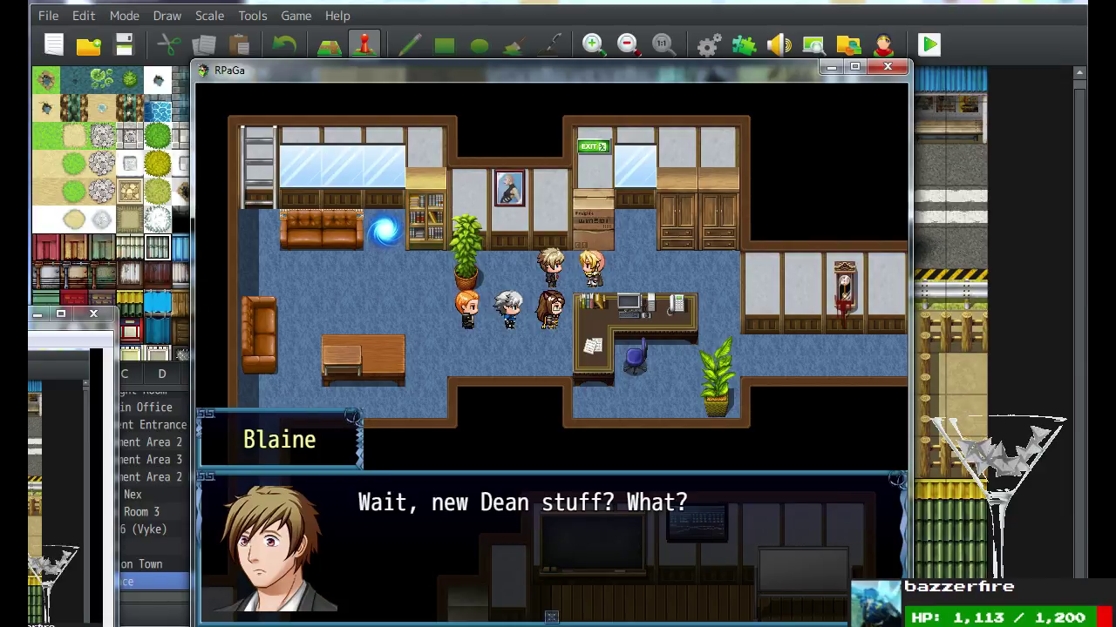
{"action": "key", "text": "Return"}
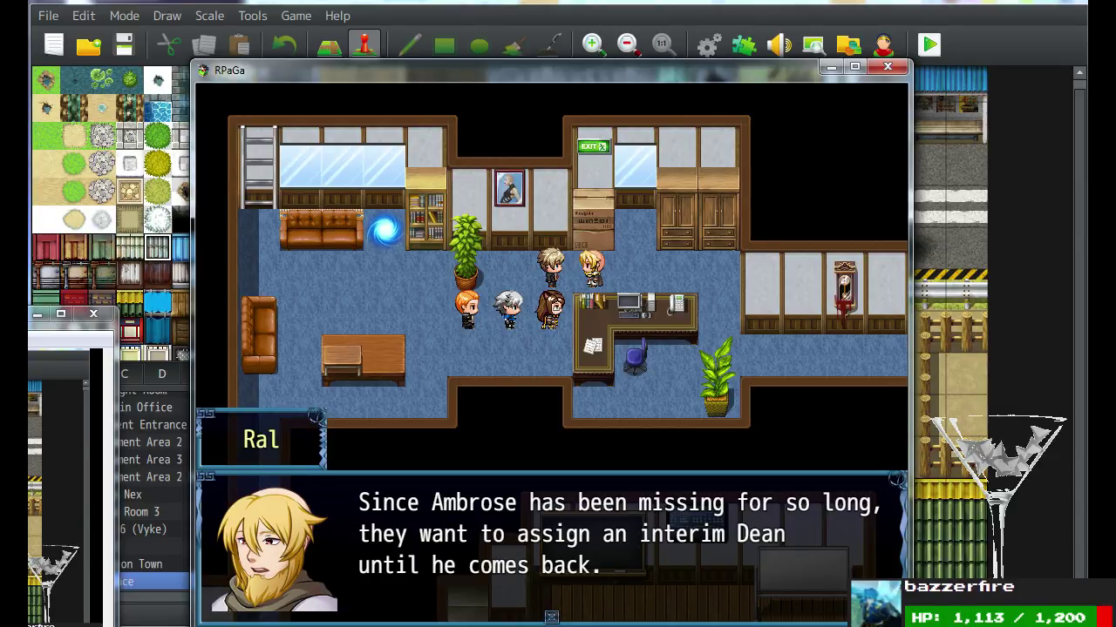
{"action": "key", "text": "Return"}
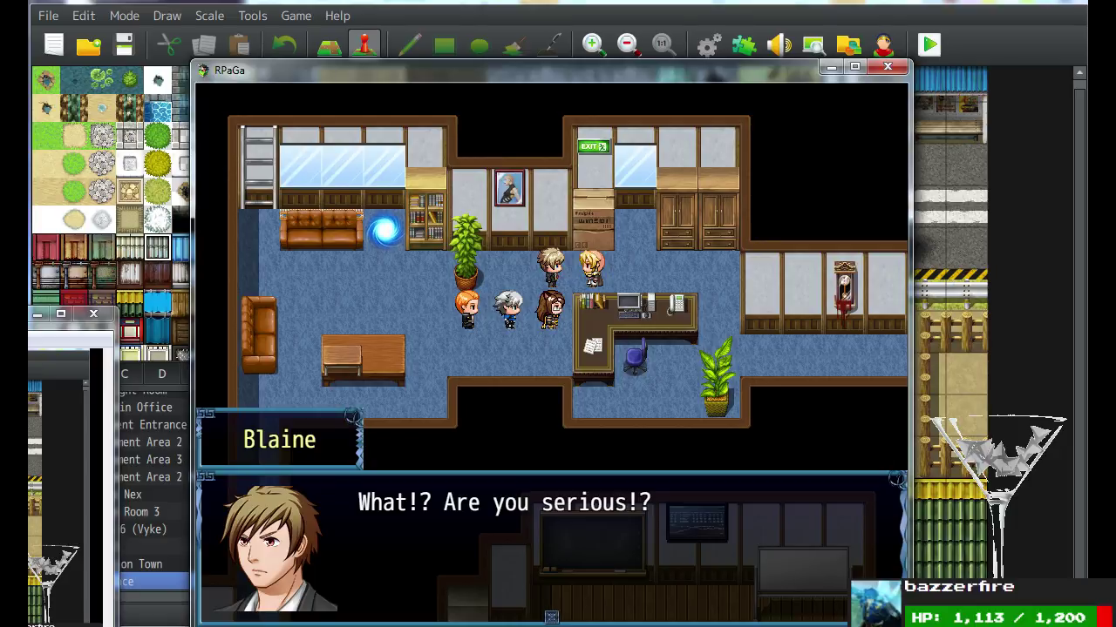
{"action": "key", "text": "Return"}
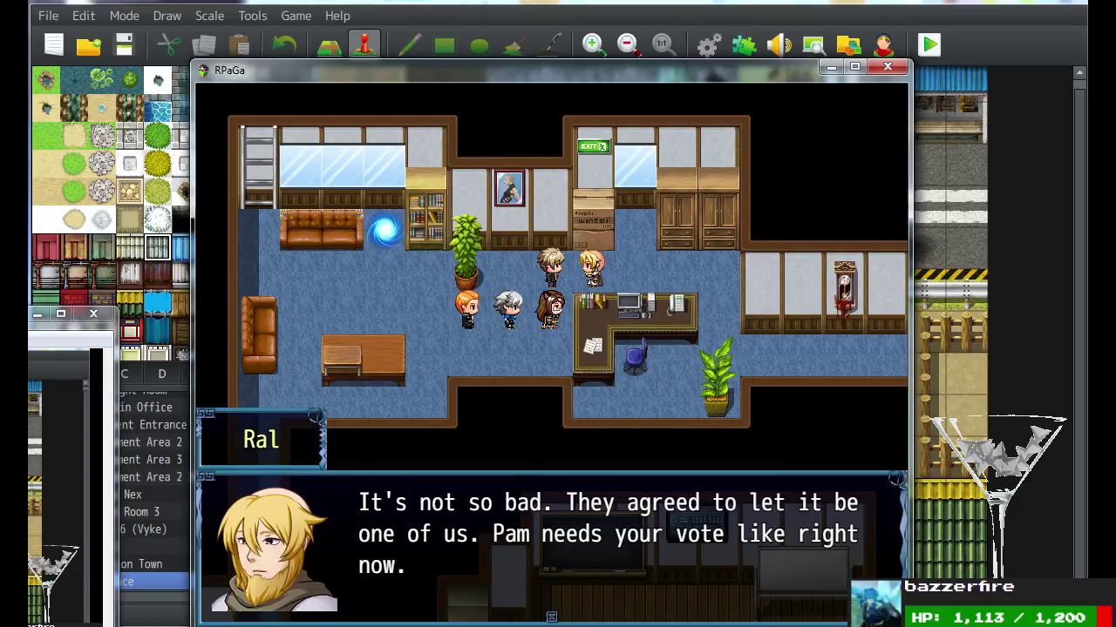
{"action": "key", "text": "Return"}
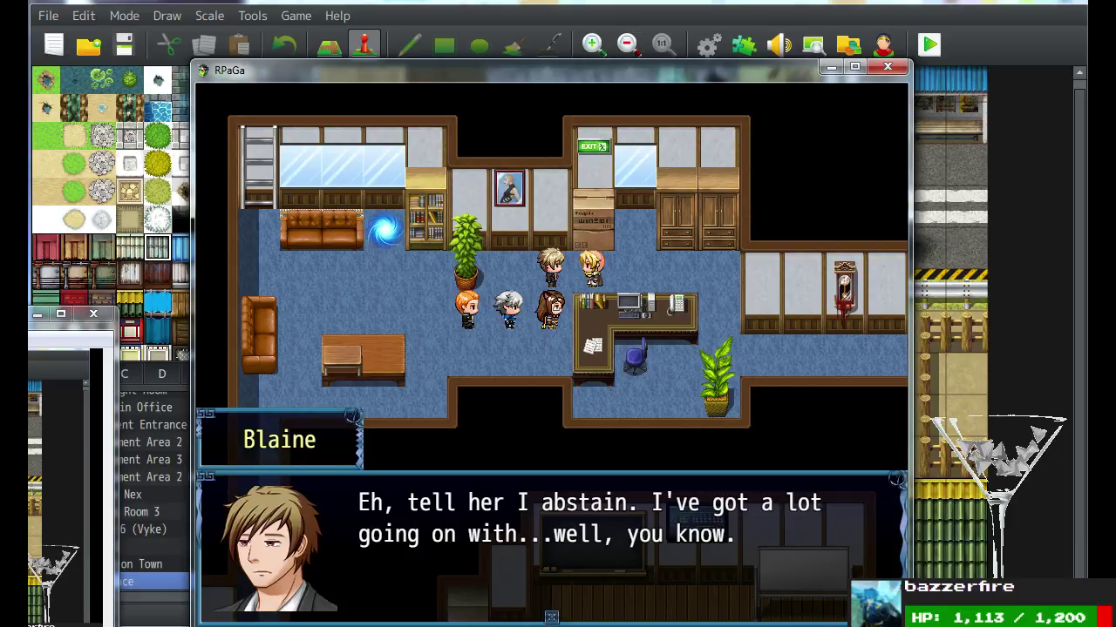
{"action": "key", "text": "Return"}
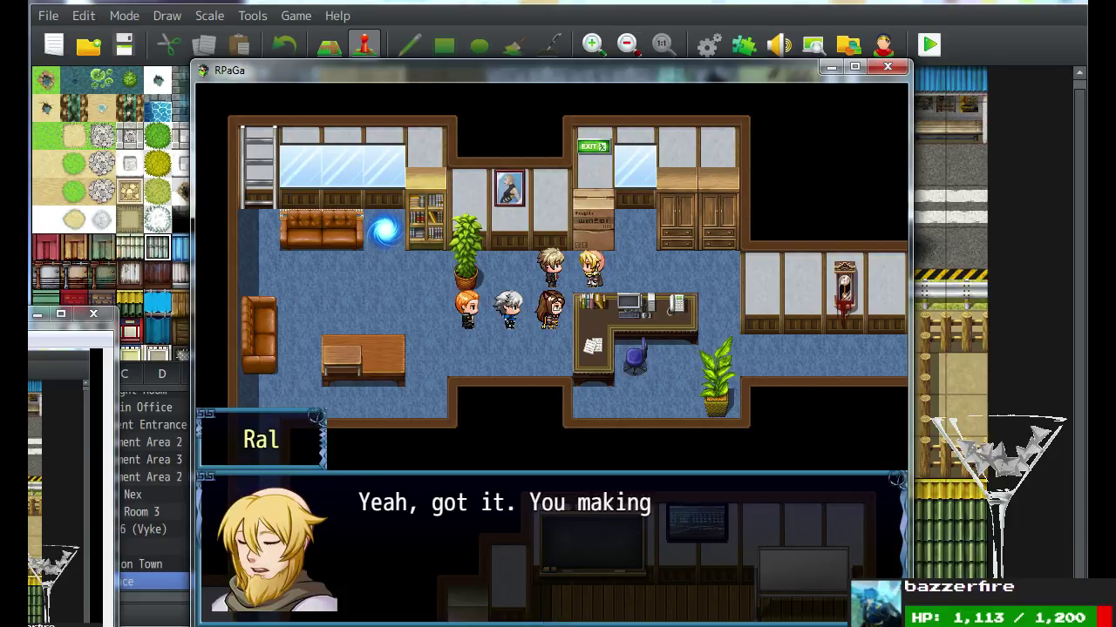
{"action": "key", "text": "Return"}
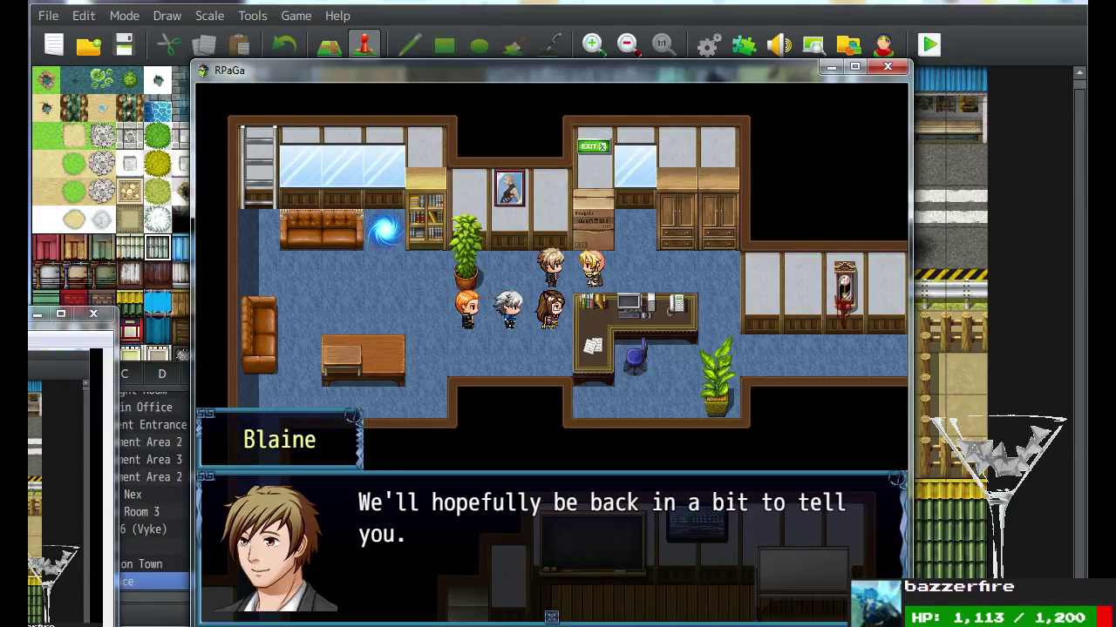
{"action": "key", "text": "Return"}
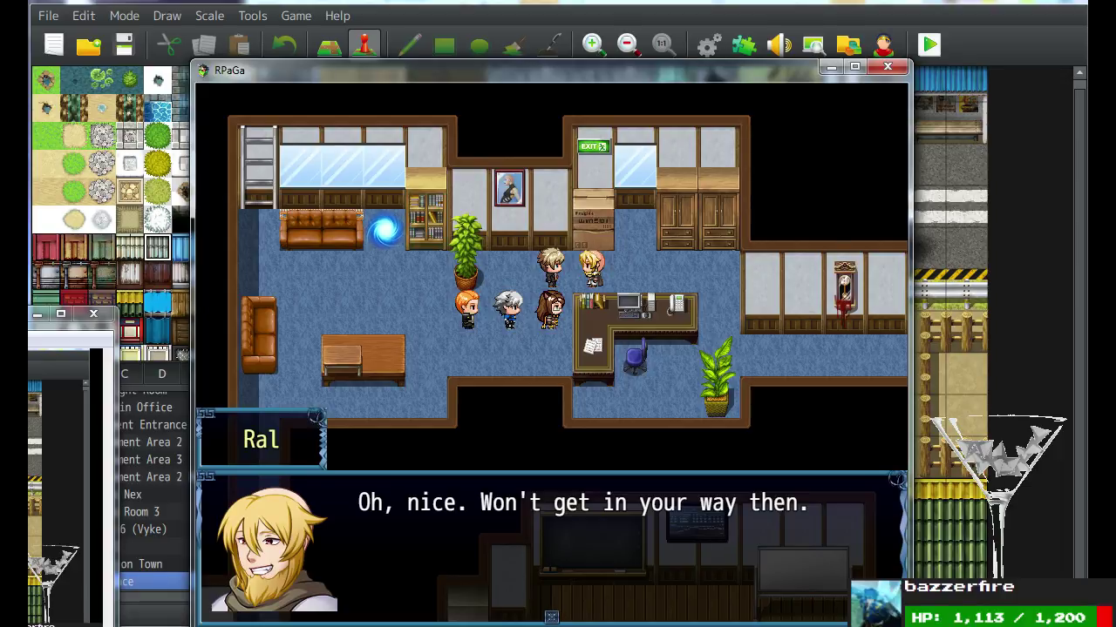
{"action": "key", "text": "Return"}
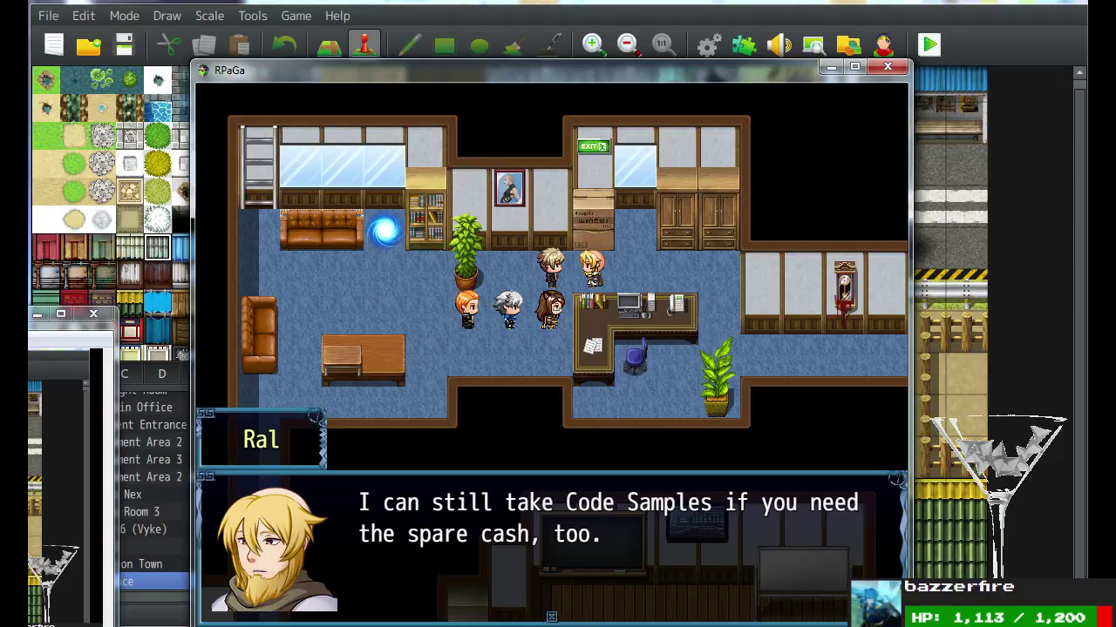
{"action": "key", "text": "Return"}
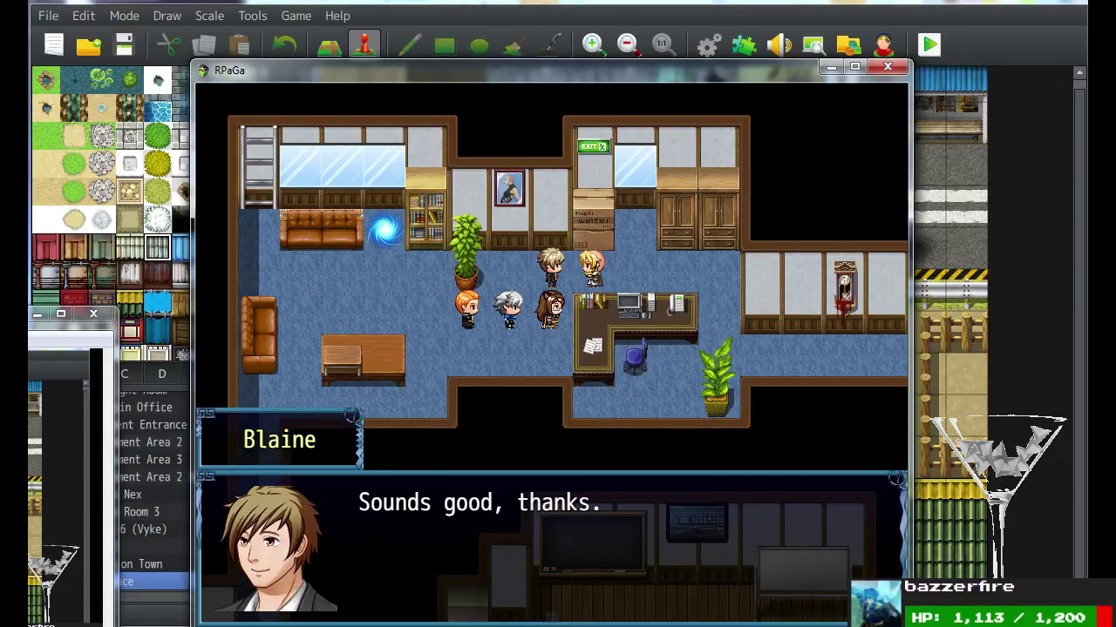
{"action": "key", "text": "Return"}
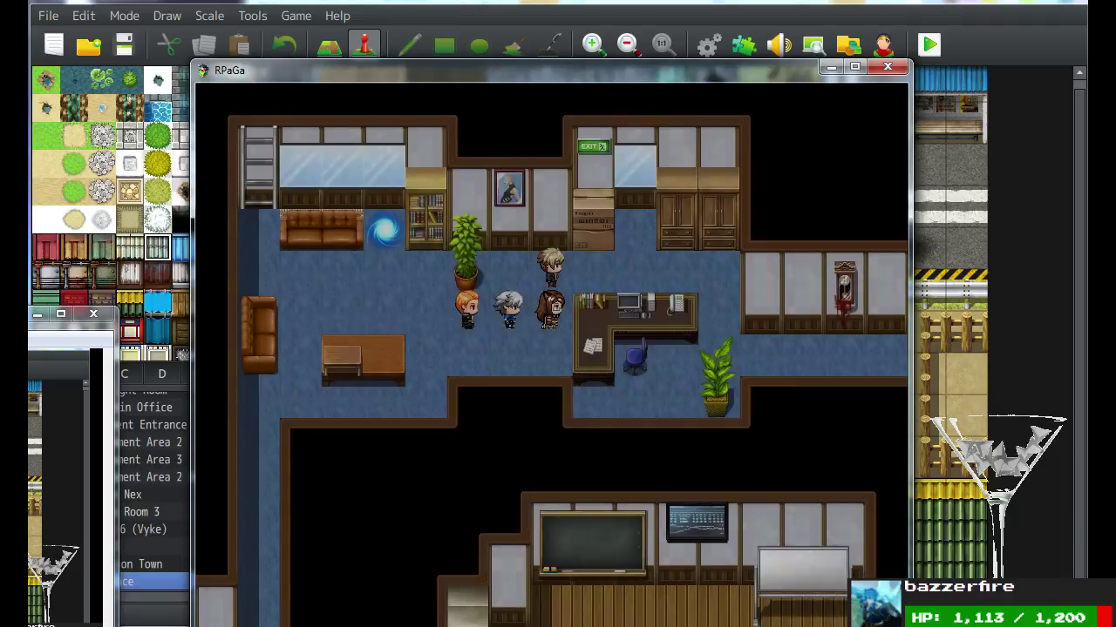
Walk the party past the office desk and along the hallway to the tiled washroom, and turn back toward the office.
{"action": "key", "text": "Right"}
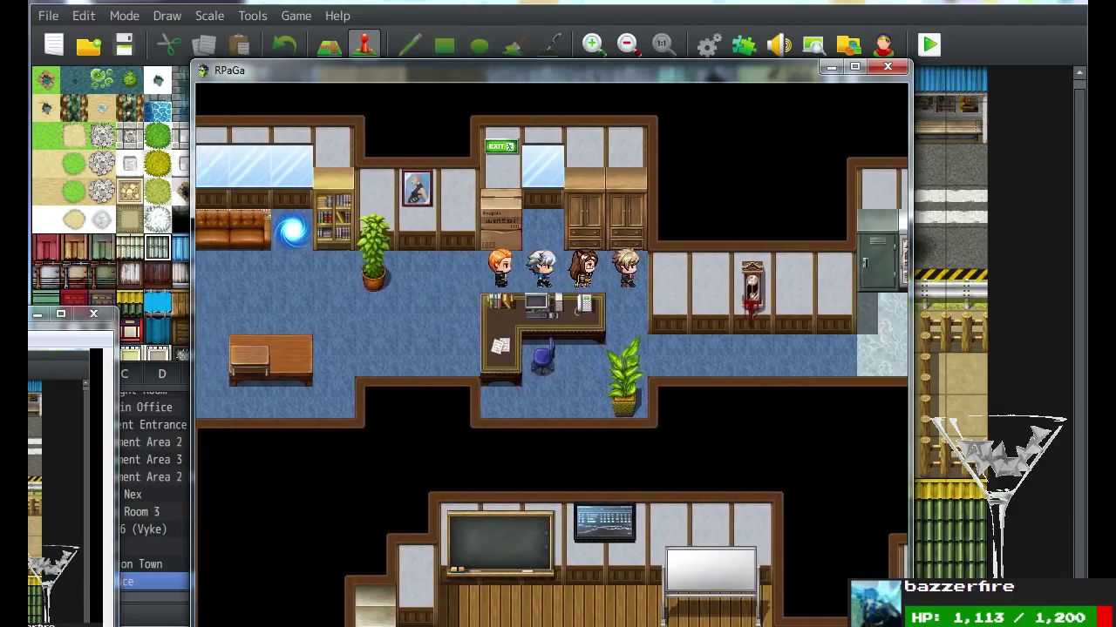
{"action": "key", "text": "Down"}
{"action": "key", "text": "Right"}
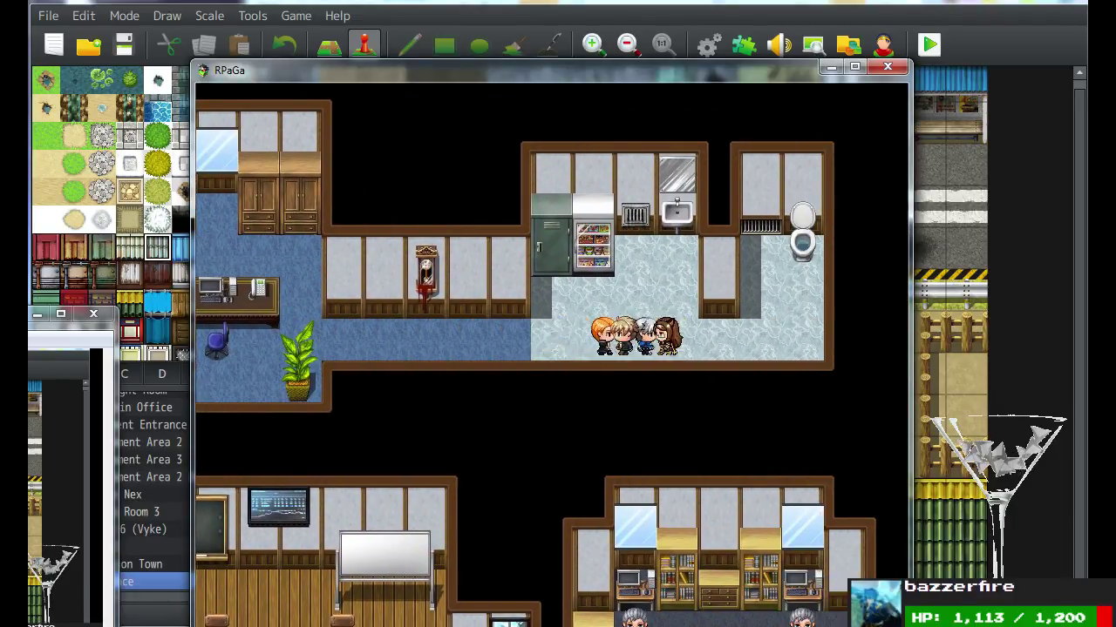
{"action": "key", "text": "Left"}
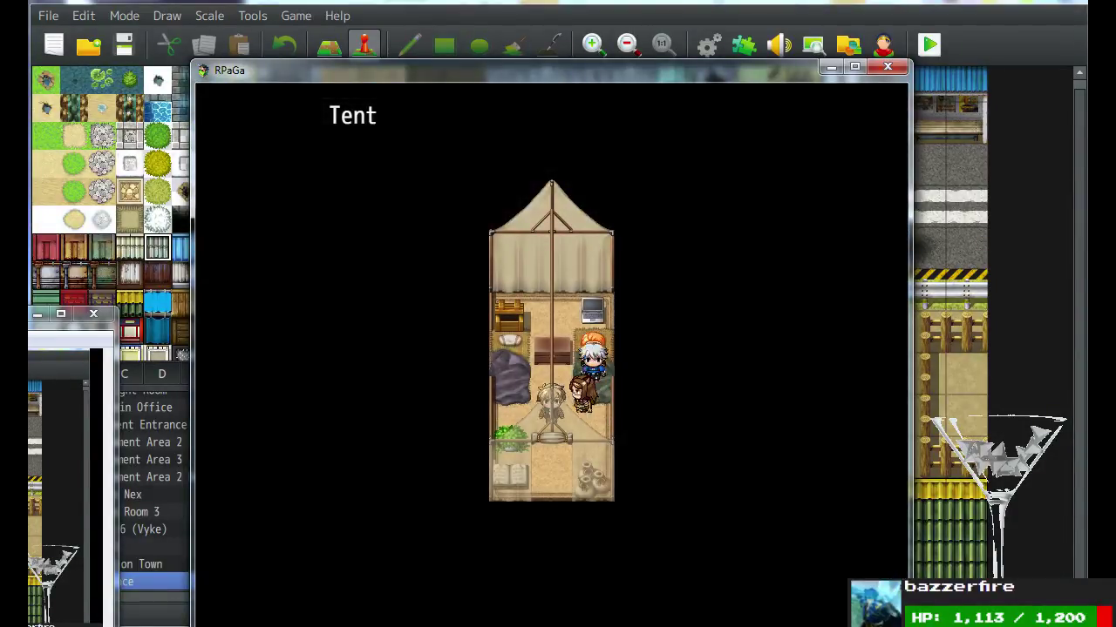
Walk the party out of the tent and explore the snowy forest path until a battle begins.
{"action": "key", "text": "Down"}
{"action": "key", "text": "Down"}
{"action": "key", "text": "Right"}
{"action": "key", "text": "Right"}
{"action": "key", "text": "Right"}
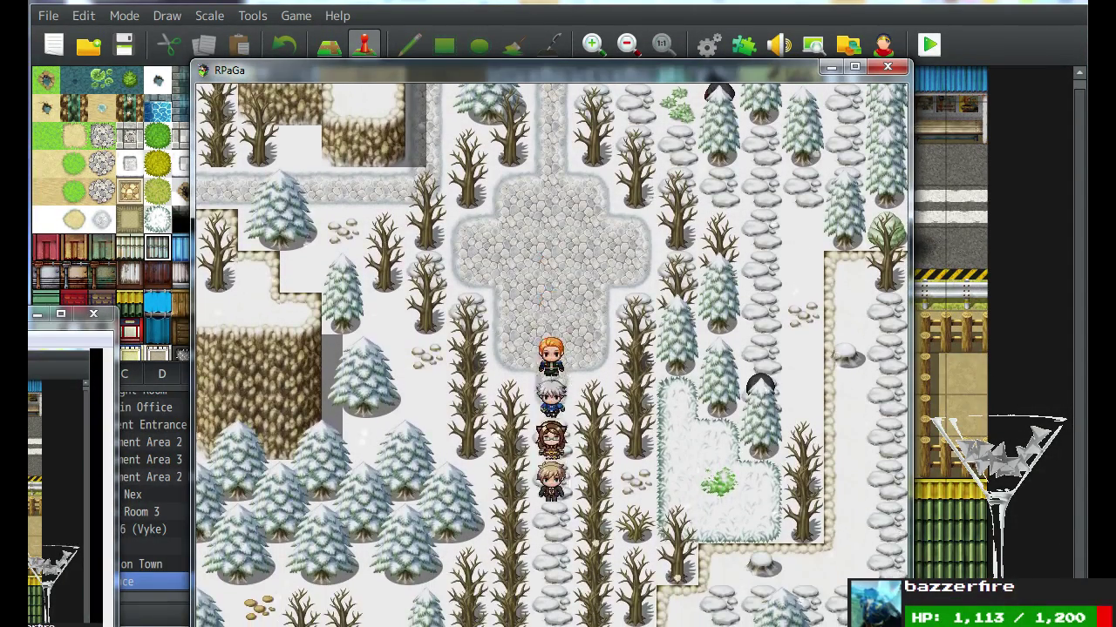
{"action": "key", "text": "Down"}
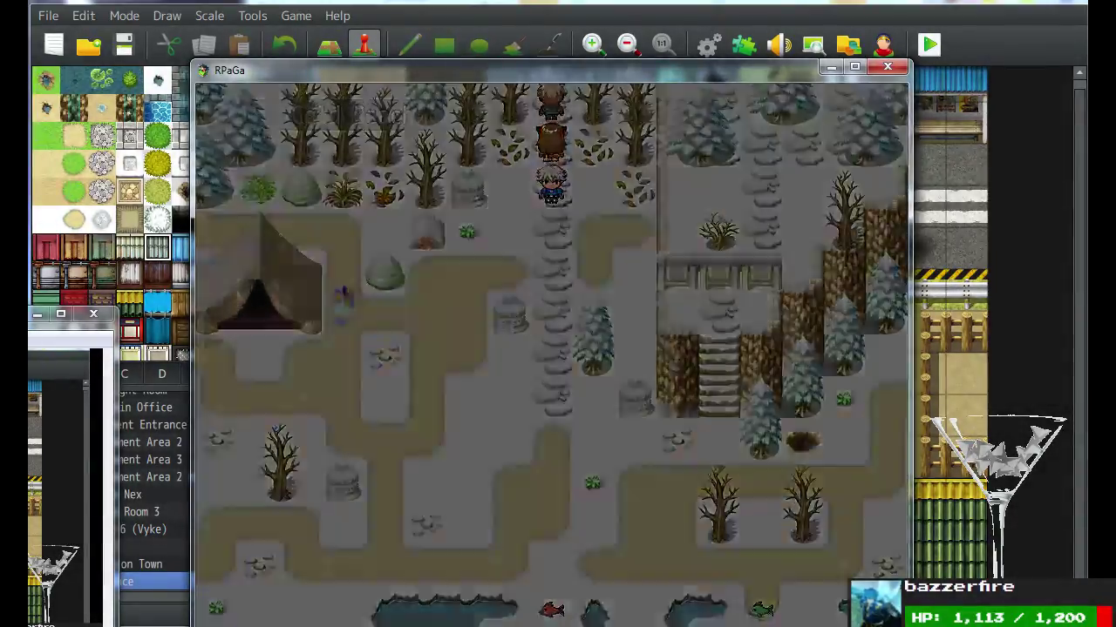
{"action": "key", "text": "Up"}
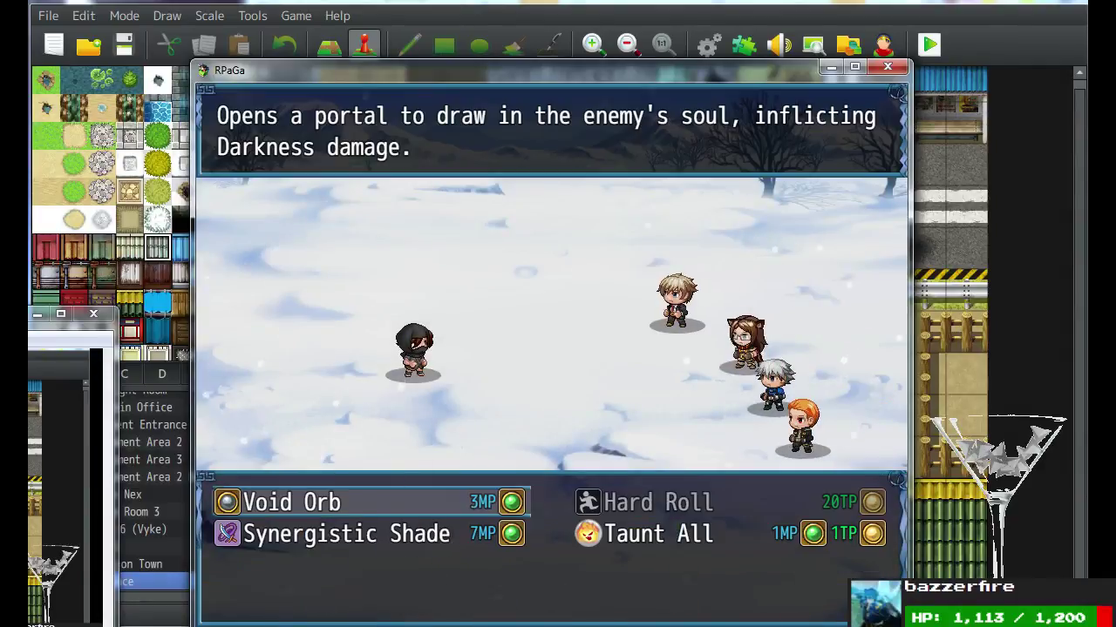
Fight the Alandia Thief with Void Orb and a basic Attack, and resume walking on the snowy map.
{"action": "key", "text": "Return"}
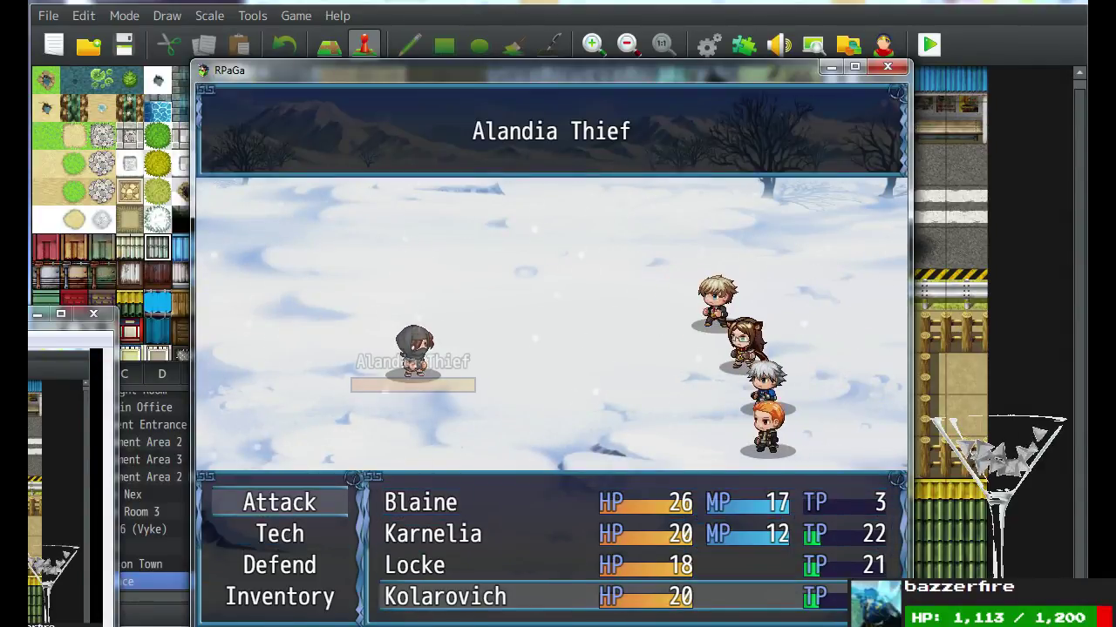
{"action": "key", "text": "Return"}
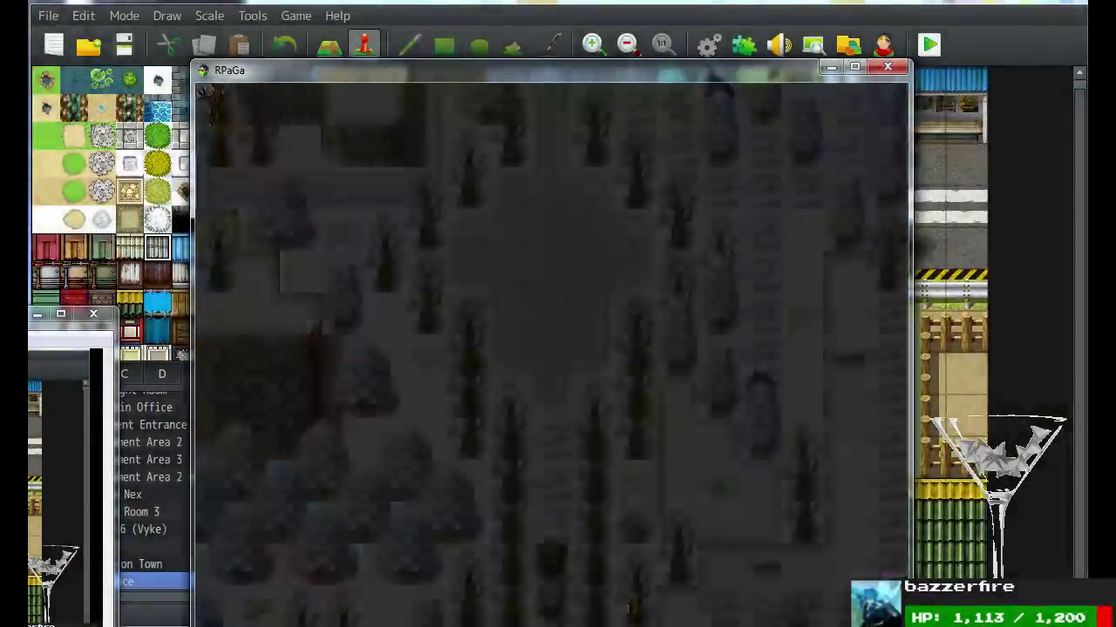
{"action": "key", "text": "Up"}
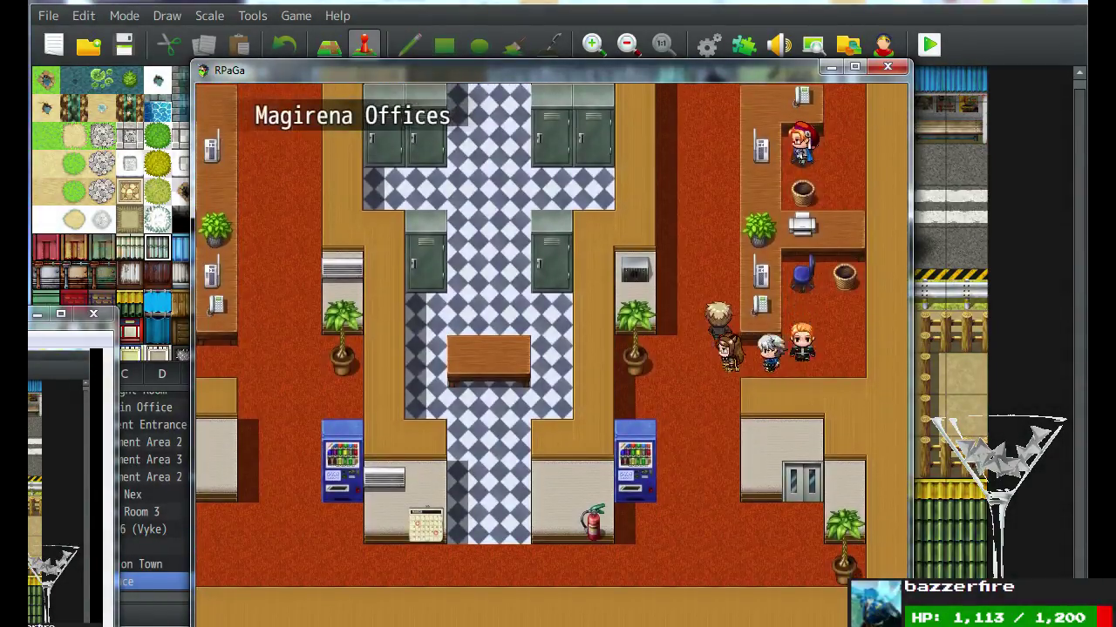
Walk through Magirena Offices to Winston at his desk, exit his conversation and move the party away from the desk.
{"action": "key", "text": "Up"}
{"action": "key", "text": "Right"}
{"action": "key", "text": "Up"}
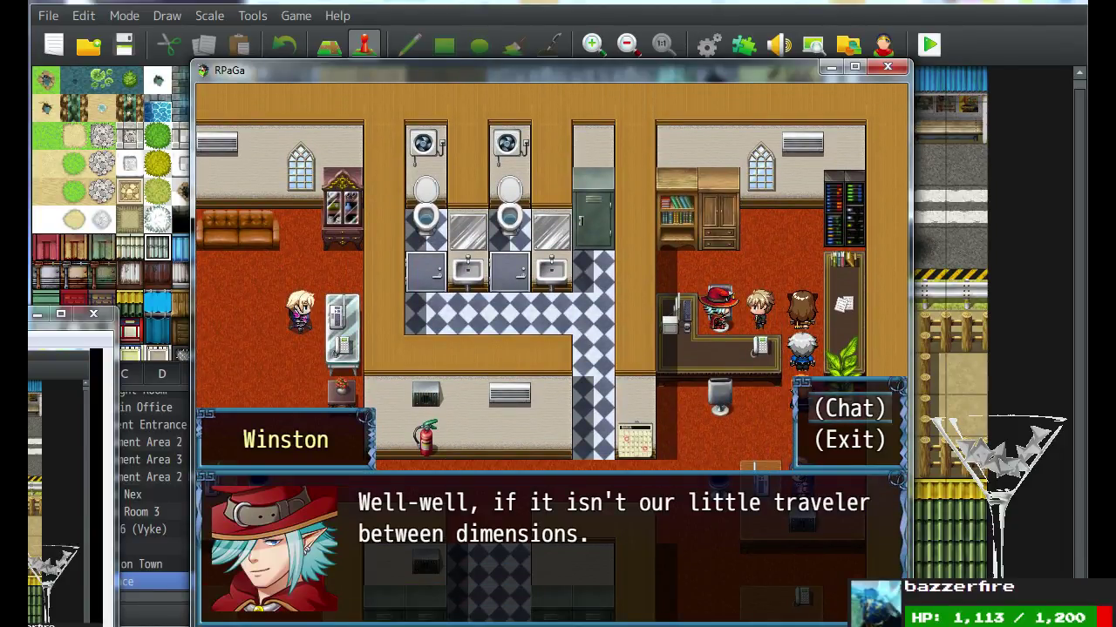
{"action": "key", "text": "Escape"}
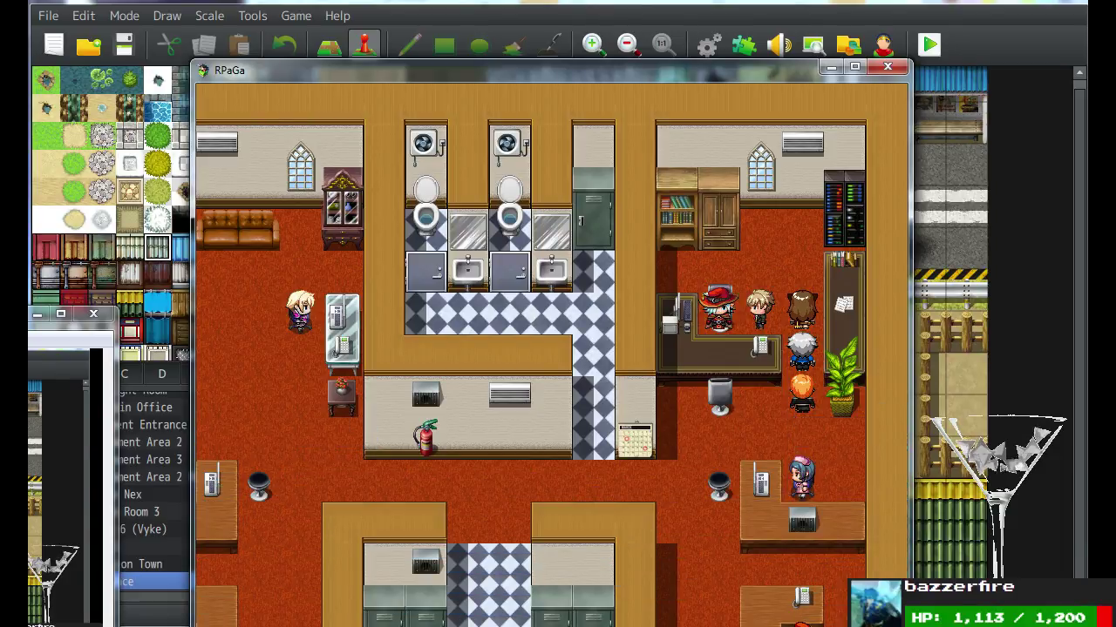
{"action": "key", "text": "Right"}
{"action": "key", "text": "Left"}
{"action": "key", "text": "Up"}
{"action": "key", "text": "Down"}
{"action": "key", "text": "Down"}
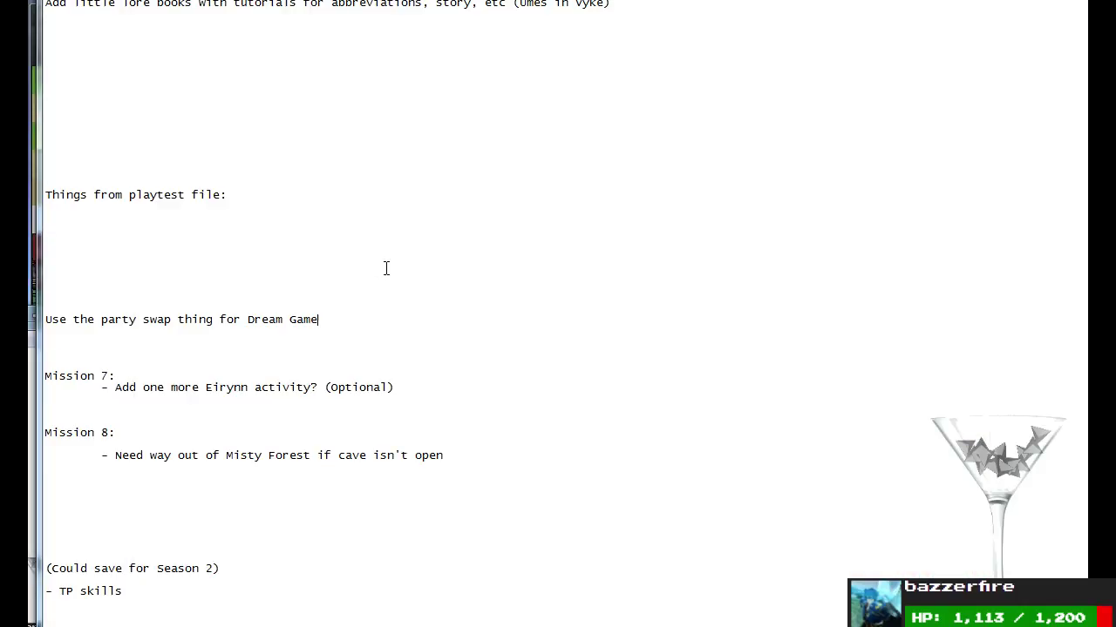
In the playtest notes, start a new line below the Dream Game entry and enter "Win".
{"action": "key", "text": "Return"}
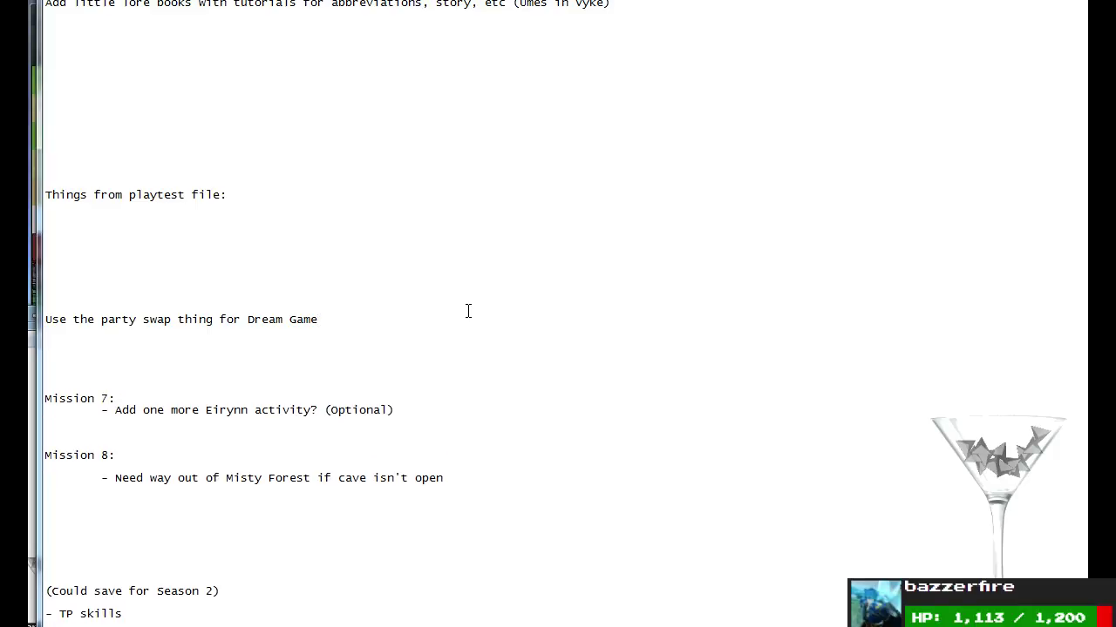
{"action": "type", "text": "Win"}
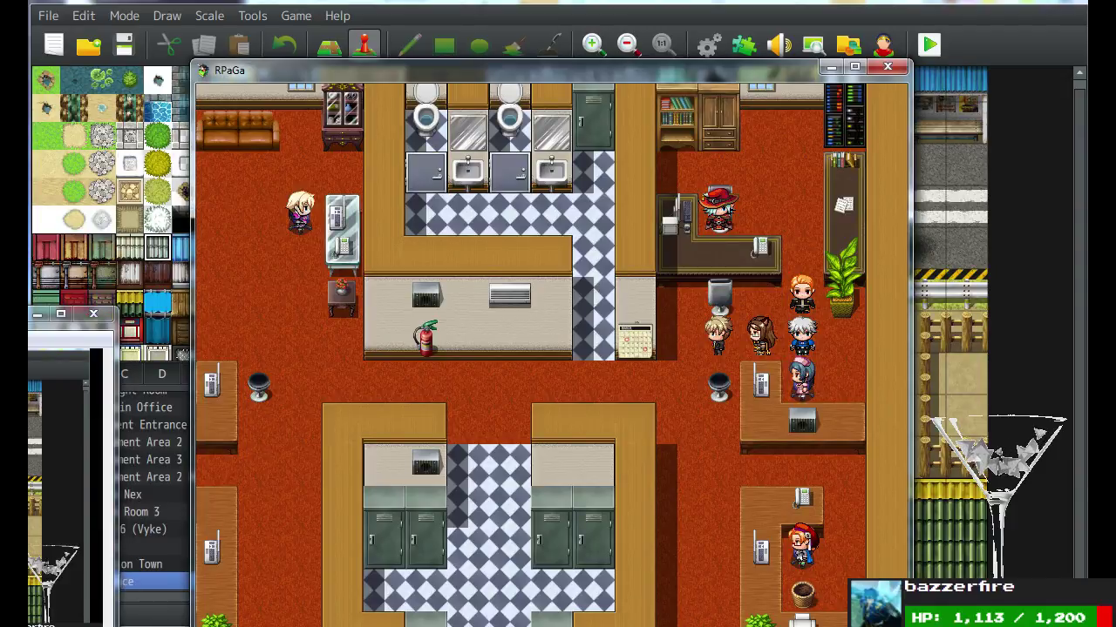
Return to the game, lead the party out of Magirena Offices and continue through BOAT 4-1 to the cabin.
{"action": "key", "text": "Left"}
{"action": "key", "text": "Down"}
{"action": "key", "text": "Right"}
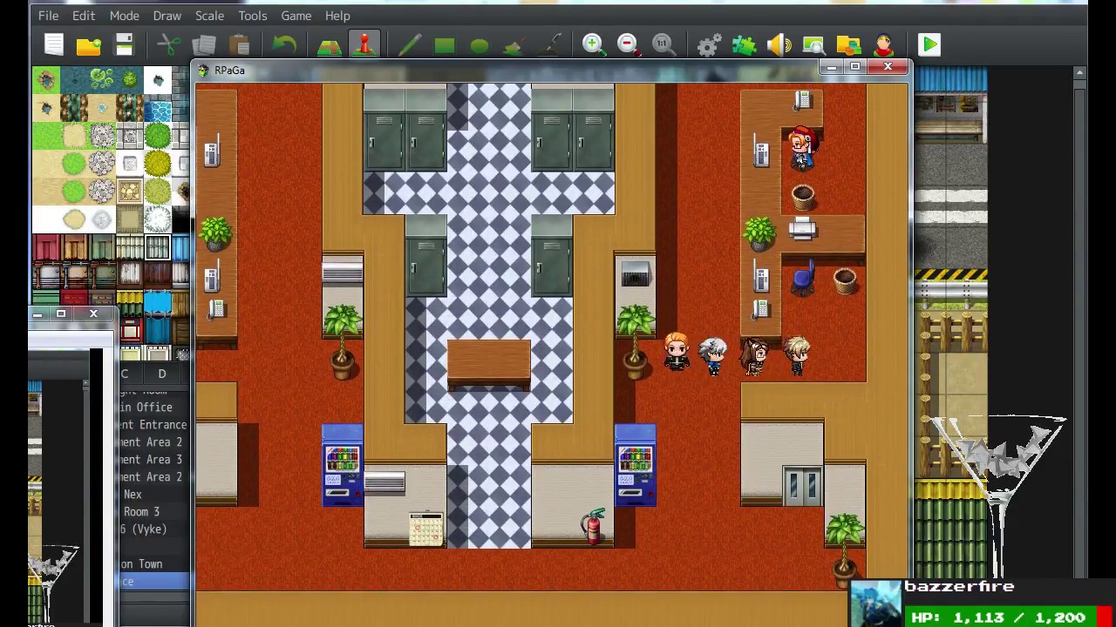
{"action": "key", "text": "Up"}
{"action": "key", "text": "Left"}
{"action": "key", "text": "Left"}
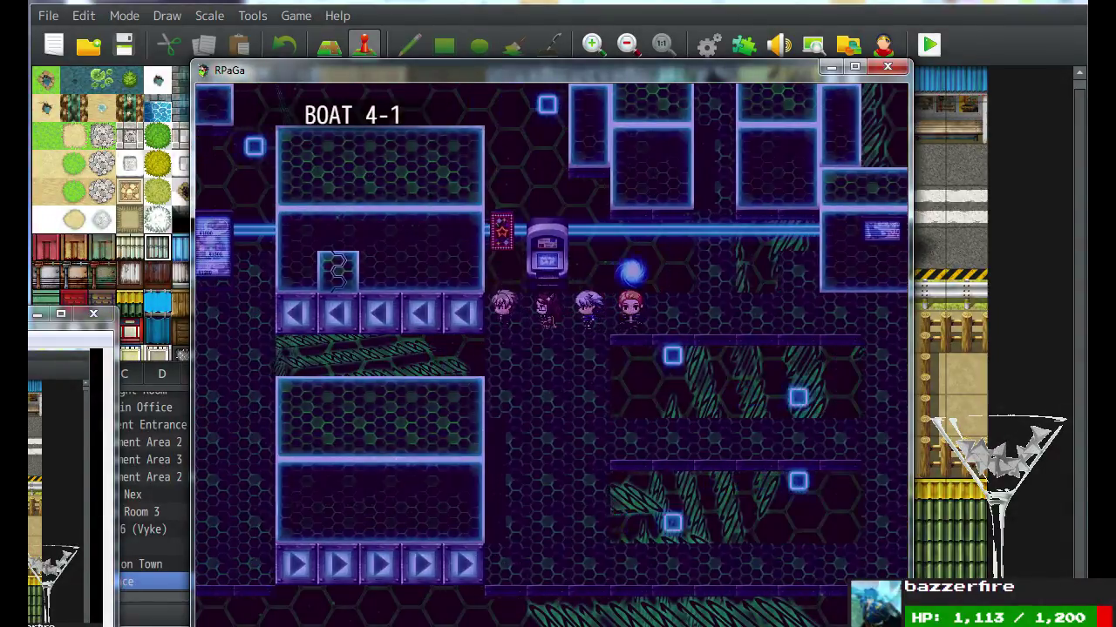
{"action": "key", "text": "Left"}
{"action": "key", "text": "Up"}
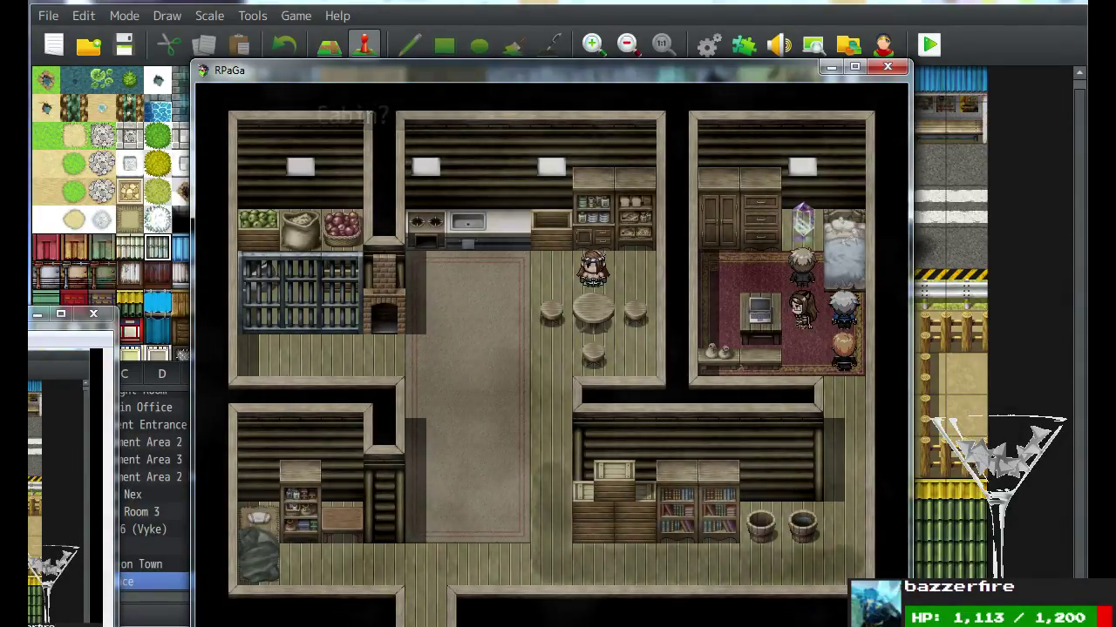
Walk from the cabin bedroom to the kitchen and accept the trade offer from the woman by the round table.
{"action": "key", "text": "Return"}
{"action": "key", "text": "Return"}
{"action": "key", "text": "Down"}
{"action": "key", "text": "Right"}
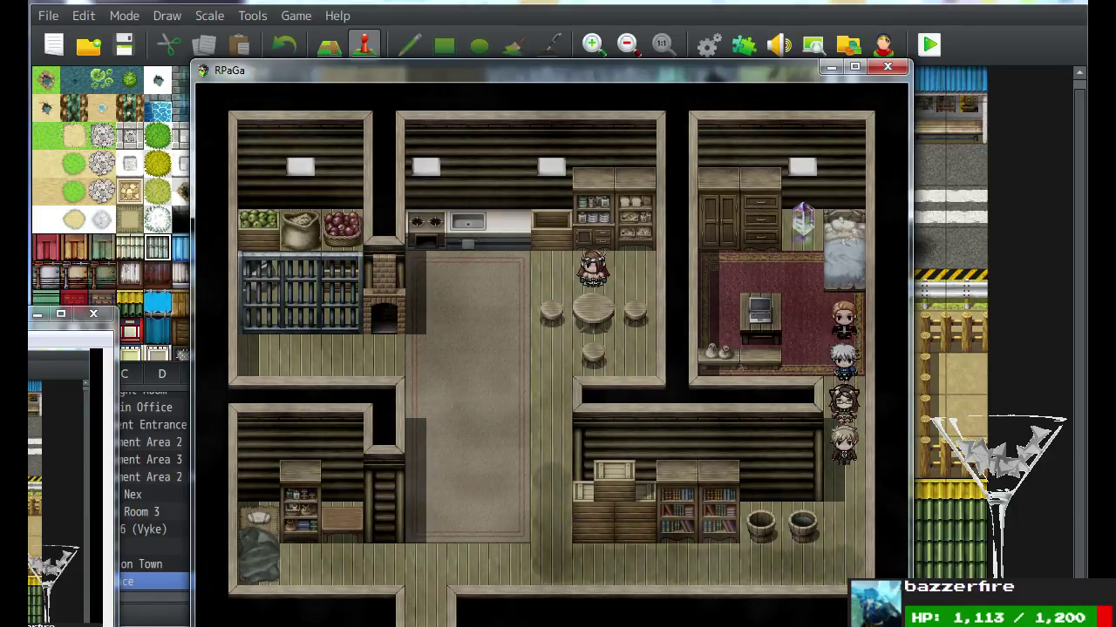
{"action": "key", "text": "Left"}
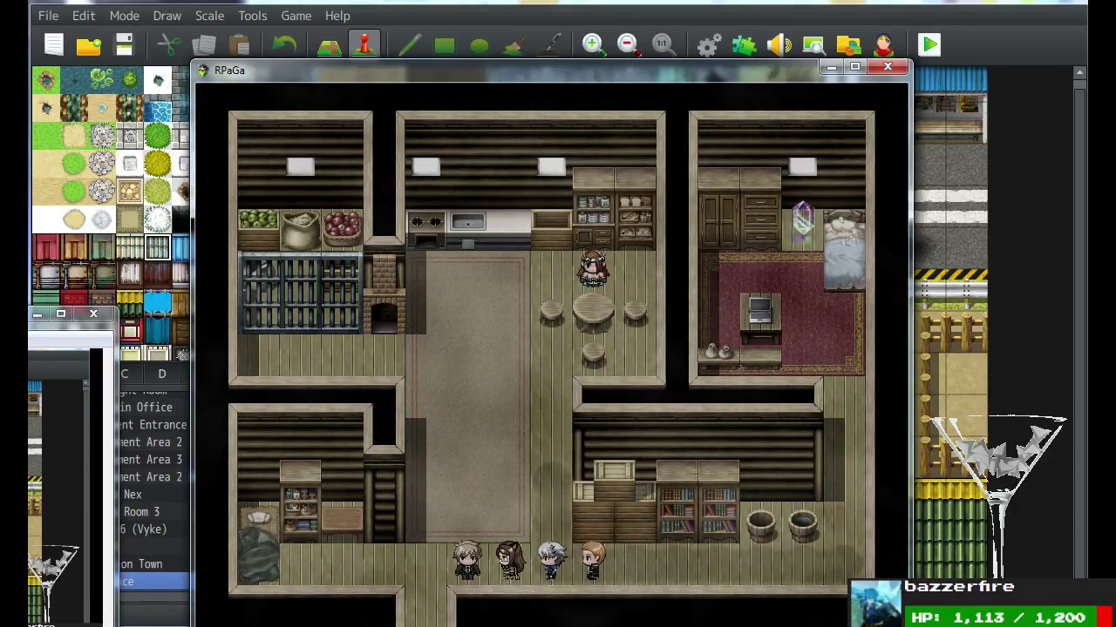
{"action": "key", "text": "Up"}
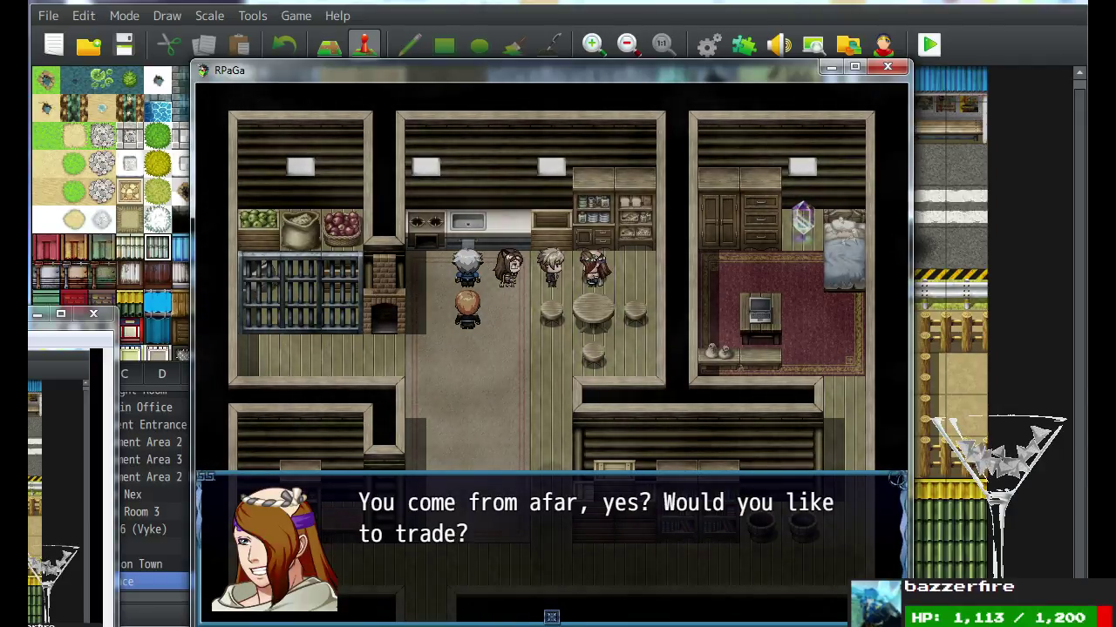
{"action": "key", "text": "Return"}
{"action": "key", "text": "Return"}
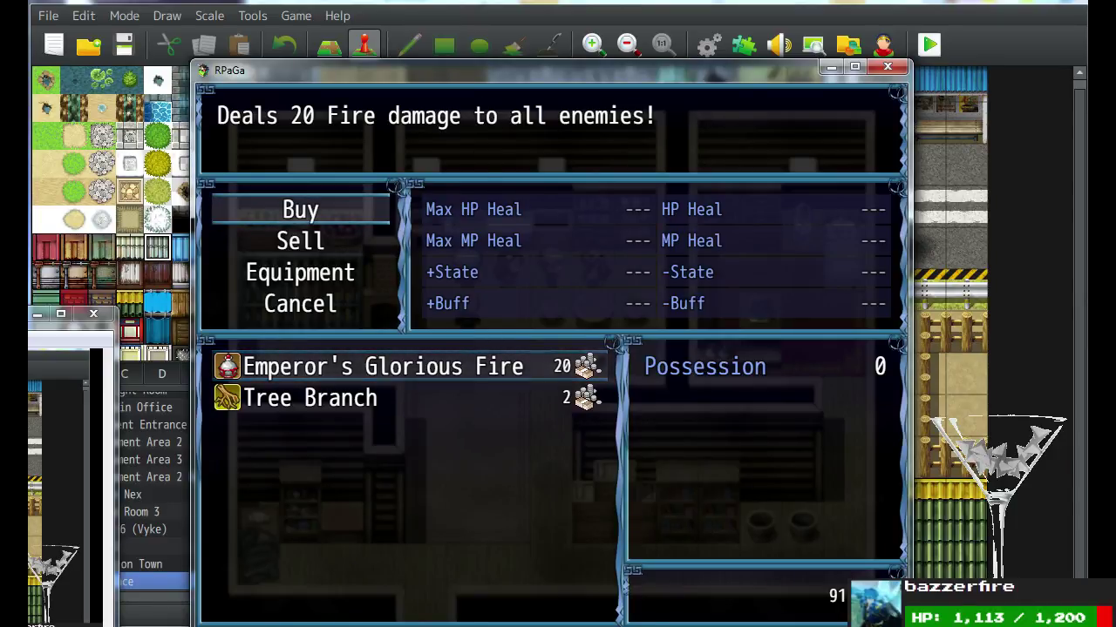
Buy one Emperor's Glorious Fire and one Tree Branch from the cabin trader, and close the shop.
{"action": "key", "text": "Return"}
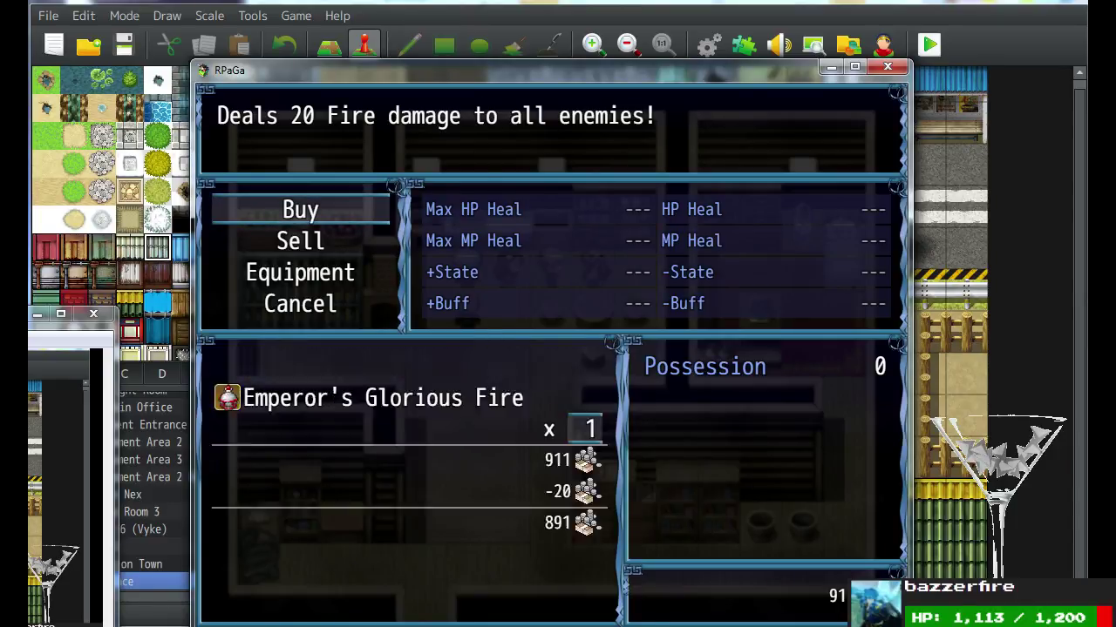
{"action": "key", "text": "Return"}
{"action": "key", "text": "Down"}
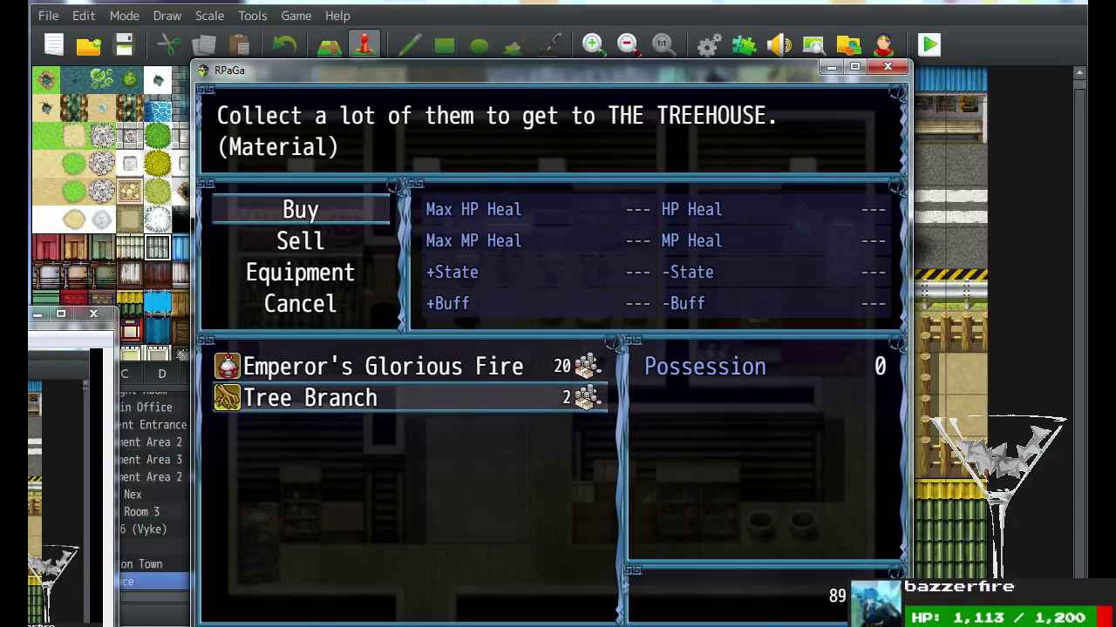
{"action": "key", "text": "Return"}
{"action": "key", "text": "Return"}
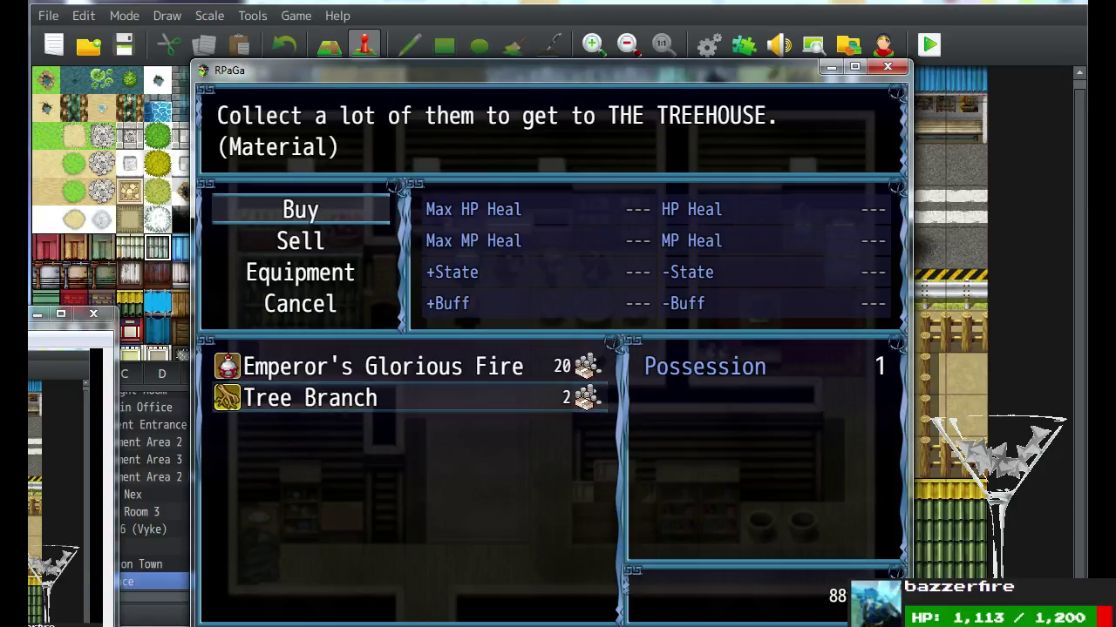
{"action": "key", "text": "Escape"}
{"action": "key", "text": "Escape"}
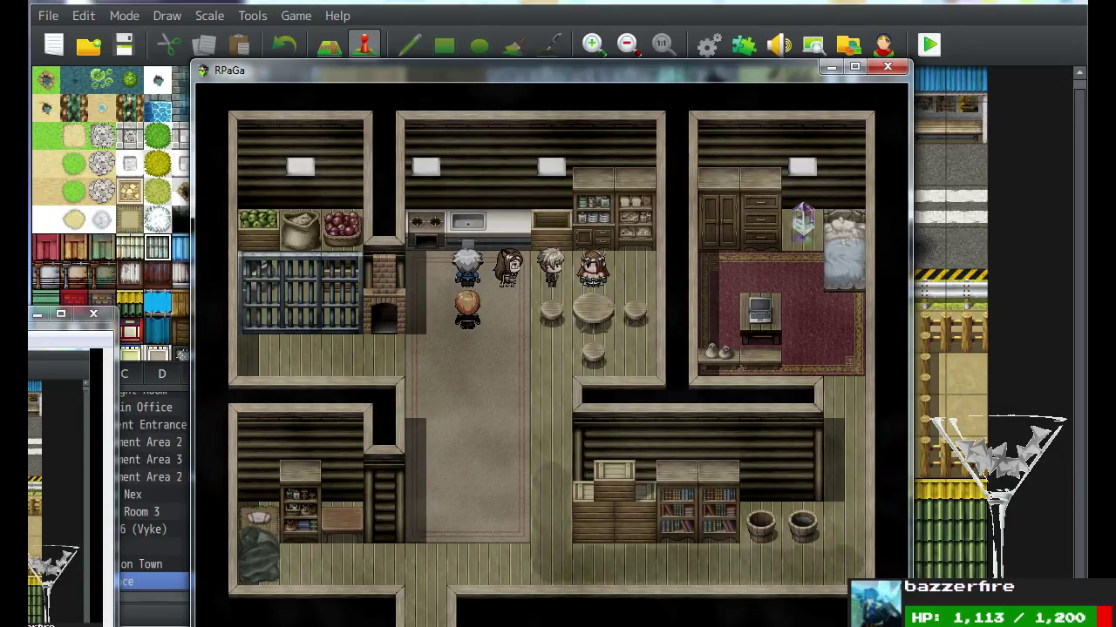
Talk to the cabin trader again to recheck the goods for sale, and leave without buying.
{"action": "key", "text": "Escape"}
{"action": "key", "text": "Escape"}
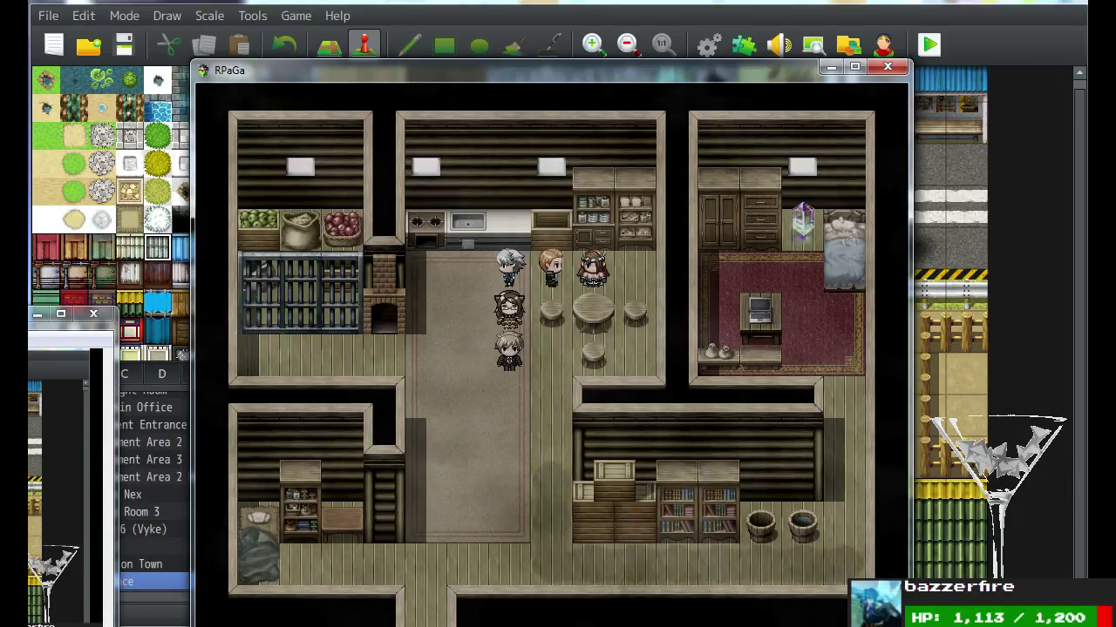
{"action": "key", "text": "Return"}
{"action": "key", "text": "Return"}
{"action": "key", "text": "Return"}
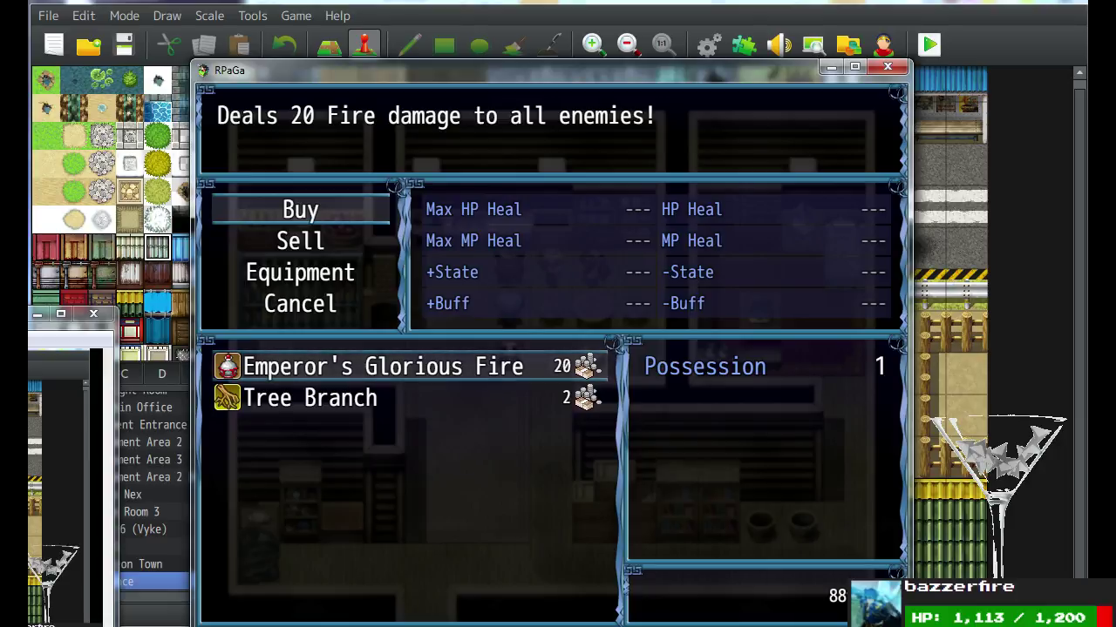
{"action": "key", "text": "Escape"}
{"action": "key", "text": "Escape"}
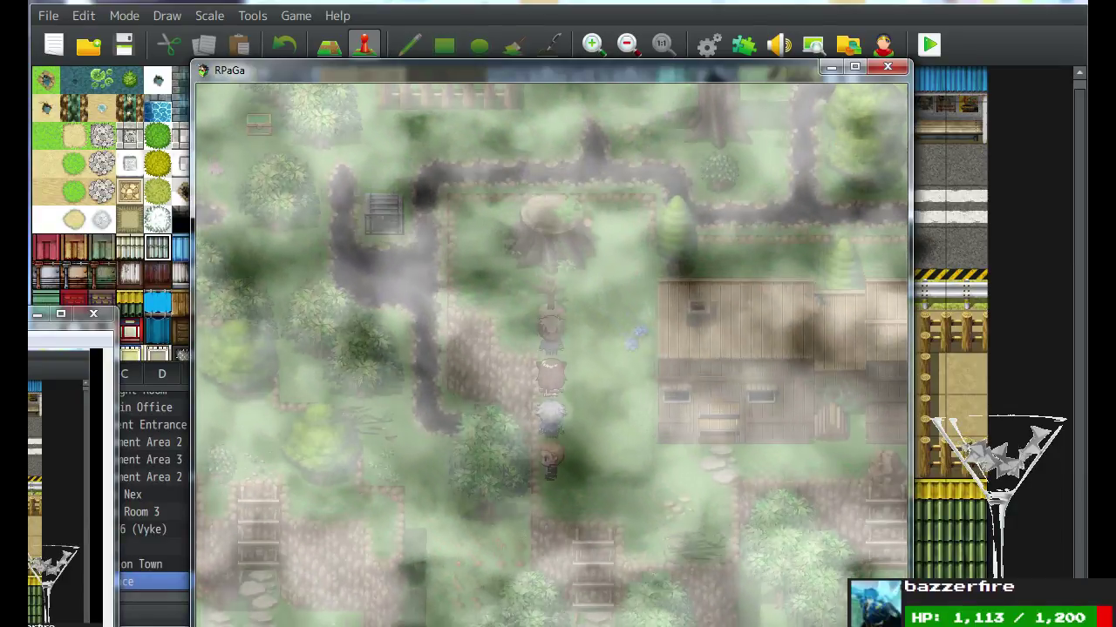
Walk the party south from the wooden house through the misty forest to the stone paths below the cliff.
{"action": "key", "text": "Return"}
{"action": "key", "text": "Return"}
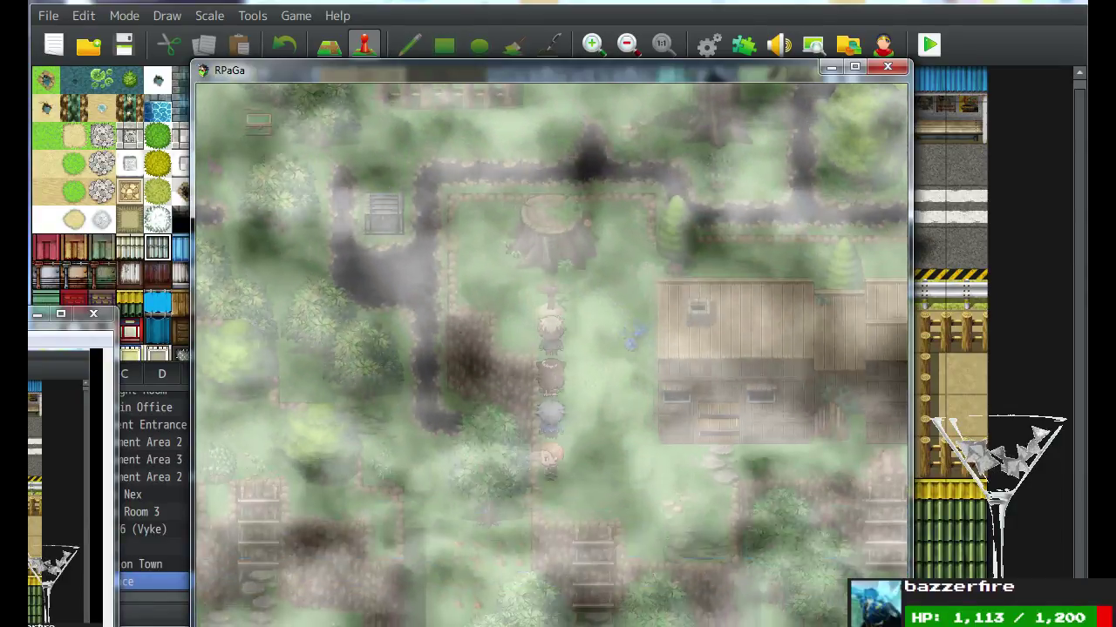
{"action": "key", "text": "Right"}
{"action": "key", "text": "Right"}
{"action": "key", "text": "Down"}
{"action": "key", "text": "Down"}
{"action": "key", "text": "Down"}
{"action": "key", "text": "Down"}
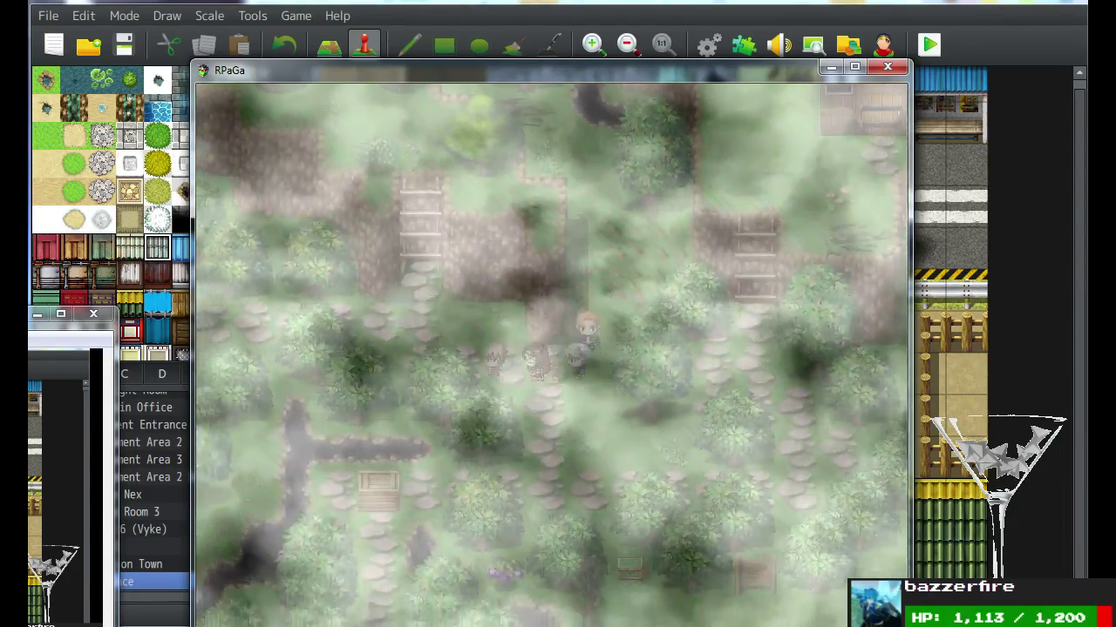
Explore the misty forest to the west and north, past the tree-lined stone path, until a battle begins.
{"action": "key", "text": "Up"}
{"action": "key", "text": "Left"}
{"action": "key", "text": "Up"}
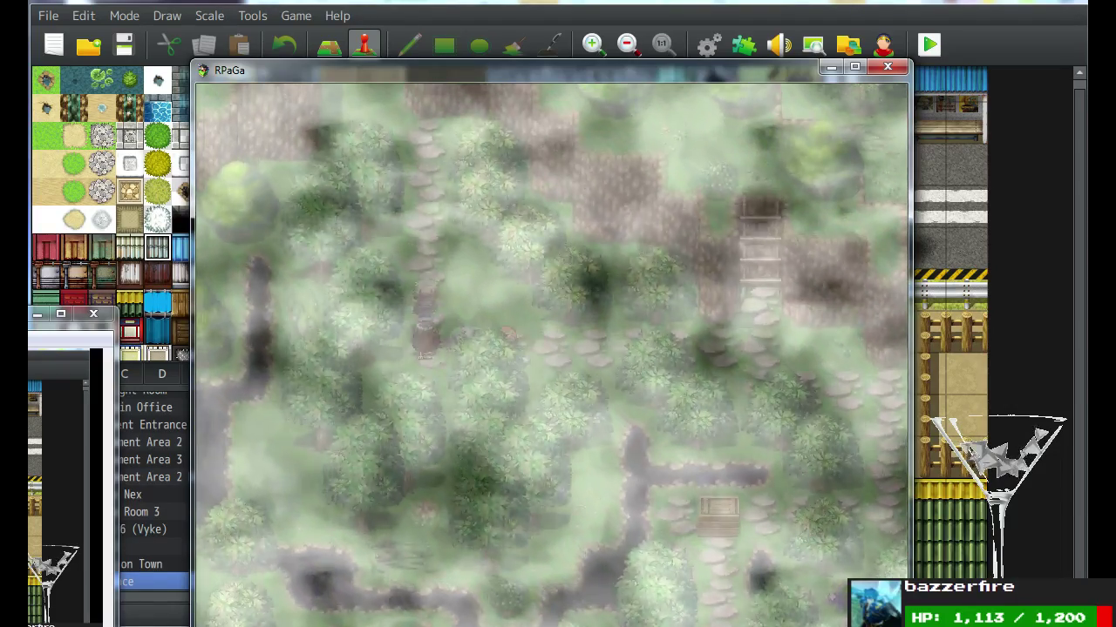
{"action": "key", "text": "Down"}
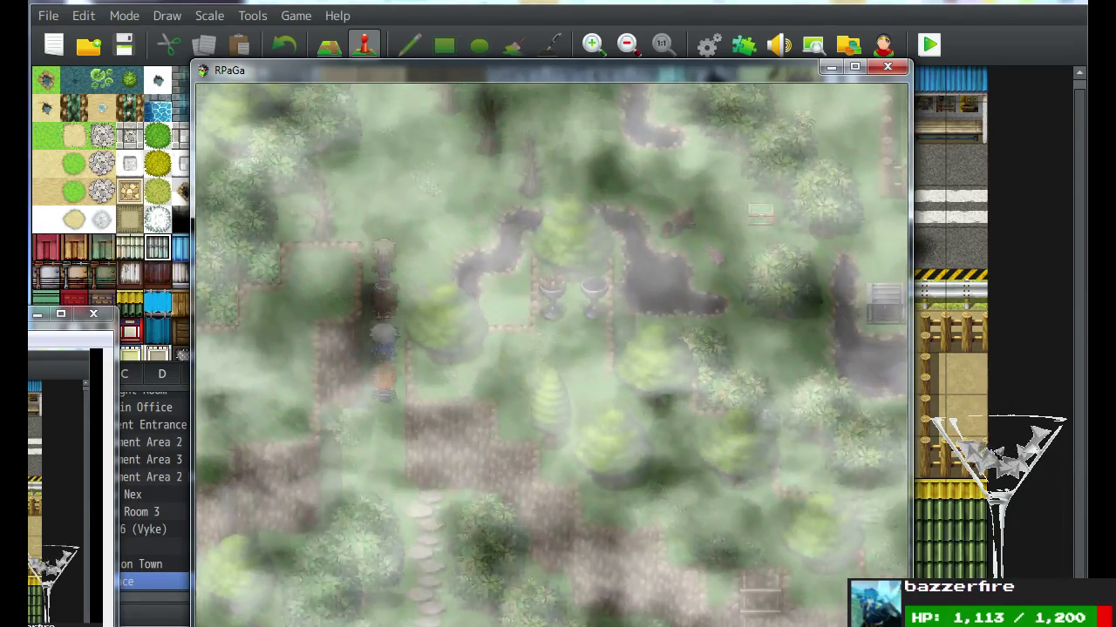
{"action": "key", "text": "Up"}
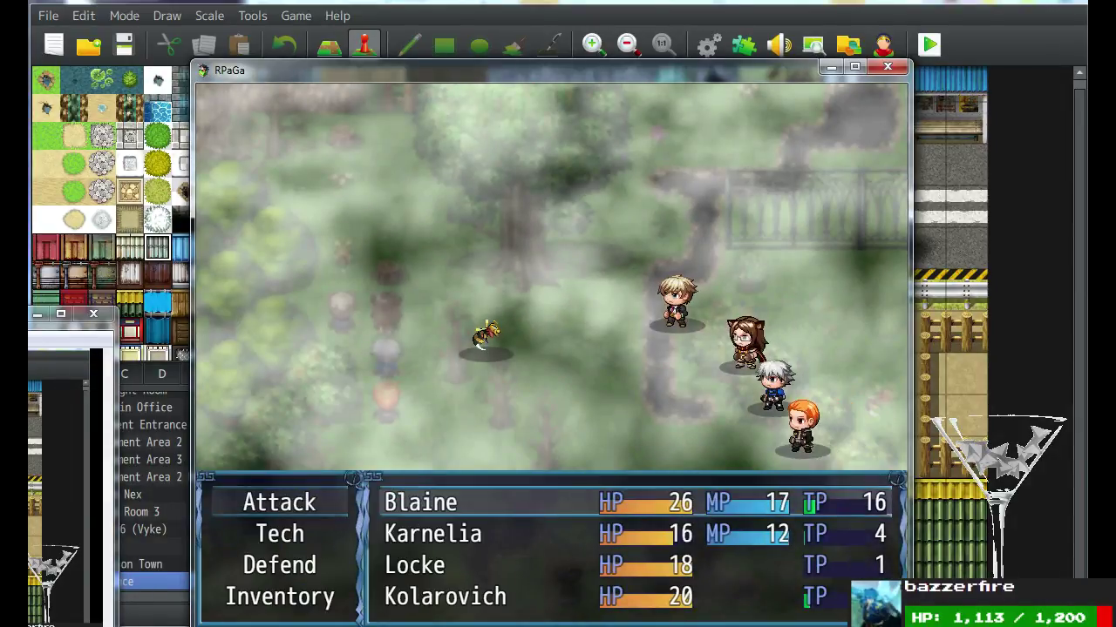
Attack the Hornet with Blaine and open Karnelia's tech list.
{"action": "key", "text": "Return"}
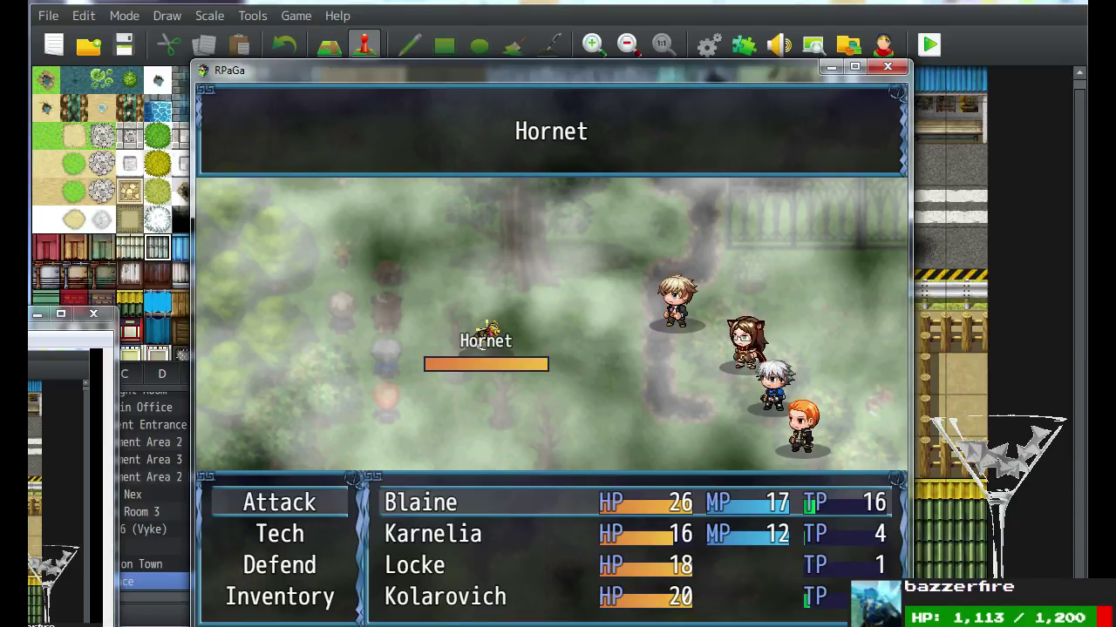
{"action": "key", "text": "Return"}
{"action": "key", "text": "Down"}
{"action": "key", "text": "Return"}
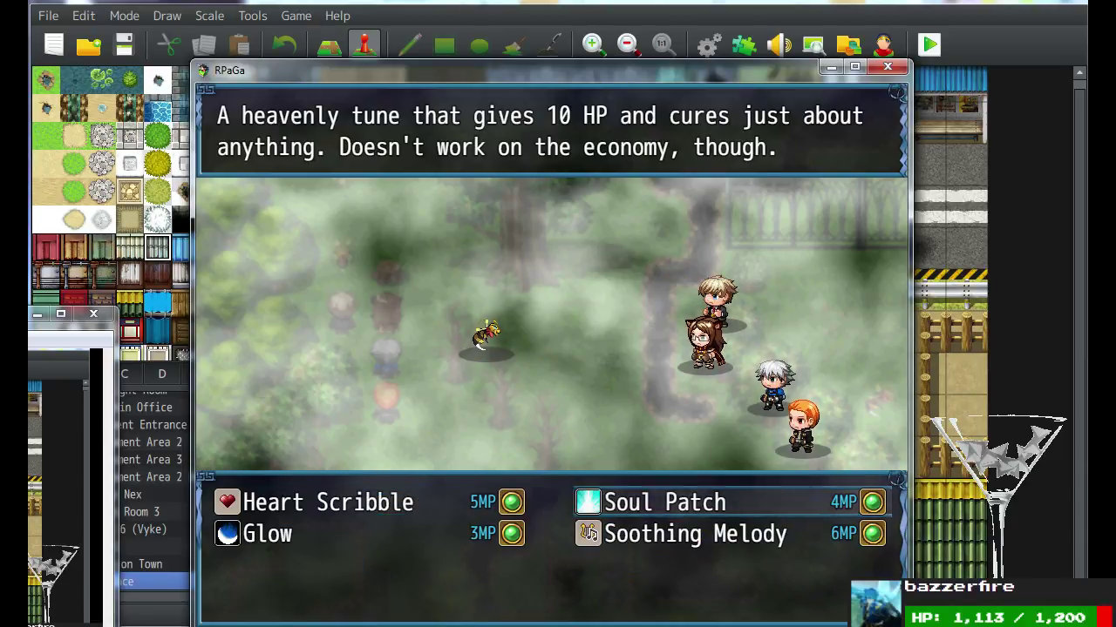
Read the descriptions of Karnelia's techs, including Soul Patch, Glow and Soothing Melody.
{"action": "key", "text": "Left"}
{"action": "key", "text": "Down"}
{"action": "key", "text": "Left"}
{"action": "key", "text": "Down"}
{"action": "key", "text": "Left"}
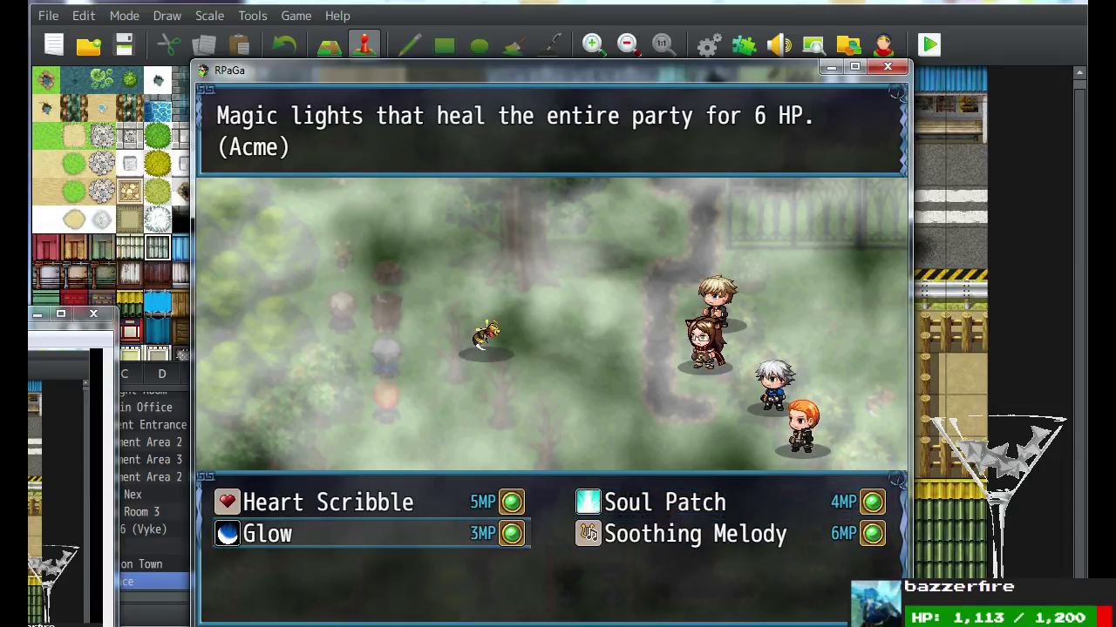
{"action": "key", "text": "Right"}
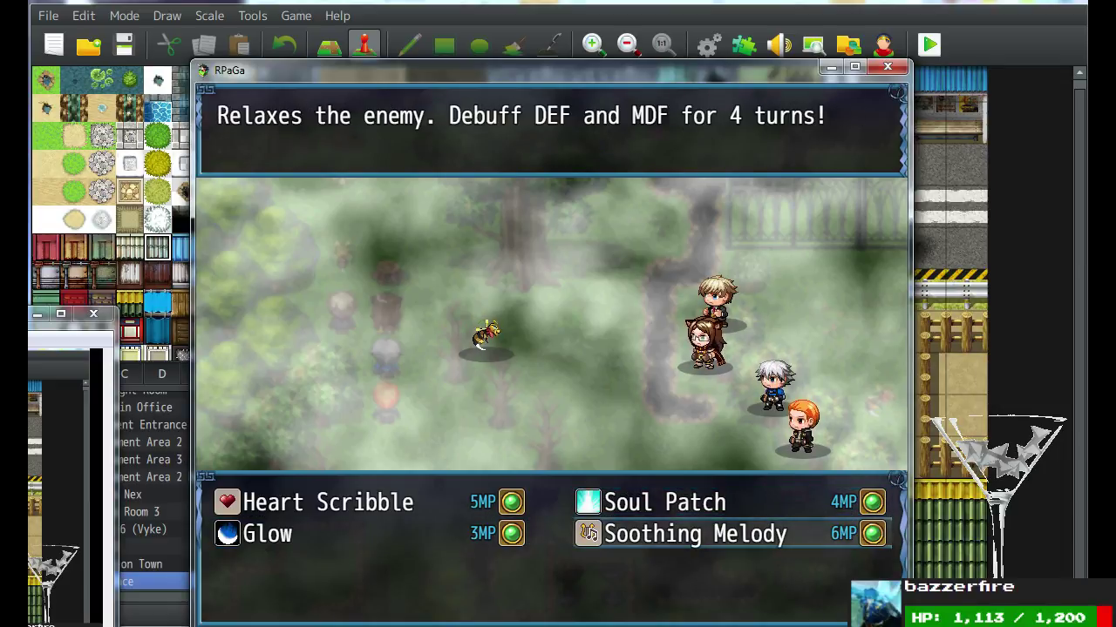
{"action": "key", "text": "Up"}
{"action": "key", "text": "Down"}
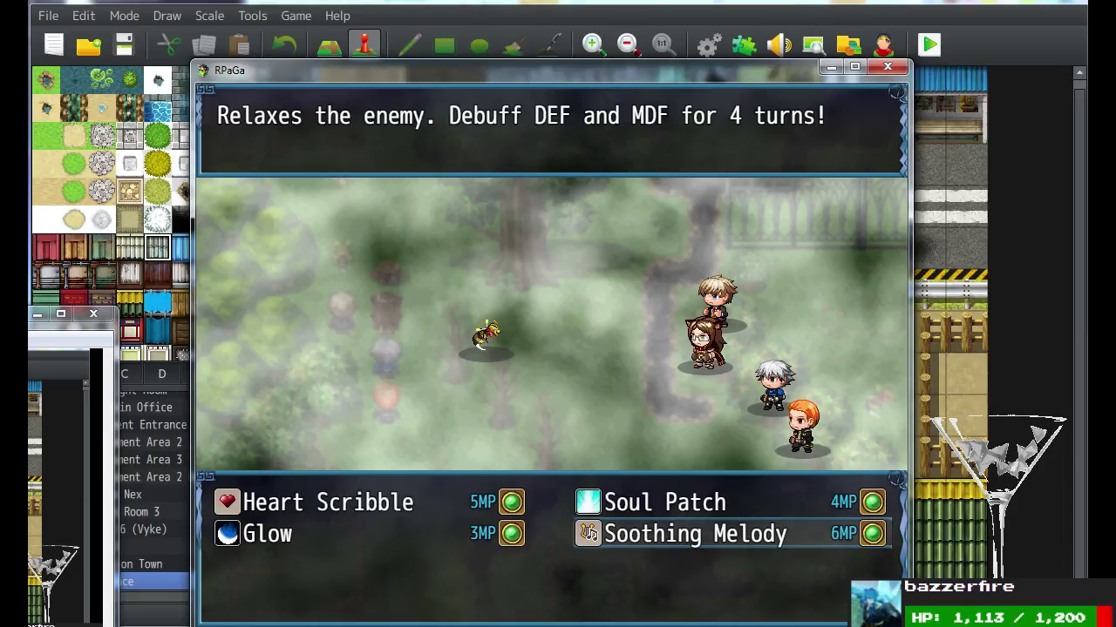
{"action": "key", "text": "Left"}
{"action": "key", "text": "Up"}
{"action": "key", "text": "Down"}
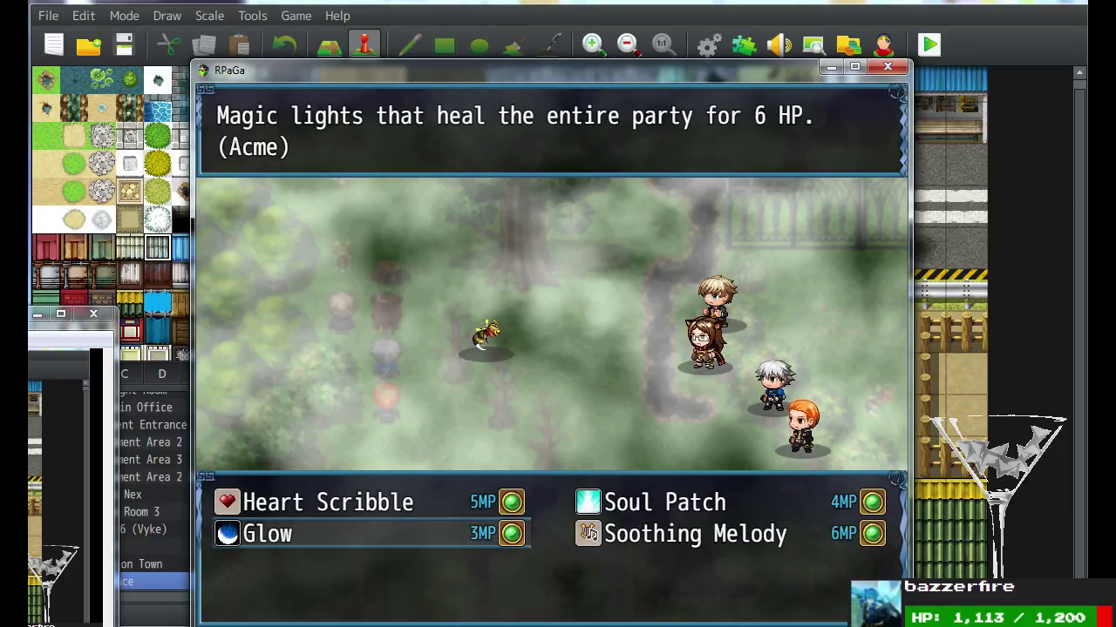
{"action": "key", "text": "Left"}
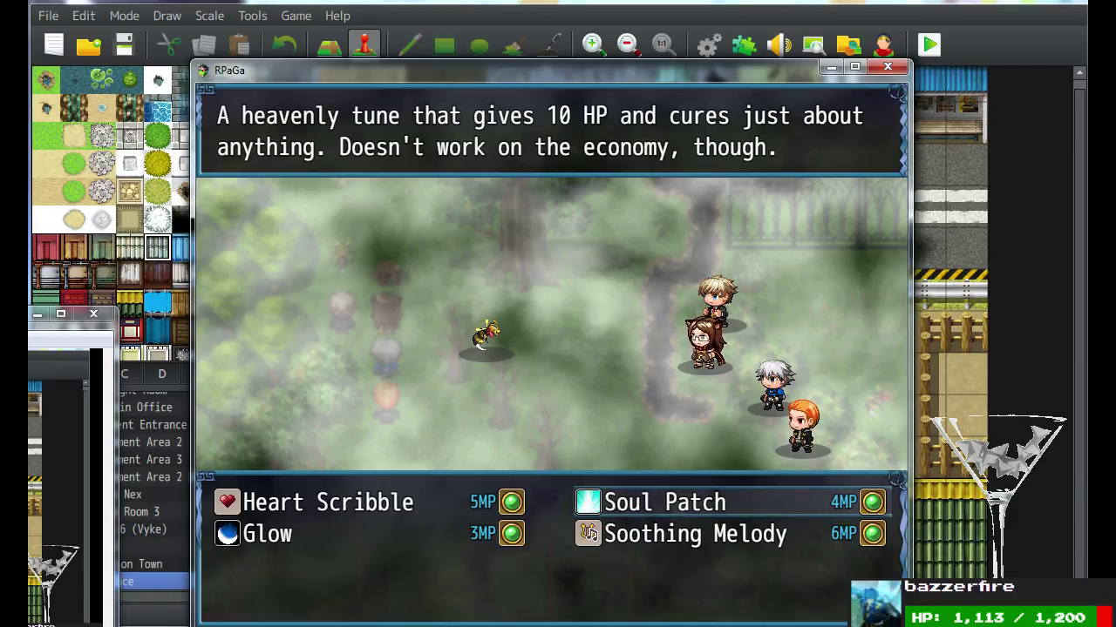
Finish the Hornet battle with Karnelia and the rest of the party, and dismiss the victory message.
{"action": "key", "text": "Return"}
{"action": "key", "text": "Return"}
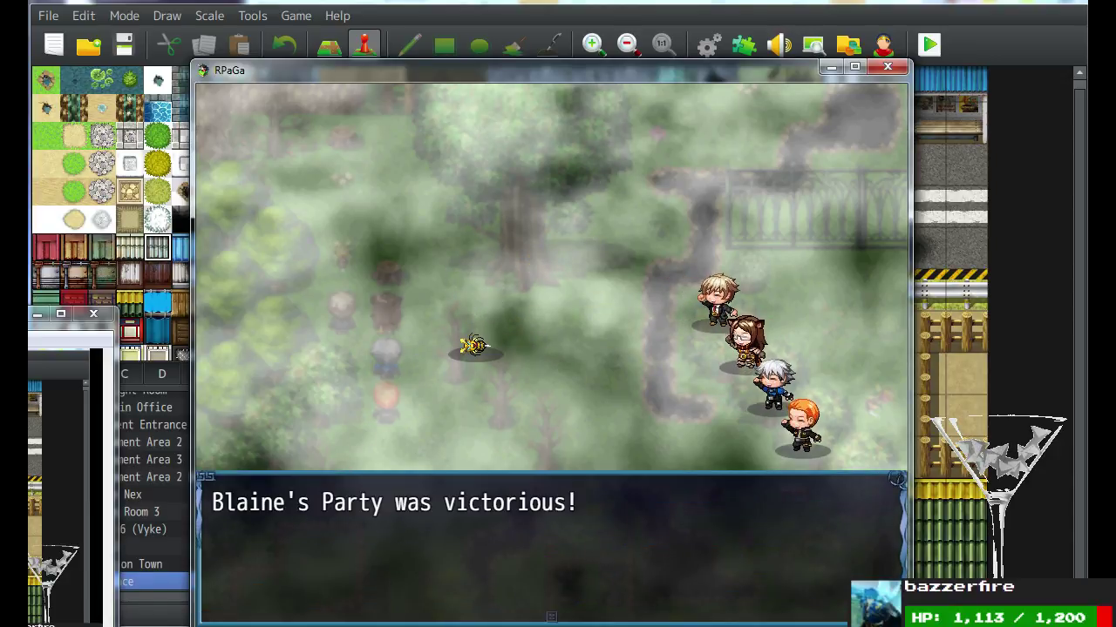
{"action": "key", "text": "Return"}
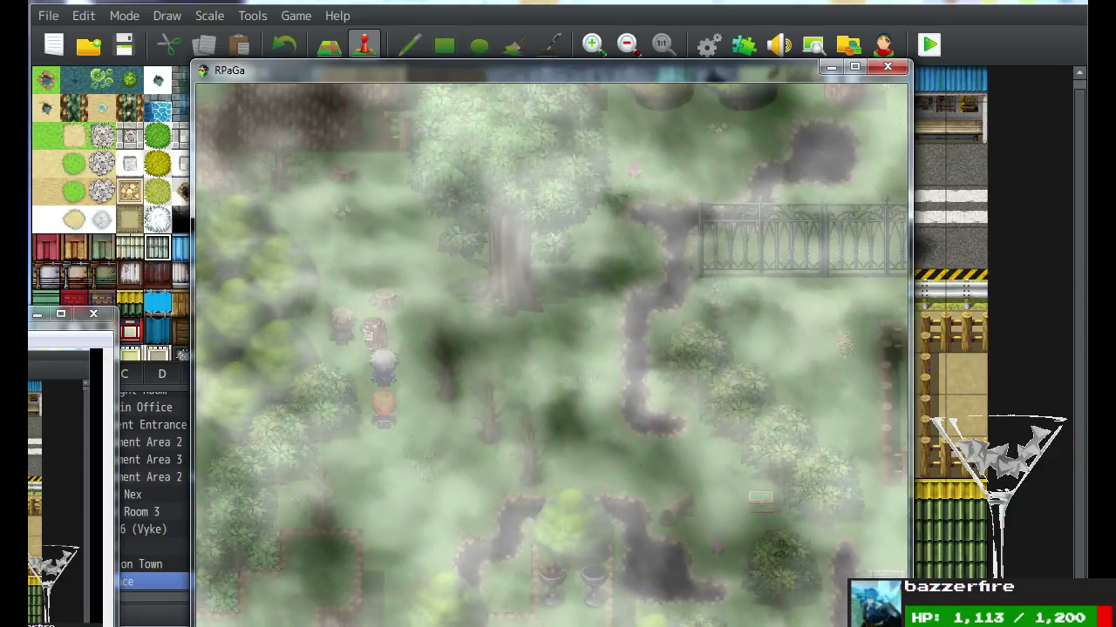
Walk the party past the large forest tree and check the carried items in the inventory.
{"action": "key", "text": "Up"}
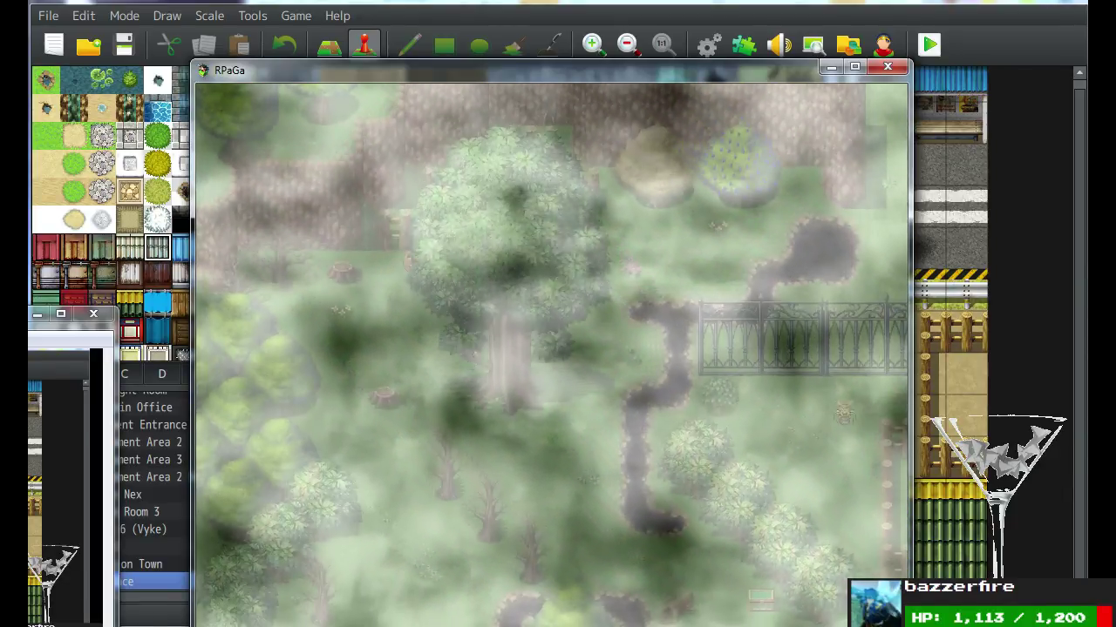
{"action": "key", "text": "Down"}
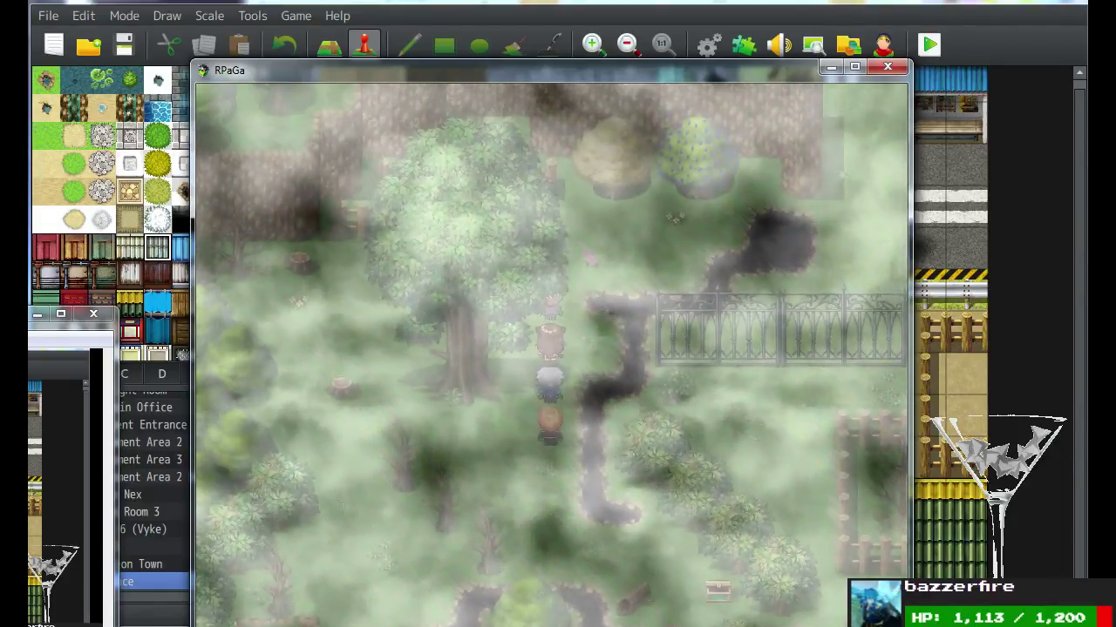
{"action": "key", "text": "Escape"}
{"action": "key", "text": "Return"}
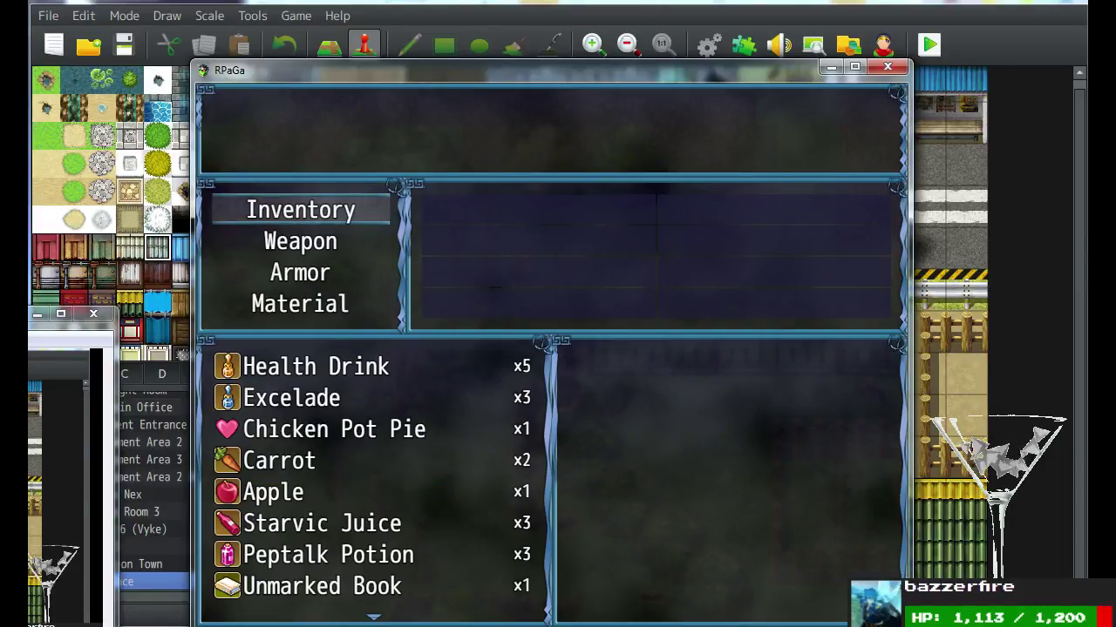
{"action": "key", "text": "Up"}
{"action": "key", "text": "Return"}
Walk to the stone torches and light one by combining the tree branch with the Emperor's Glorious Fire.
{"action": "key", "text": "Up"}
{"action": "key", "text": "Up"}
{"action": "key", "text": "Up"}
{"action": "key", "text": "Up"}
{"action": "key", "text": "Up"}
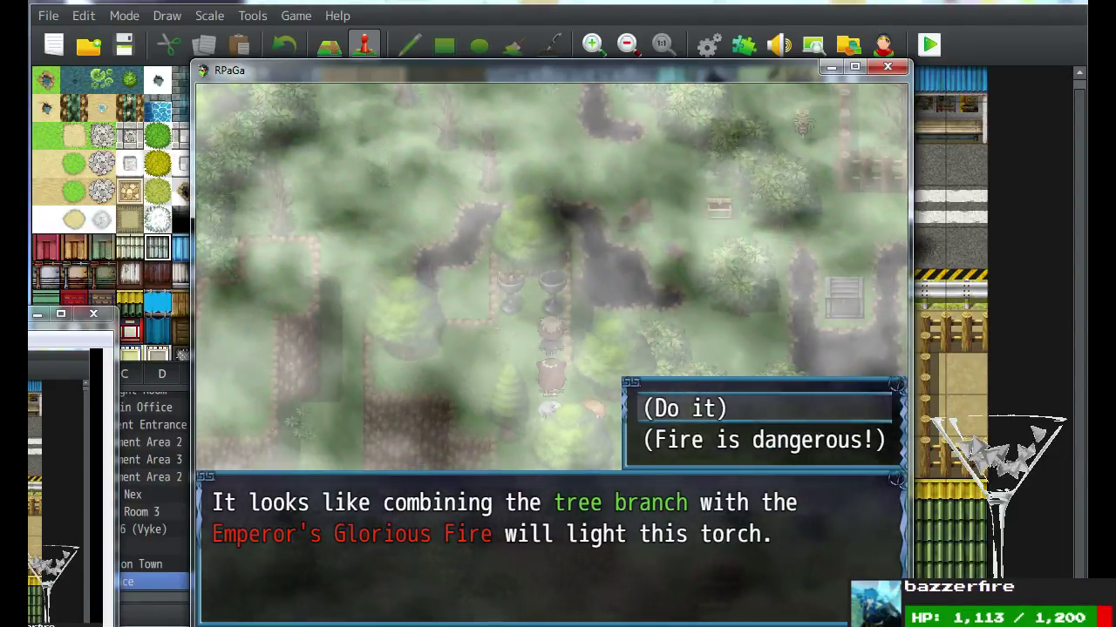
{"action": "key", "text": "Down"}
{"action": "key", "text": "Return"}
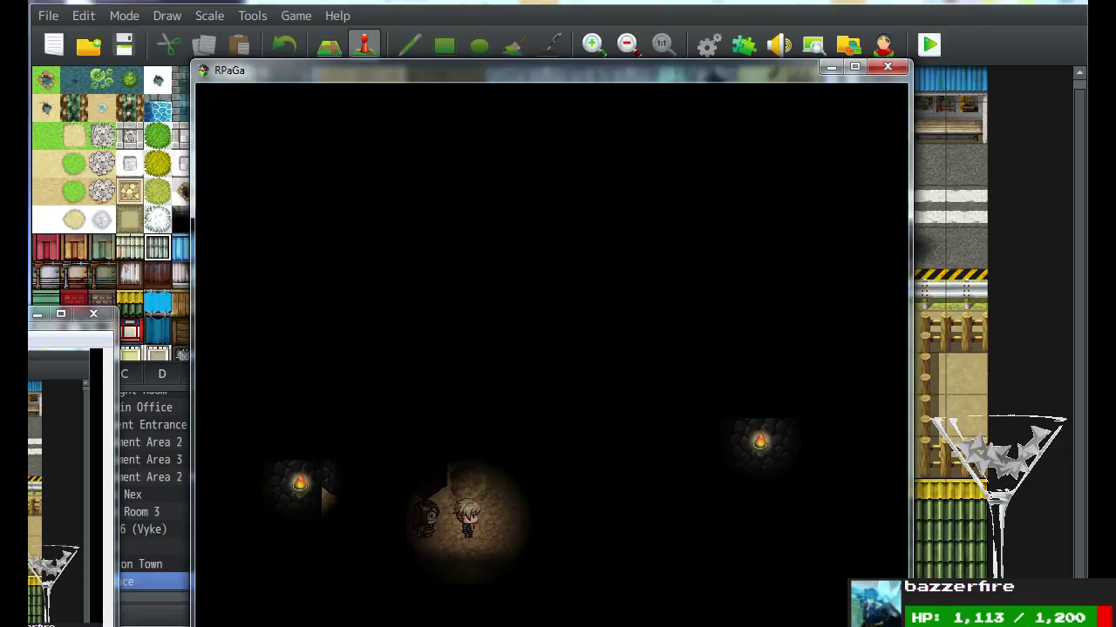
Walk the party east and north through the dark cave until a battle begins.
{"action": "key", "text": "Right"}
{"action": "key", "text": "Up"}
{"action": "key", "text": "Up"}
{"action": "key", "text": "Right"}
{"action": "key", "text": "Up"}
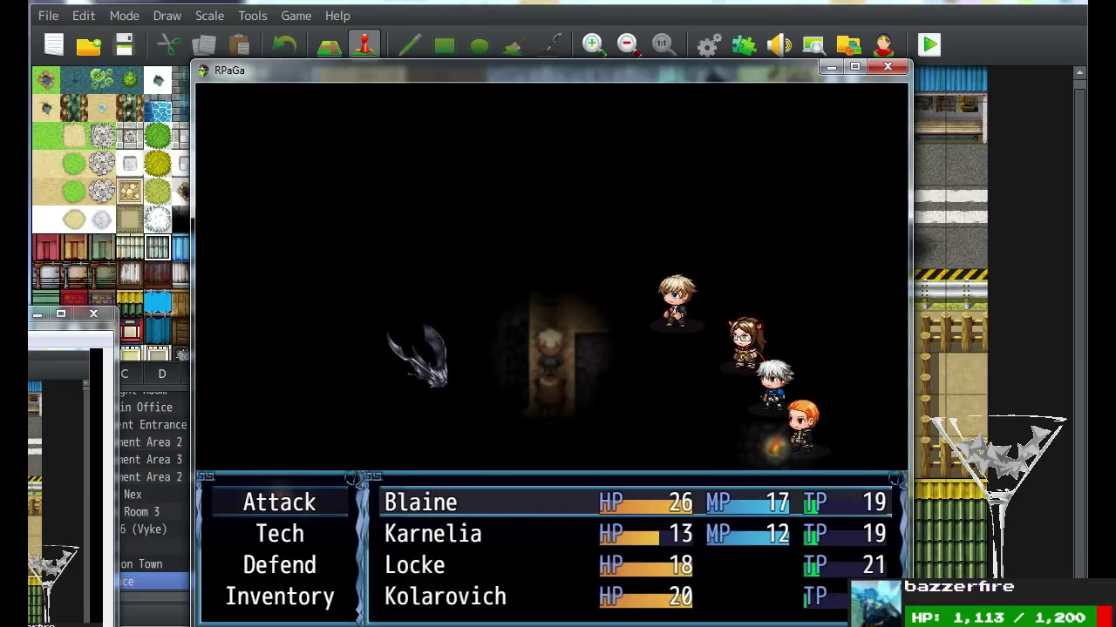
Fight the dark winged enemy in the cave using normal attacks from the party.
{"action": "key", "text": "Return"}
{"action": "key", "text": "Return"}
{"action": "key", "text": "Return"}
{"action": "key", "text": "Return"}
{"action": "key", "text": "Return"}
{"action": "key", "text": "Return"}
{"action": "key", "text": "Return"}
{"action": "key", "text": "Return"}
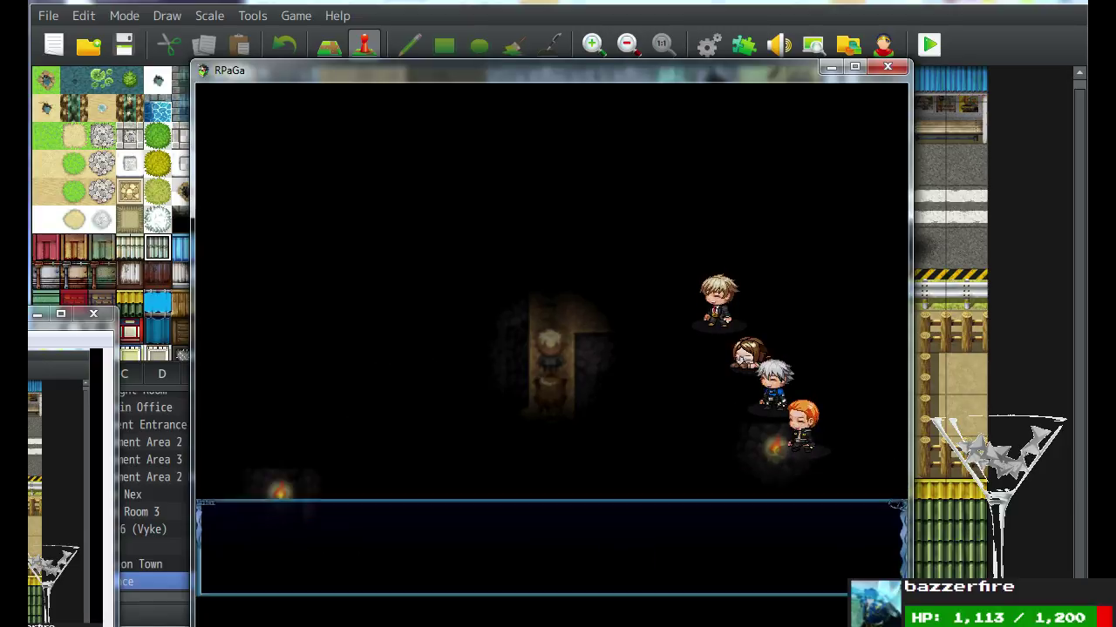
Continue north and west through the dark cave passage until the next battle starts.
{"action": "key", "text": "Up"}
{"action": "key", "text": "Left"}
{"action": "key", "text": "Left"}
{"action": "key", "text": "Right"}
{"action": "key", "text": "Left"}
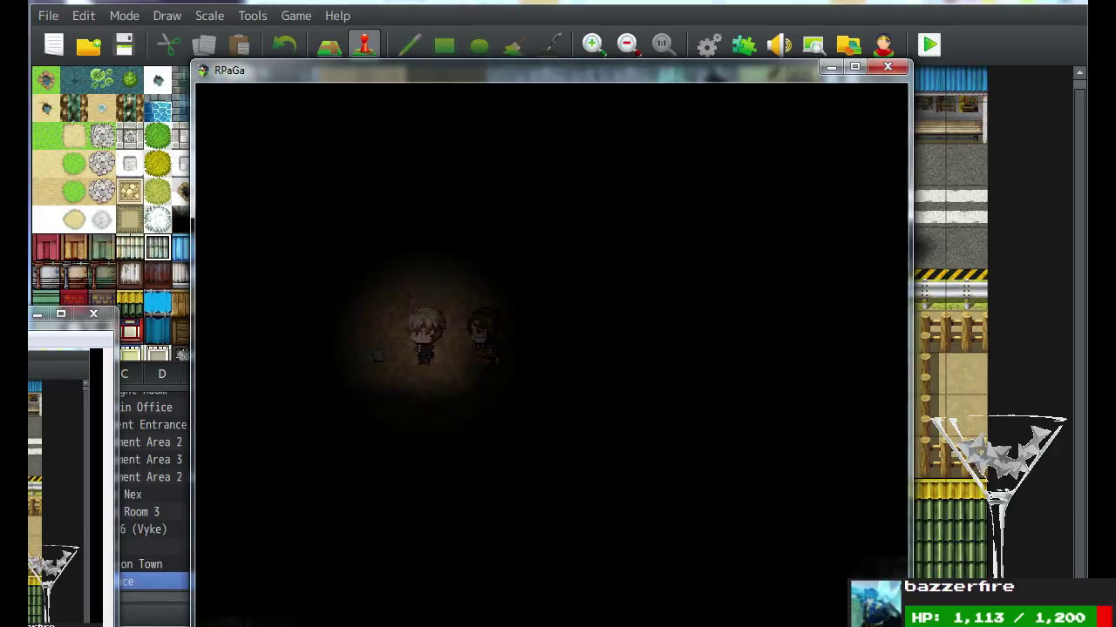
Defeat Big Rat A and Big Rat B with normal attacks from Blaine, Locke and Kolarovich.
{"action": "key", "text": "Return"}
{"action": "key", "text": "Return"}
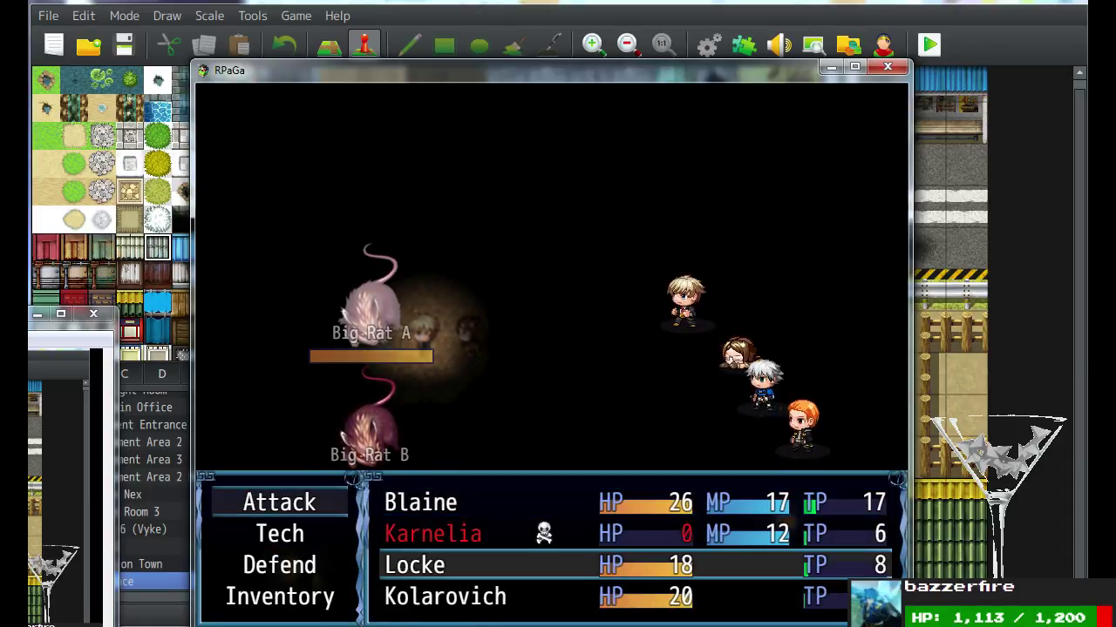
{"action": "key", "text": "Return"}
{"action": "key", "text": "Return"}
{"action": "key", "text": "Return"}
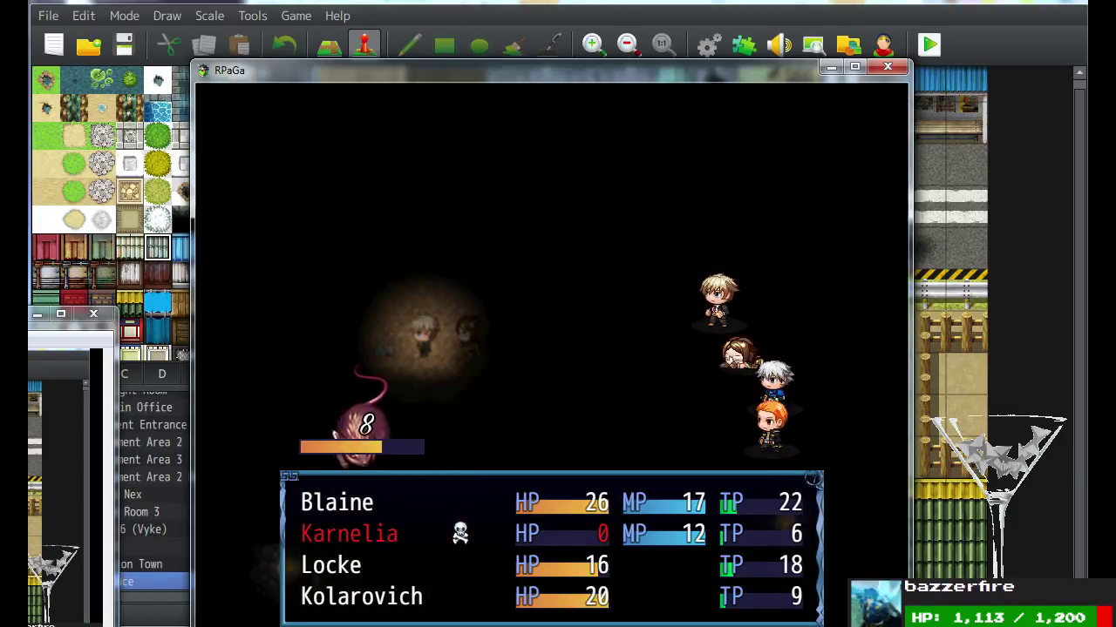
{"action": "key", "text": "Return"}
{"action": "key", "text": "Return"}
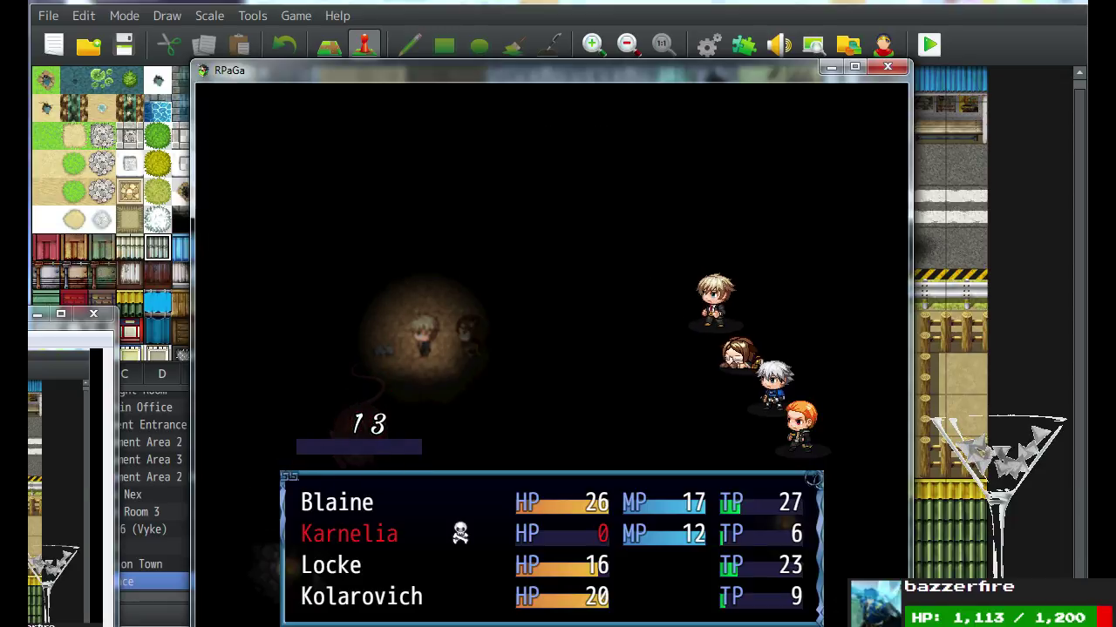
{"action": "key", "text": "Return"}
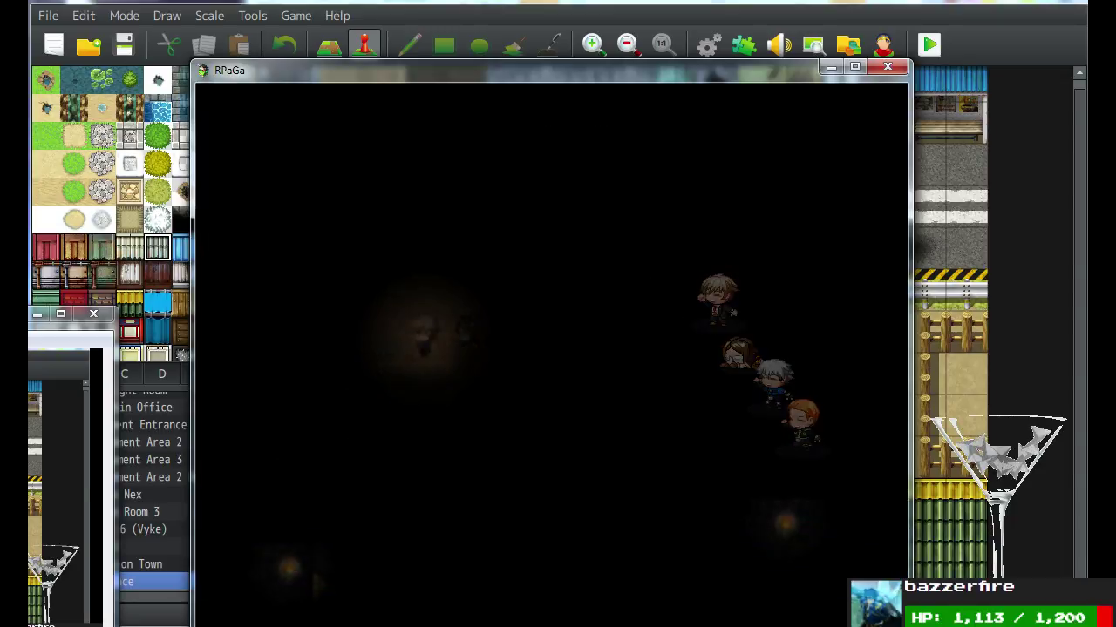
Explore the cave's western end and examine the pile of Ametha Crystal.
{"action": "key", "text": "Left"}
{"action": "key", "text": "Up"}
{"action": "key", "text": "Up"}
{"action": "key", "text": "Up"}
{"action": "key", "text": "Down"}
{"action": "key", "text": "Down"}
{"action": "key", "text": "Down"}
{"action": "key", "text": "Down"}
{"action": "key", "text": "Left"}
{"action": "key", "text": "Left"}
{"action": "key", "text": "Left"}
{"action": "key", "text": "Up"}
{"action": "key", "text": "Return"}
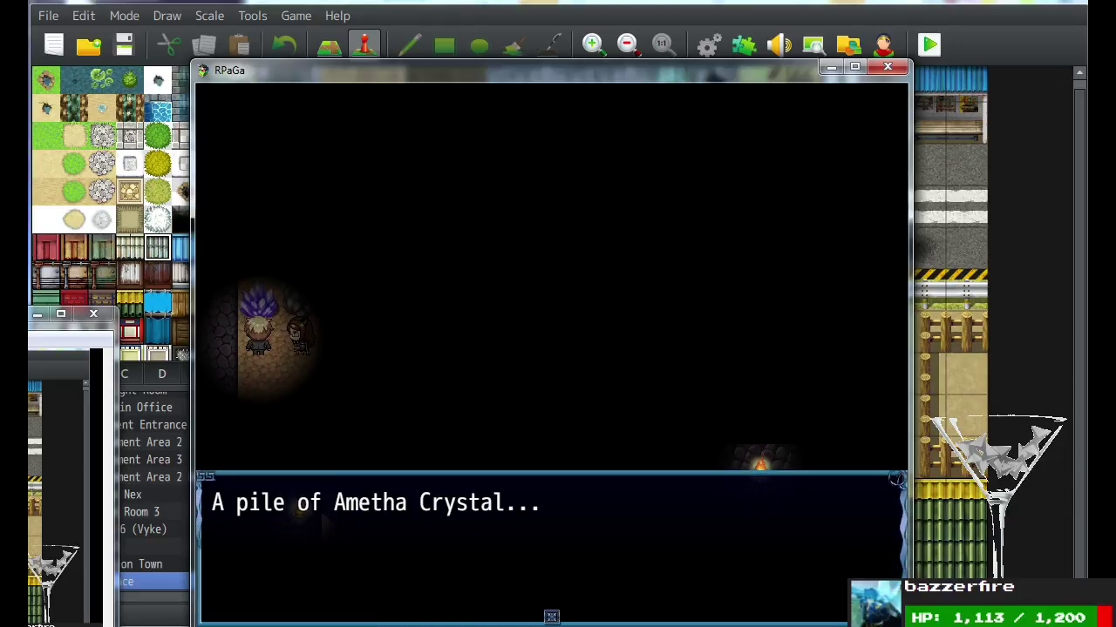
{"action": "key", "text": "Return"}
Walk east from the crystal pile and north into the narrow cave passage, checking for anything to interact with.
{"action": "key", "text": "Right"}
{"action": "key", "text": "Down"}
{"action": "key", "text": "Down"}
{"action": "key", "text": "Up"}
{"action": "key", "text": "Up"}
{"action": "key", "text": "Right"}
{"action": "key", "text": "Right"}
{"action": "key", "text": "Up"}
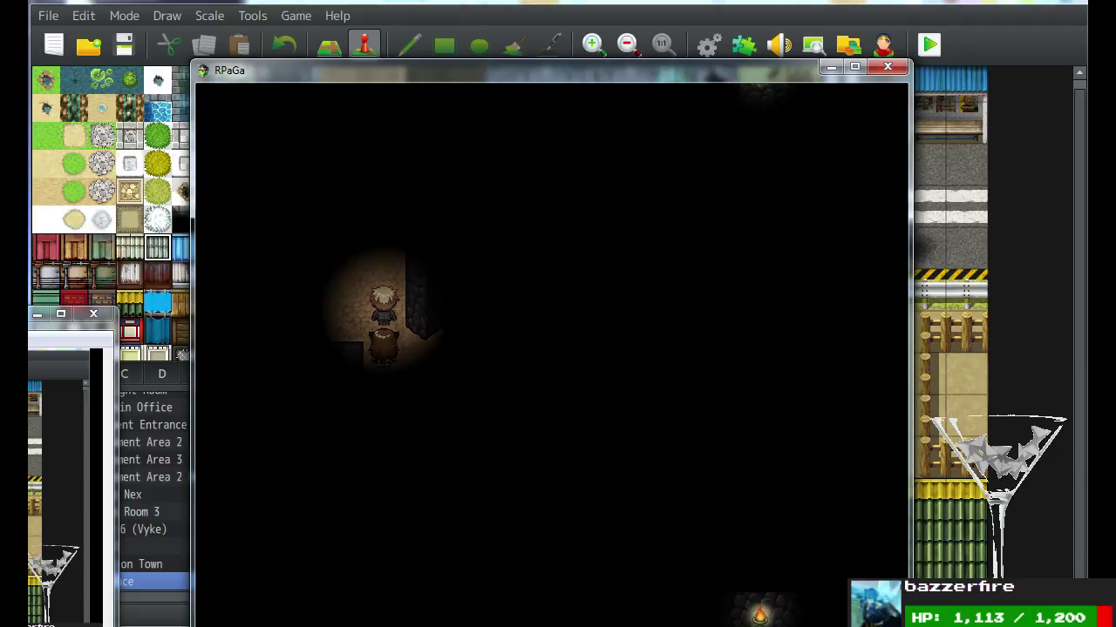
{"action": "key", "text": "Return"}
{"action": "key", "text": "Return"}
Lead the party back south and east along the cave wall to the rocky corner.
{"action": "key", "text": "Down"}
{"action": "key", "text": "Left"}
{"action": "key", "text": "Down"}
{"action": "key", "text": "Left"}
{"action": "key", "text": "Right"}
{"action": "key", "text": "Up"}
{"action": "key", "text": "Right"}
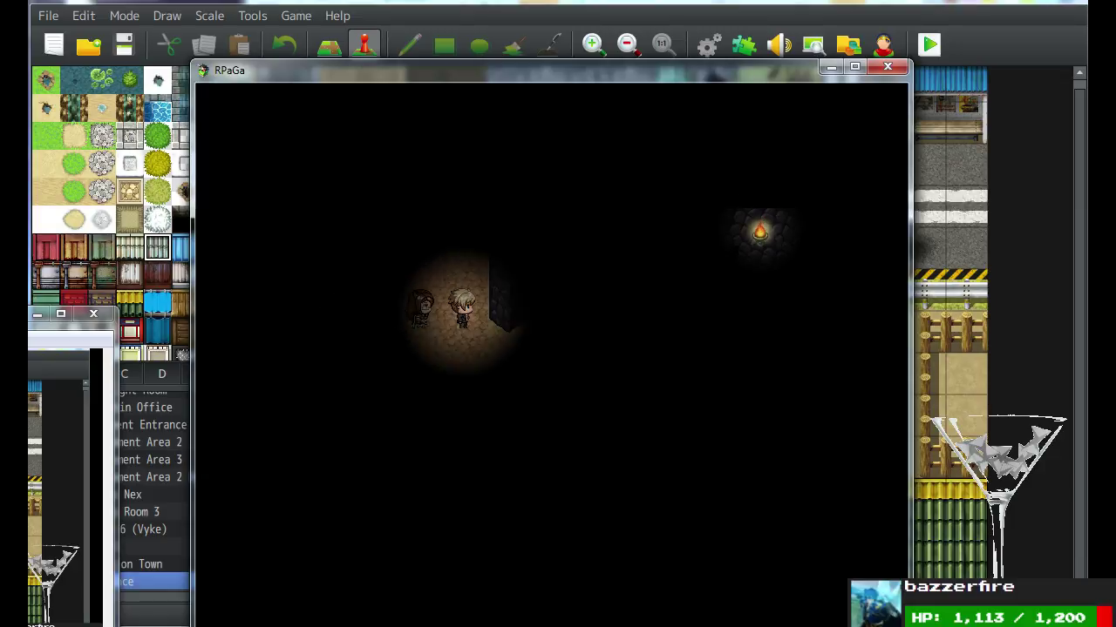
{"action": "key", "text": "Down"}
{"action": "key", "text": "Right"}
{"action": "key", "text": "Down"}
{"action": "key", "text": "Right"}
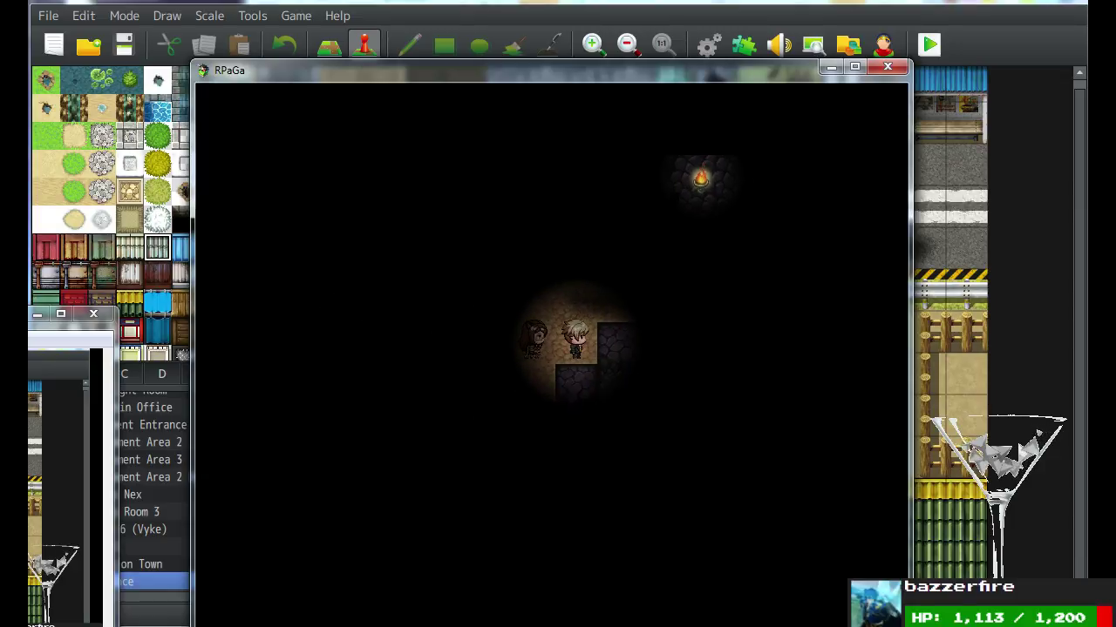
Explore the cave area around the wall torch and barrel until another battle begins.
{"action": "key", "text": "Up"}
{"action": "key", "text": "Right"}
{"action": "key", "text": "Up"}
{"action": "key", "text": "Left"}
{"action": "key", "text": "Up"}
{"action": "key", "text": "Down"}
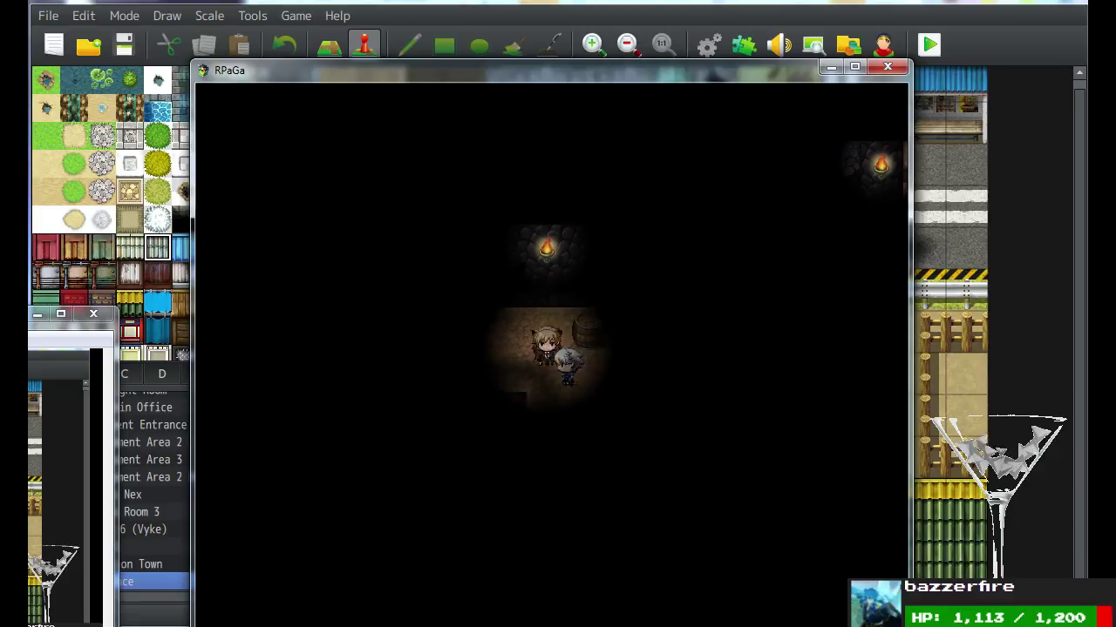
{"action": "key", "text": "Left"}
{"action": "key", "text": "Right"}
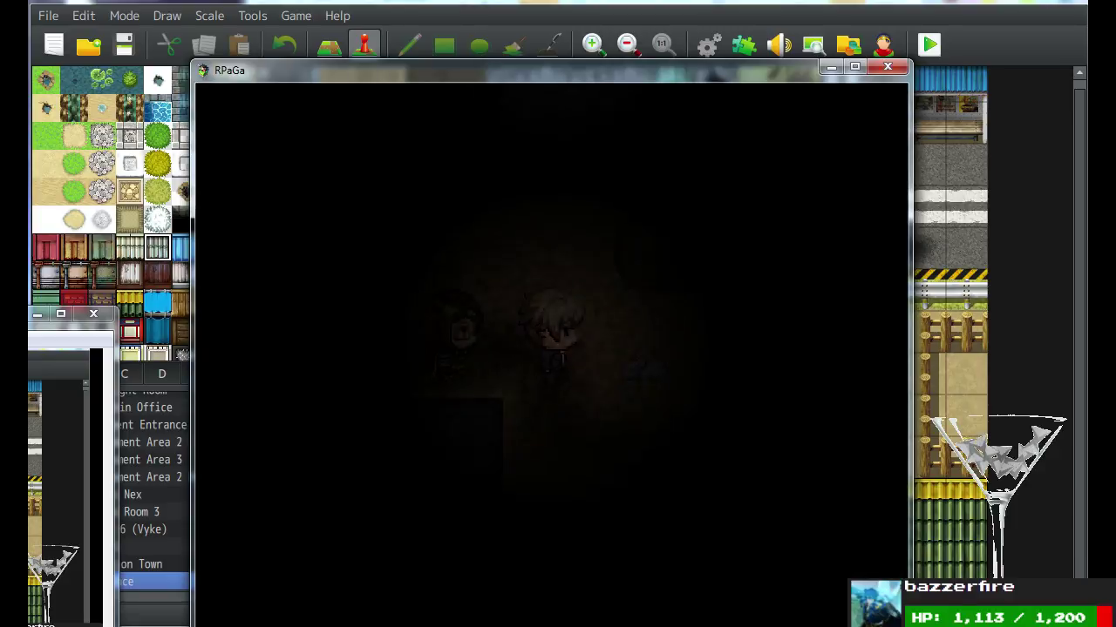
Fight the cave rats with repeated normal attacks from Blaine, Locke and Kolarovich.
{"action": "key", "text": "Return"}
{"action": "key", "text": "Return"}
{"action": "key", "text": "Return"}
{"action": "key", "text": "Return"}
{"action": "key", "text": "Return"}
{"action": "key", "text": "Return"}
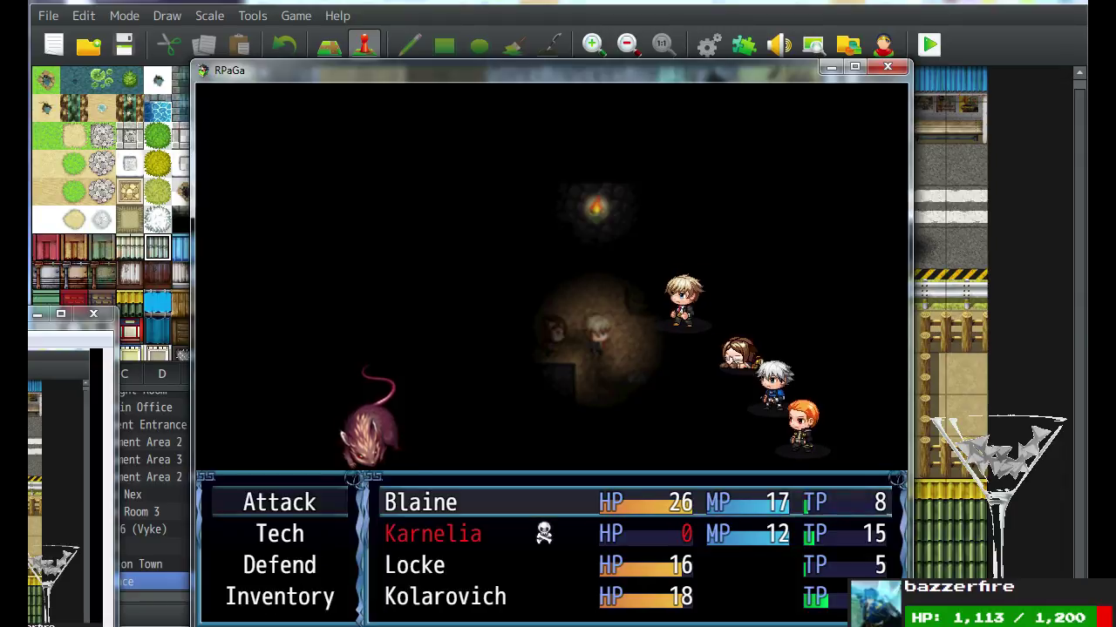
{"action": "key", "text": "Return"}
{"action": "key", "text": "Return"}
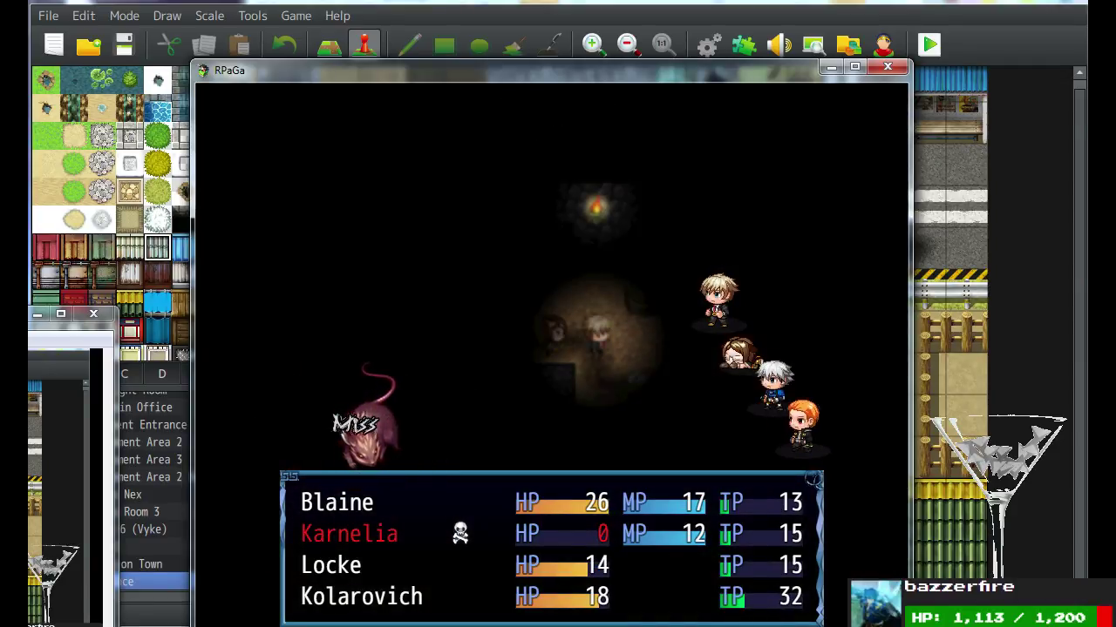
{"action": "key", "text": "Return"}
{"action": "key", "text": "Return"}
{"action": "key", "text": "Return"}
{"action": "key", "text": "Return"}
{"action": "key", "text": "Return"}
{"action": "key", "text": "Return"}
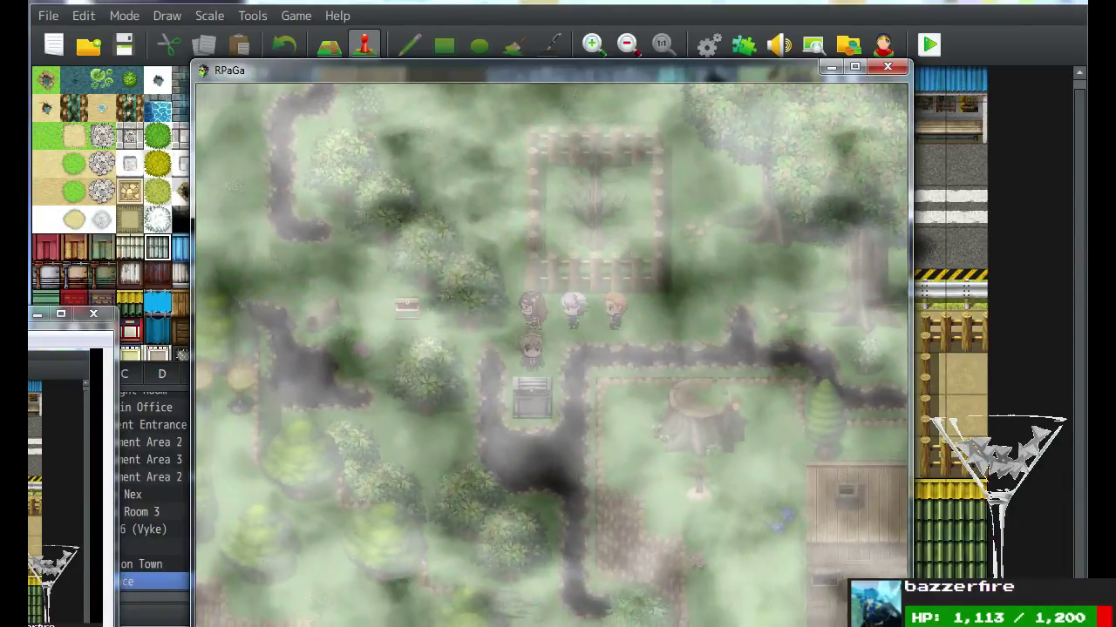
Finish the party's scene beside the forest trapdoor and return to the dark cave.
{"action": "key", "text": "Return"}
{"action": "key", "text": "Up"}
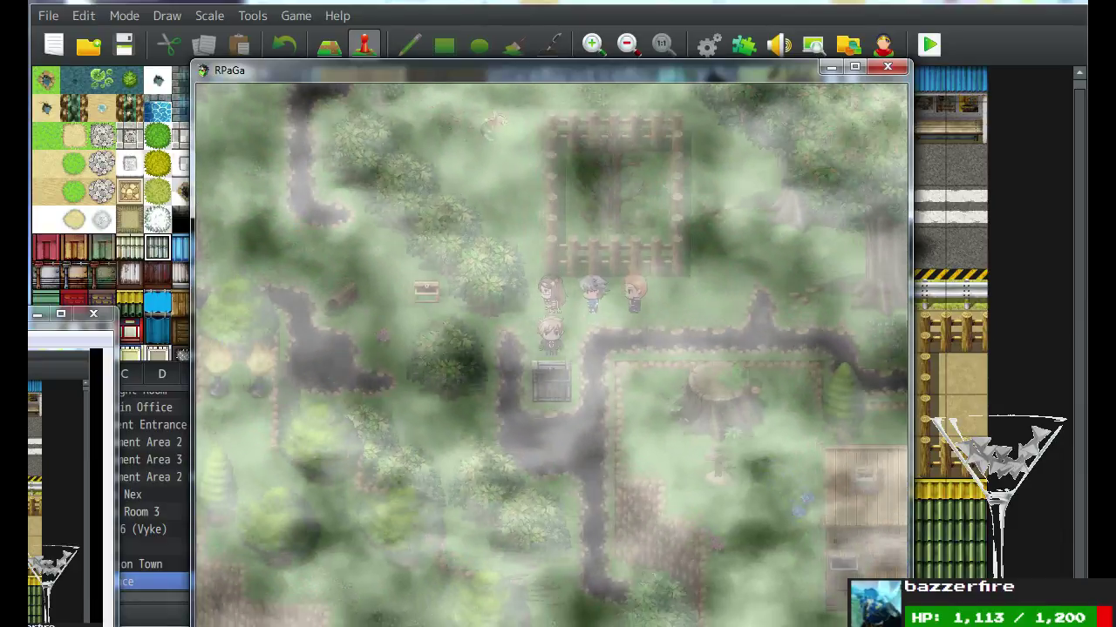
{"action": "key", "text": "Right"}
{"action": "key", "text": "Up"}
{"action": "key", "text": "Right"}
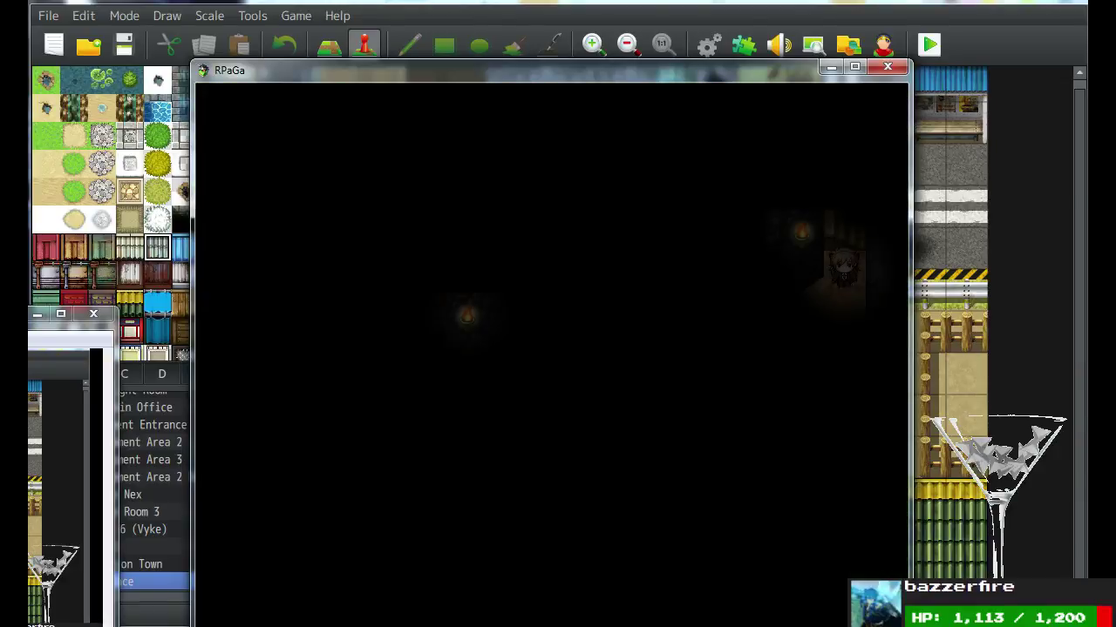
Walk south and west through the narrow cave passage to the purple crystal pile and examine it.
{"action": "key", "text": "Left"}
{"action": "key", "text": "Right"}
{"action": "key", "text": "Down"}
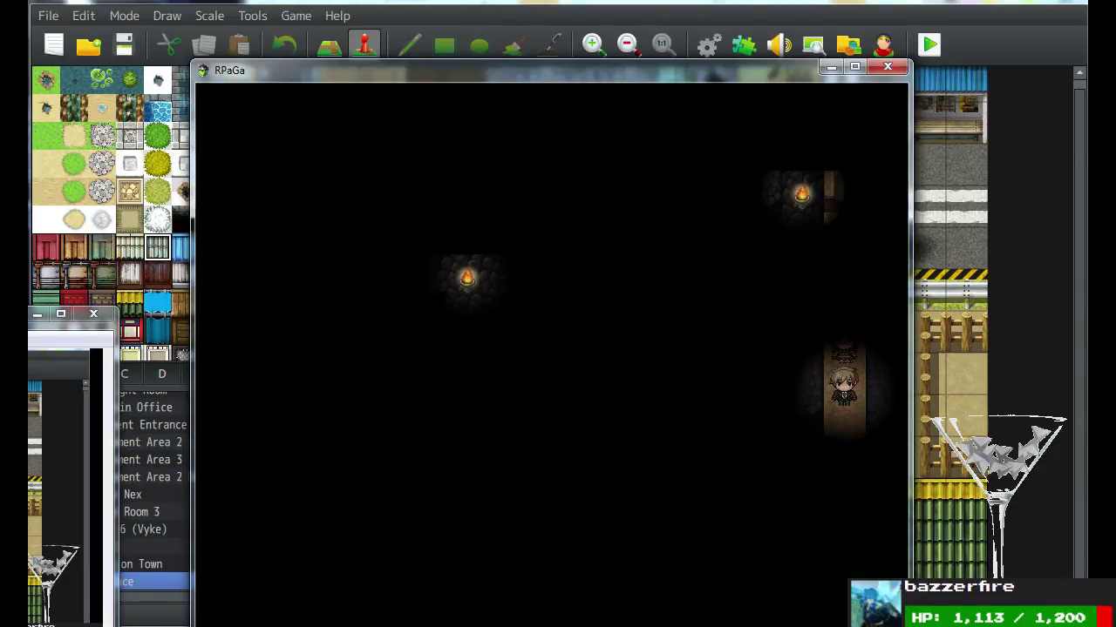
{"action": "key", "text": "Left"}
{"action": "key", "text": "Down"}
{"action": "key", "text": "Down"}
{"action": "key", "text": "Left"}
{"action": "key", "text": "Right"}
{"action": "key", "text": "Down"}
{"action": "key", "text": "Left"}
{"action": "key", "text": "Down"}
{"action": "key", "text": "Left"}
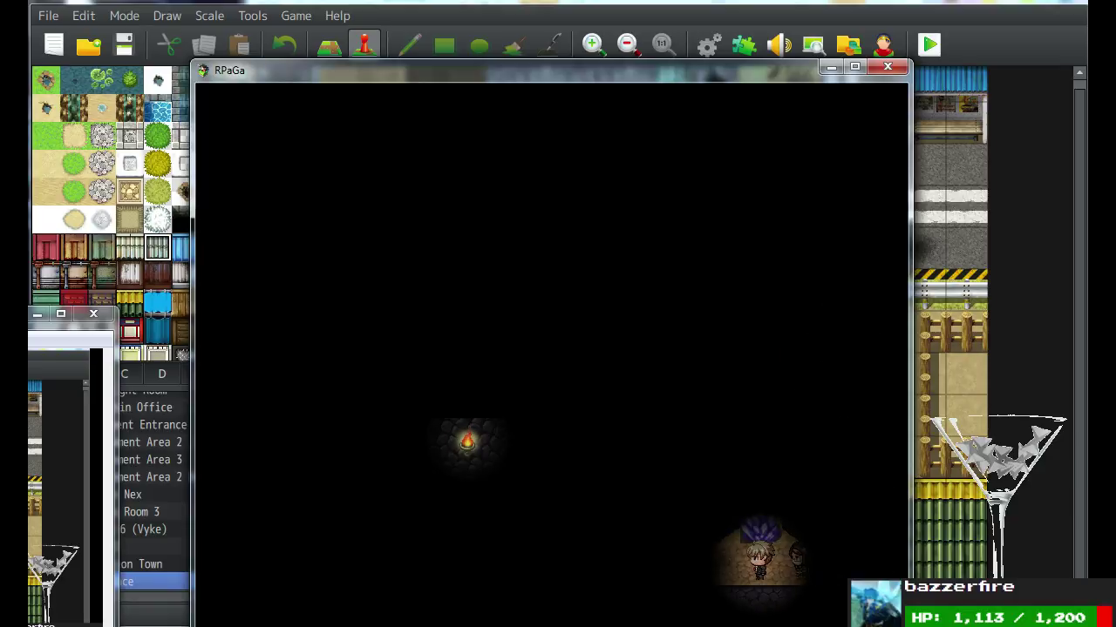
{"action": "key", "text": "Up"}
{"action": "key", "text": "Return"}
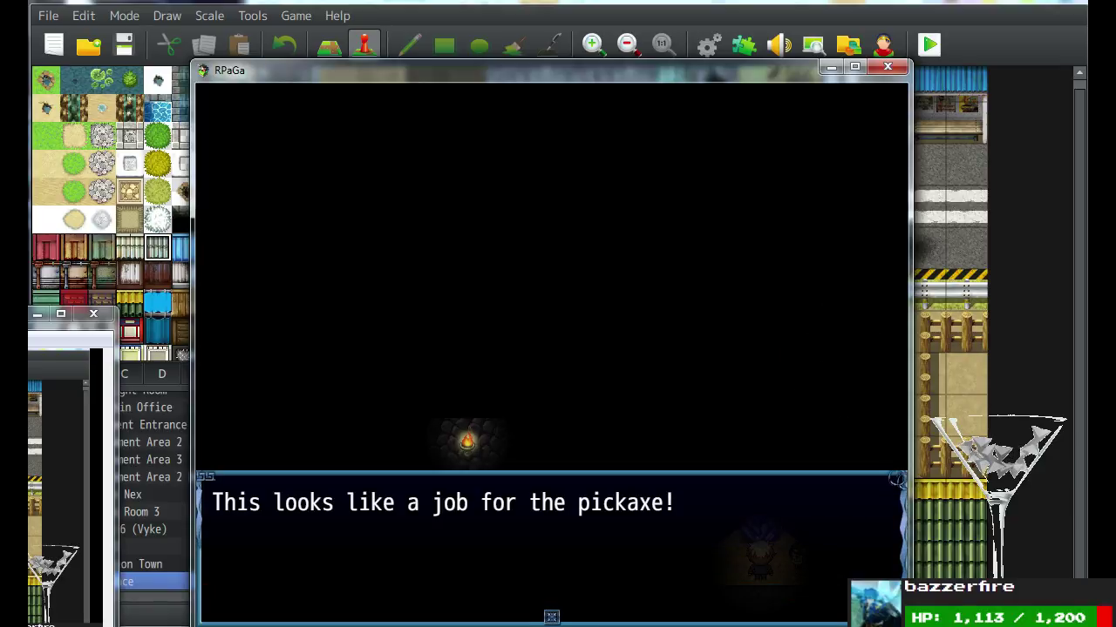
Mine the purple crystal pile with the pickaxe and dismiss its messages.
{"action": "key", "text": "Return"}
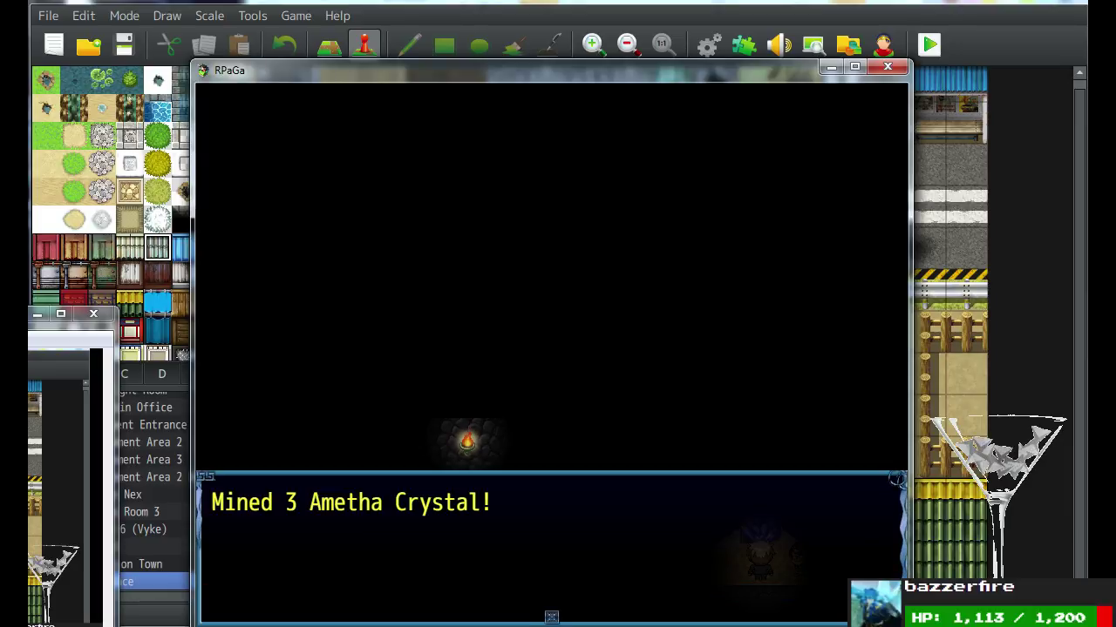
{"action": "key", "text": "Return"}
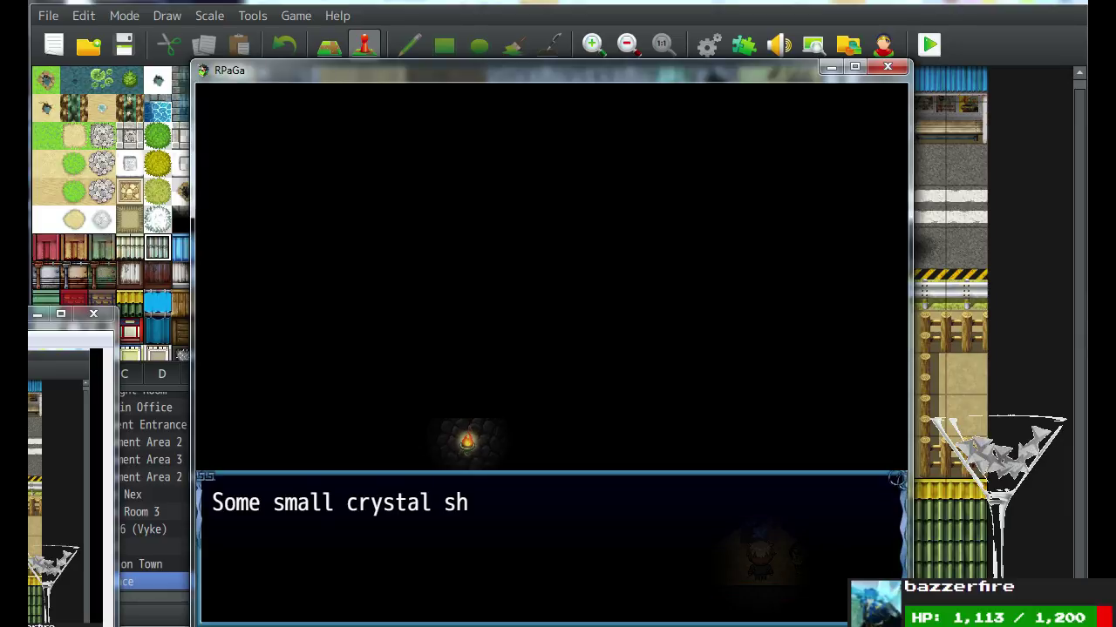
{"action": "key", "text": "Return"}
Walk west from the mined pile through the narrow cave passage to the next purple crystal pile.
{"action": "key", "text": "Left"}
{"action": "key", "text": "Right"}
{"action": "key", "text": "Left"}
{"action": "key", "text": "Left"}
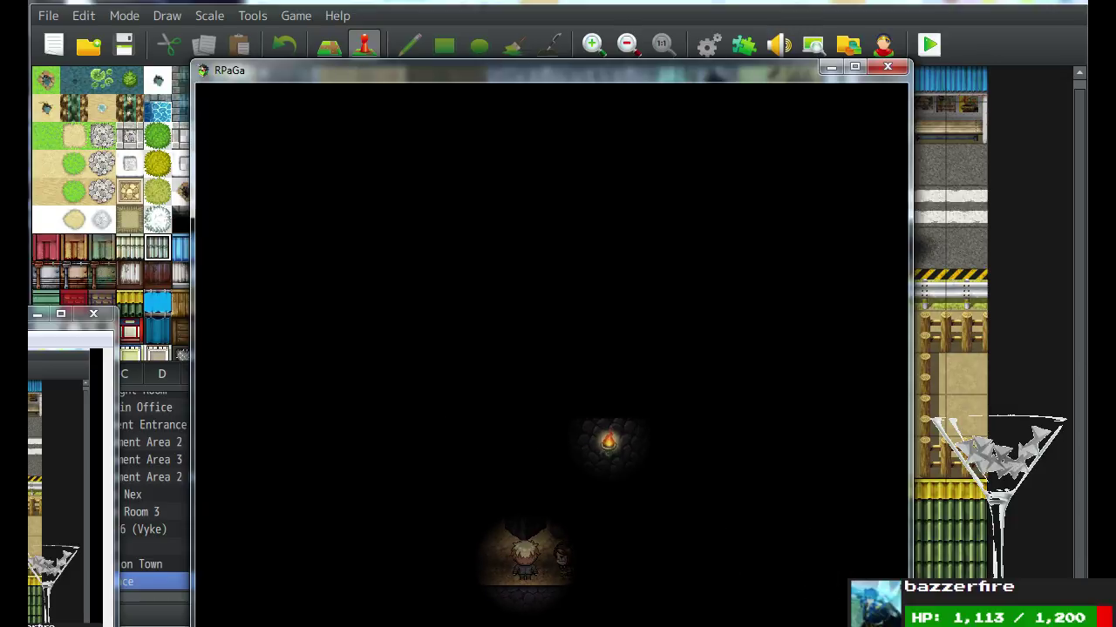
{"action": "key", "text": "Up"}
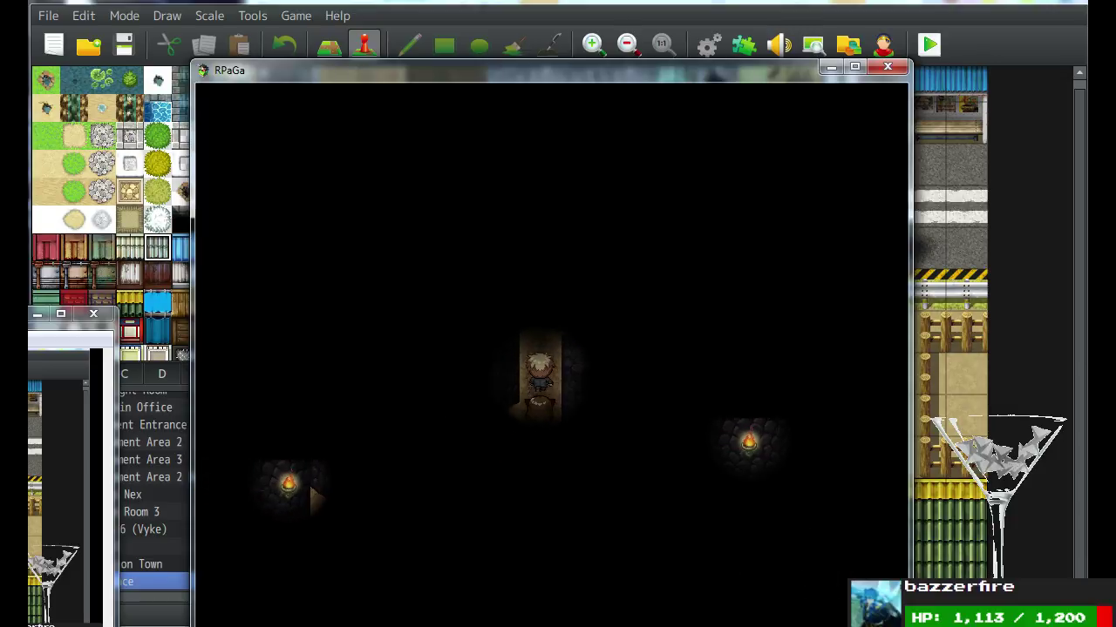
{"action": "key", "text": "Left"}
{"action": "key", "text": "Down"}
{"action": "key", "text": "Left"}
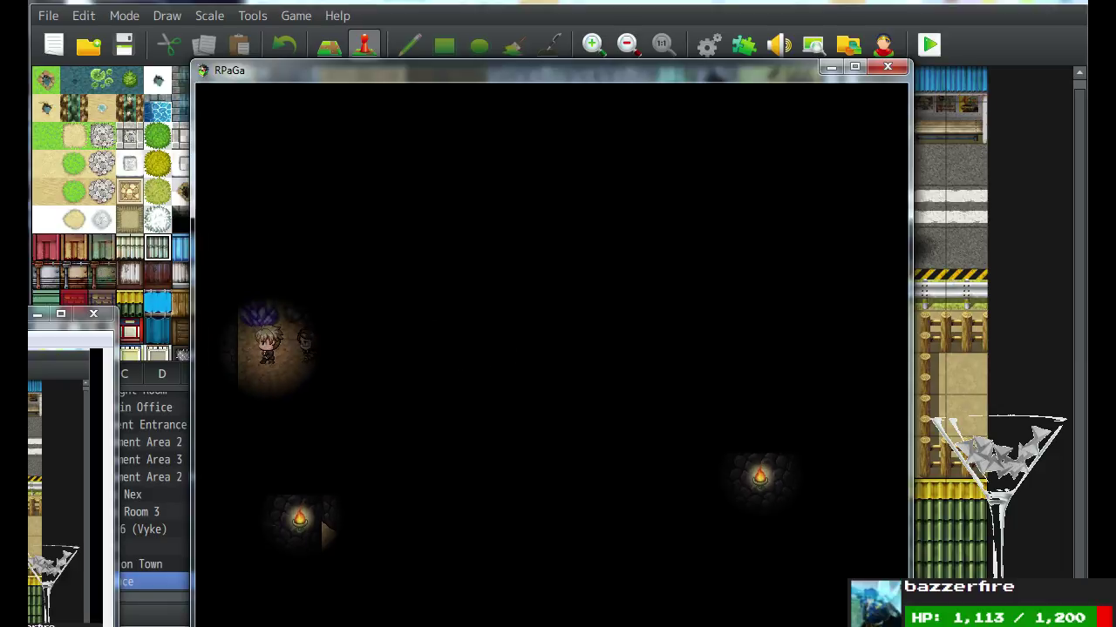
Mine the second purple crystal pile, then examine its remaining shards and dismiss the text.
{"action": "key", "text": "Up"}
{"action": "key", "text": "Return"}
{"action": "key", "text": "Return"}
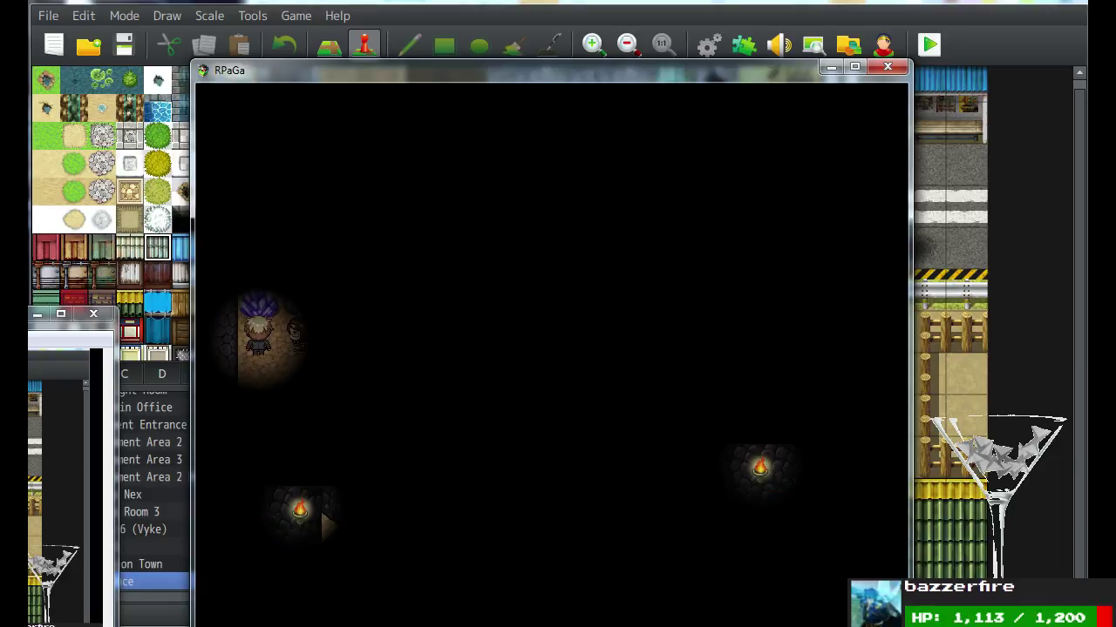
{"action": "key", "text": "Return"}
{"action": "key", "text": "Return"}
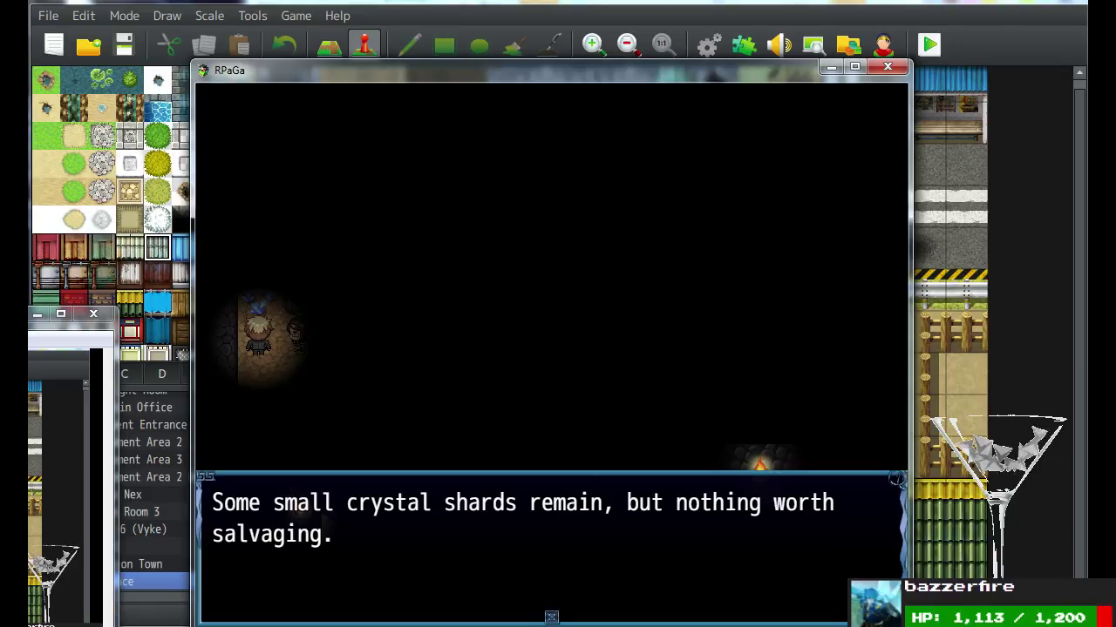
{"action": "key", "text": "Return"}
Walk from the mined crystals to the narrow dead end between the two wall torches.
{"action": "key", "text": "Right"}
{"action": "key", "text": "Left"}
{"action": "key", "text": "Down"}
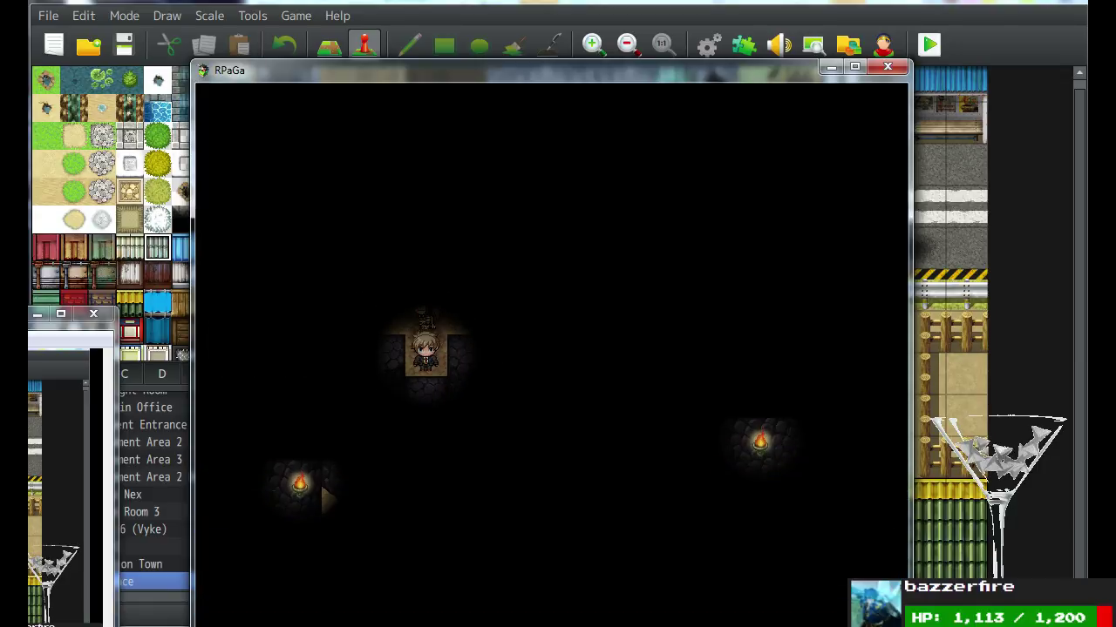
Switch to RPG Maker MV, open the Cave to Pickaxe map in map-editing mode and examine its southern layout.
{"action": "left_click", "coordinate": [1021, 490]}
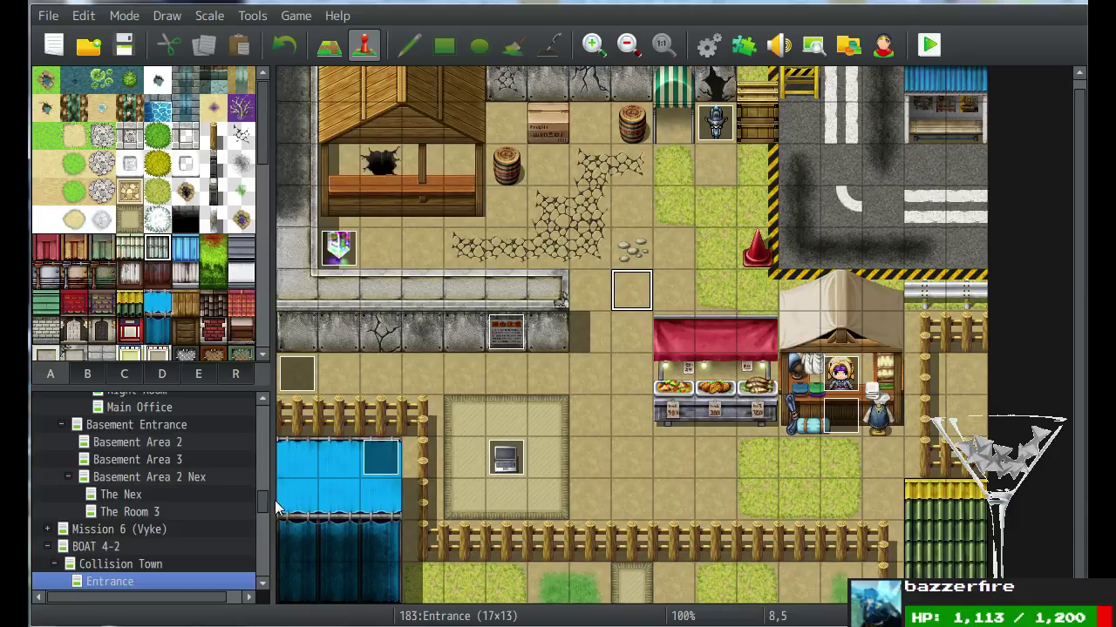
{"action": "left_click_drag", "start_coordinate": [262, 502], "coordinate": [263, 482]}
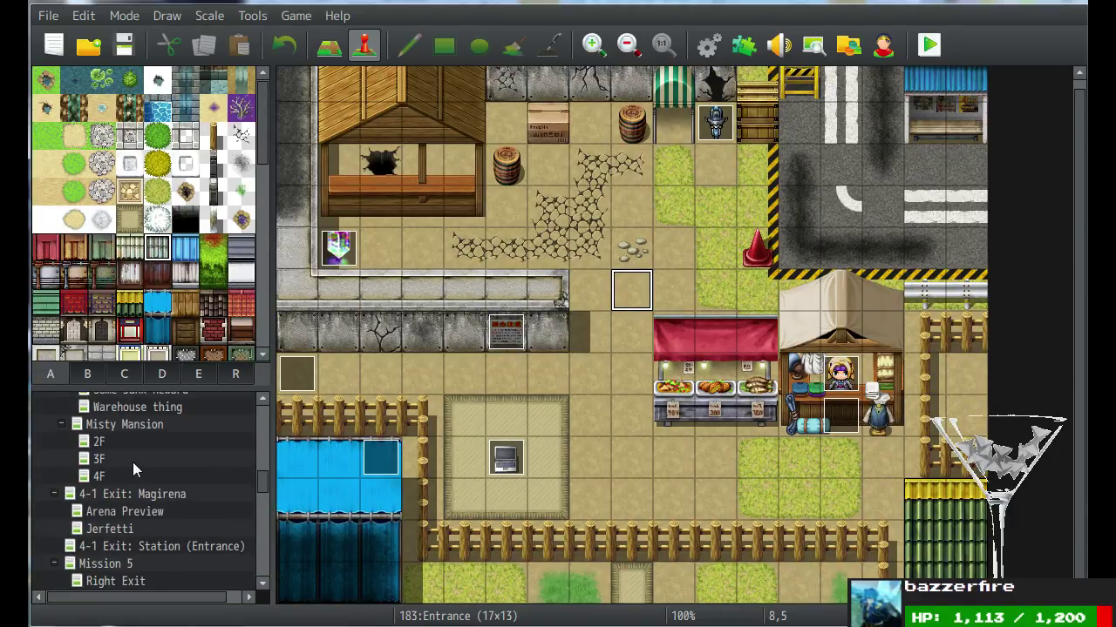
{"action": "scroll", "coordinate": [133, 464], "scroll_direction": "up", "scroll_amount": 2}
{"action": "scroll", "coordinate": [132, 463], "scroll_direction": "up", "scroll_amount": 1}
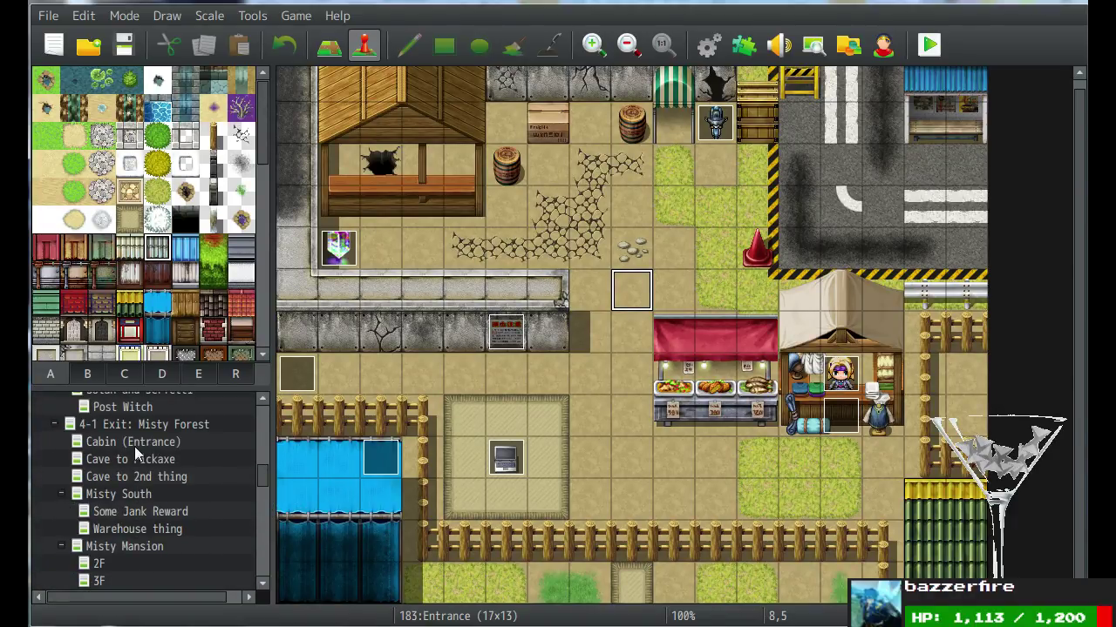
{"action": "left_click", "coordinate": [136, 460]}
{"action": "middle_click_drag", "start_coordinate": [542, 246], "coordinate": [689, 355]}
{"action": "middle_click_drag", "start_coordinate": [654, 305], "coordinate": [665, 461]}
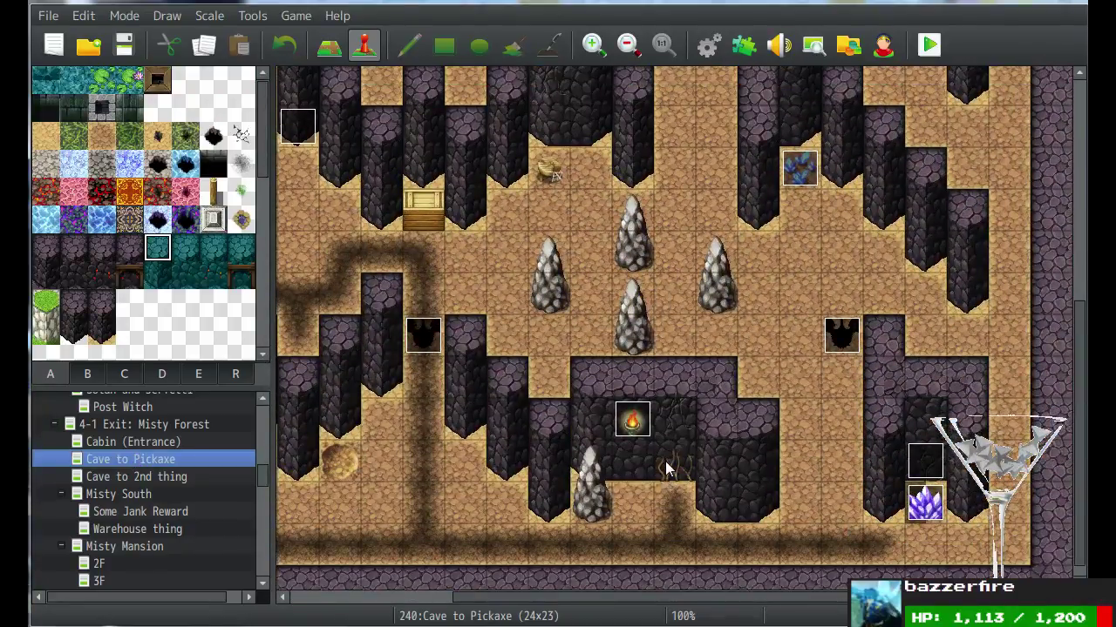
{"action": "left_click", "coordinate": [325, 49]}
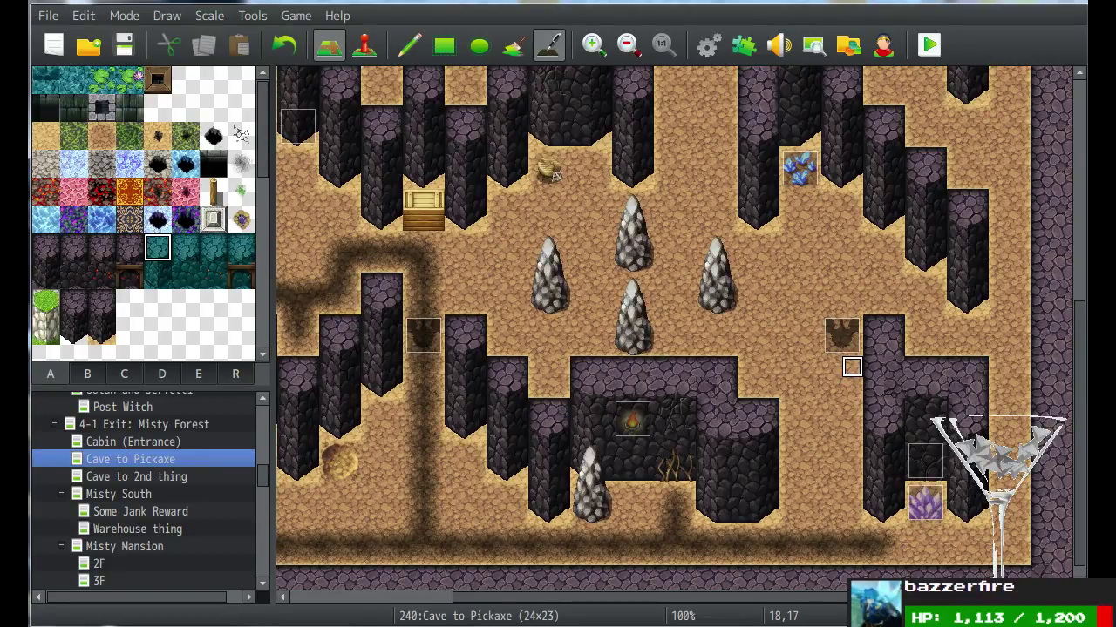
Return to the running game and walk through the dark cave back out to the misty forest.
{"action": "key", "text": "alt+Tab"}
{"action": "key", "text": "Up"}
{"action": "key", "text": "Up"}
{"action": "key", "text": "Left"}
{"action": "key", "text": "Down"}
{"action": "key", "text": "Left"}
{"action": "key", "text": "Left"}
{"action": "key", "text": "Left"}
{"action": "key", "text": "Down"}
{"action": "key", "text": "Down"}
{"action": "key", "text": "Right"}
{"action": "key", "text": "Up"}
{"action": "key", "text": "Right"}
{"action": "key", "text": "Right"}
{"action": "key", "text": "Up"}
{"action": "key", "text": "Right"}
{"action": "key", "text": "Right"}
{"action": "key", "text": "Right"}
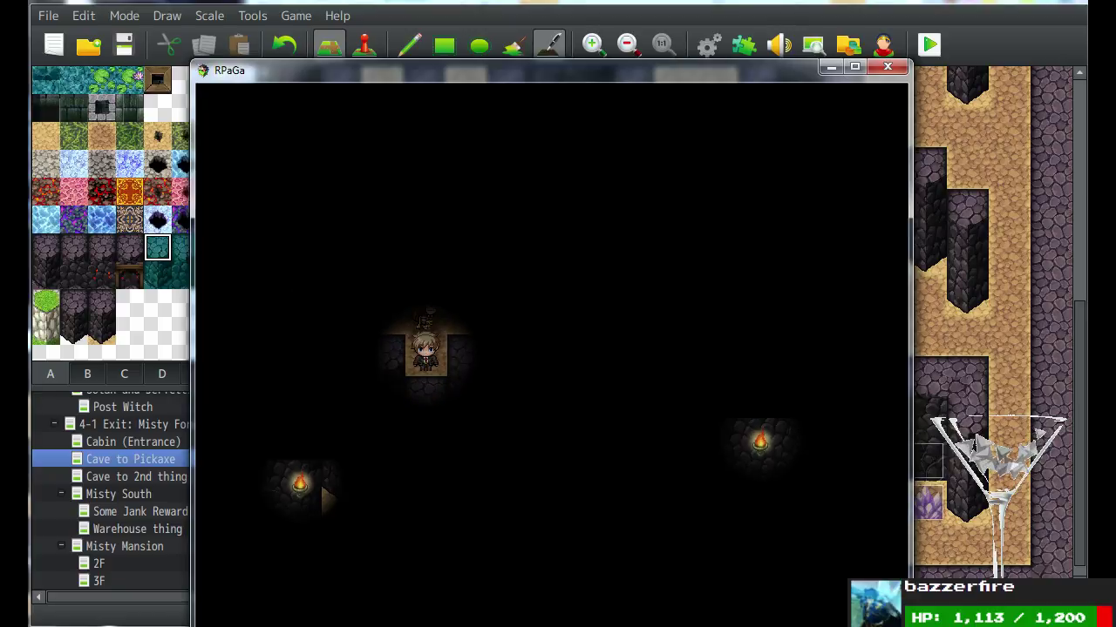
{"action": "key", "text": "Right"}
{"action": "key", "text": "Right"}
{"action": "key", "text": "Right"}
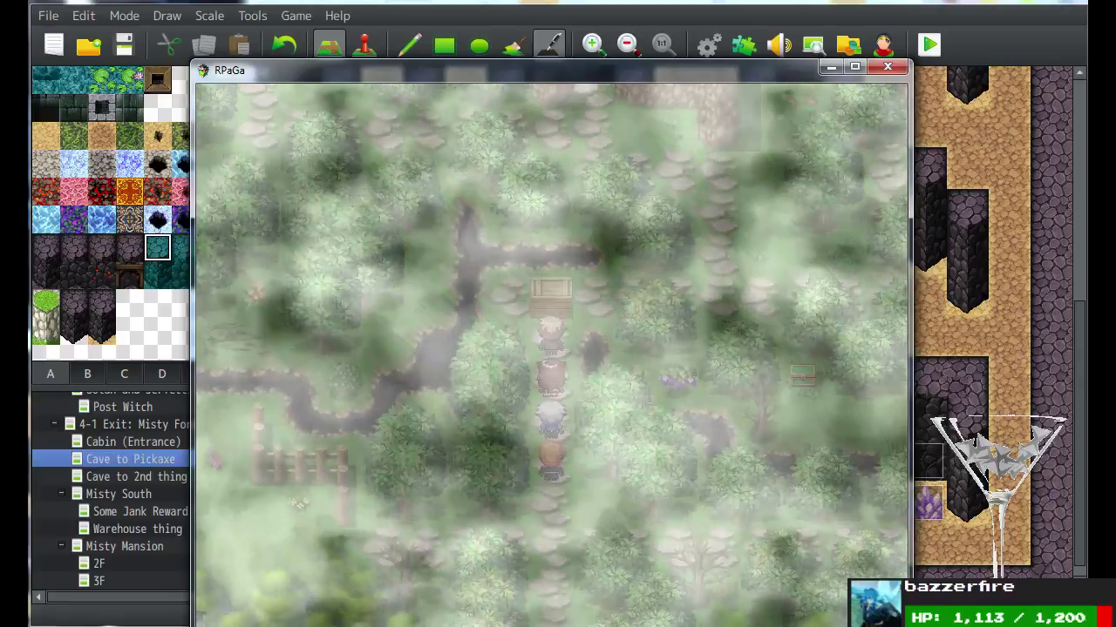
Switch to RPG Maker MV, open the 4-1 Exit: Misty Forest map in event mode and examine the area around the wooden crate.
{"action": "middle_click", "coordinate": [970, 341]}
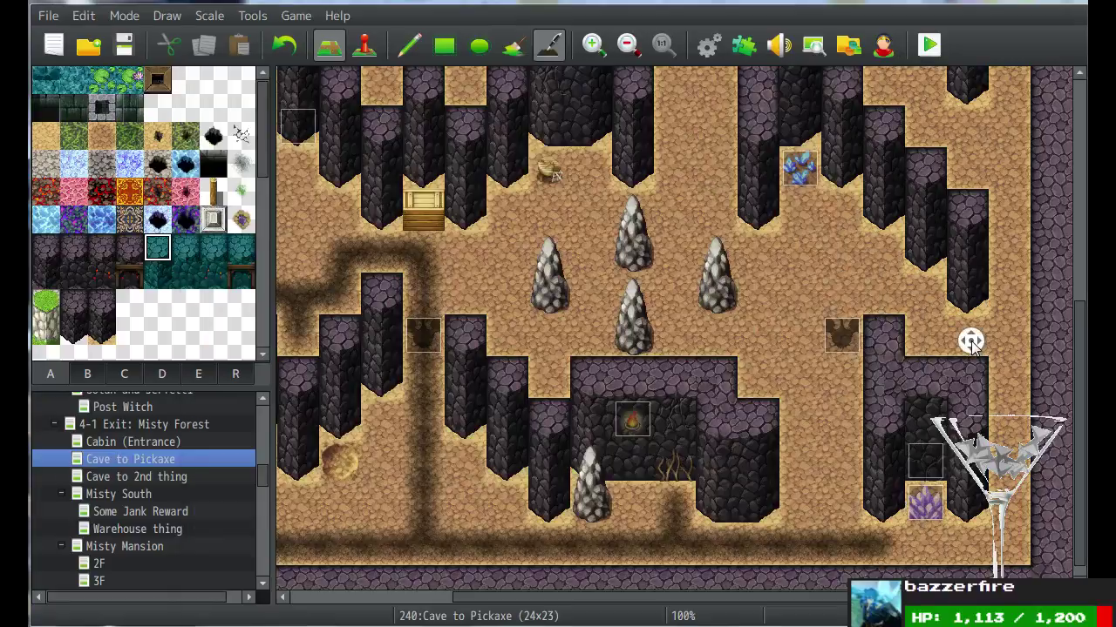
{"action": "left_click", "coordinate": [114, 440]}
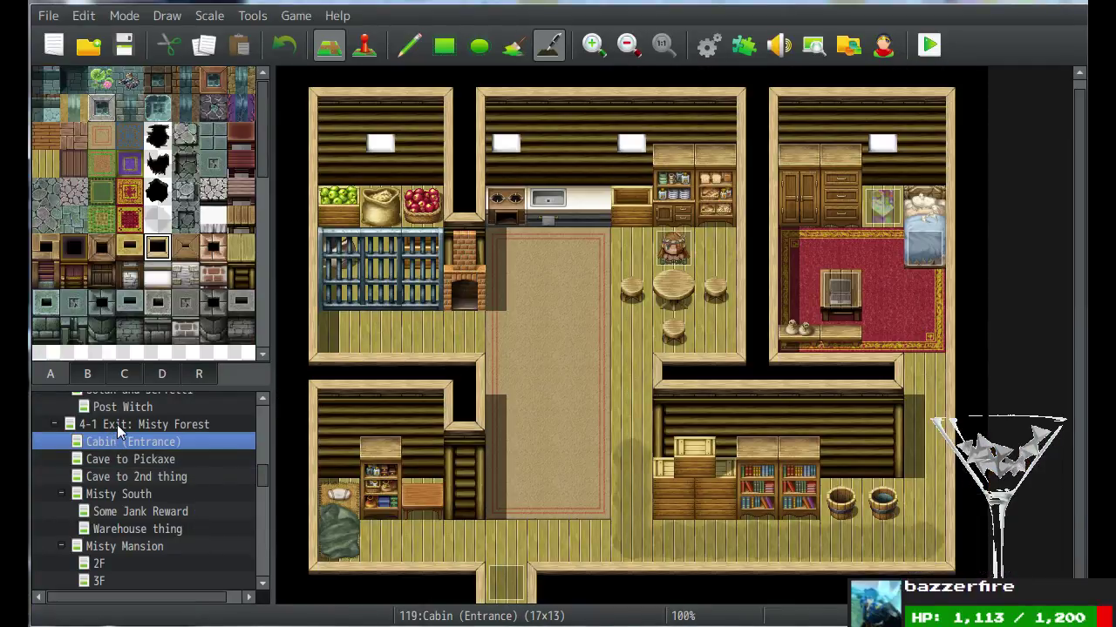
{"action": "left_click", "coordinate": [117, 425]}
{"action": "scroll", "coordinate": [403, 360], "scroll_direction": "down", "scroll_amount": 4}
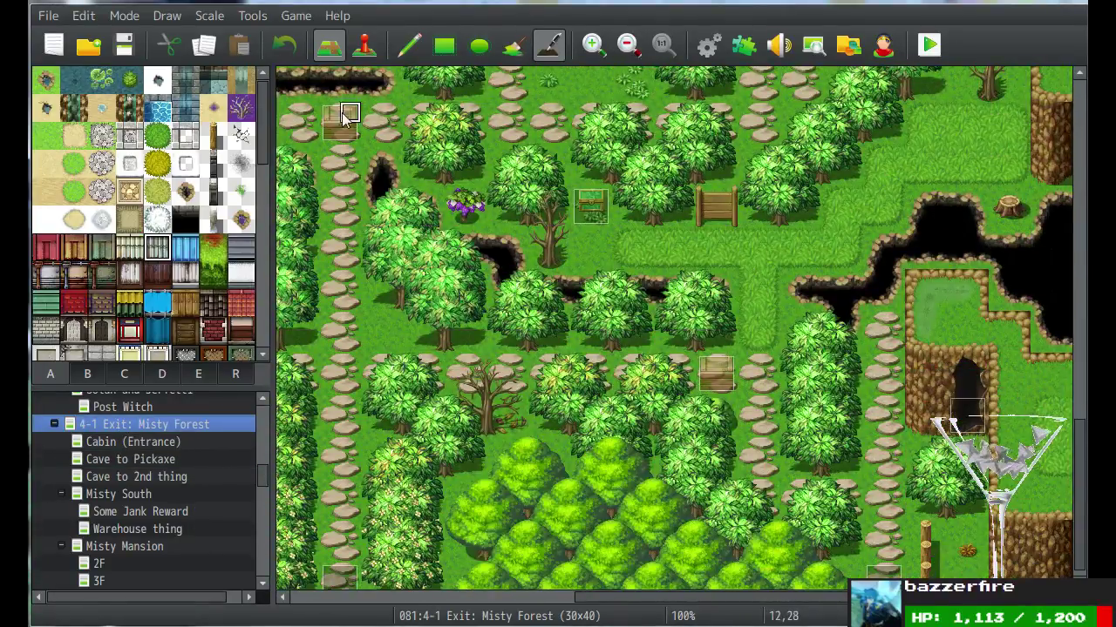
{"action": "left_click", "coordinate": [365, 46]}
{"action": "middle_click_drag", "start_coordinate": [602, 386], "coordinate": [451, 433]}
{"action": "middle_click_drag", "start_coordinate": [524, 423], "coordinate": [600, 315]}
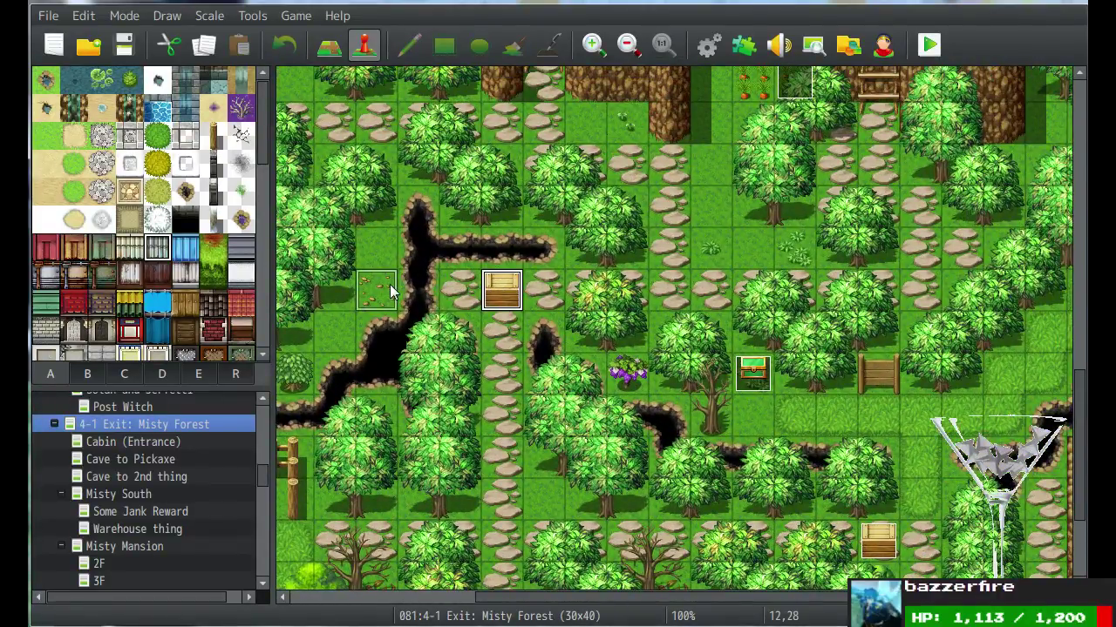
Return to the running game and lead the party north through the misty forest to the rock pile beside the cabin.
{"action": "key", "text": "alt+Tab"}
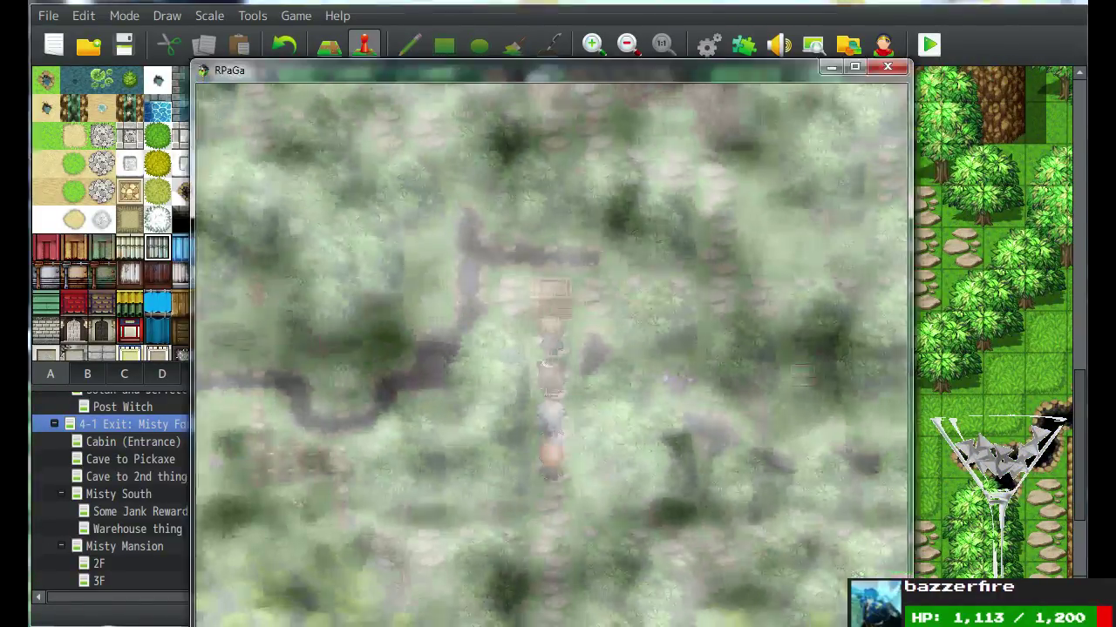
{"action": "key", "text": "Up"}
{"action": "key", "text": "Right"}
{"action": "key", "text": "Up"}
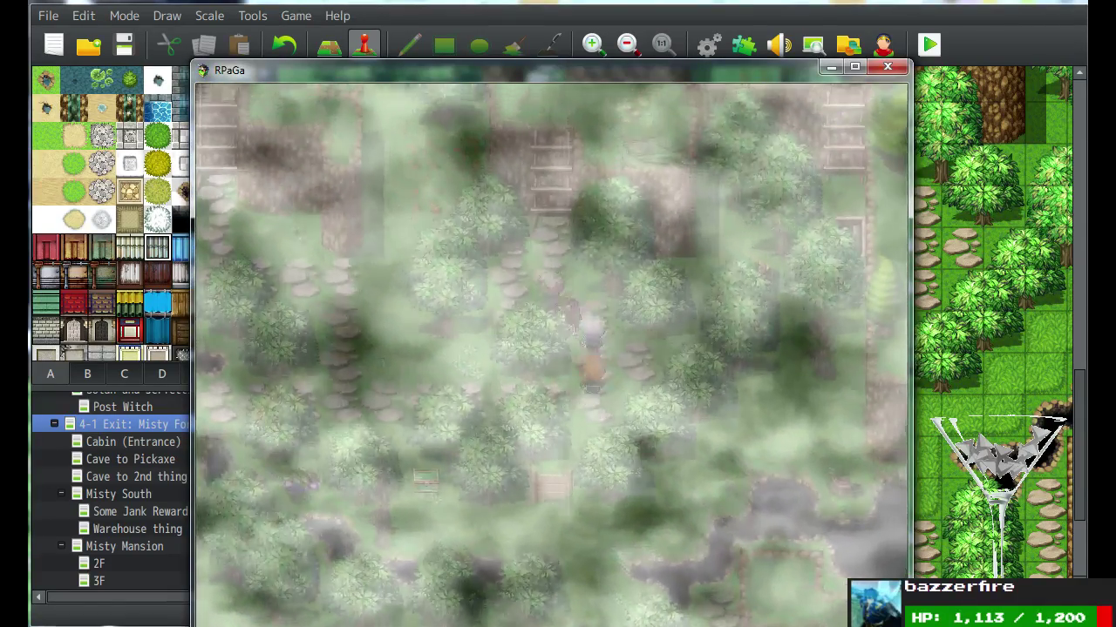
{"action": "key", "text": "Up"}
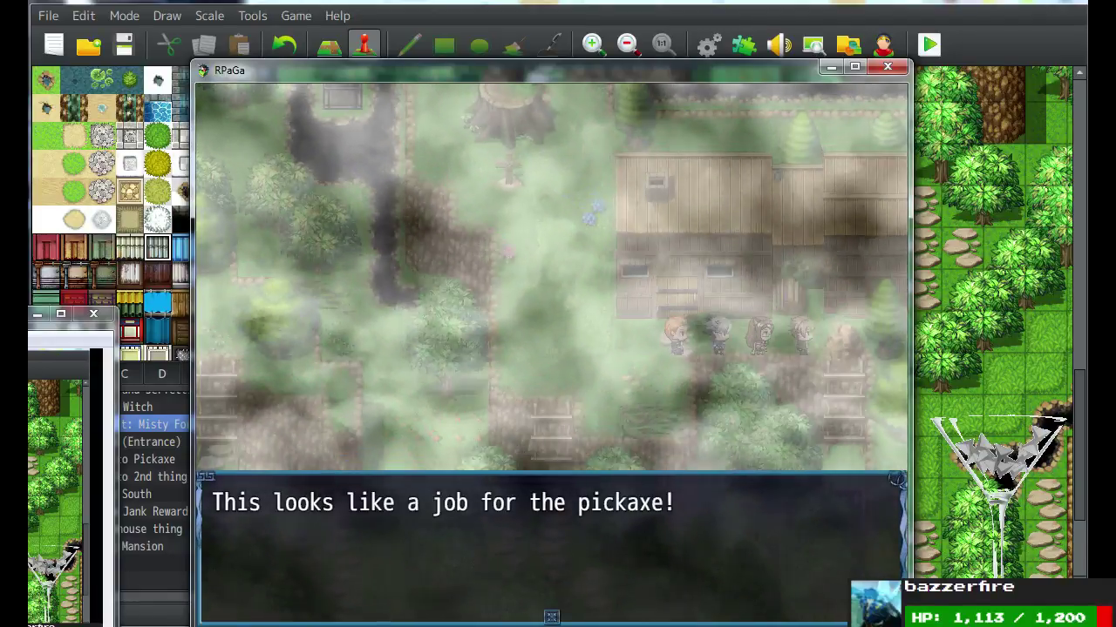
Clear the rock pile beside the cabin with the pickaxe and go down the ladder into the second cave.
{"action": "key", "text": "Return"}
{"action": "key", "text": "Right"}
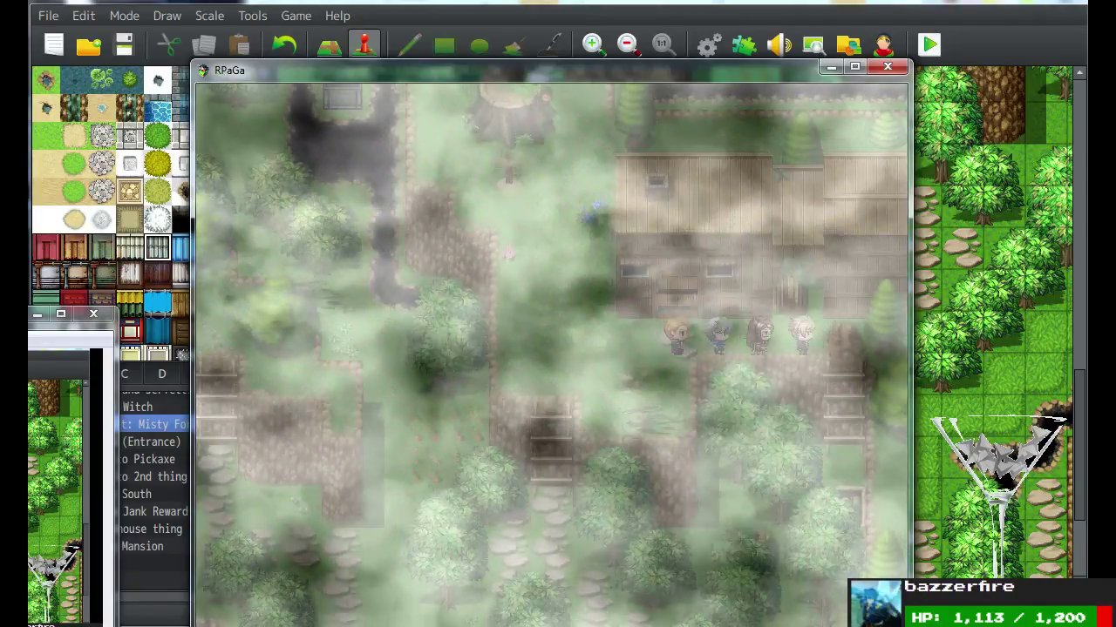
{"action": "key", "text": "Down"}
{"action": "key", "text": "Down"}
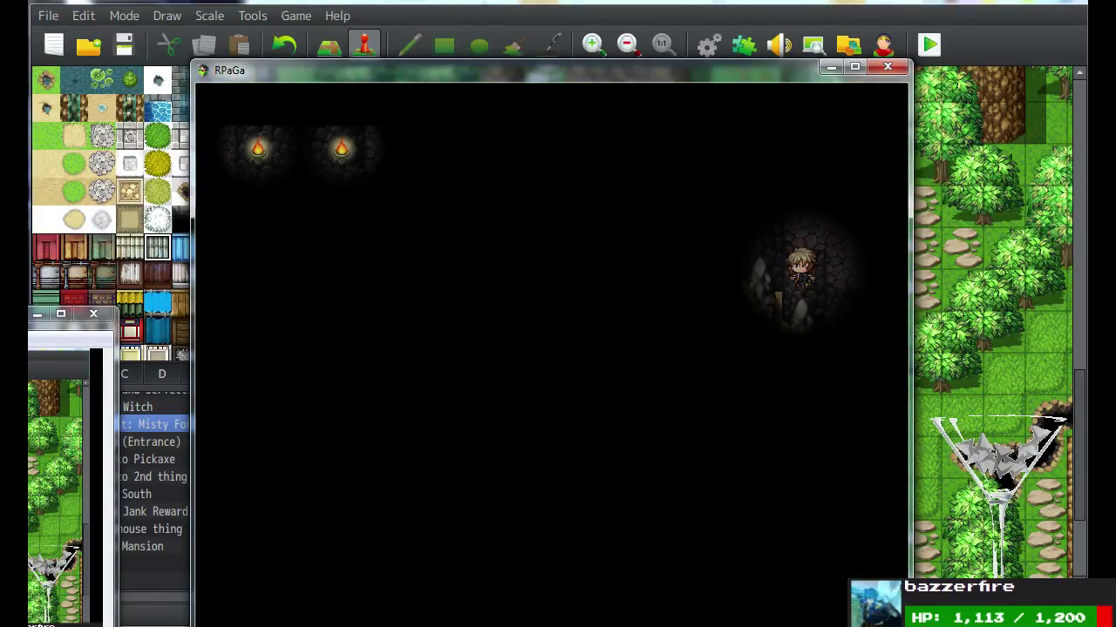
In RPG Maker MV, set the Misty Forest event EV032's player transfer to Cave to 2nd thing (2,4), keeping the Black fade.
{"action": "middle_click_drag", "start_coordinate": [978, 376], "coordinate": [989, 401]}
{"action": "middle_click_drag", "start_coordinate": [659, 369], "coordinate": [767, 248]}
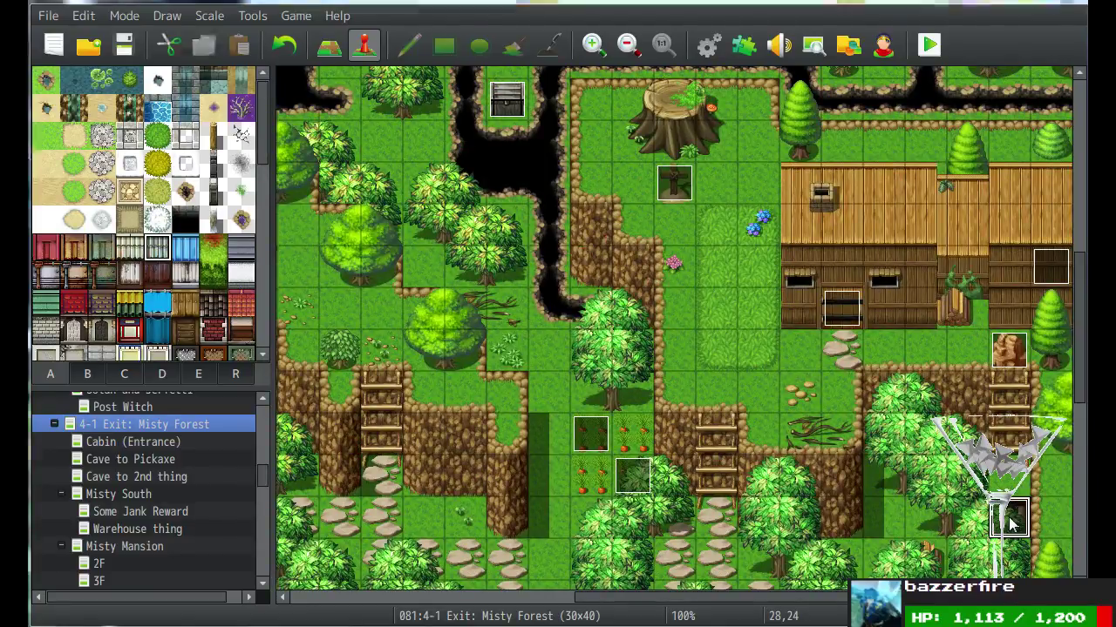
{"action": "double_click", "coordinate": [1008, 509]}
{"action": "double_click", "coordinate": [558, 124]}
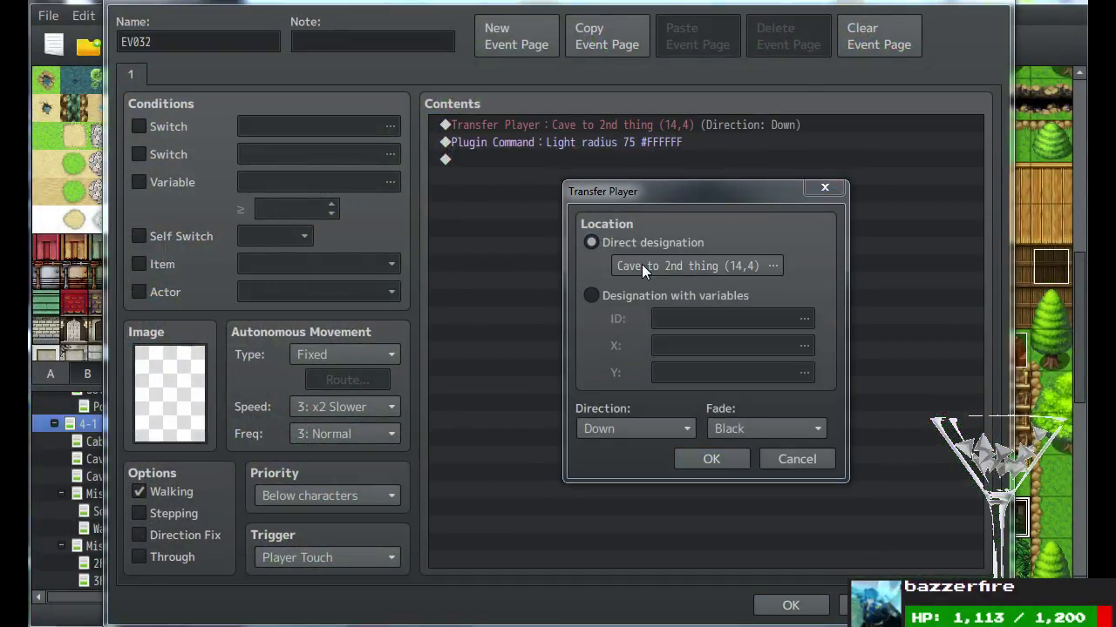
{"action": "left_click", "coordinate": [641, 266]}
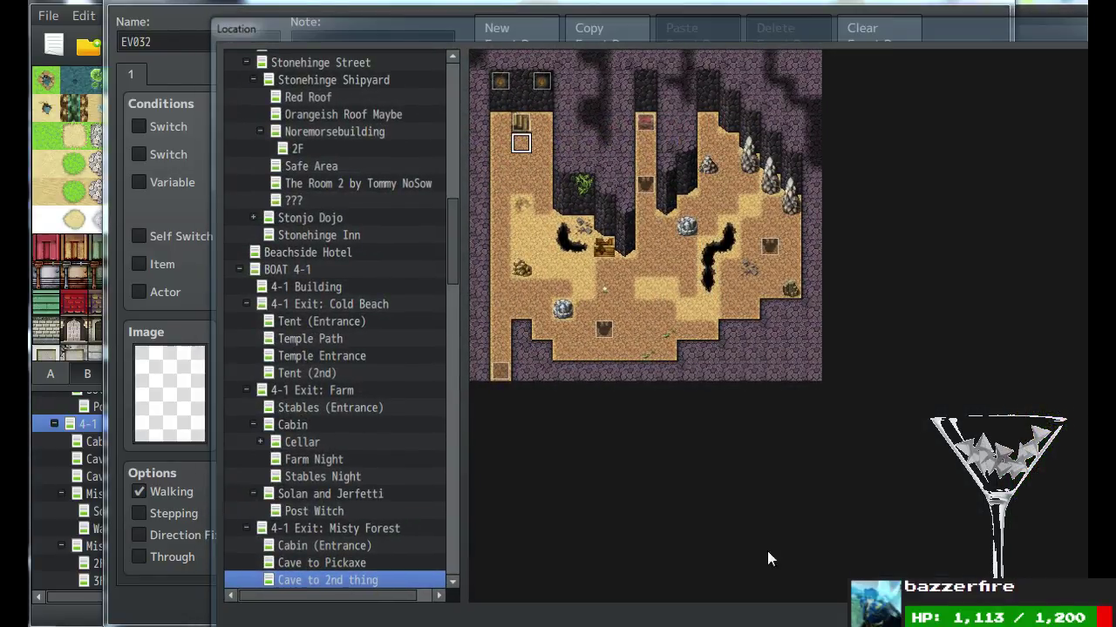
{"action": "key", "text": "Return"}
{"action": "left_click", "coordinate": [715, 429]}
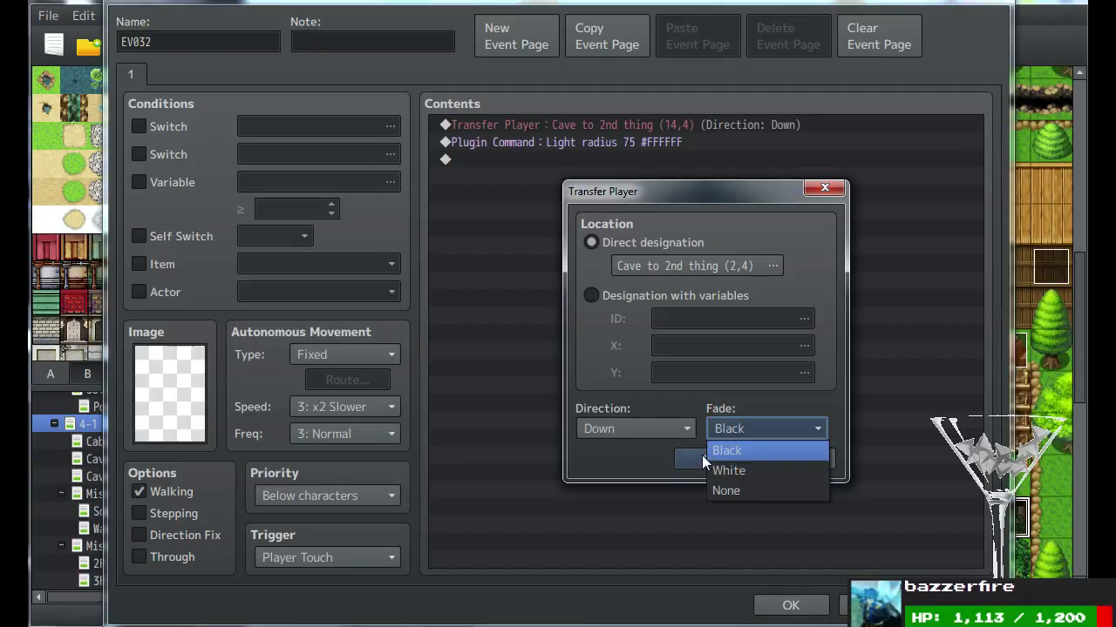
{"action": "left_click", "coordinate": [717, 437]}
{"action": "left_click", "coordinate": [711, 458]}
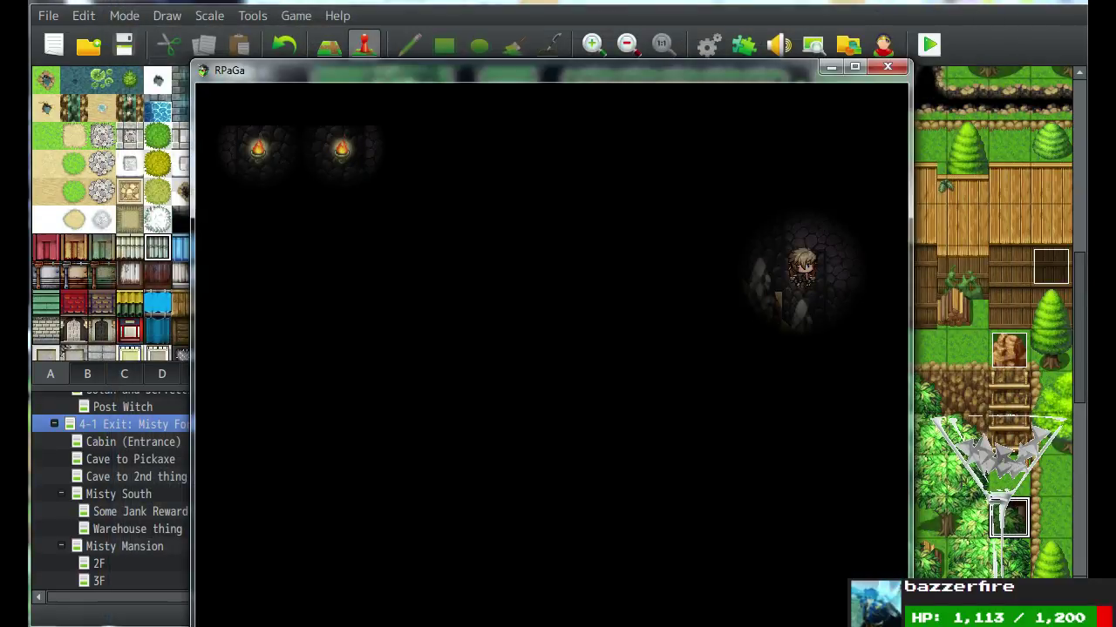
Return to the running game and explore the second cave until a battle begins.
{"action": "key", "text": "Left"}
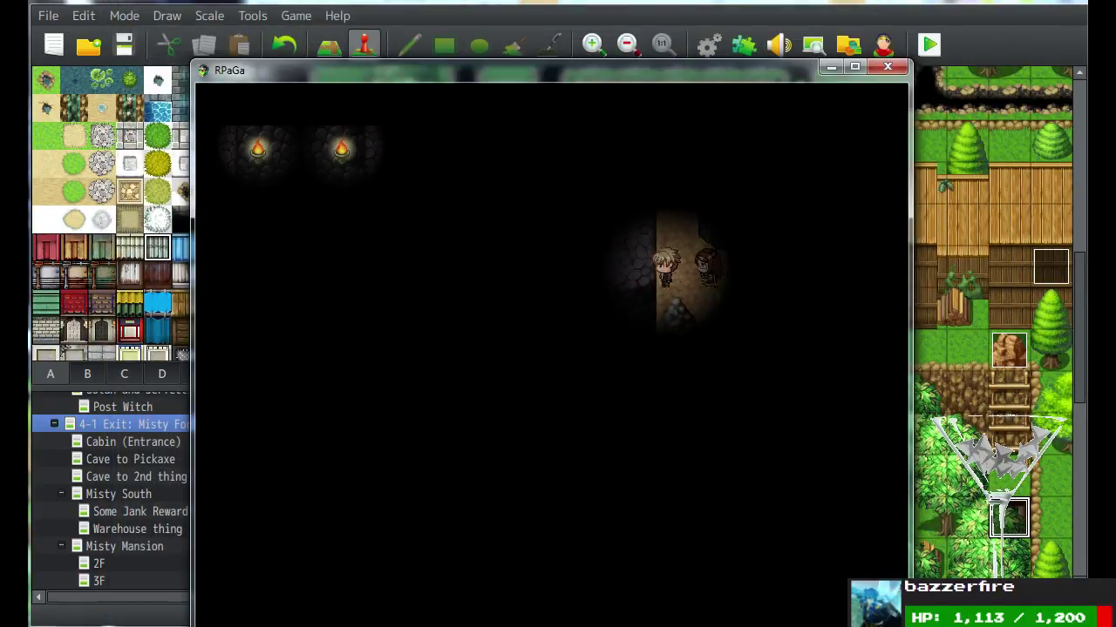
{"action": "key", "text": "Up"}
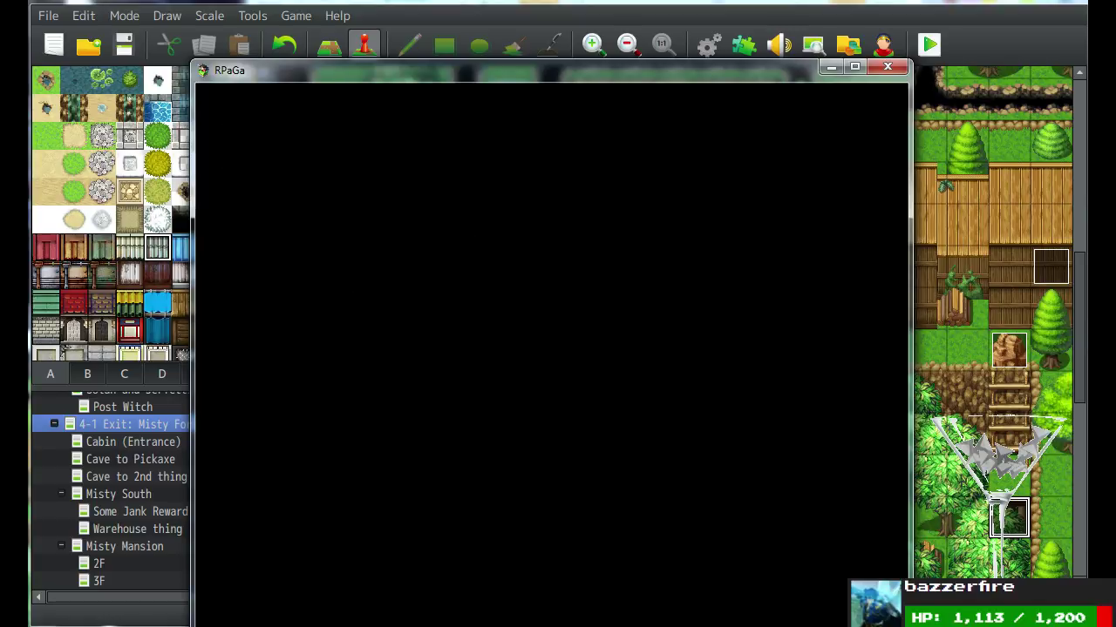
{"action": "key", "text": "Down"}
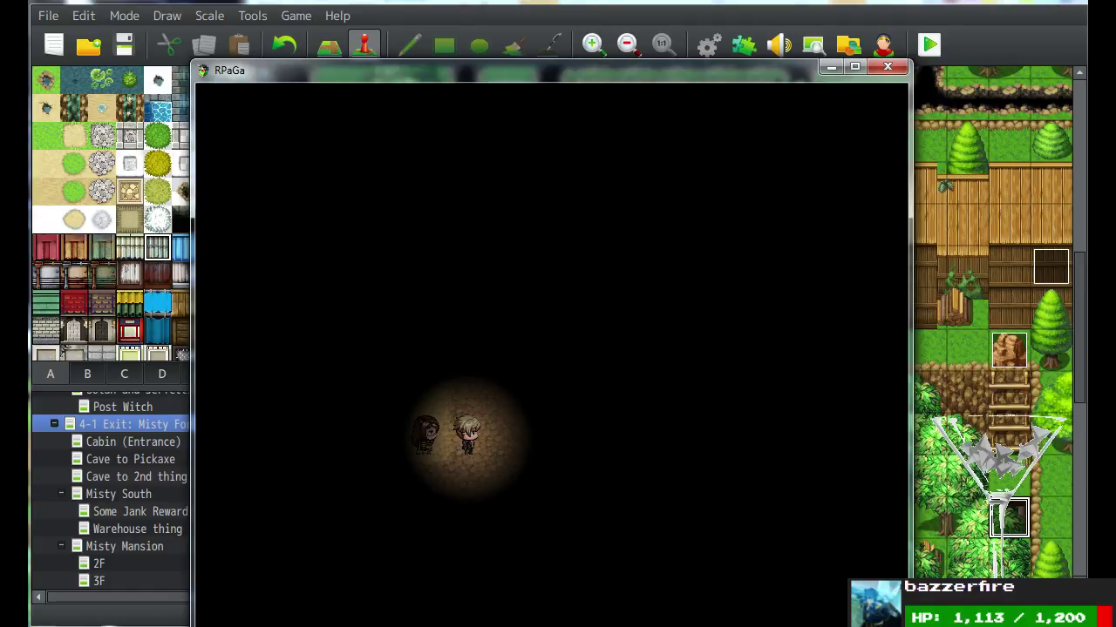
{"action": "key", "text": "Up"}
{"action": "key", "text": "Right"}
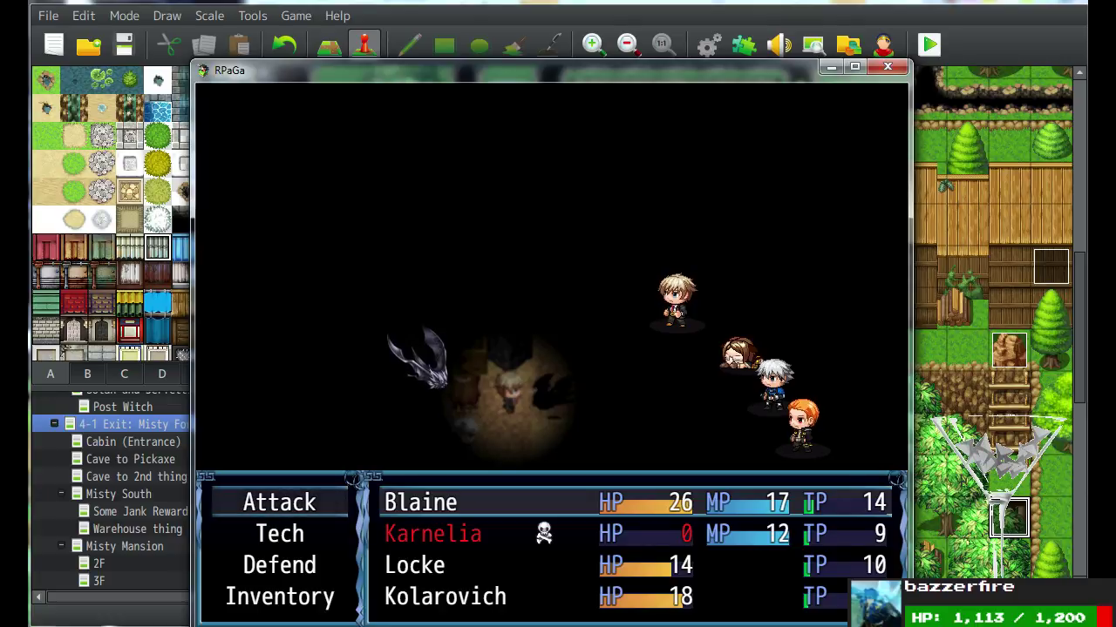
Fight the cave enemy with normal attacks from Blaine, Locke and Kolarovich and dismiss the battle messages.
{"action": "key", "text": "Return"}
{"action": "key", "text": "Return"}
{"action": "key", "text": "Return"}
{"action": "key", "text": "Return"}
{"action": "key", "text": "Return"}
{"action": "key", "text": "Return"}
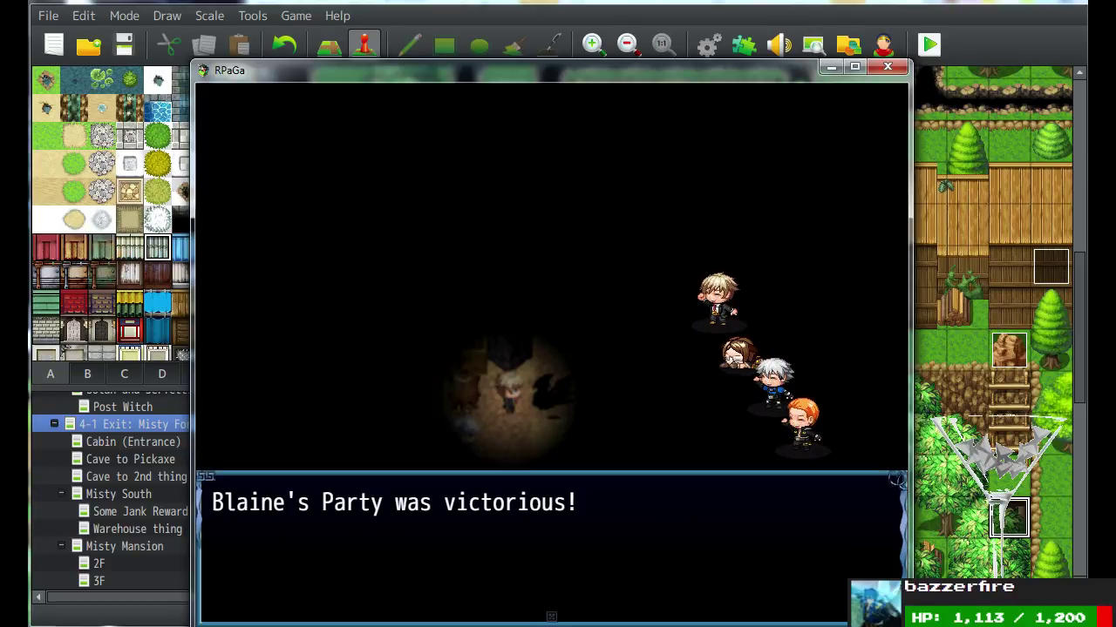
{"action": "key", "text": "Return"}
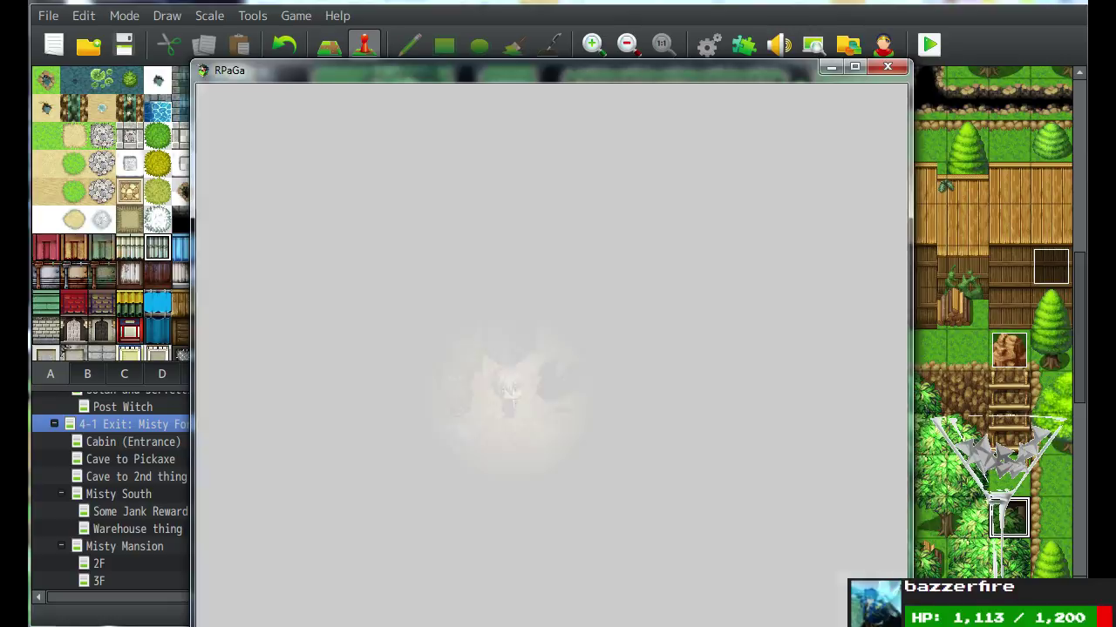
Fight the next battle in the second cave and dismiss the victory message.
{"action": "key", "text": "Return"}
{"action": "key", "text": "Return"}
{"action": "key", "text": "Return"}
{"action": "key", "text": "Return"}
{"action": "key", "text": "Return"}
{"action": "key", "text": "Return"}
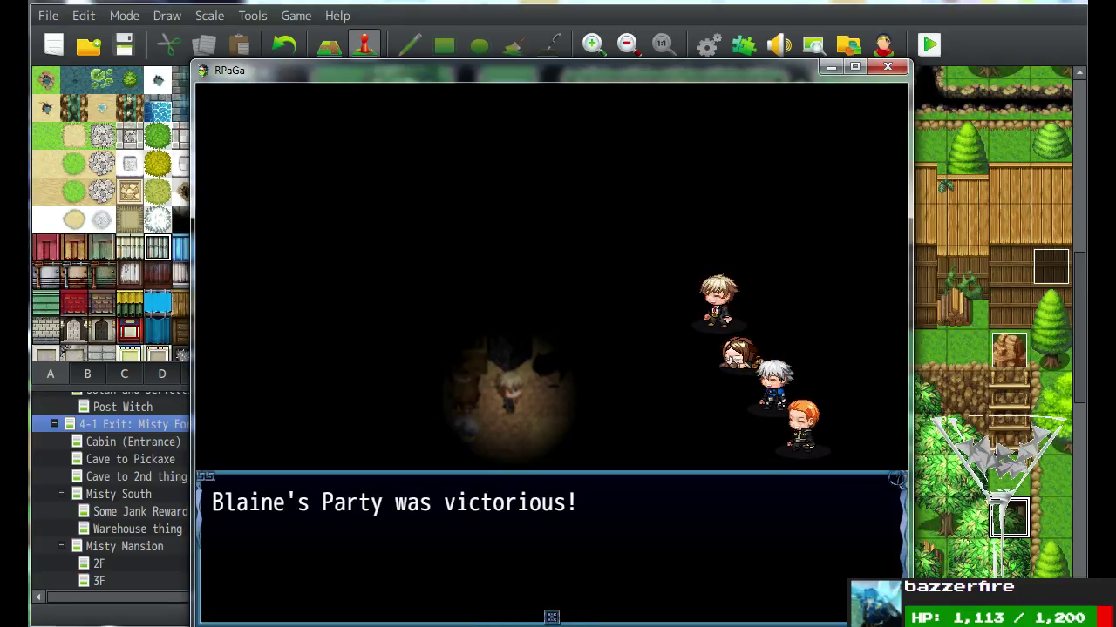
{"action": "key", "text": "Return"}
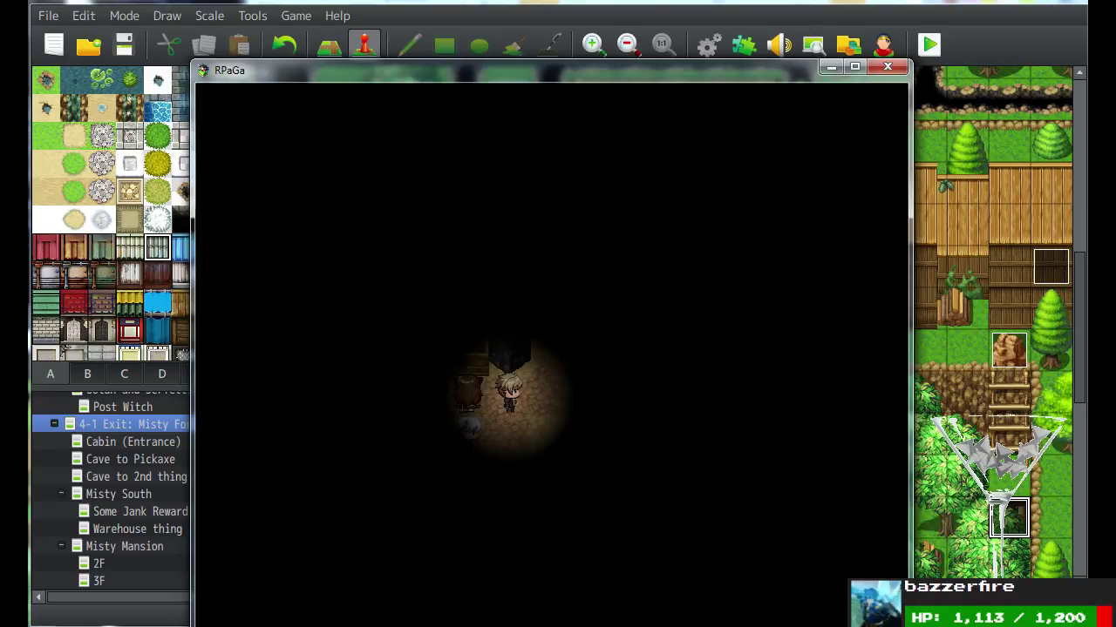
Walk up the narrow cave passage and open the treasure chest at its end.
{"action": "key", "text": "Right"}
{"action": "key", "text": "Up"}
{"action": "key", "text": "Up"}
{"action": "key", "text": "Up"}
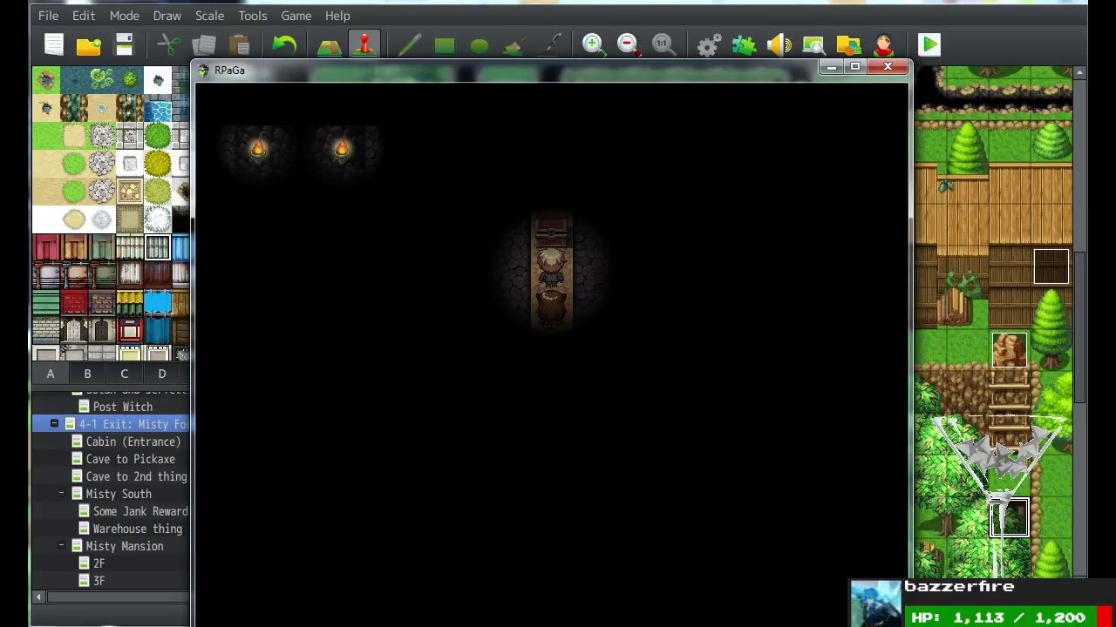
{"action": "key", "text": "Return"}
Leave the chest passage and walk through the dark cave to the rocky alcove in its northeast.
{"action": "key", "text": "Down"}
{"action": "key", "text": "Down"}
{"action": "key", "text": "Down"}
{"action": "key", "text": "Down"}
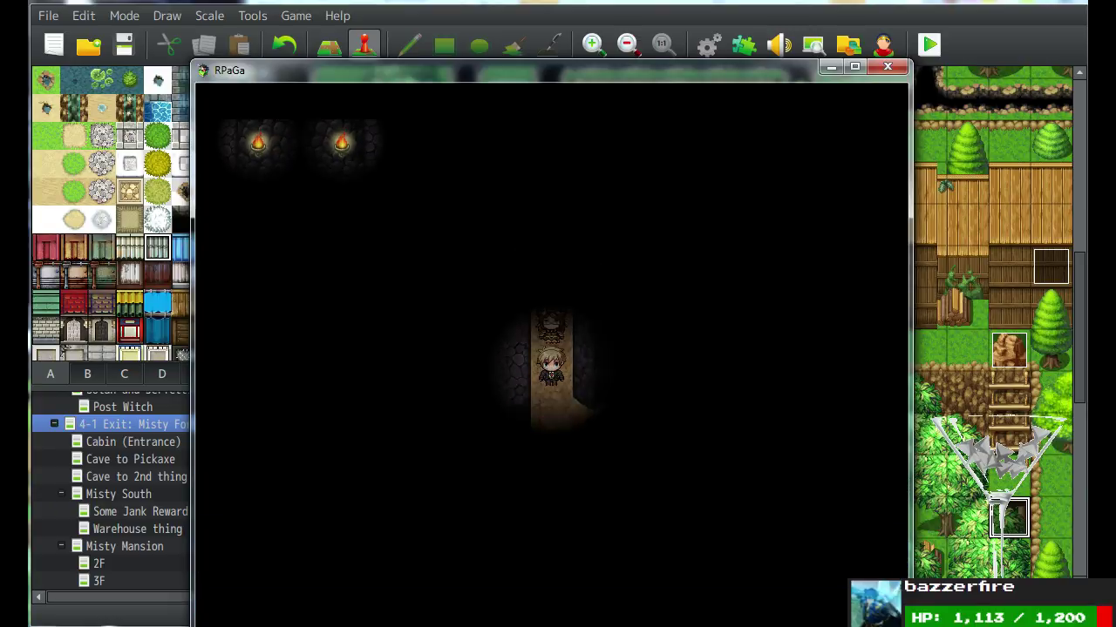
{"action": "key", "text": "Down"}
{"action": "key", "text": "Down"}
{"action": "key", "text": "Down"}
{"action": "key", "text": "Down"}
{"action": "key", "text": "Right"}
{"action": "key", "text": "Up"}
{"action": "key", "text": "Right"}
{"action": "key", "text": "Up"}
{"action": "key", "text": "Up"}
{"action": "key", "text": "Right"}
{"action": "key", "text": "Up"}
{"action": "key", "text": "Up"}
{"action": "key", "text": "Up"}
{"action": "key", "text": "Left"}
{"action": "key", "text": "Left"}
{"action": "key", "text": "Up"}
{"action": "key", "text": "Up"}
{"action": "key", "text": "Up"}
{"action": "key", "text": "Up"}
{"action": "key", "text": "Up"}
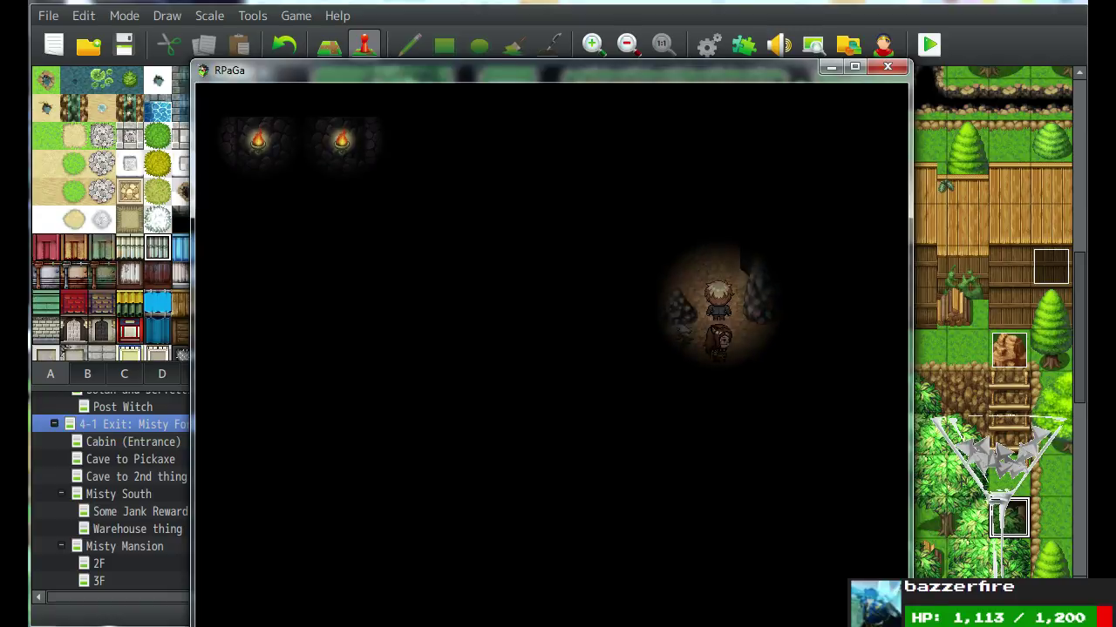
Walk back south out of the rocky alcove and continue exploring the open cave floor.
{"action": "key", "text": "Down"}
{"action": "key", "text": "Down"}
{"action": "key", "text": "Down"}
{"action": "key", "text": "Right"}
{"action": "key", "text": "Right"}
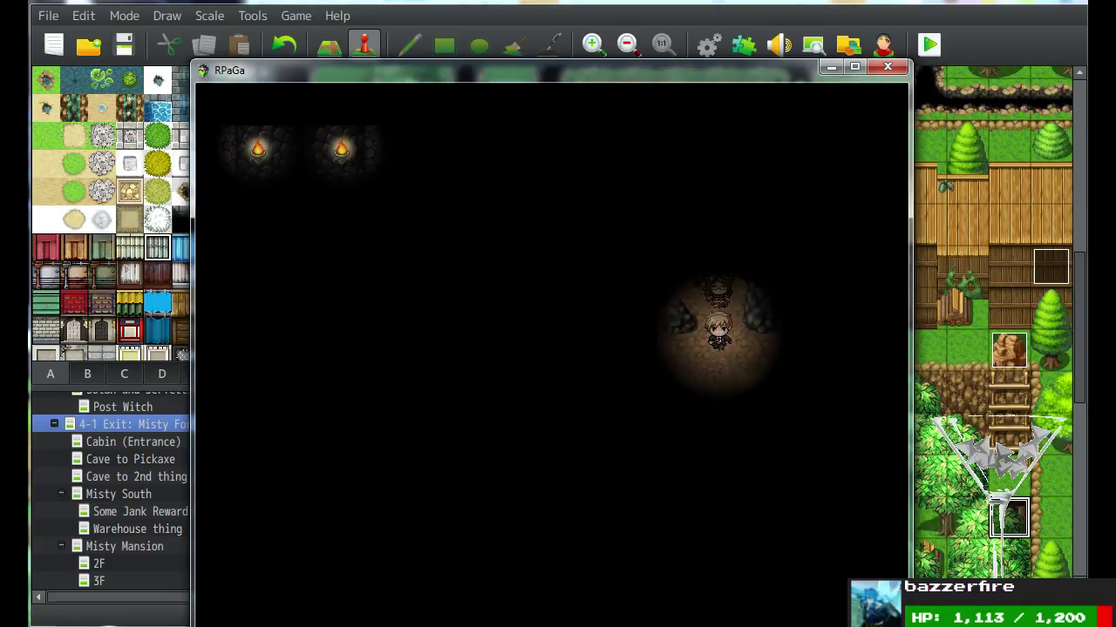
{"action": "key", "text": "Left"}
{"action": "key", "text": "Left"}
{"action": "key", "text": "Down"}
{"action": "key", "text": "Down"}
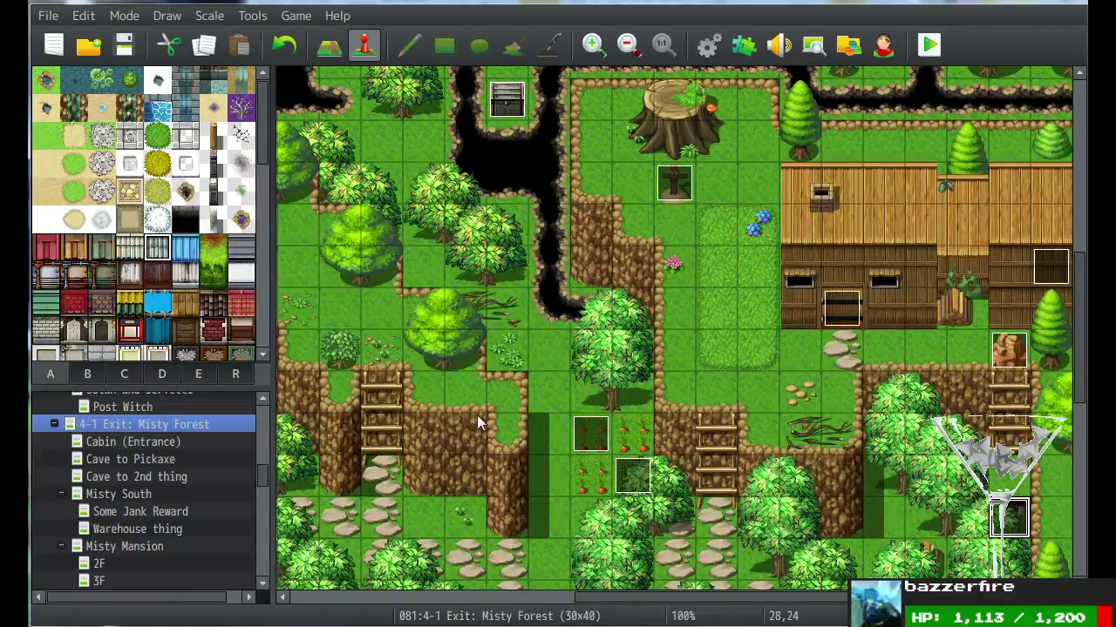
Switch to RPG Maker MV and look through the Cabin (Entrance), Cave to Pickaxe and Cave to 2nd thing maps.
{"action": "scroll", "coordinate": [477, 423], "scroll_direction": "down", "scroll_amount": 3}
{"action": "left_click", "coordinate": [131, 442]}
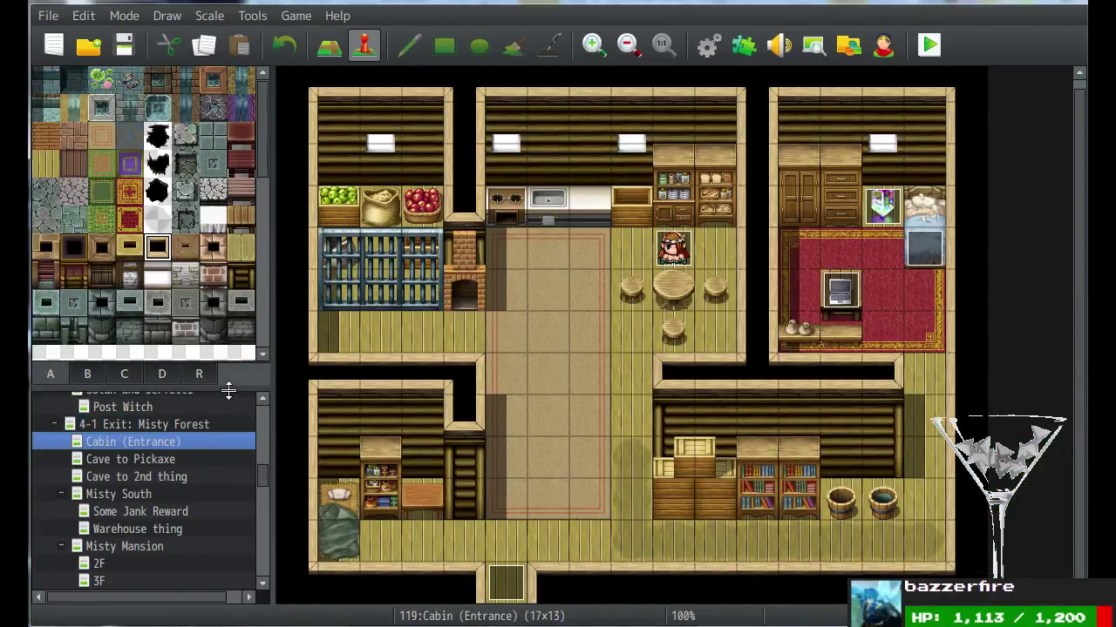
{"action": "left_click", "coordinate": [187, 459]}
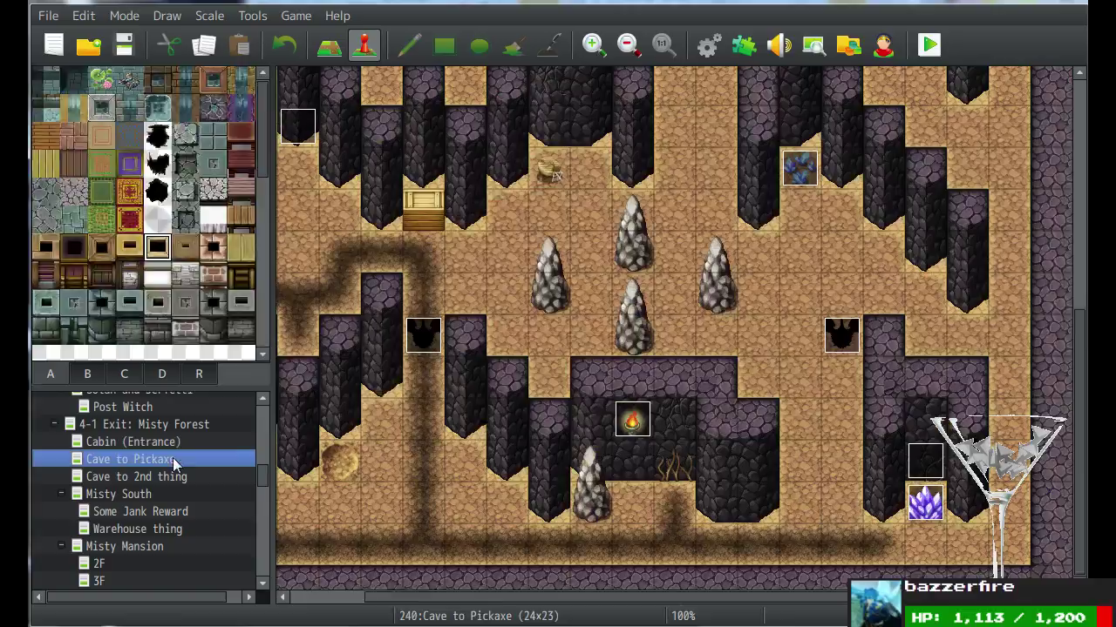
{"action": "left_click", "coordinate": [112, 492]}
{"action": "left_click", "coordinate": [111, 477]}
{"action": "scroll", "coordinate": [563, 288], "scroll_direction": "up", "scroll_amount": 3}
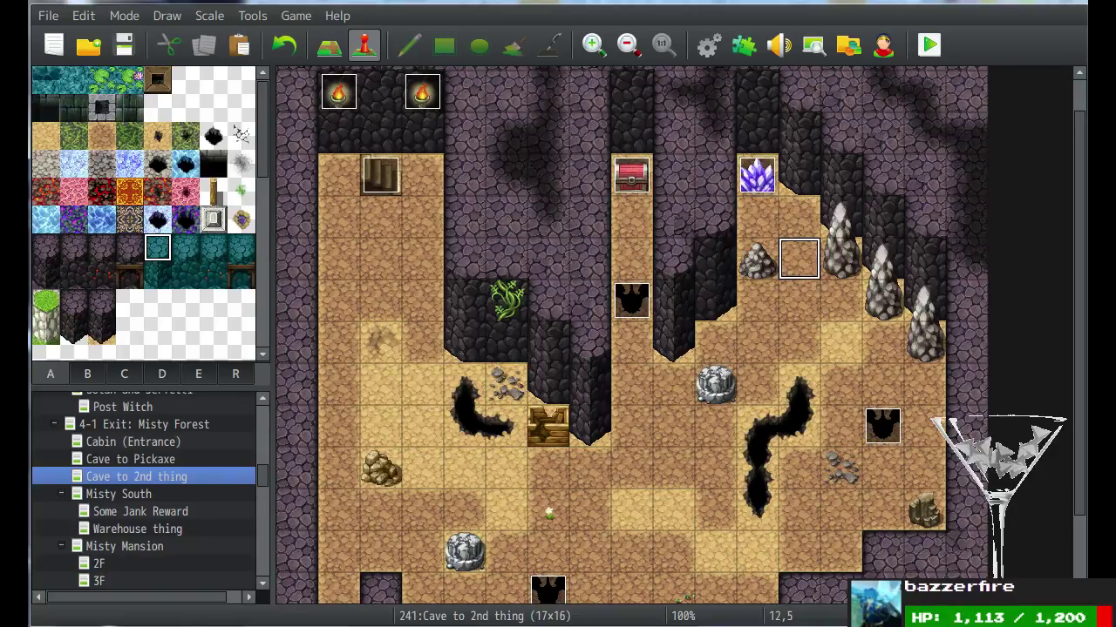
Return to the running game and fight the cave enemy with Blaine, Locke and Kolarovich until the battle ends.
{"action": "key", "text": "alt+Tab"}
{"action": "key", "text": "Escape"}
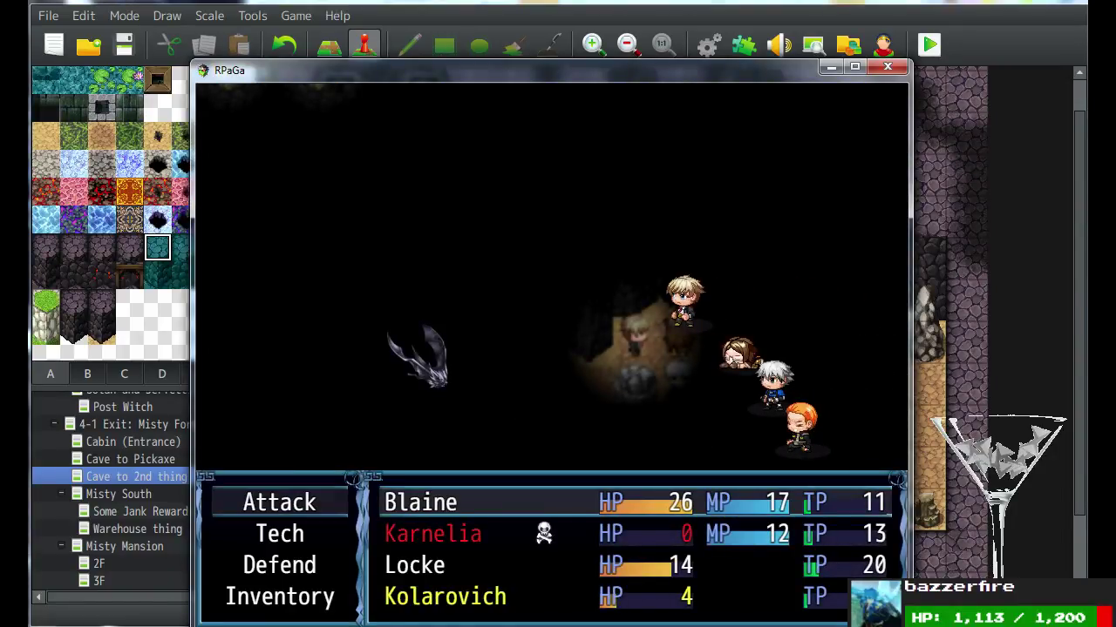
{"action": "key", "text": "Down"}
{"action": "key", "text": "Return"}
{"action": "key", "text": "Return"}
{"action": "key", "text": "Return"}
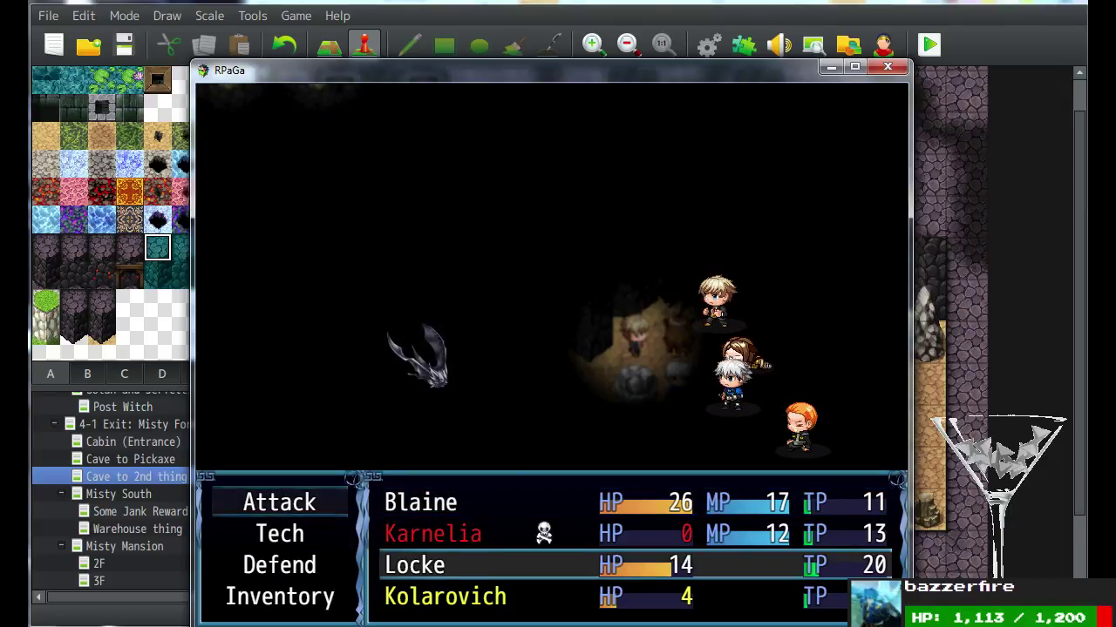
{"action": "key", "text": "Return"}
{"action": "key", "text": "Return"}
{"action": "key", "text": "Return"}
{"action": "key", "text": "Return"}
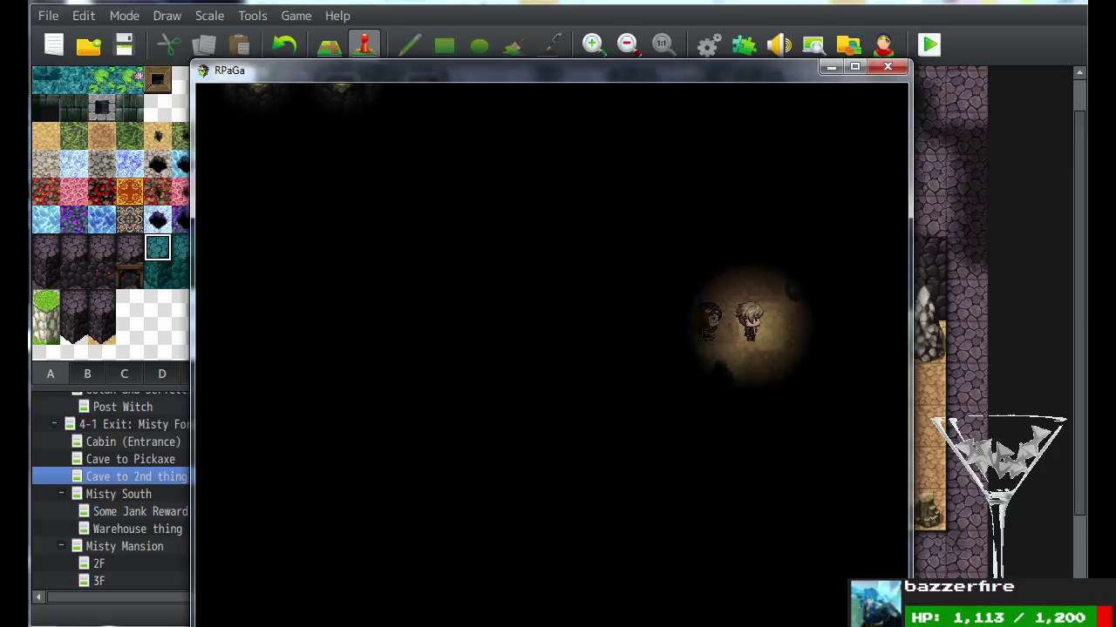
Walk southwest through the dark cave and leave it through the exit to Misty Forest.
{"action": "key", "text": "Down"}
{"action": "key", "text": "Left"}
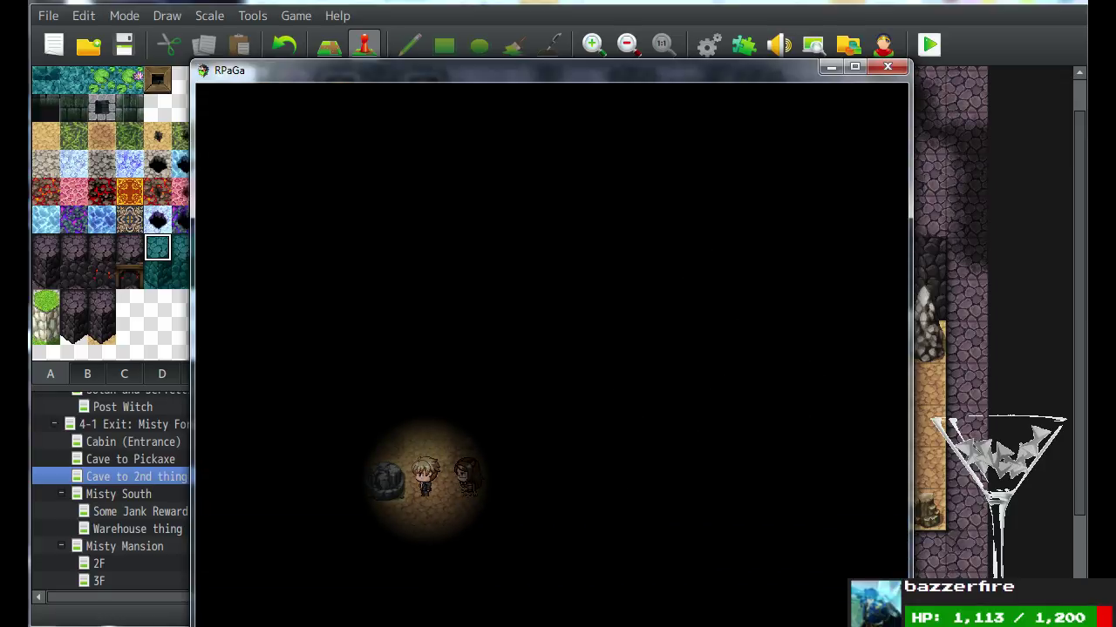
{"action": "key", "text": "Right"}
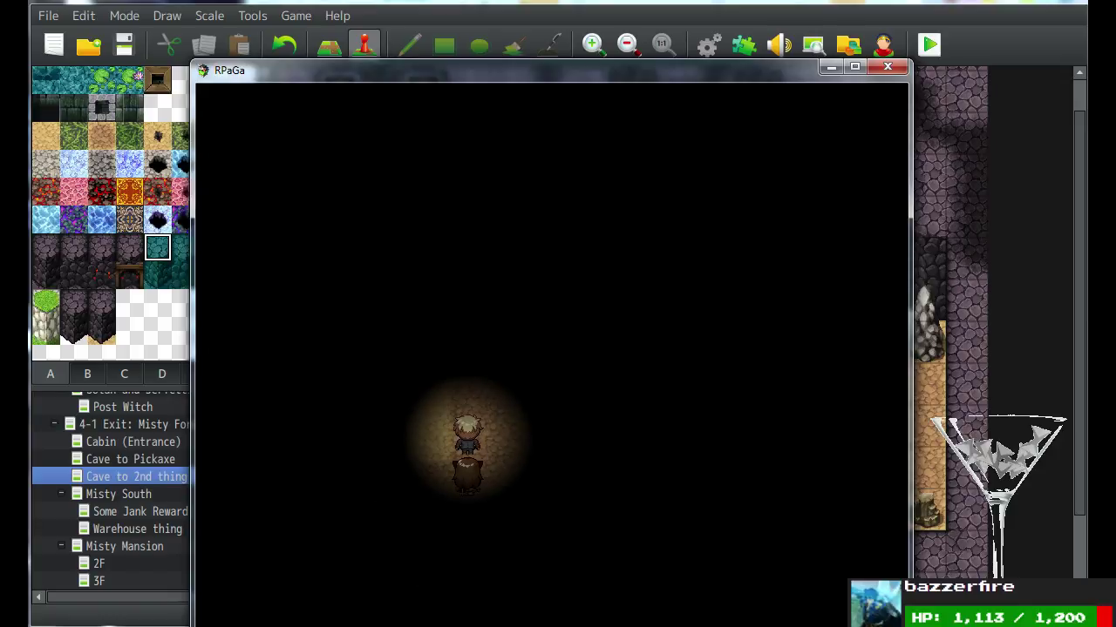
{"action": "key", "text": "Left"}
{"action": "key", "text": "Down"}
{"action": "key", "text": "Up"}
{"action": "key", "text": "Left"}
{"action": "key", "text": "Down"}
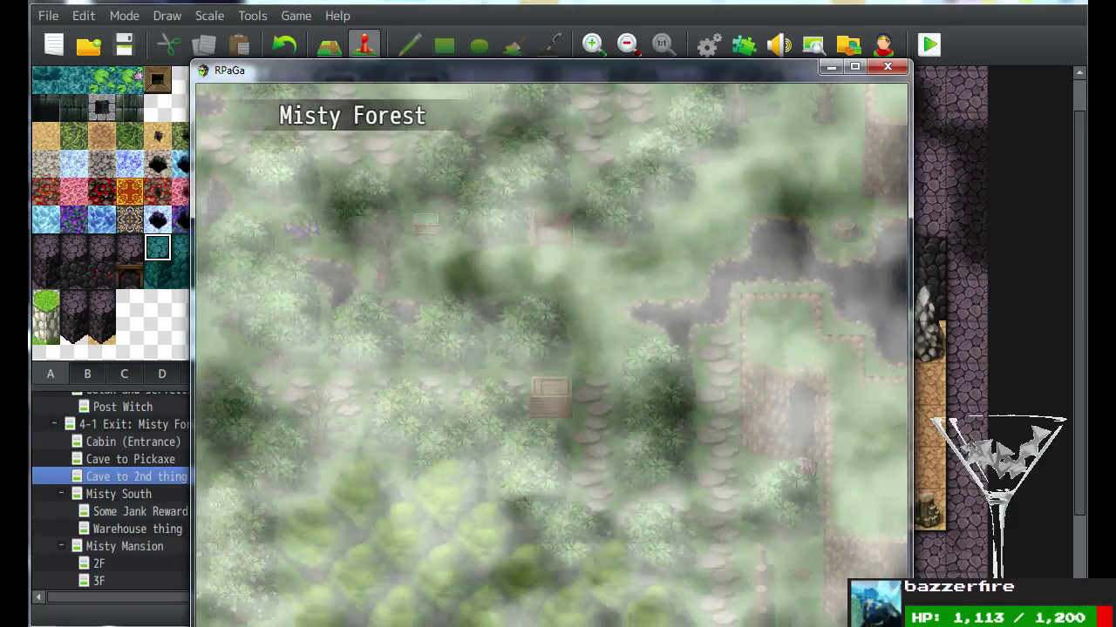
Walk from the cave exit past the crate to the forest clearing and return down the stone path.
{"action": "key", "text": "Left"}
{"action": "key", "text": "Up"}
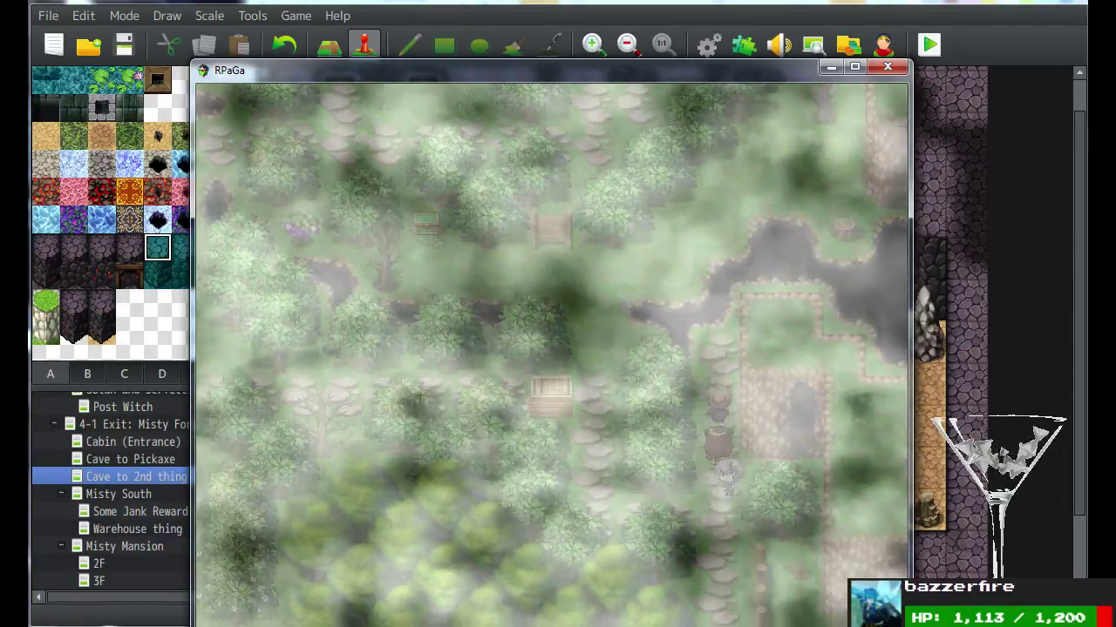
{"action": "key", "text": "Left"}
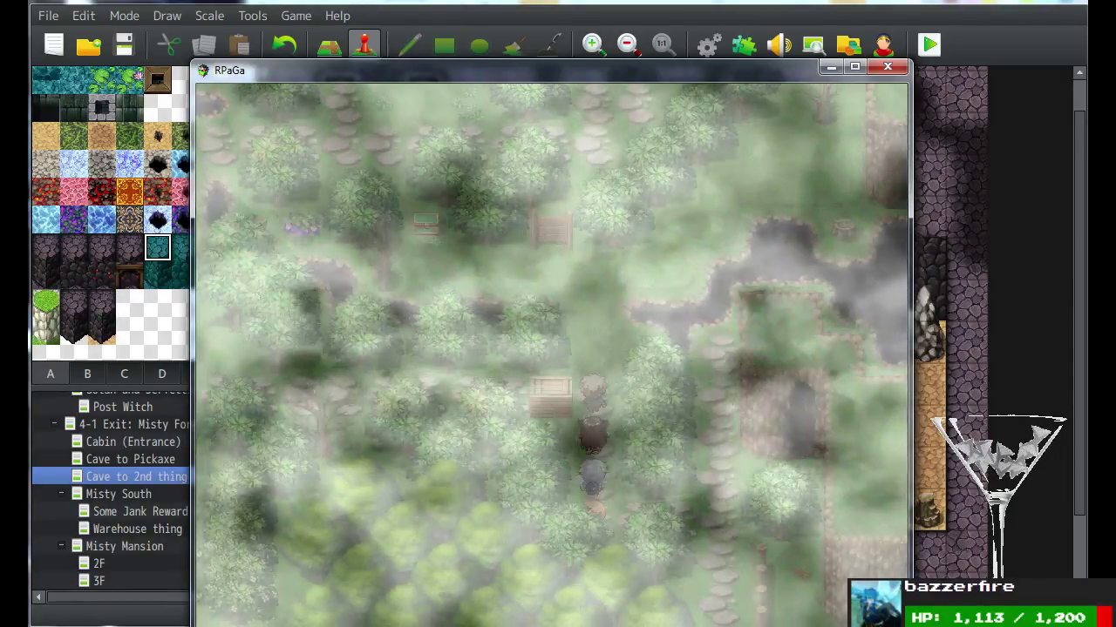
{"action": "key", "text": "Up"}
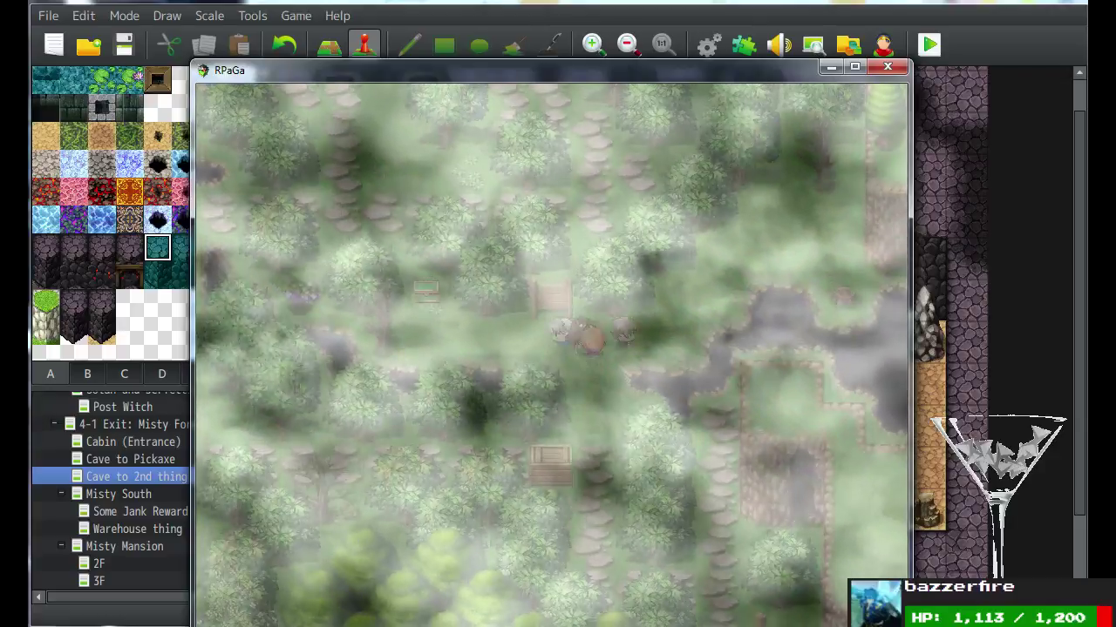
{"action": "key", "text": "Left"}
{"action": "key", "text": "Down"}
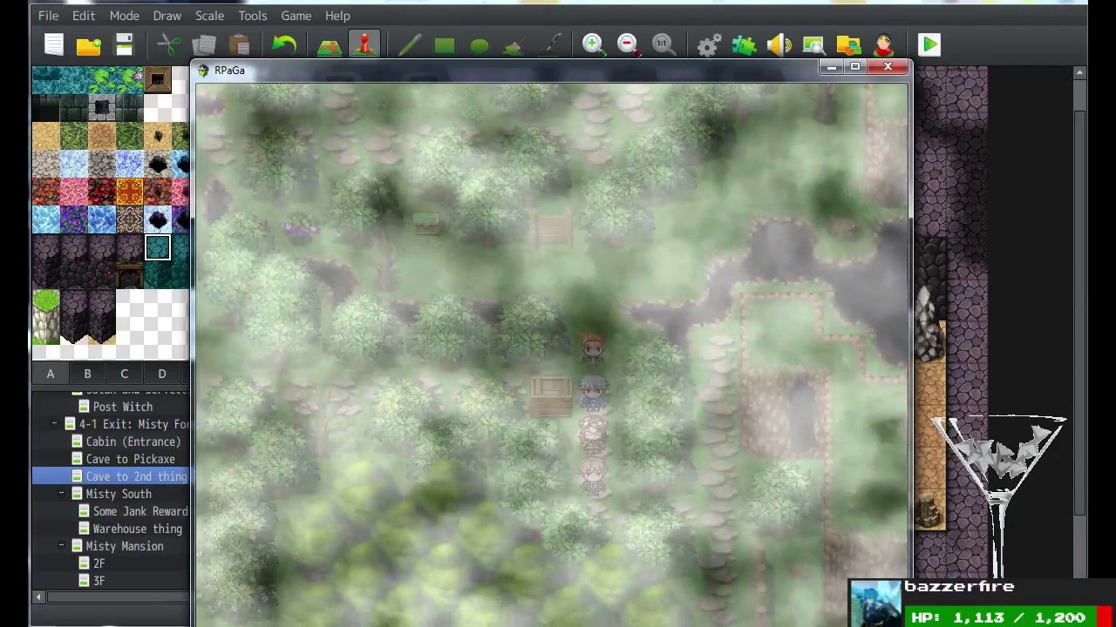
In RPG Maker MV, open the 4-1 Exit: Misty Forest map and add a crate on the stone path southwest of the cave entrance.
{"action": "key", "text": "alt+F4"}
{"action": "left_click", "coordinate": [104, 442]}
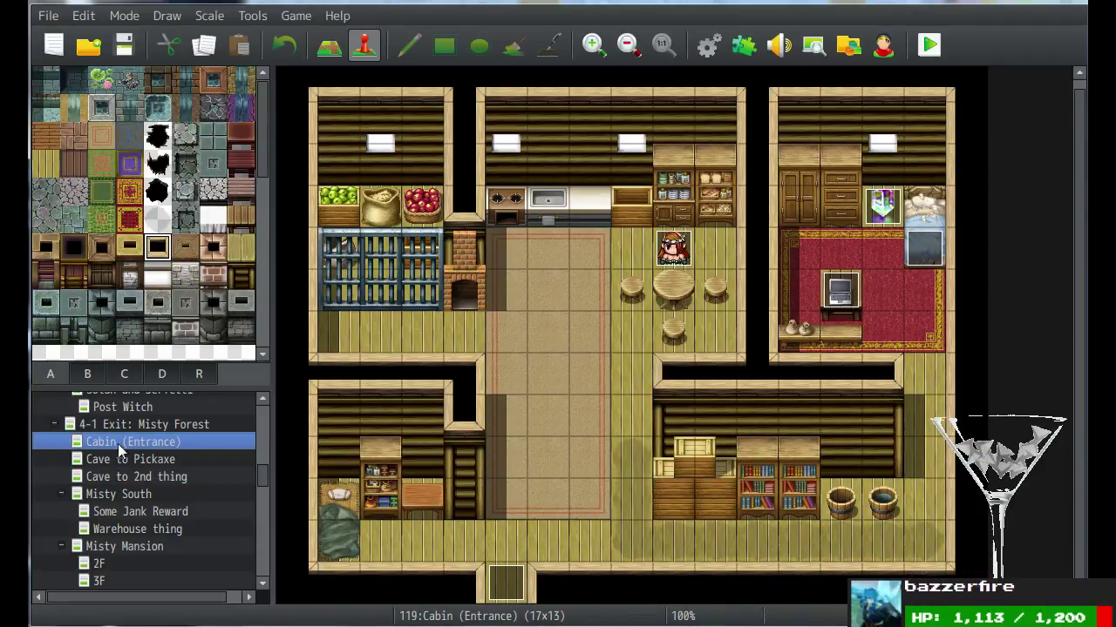
{"action": "key", "text": "Up"}
{"action": "scroll", "coordinate": [539, 414], "scroll_direction": "up", "scroll_amount": 3}
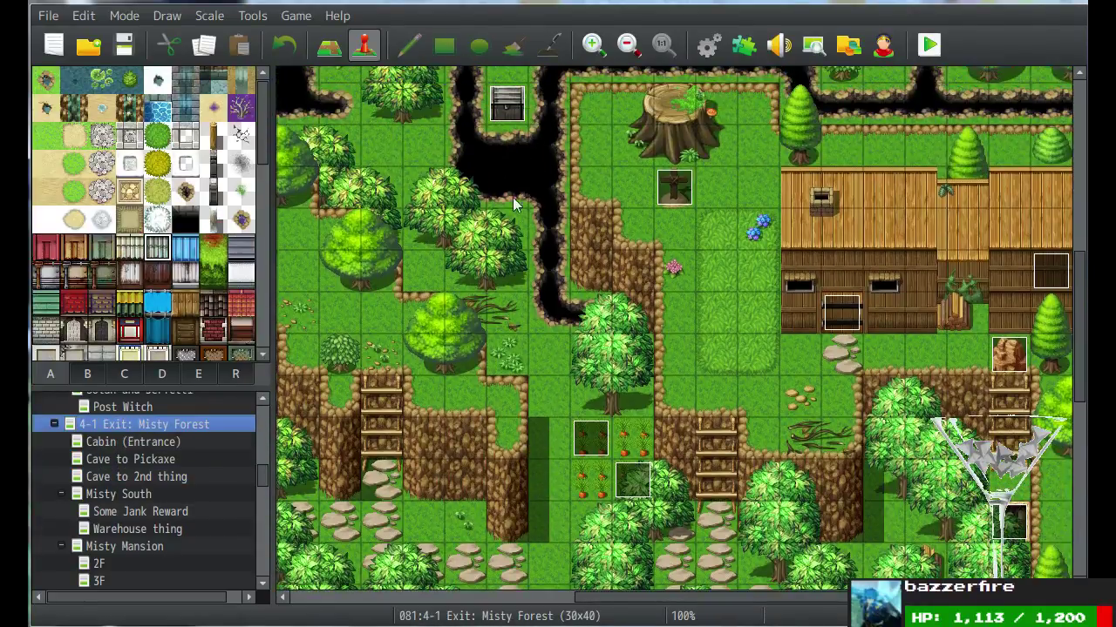
{"action": "middle_click_drag", "start_coordinate": [540, 277], "coordinate": [452, 392]}
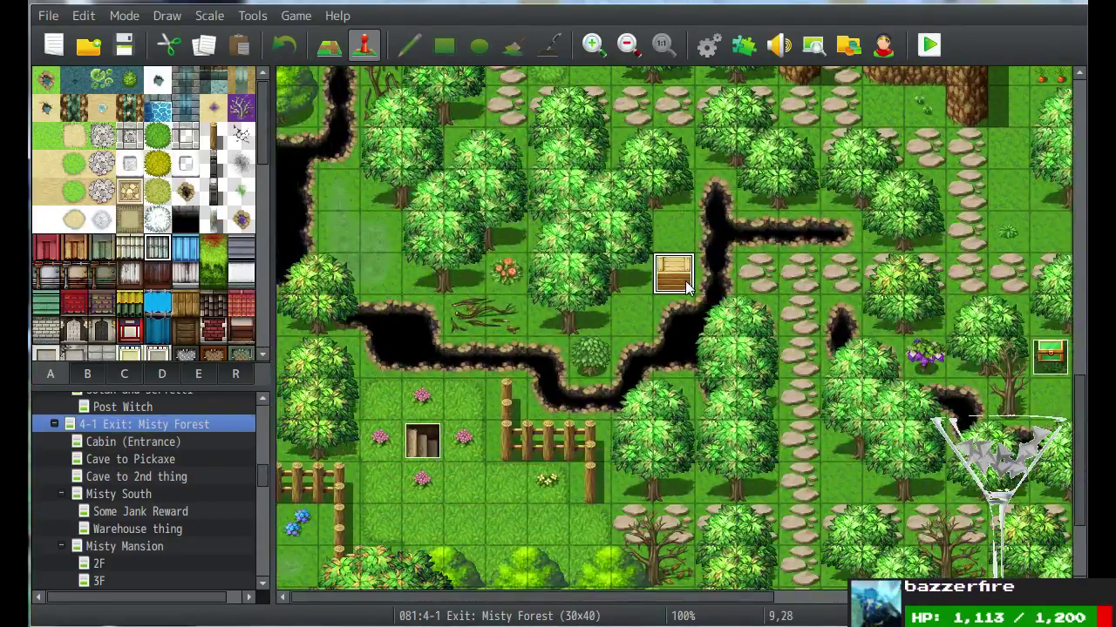
{"action": "scroll", "coordinate": [680, 291], "scroll_direction": "down", "scroll_amount": 5}
{"action": "scroll", "coordinate": [680, 291], "scroll_direction": "right", "scroll_amount": 12}
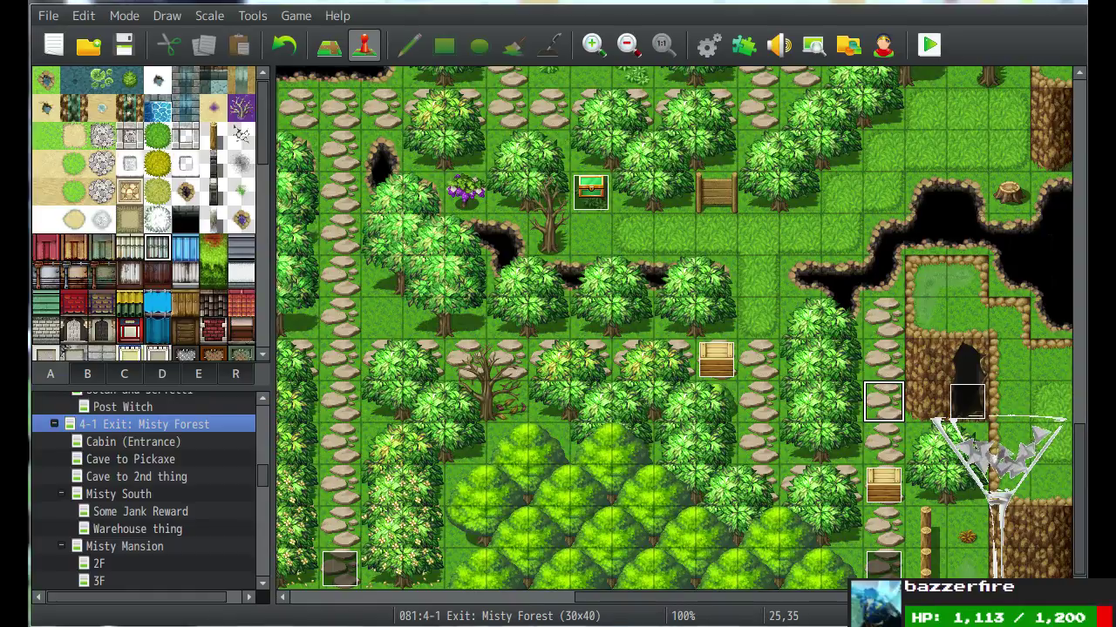
Return to the running game, re-enter Misty Forest through the cave and push the new crate down the stone path.
{"action": "key", "text": "F12"}
{"action": "key", "text": "Down"}
{"action": "key", "text": "Right"}
{"action": "key", "text": "Right"}
{"action": "key", "text": "Right"}
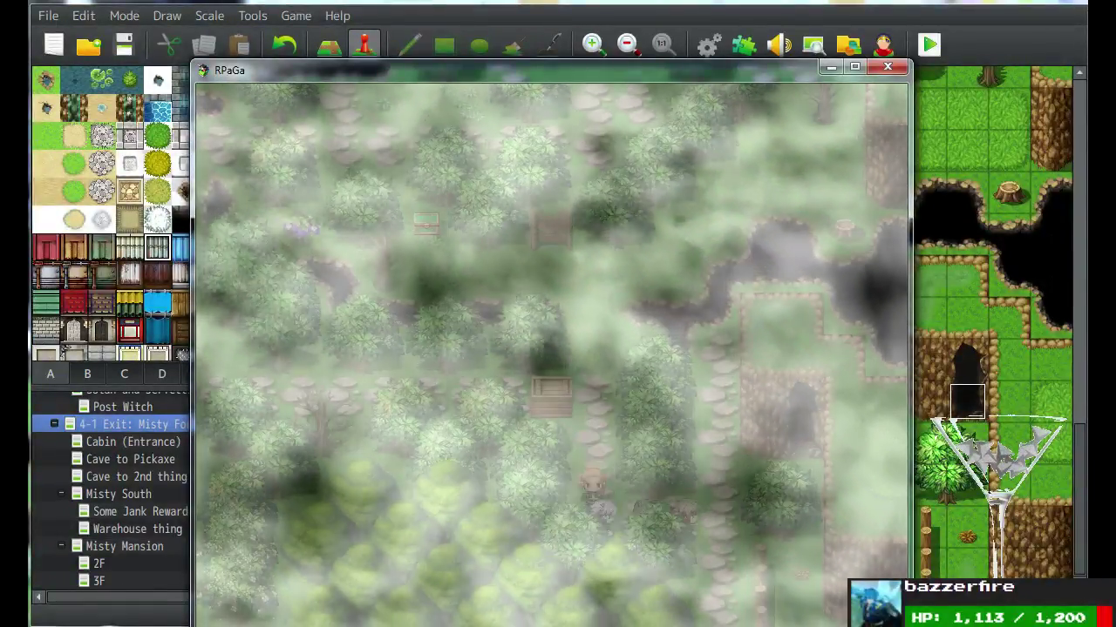
{"action": "key", "text": "Up"}
{"action": "key", "text": "Right"}
{"action": "key", "text": "Right"}
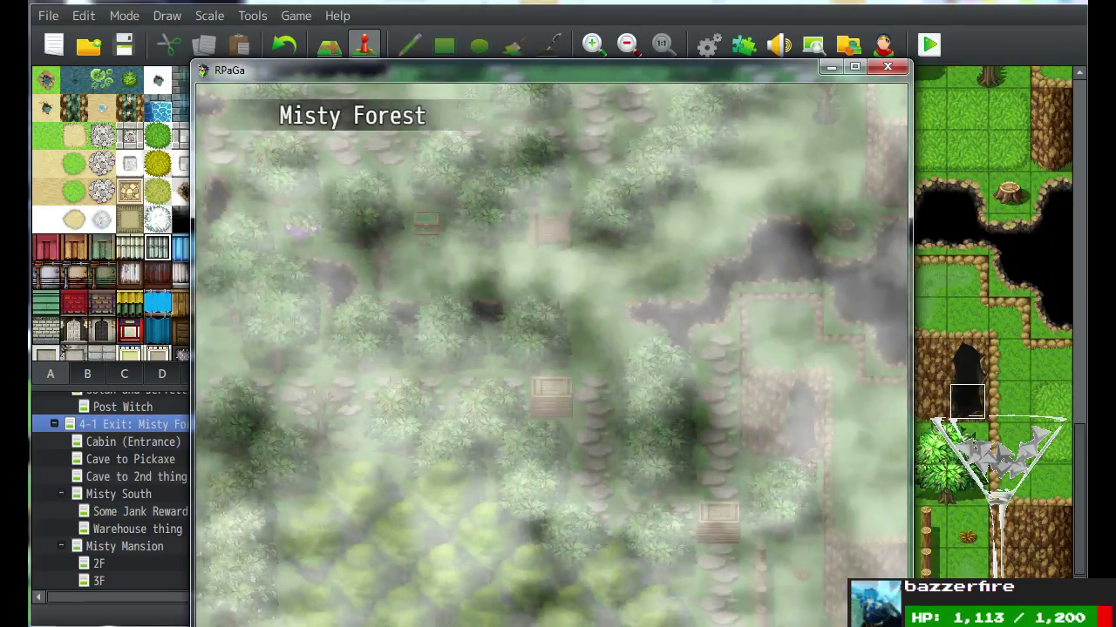
{"action": "key", "text": "Down"}
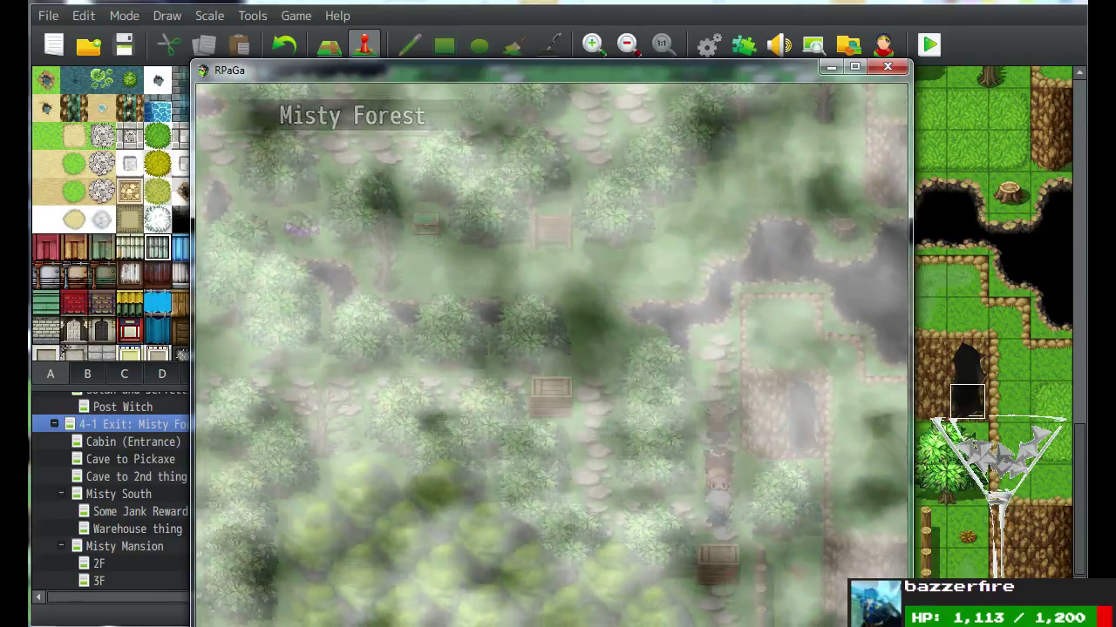
Open the treasure chest in the forest clearing, dismiss its message and check the party menu.
{"action": "key", "text": "Left"}
{"action": "key", "text": "Left"}
{"action": "key", "text": "Left"}
{"action": "key", "text": "Up"}
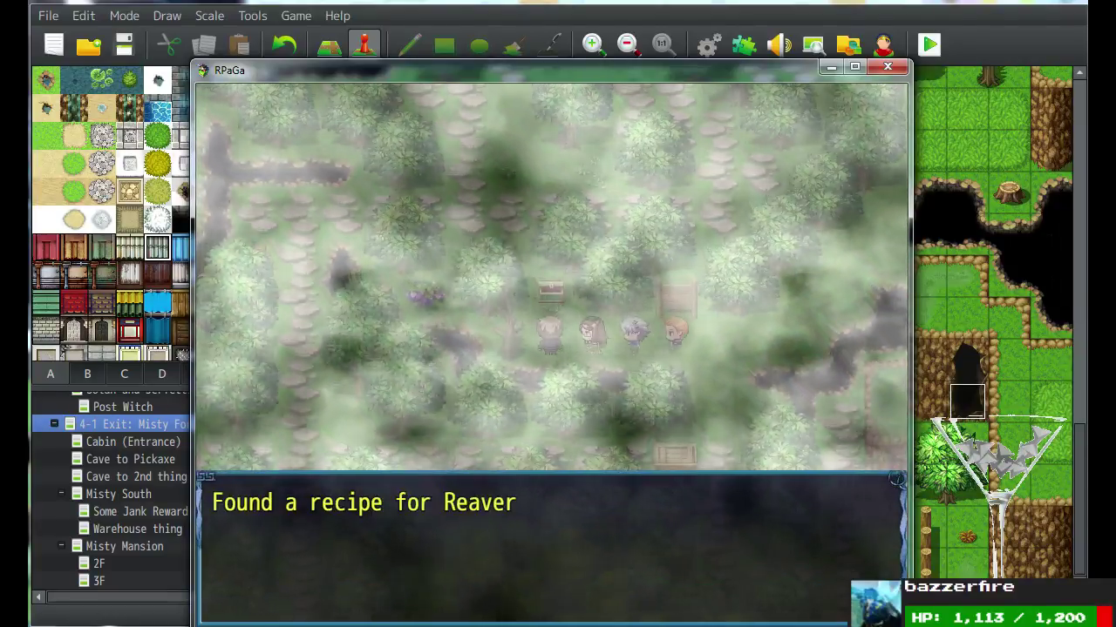
{"action": "key", "text": "Return"}
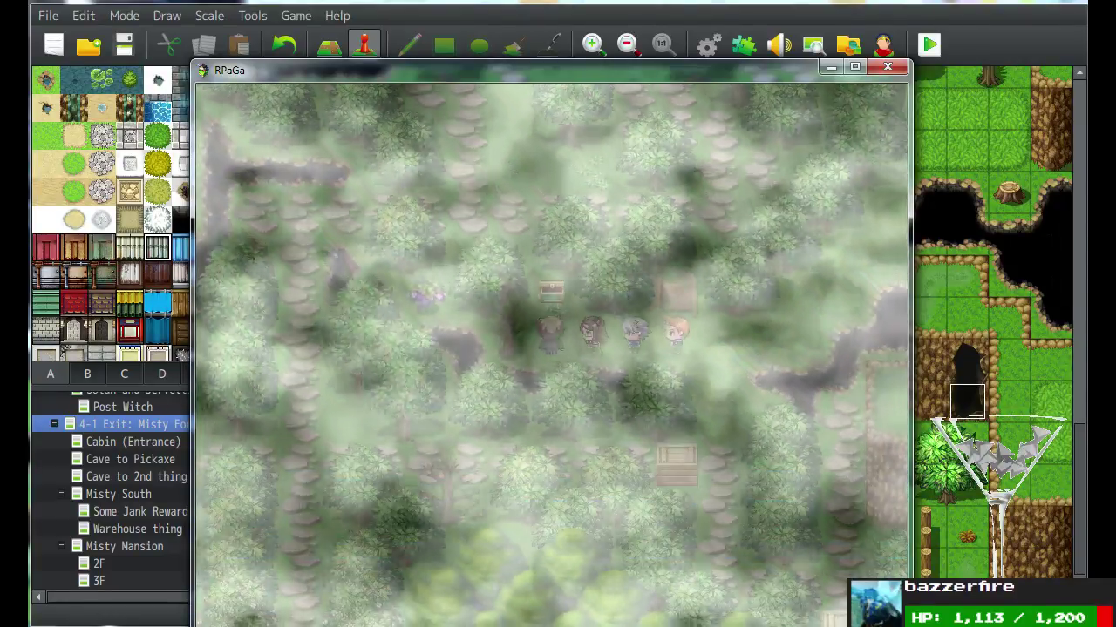
{"action": "key", "text": "Escape"}
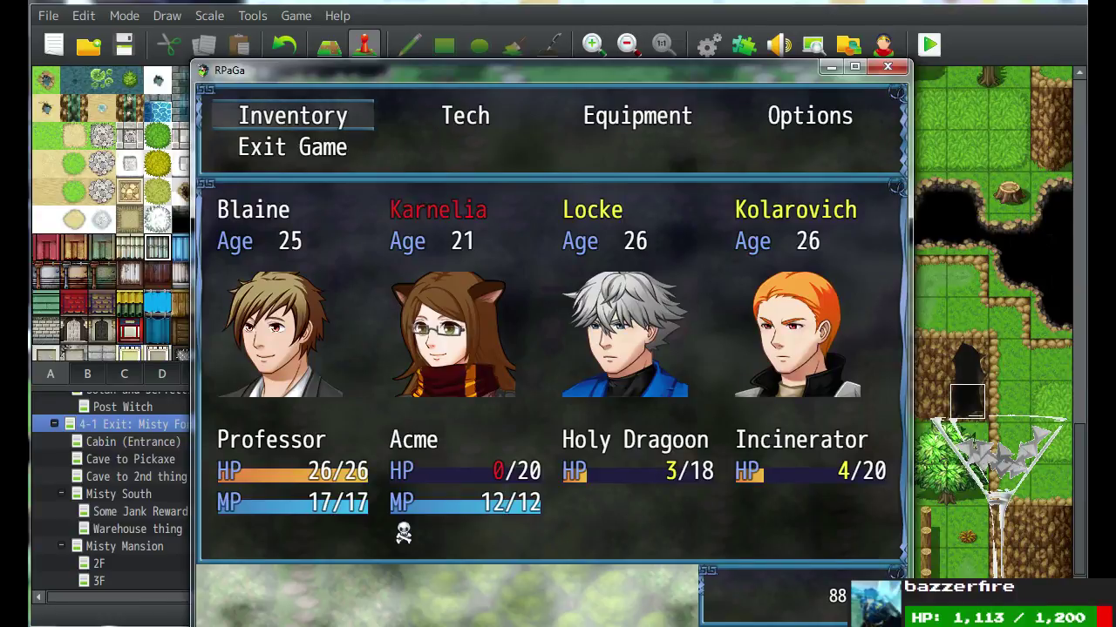
{"action": "key", "text": "Return"}
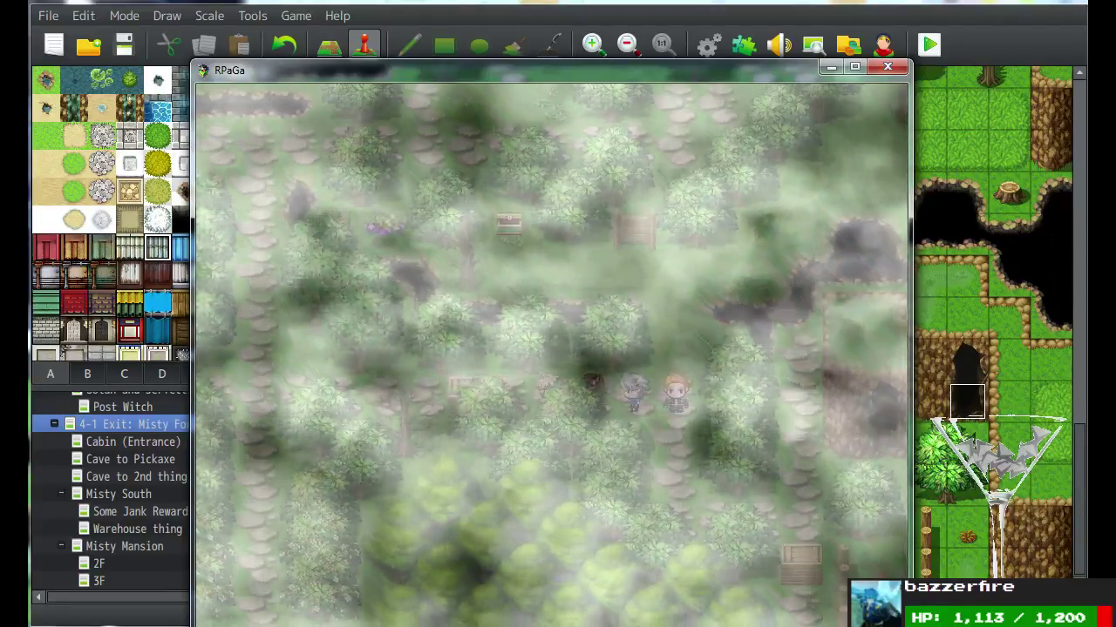
Push the crate west along the stone path between the forest trees.
{"action": "key", "text": "Left"}
{"action": "key", "text": "Left"}
{"action": "key", "text": "Left"}
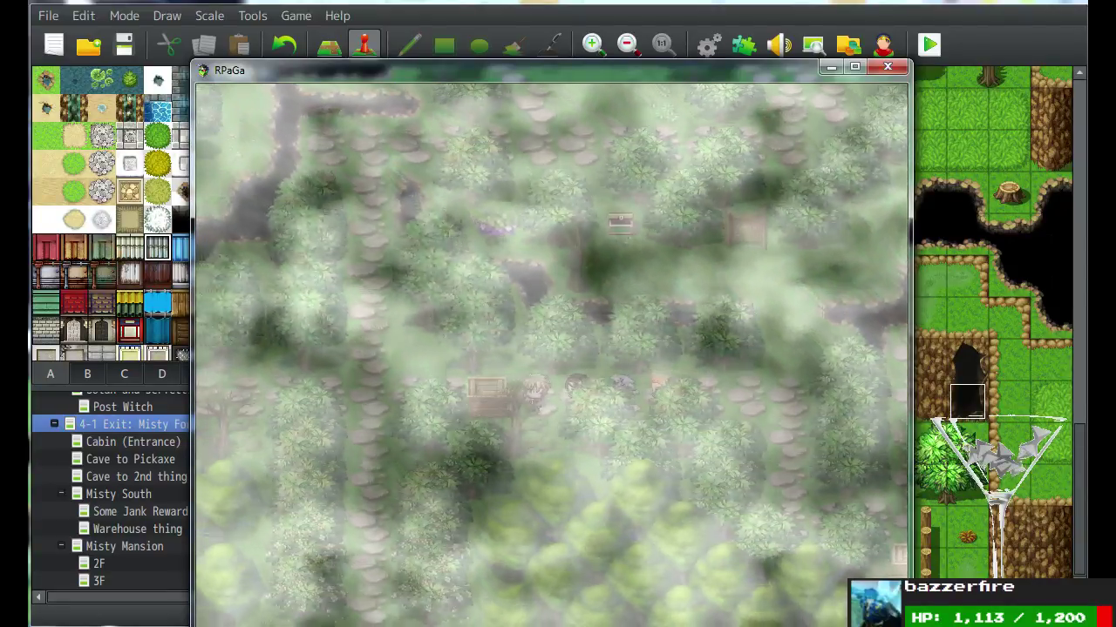
{"action": "key", "text": "Left"}
{"action": "key", "text": "Left"}
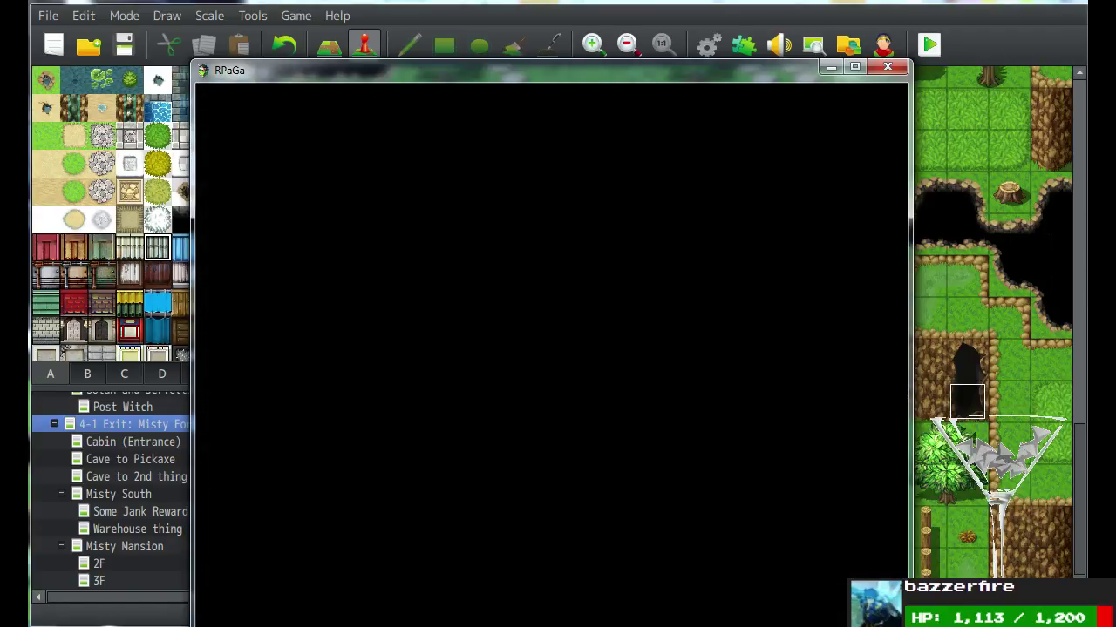
Check the party's status in the game menu in the blue hexagon-tiled area and close the menu.
{"action": "key", "text": "Return"}
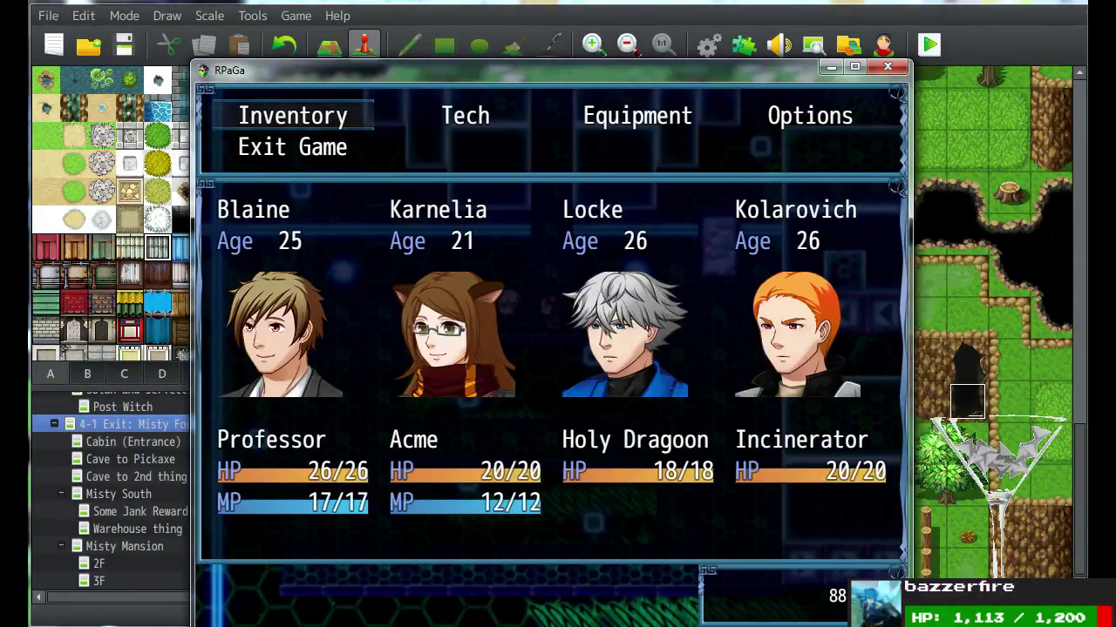
{"action": "key", "text": "Escape"}
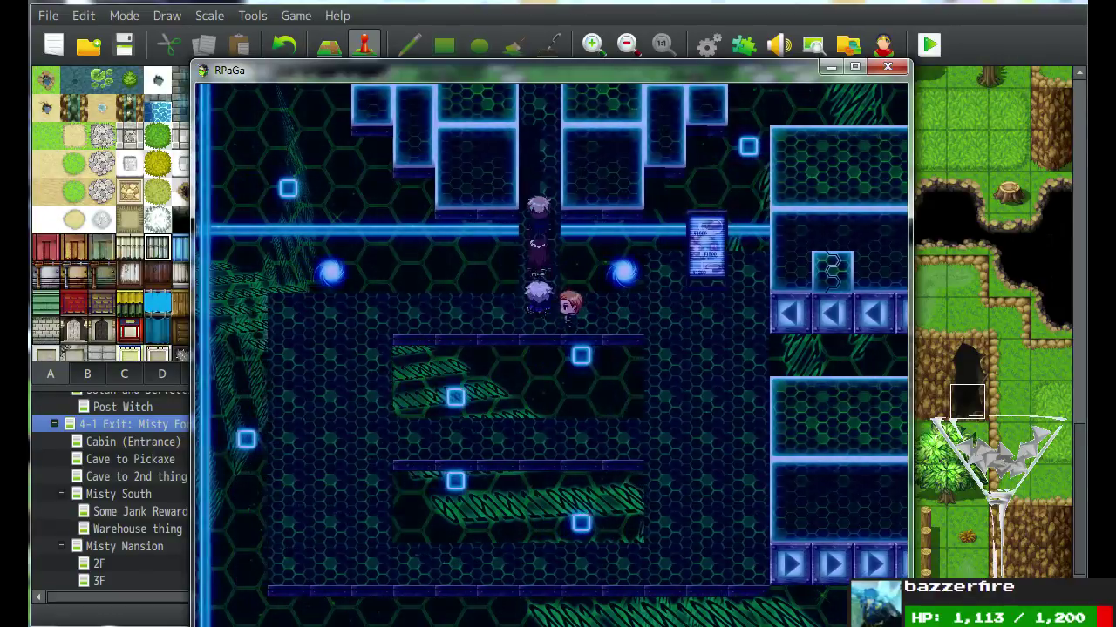
Travel north into the town, walk to the tent shopkeeper and open the shop's purchase list.
{"action": "key", "text": "Up"}
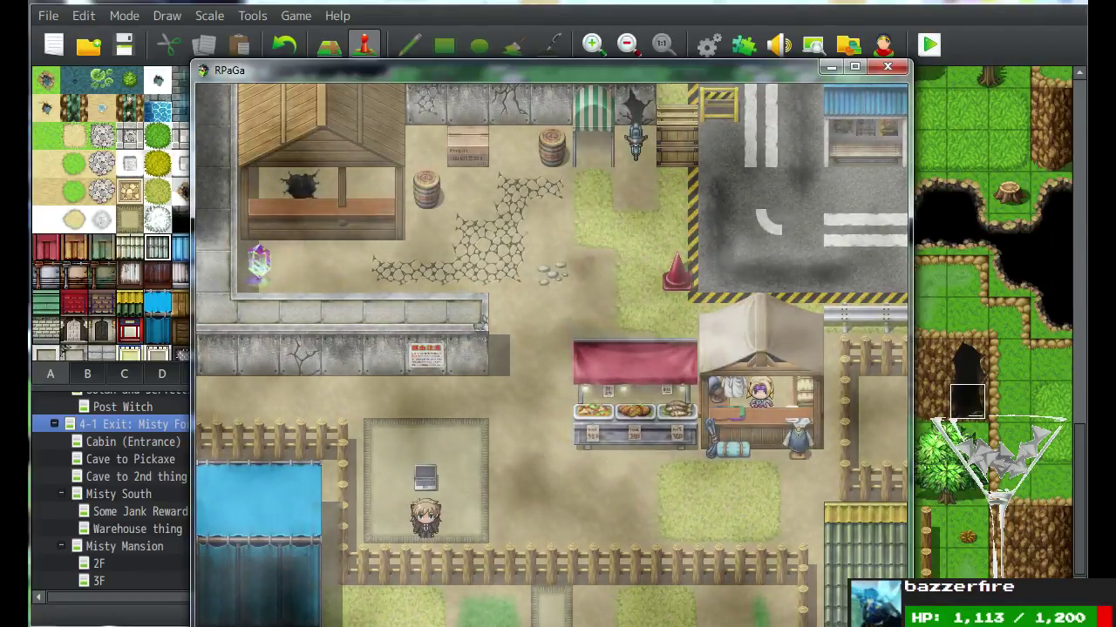
{"action": "key", "text": "Right"}
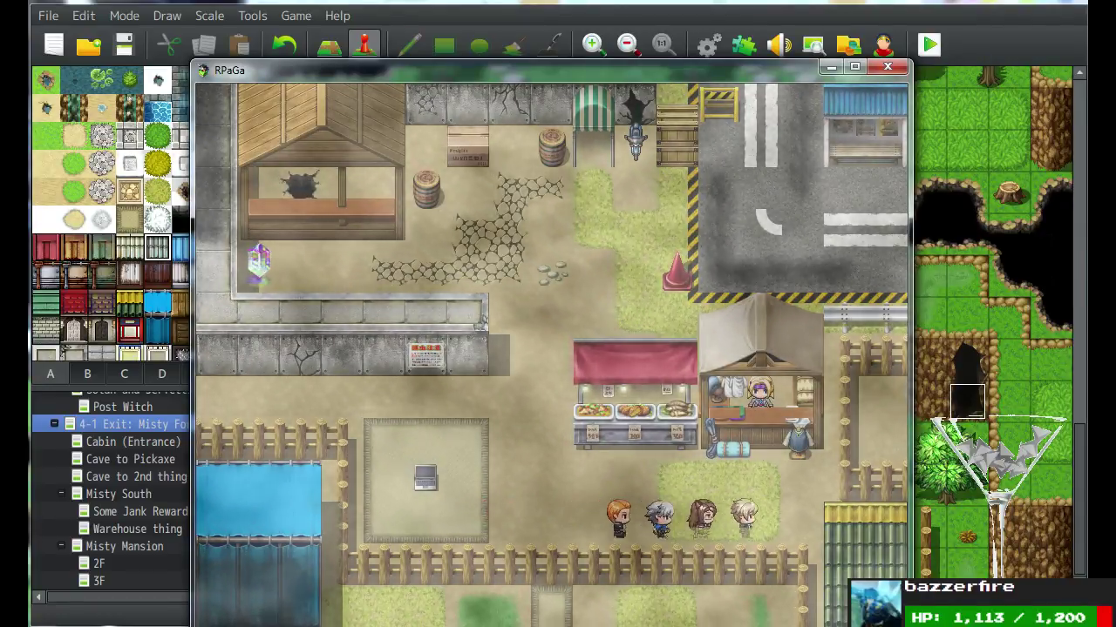
{"action": "key", "text": "Up"}
{"action": "key", "text": "Return"}
{"action": "key", "text": "Return"}
{"action": "key", "text": "Return"}
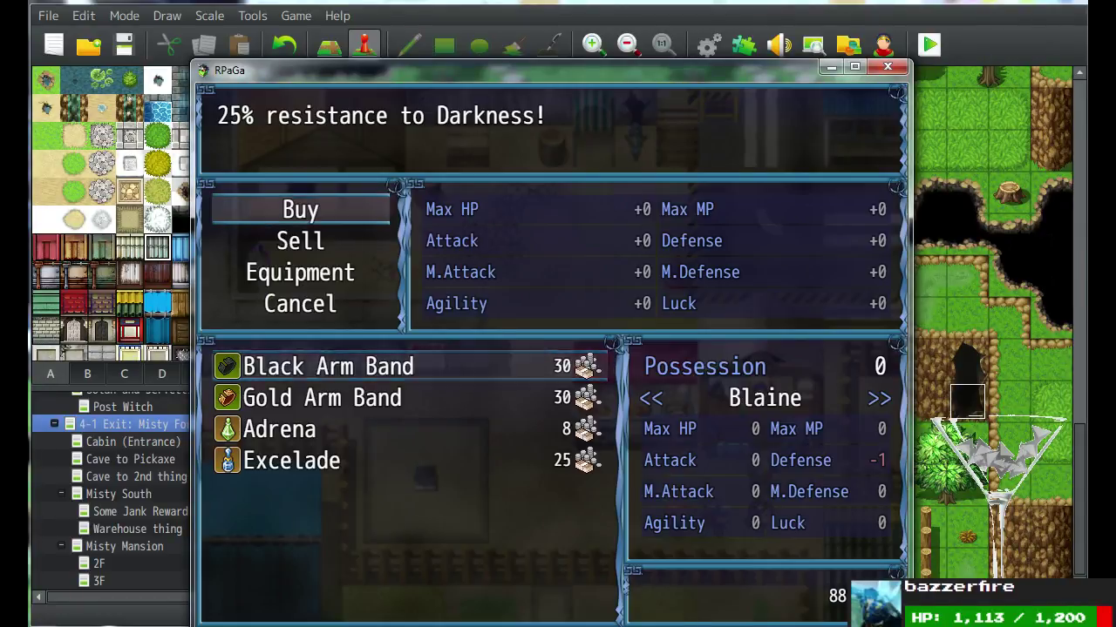
Buy four Adrena from the tent shop.
{"action": "key", "text": "Down"}
{"action": "key", "text": "Down"}
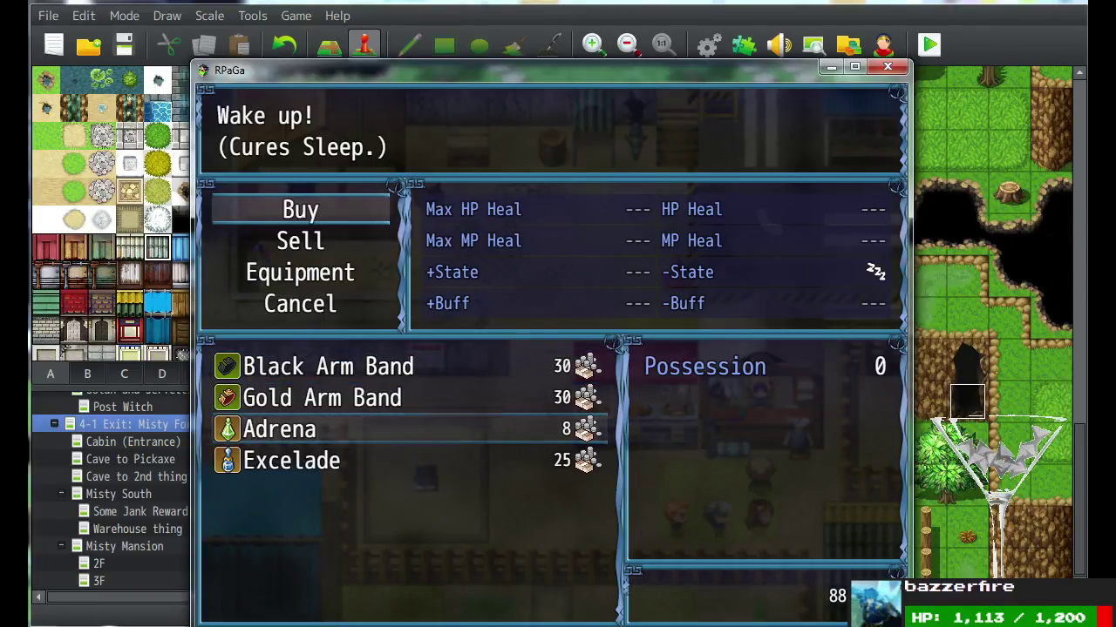
{"action": "key", "text": "Return"}
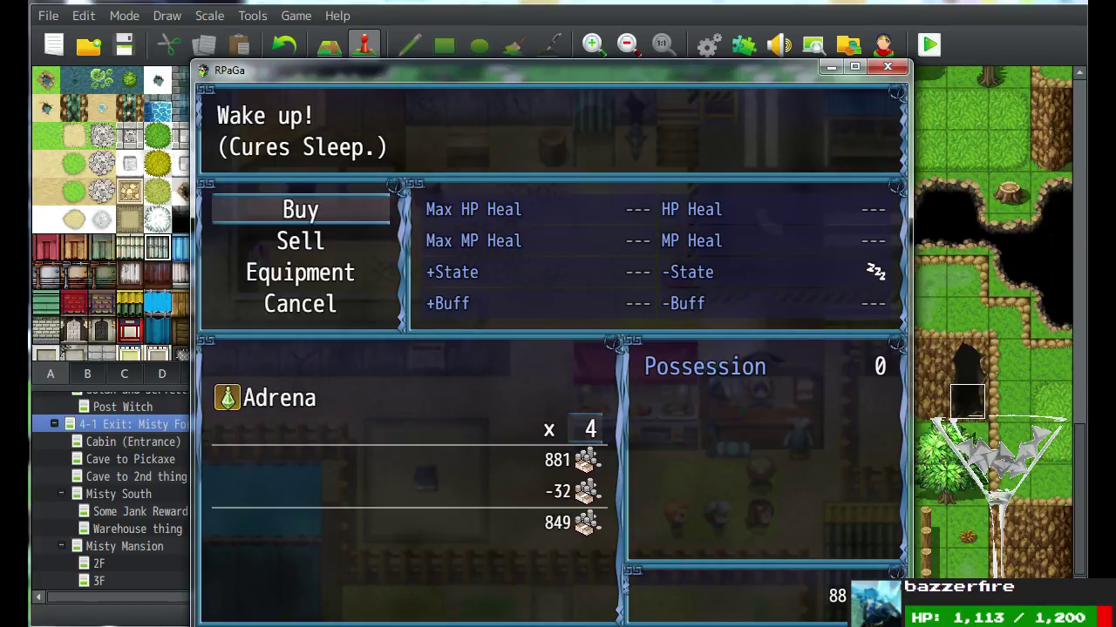
{"action": "key", "text": "Return"}
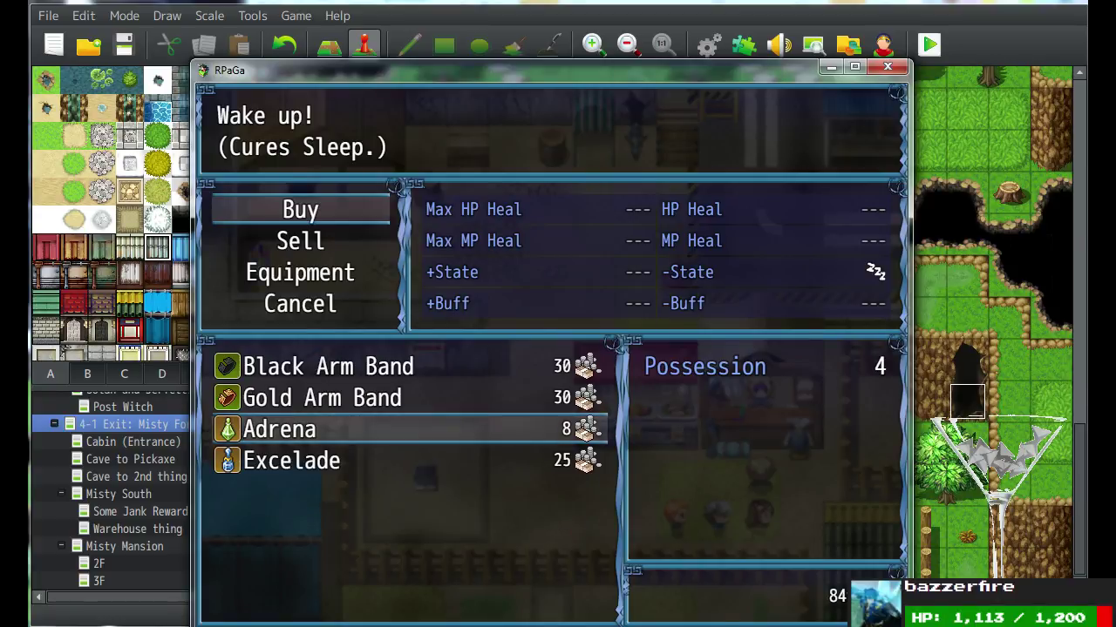
Examine the descriptions and stats of the arm bands, Adrena and Excelade in the shop's purchase list.
{"action": "key", "text": "Down"}
{"action": "key", "text": "Up"}
{"action": "key", "text": "Up"}
{"action": "key", "text": "Up"}
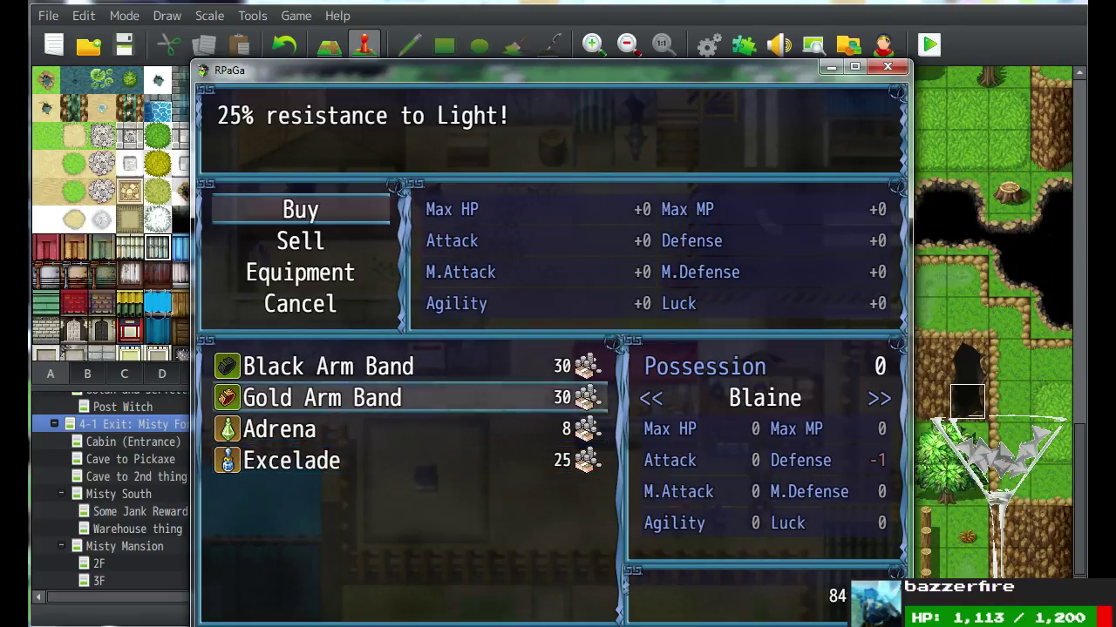
{"action": "key", "text": "Down"}
{"action": "key", "text": "Down"}
{"action": "key", "text": "Up"}
{"action": "key", "text": "Up"}
{"action": "key", "text": "Down"}
{"action": "key", "text": "Down"}
{"action": "key", "text": "Down"}
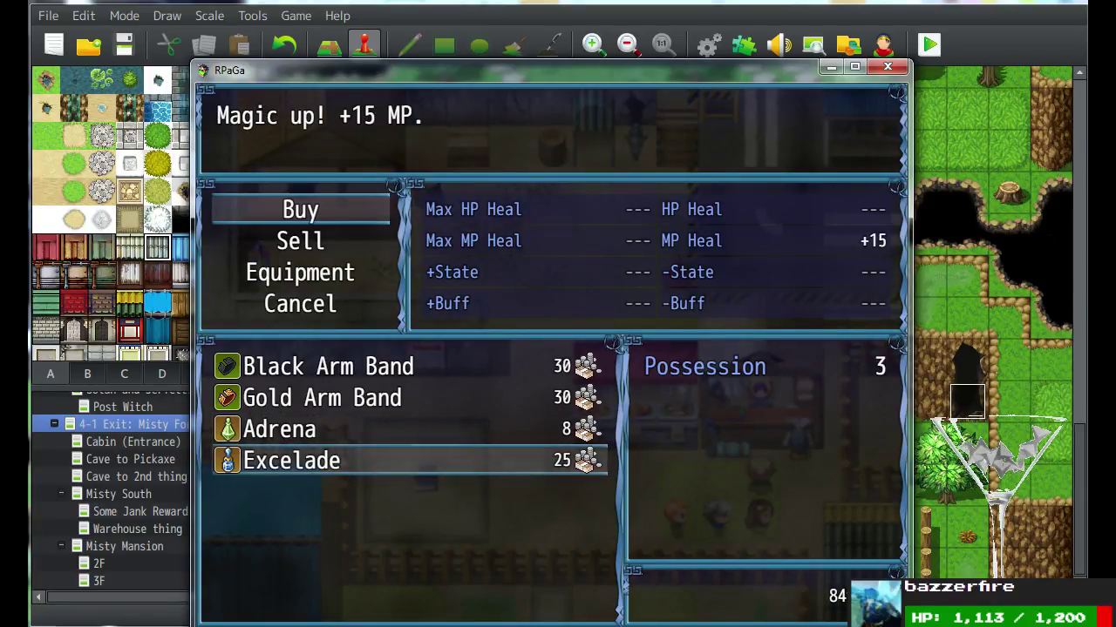
Leave the shop, walk to the crystal by the northwest wall and save the game in File 1.
{"action": "key", "text": "Escape"}
{"action": "key", "text": "Escape"}
{"action": "key", "text": "Left"}
{"action": "key", "text": "Left"}
{"action": "key", "text": "Left"}
{"action": "key", "text": "Left"}
{"action": "key", "text": "Left"}
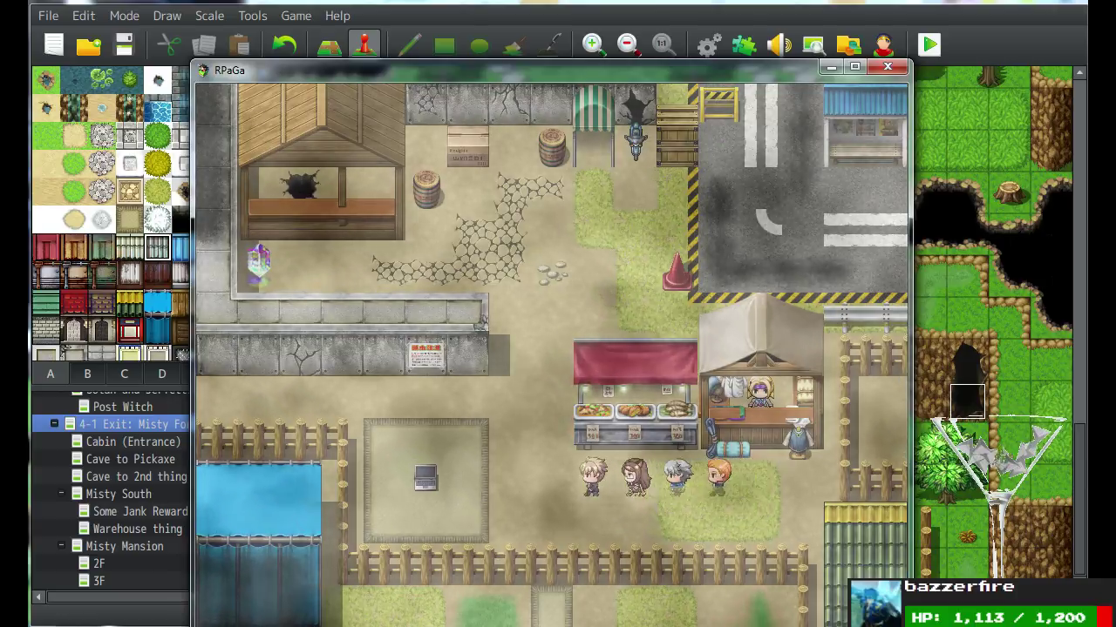
{"action": "key", "text": "Up"}
{"action": "key", "text": "Up"}
{"action": "key", "text": "Up"}
{"action": "key", "text": "Up"}
{"action": "key", "text": "Up"}
{"action": "key", "text": "Left"}
{"action": "key", "text": "Left"}
{"action": "key", "text": "Left"}
{"action": "key", "text": "Left"}
{"action": "key", "text": "Left"}
{"action": "key", "text": "Left"}
{"action": "key", "text": "Return"}
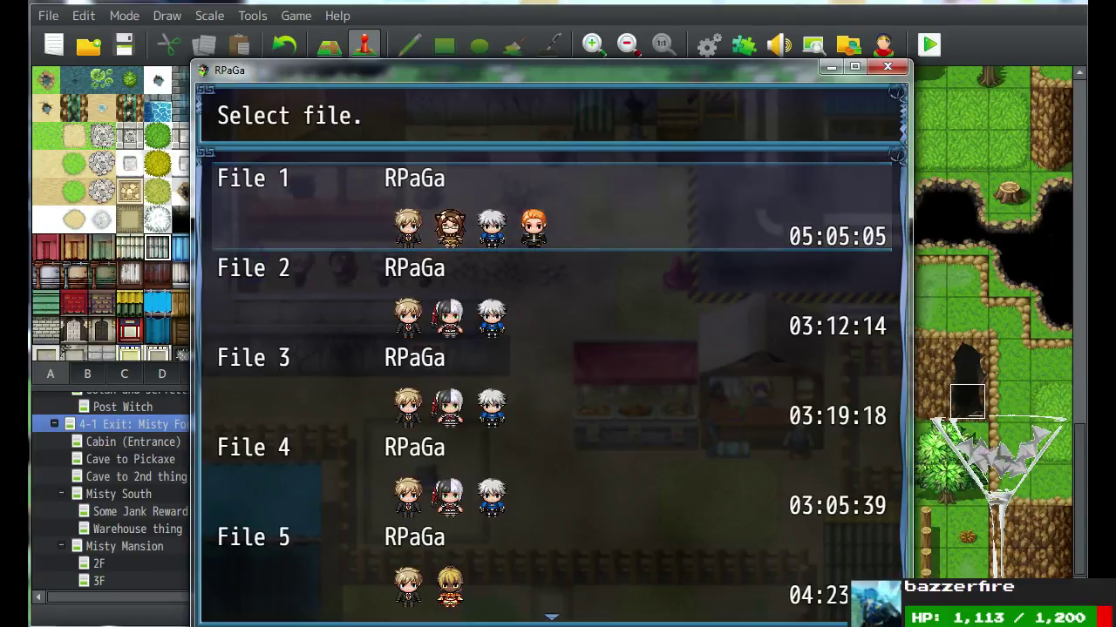
{"action": "key", "text": "Return"}
Walk west out of the market into the ruined street and play through the conversation about Freedom Freeman.
{"action": "key", "text": "Right"}
{"action": "key", "text": "Right"}
{"action": "key", "text": "Right"}
{"action": "key", "text": "Right"}
{"action": "key", "text": "Right"}
{"action": "key", "text": "Down"}
{"action": "key", "text": "Down"}
{"action": "key", "text": "Down"}
{"action": "key", "text": "Left"}
{"action": "key", "text": "Left"}
{"action": "key", "text": "Left"}
{"action": "key", "text": "Left"}
{"action": "key", "text": "Left"}
{"action": "key", "text": "Left"}
{"action": "key", "text": "Left"}
{"action": "key", "text": "Left"}
{"action": "key", "text": "Left"}
{"action": "key", "text": "Left"}
{"action": "key", "text": "Left"}
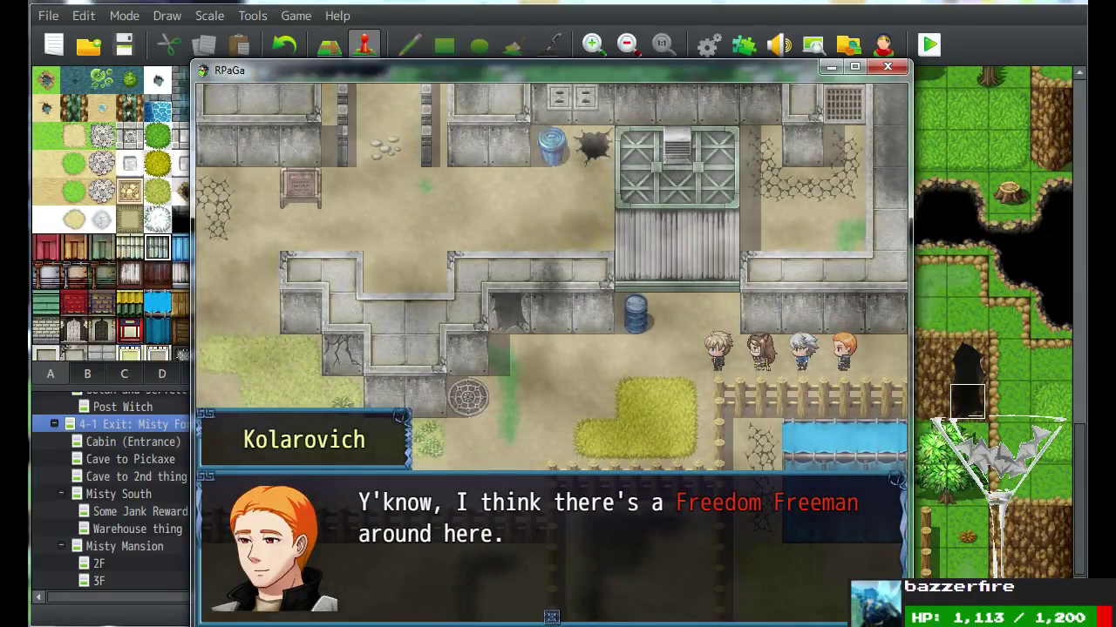
{"action": "key", "text": "Return"}
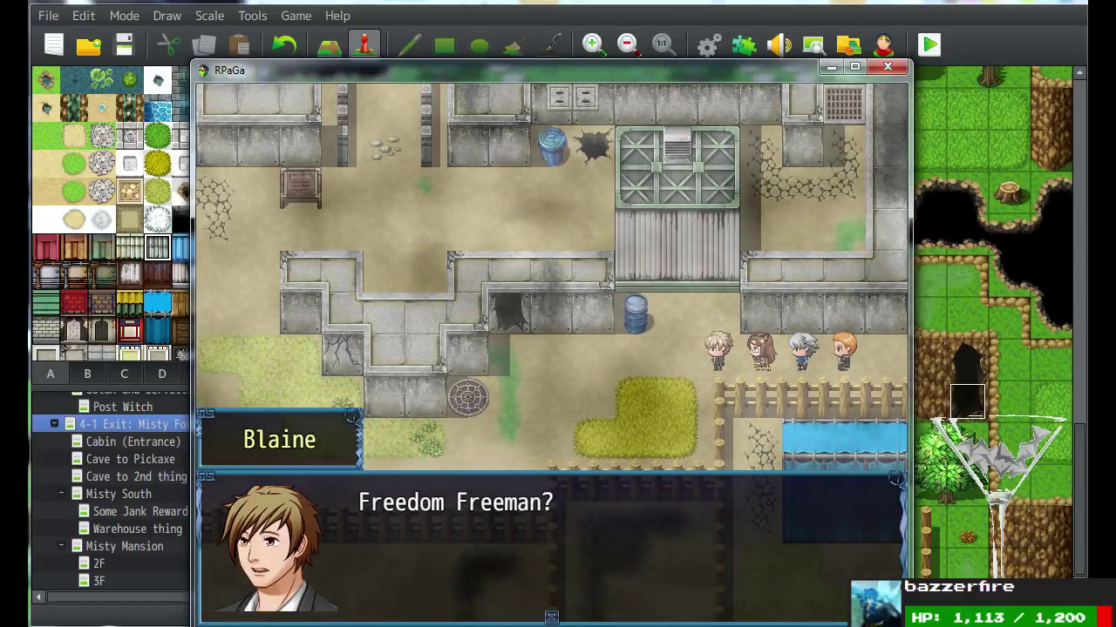
{"action": "key", "text": "Return"}
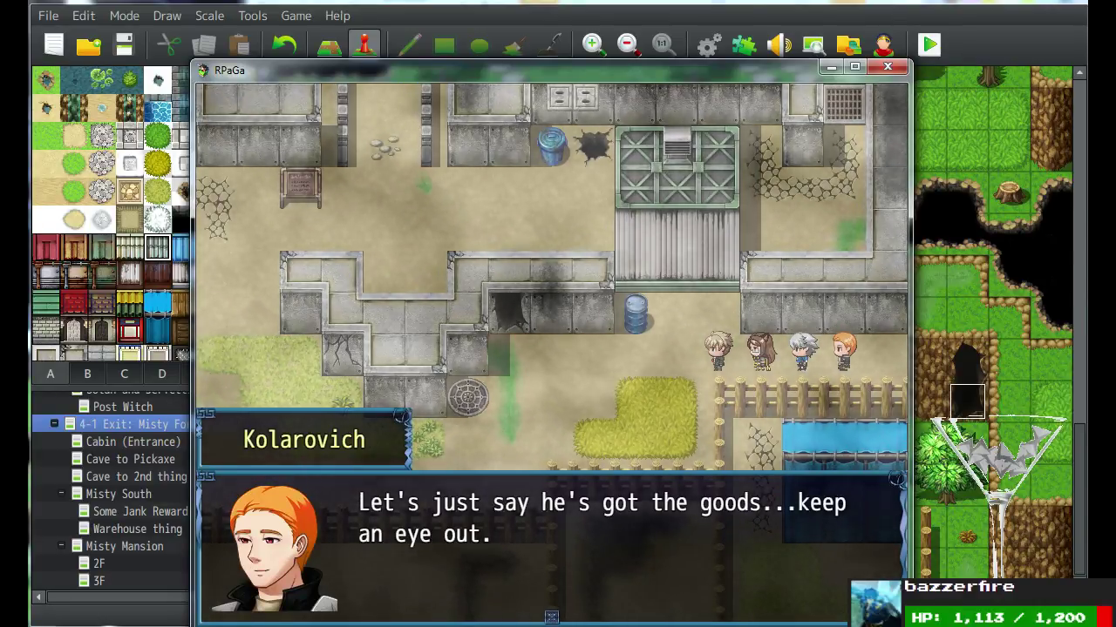
{"action": "key", "text": "Return"}
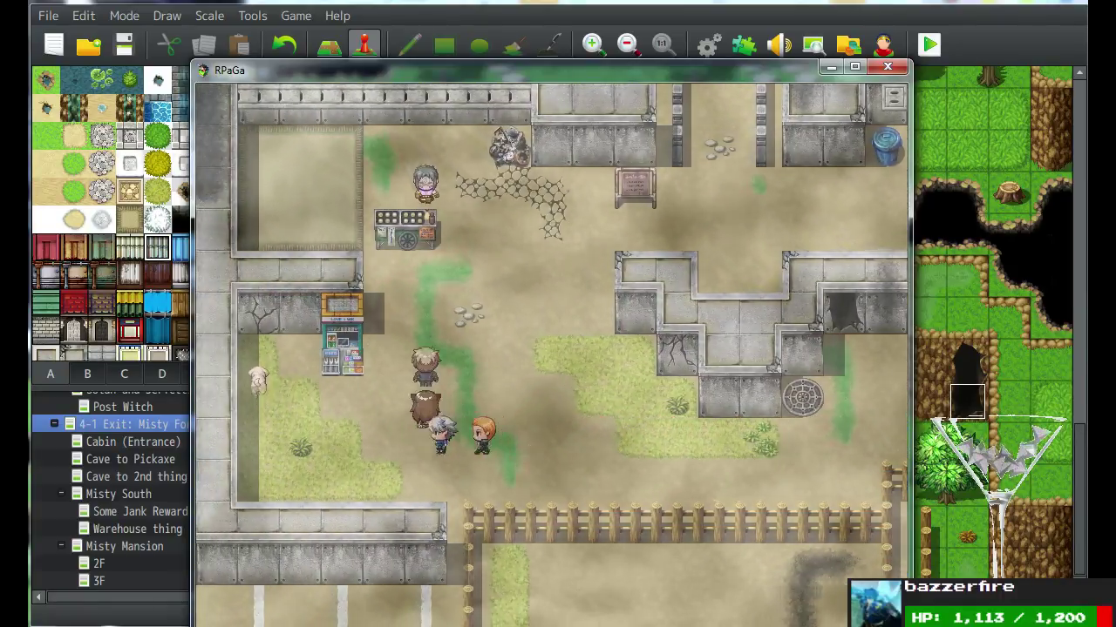
Talk to the vendor behind the black cart and examine the items for sale down to the Katana.
{"action": "key", "text": "Return"}
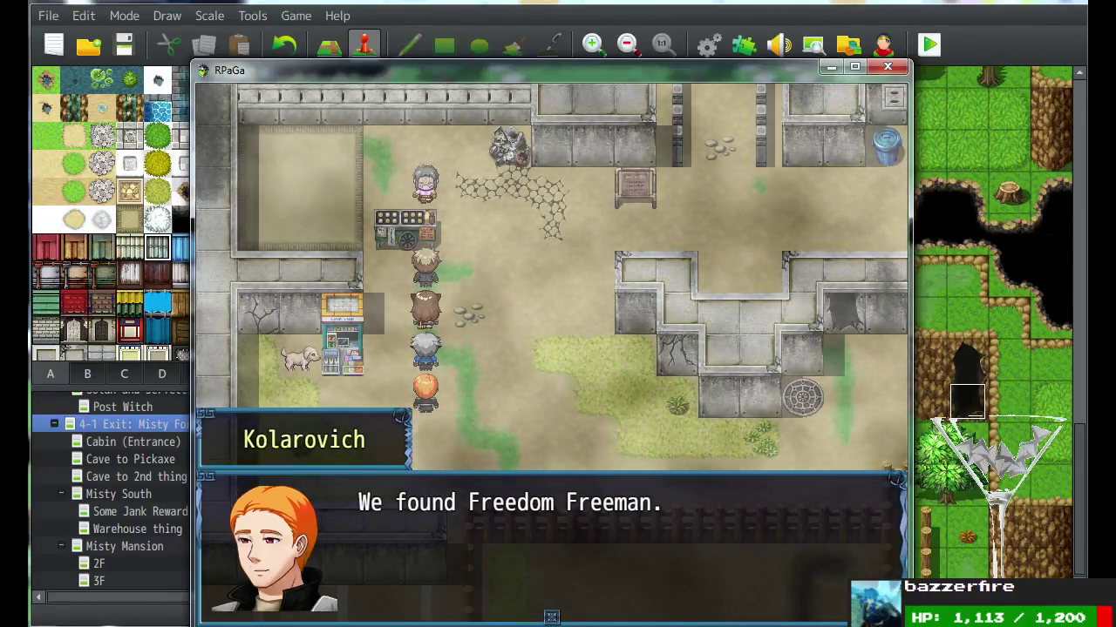
{"action": "key", "text": "Return"}
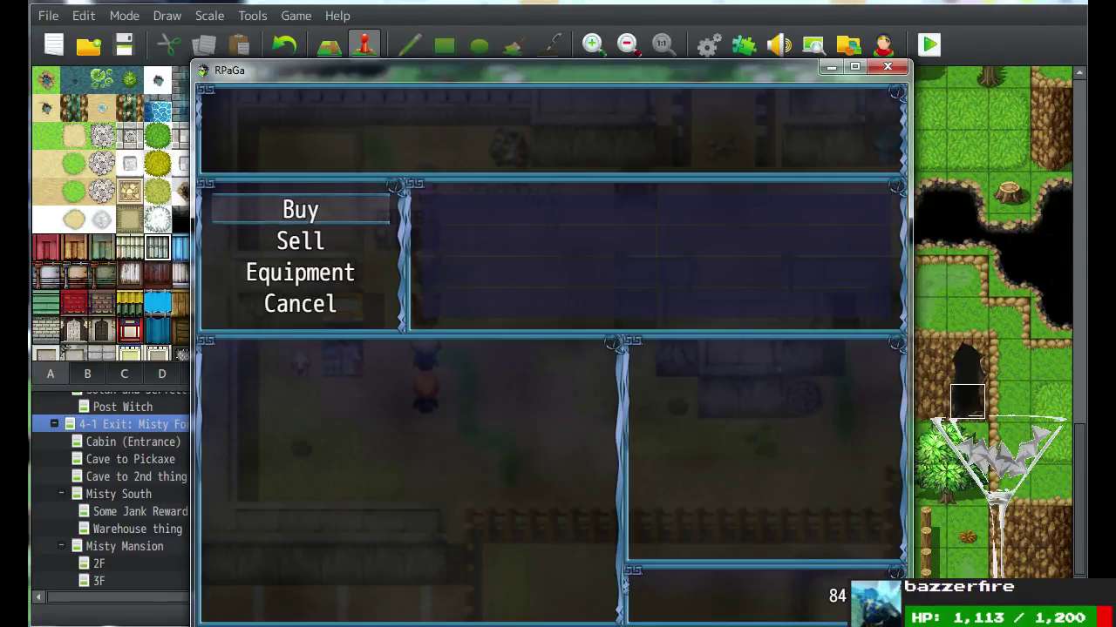
{"action": "key", "text": "Return"}
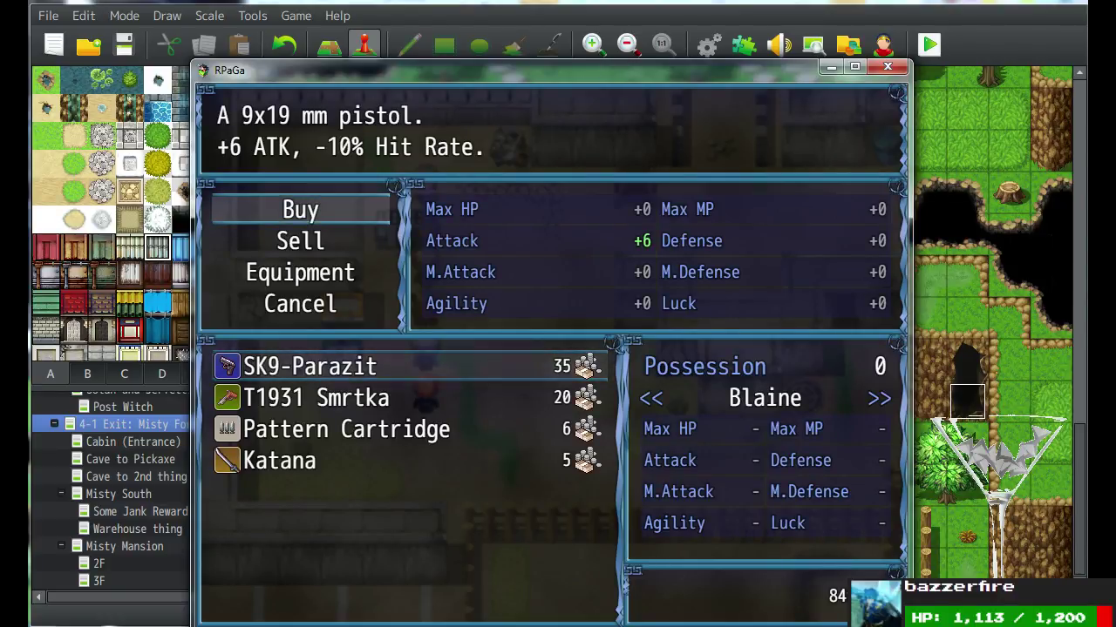
{"action": "key", "text": "Down"}
{"action": "key", "text": "Down"}
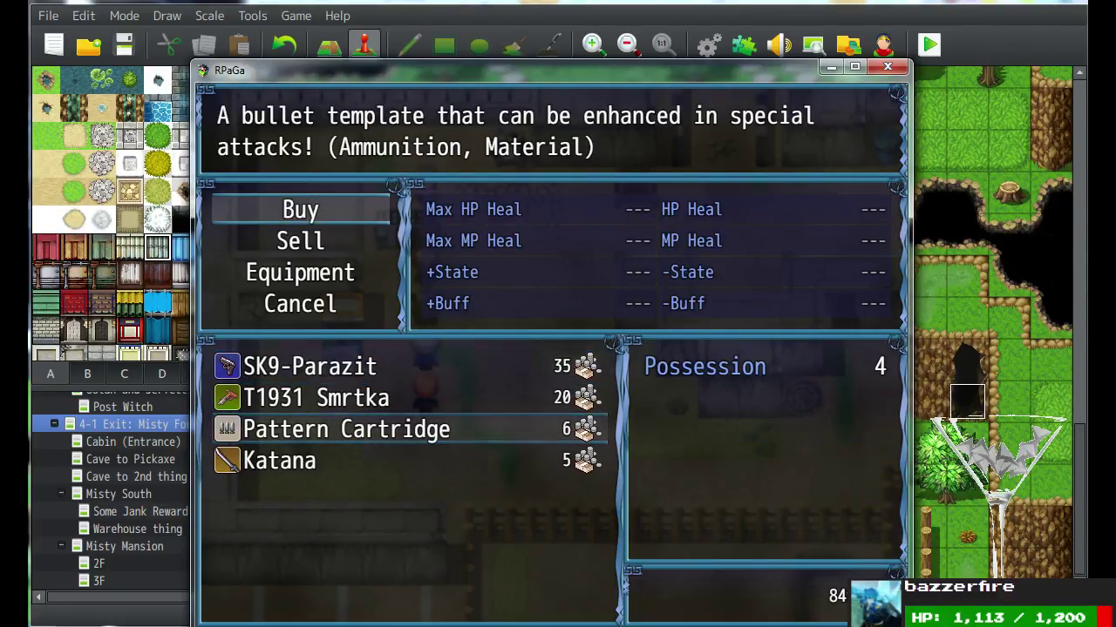
{"action": "key", "text": "Down"}
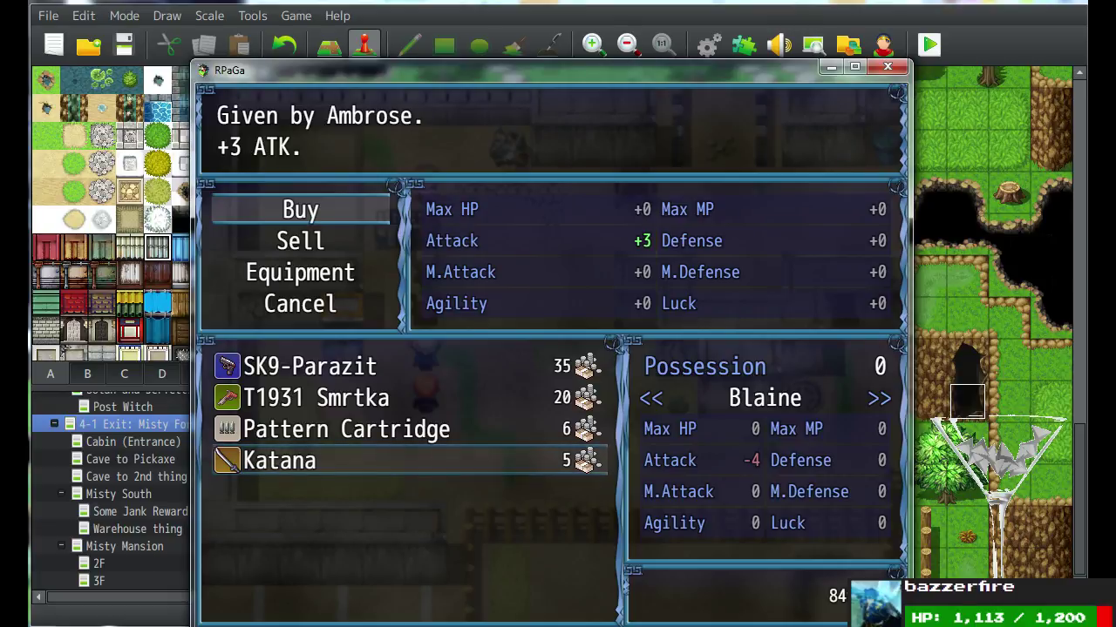
Close the playtest and open page 2 of the cart vendor's event on the West of Entrance map.
{"action": "key", "text": "alt+F4"}
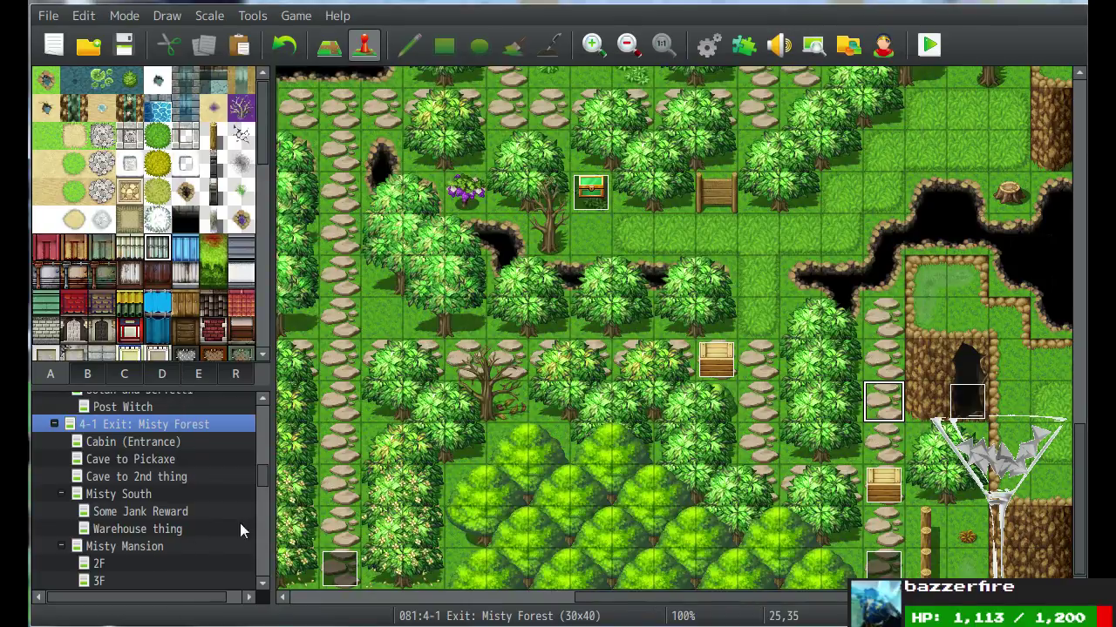
{"action": "left_click_drag", "start_coordinate": [262, 477], "coordinate": [260, 531]}
{"action": "scroll", "coordinate": [151, 475], "scroll_direction": "up", "scroll_amount": 4}
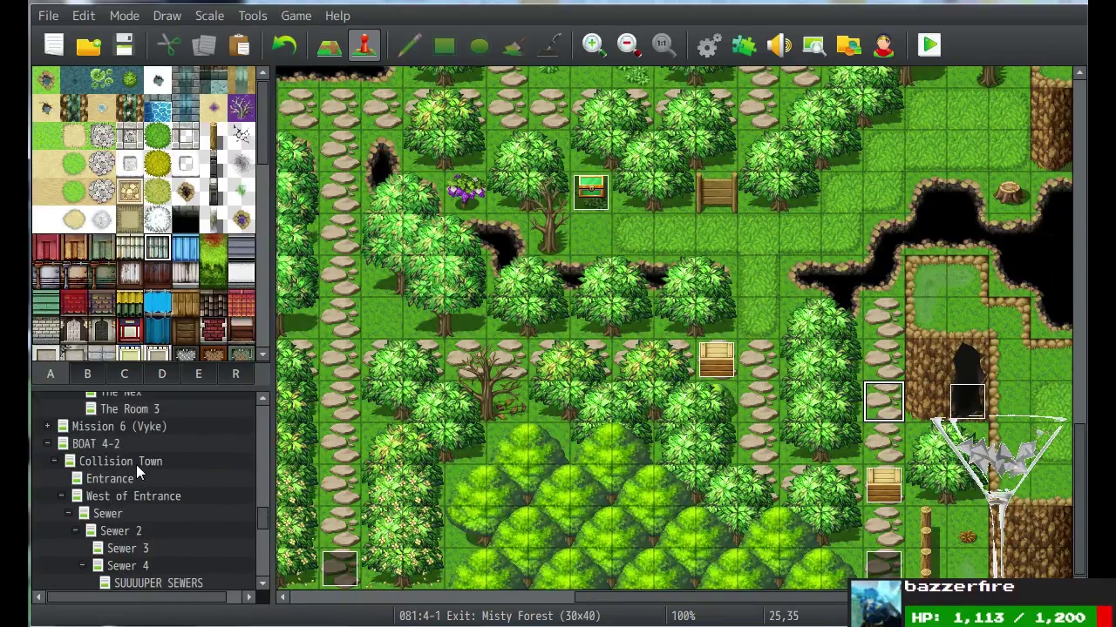
{"action": "left_click", "coordinate": [142, 480]}
{"action": "left_click", "coordinate": [153, 496]}
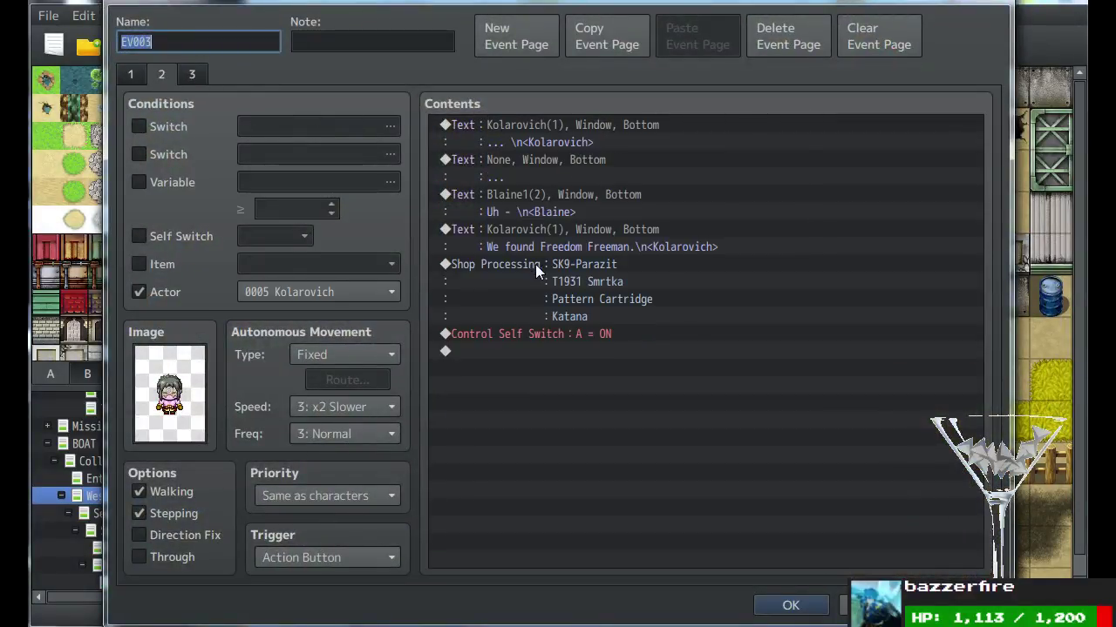
Remove the Katana from the merchandise in the vendor's Shop Processing command.
{"action": "double_click", "coordinate": [537, 264]}
{"action": "left_click", "coordinate": [637, 288]}
{"action": "key", "text": "Delete"}
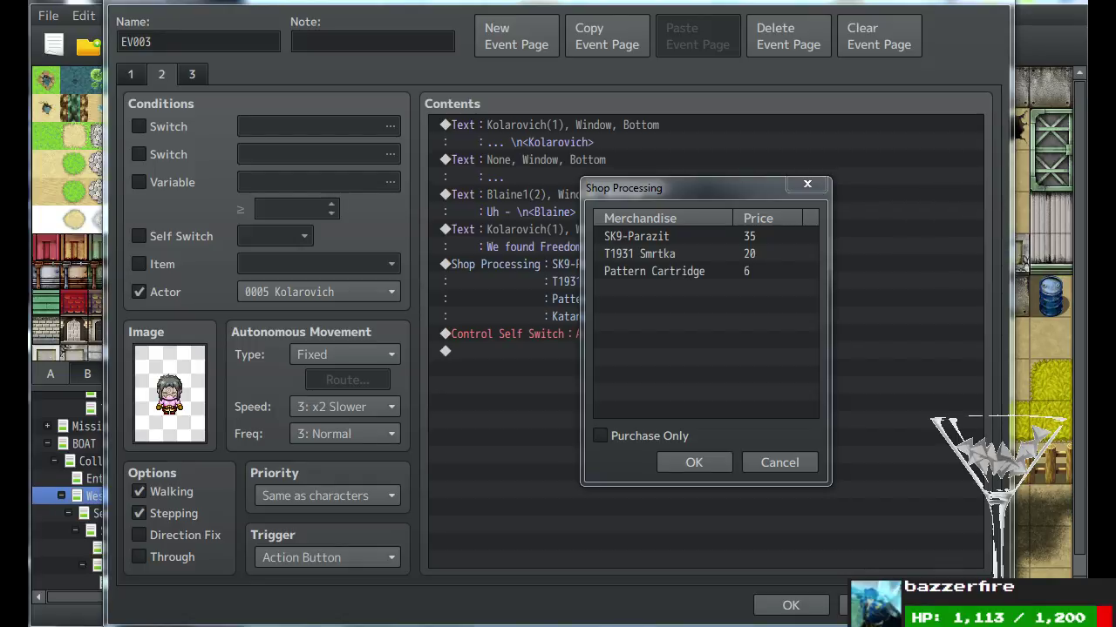
Add the item 0105 Scrap Metal at its standard price to the cart vendor's merchandise.
{"action": "double_click", "coordinate": [776, 306]}
{"action": "left_click", "coordinate": [787, 250]}
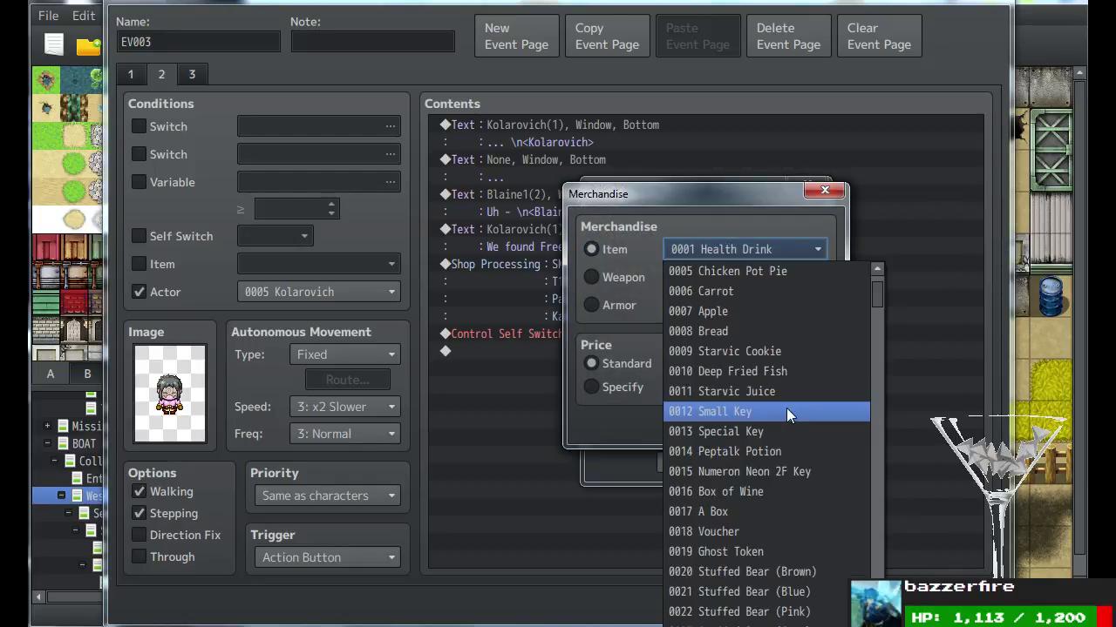
{"action": "scroll", "coordinate": [784, 418], "scroll_direction": "down", "scroll_amount": 20}
{"action": "scroll", "coordinate": [774, 440], "scroll_direction": "up", "scroll_amount": 12}
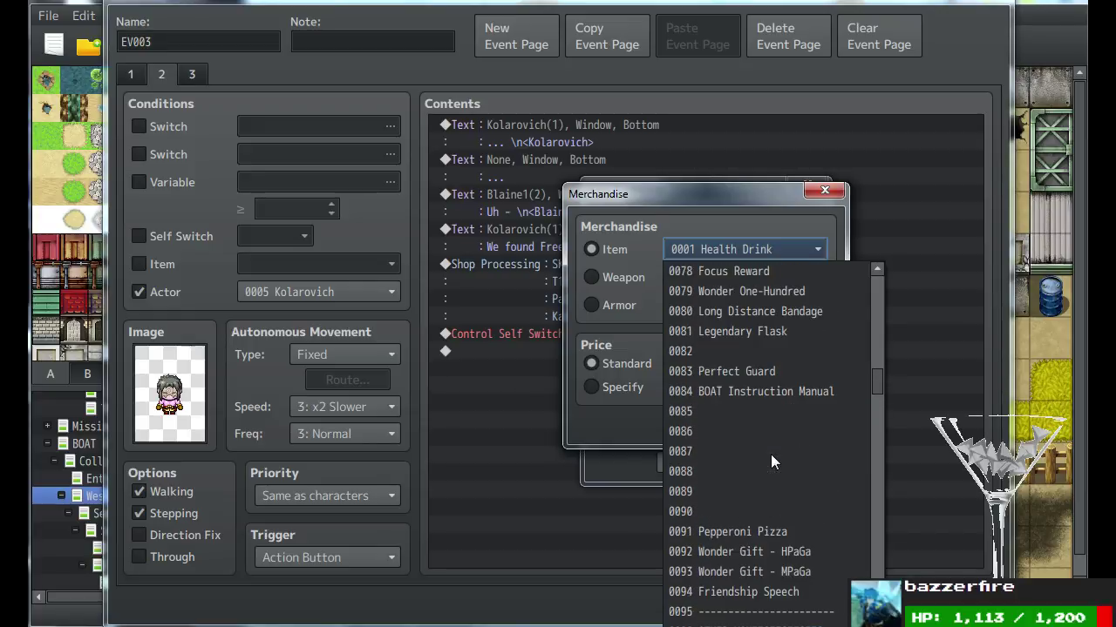
{"action": "scroll", "coordinate": [772, 452], "scroll_direction": "up", "scroll_amount": 7}
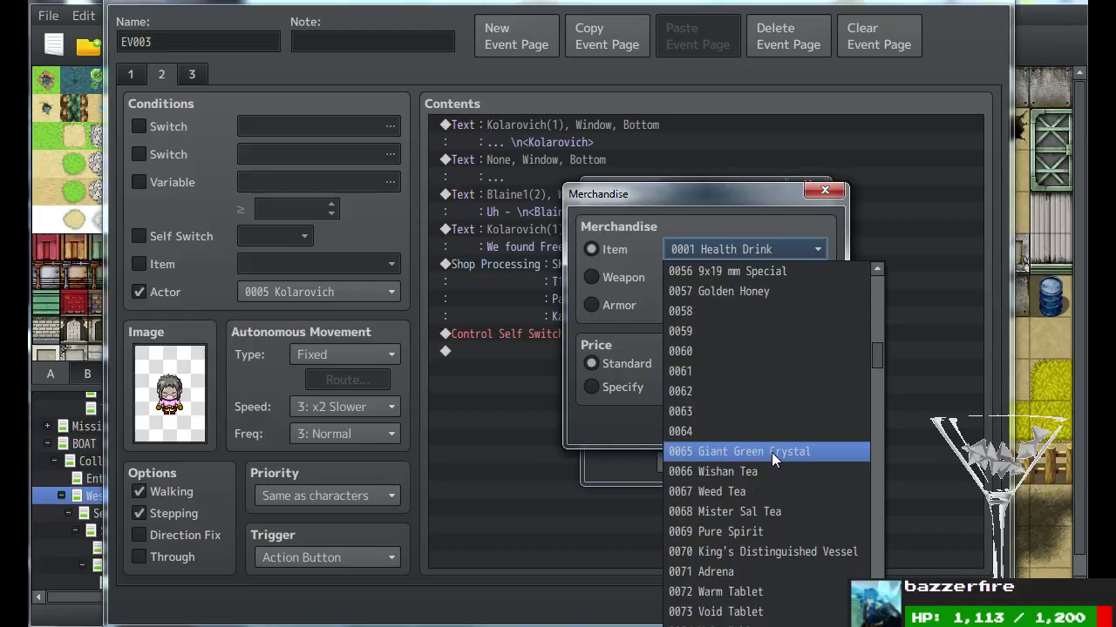
{"action": "scroll", "coordinate": [772, 452], "scroll_direction": "up", "scroll_amount": 14}
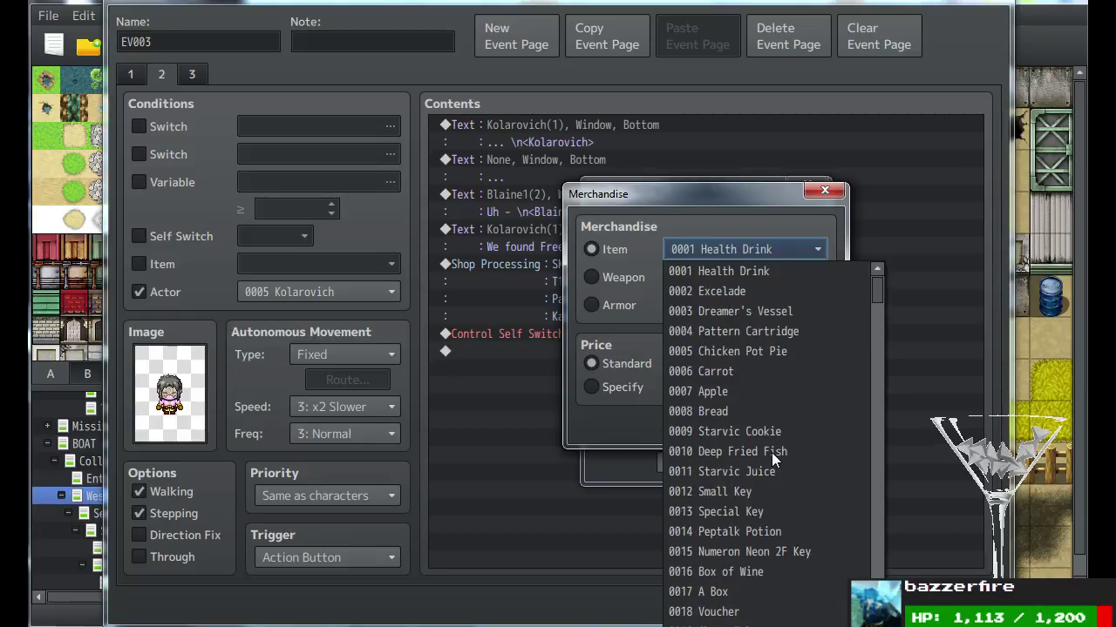
{"action": "scroll", "coordinate": [745, 488], "scroll_direction": "down", "scroll_amount": 5}
{"action": "scroll", "coordinate": [745, 491], "scroll_direction": "down", "scroll_amount": 8}
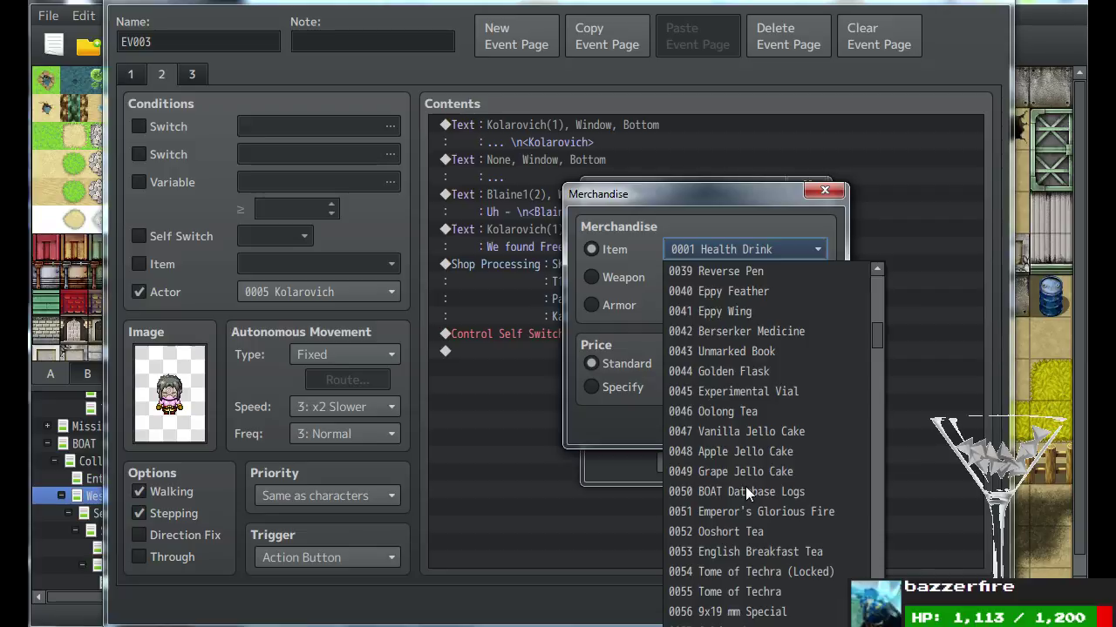
{"action": "scroll", "coordinate": [746, 492], "scroll_direction": "down", "scroll_amount": 2}
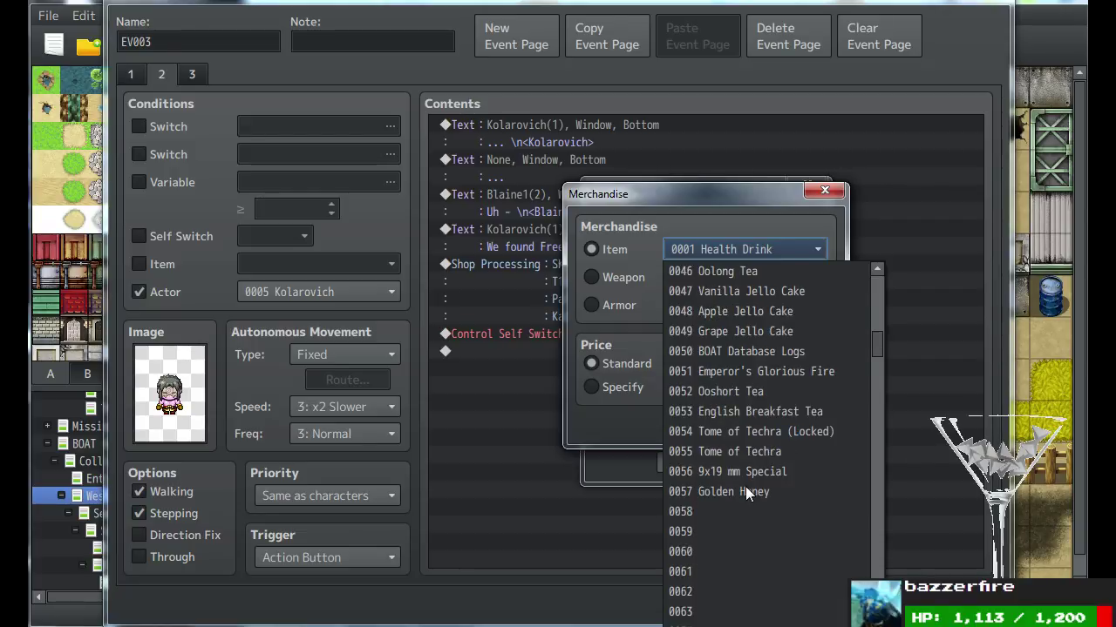
{"action": "scroll", "coordinate": [746, 491], "scroll_direction": "down", "scroll_amount": 5}
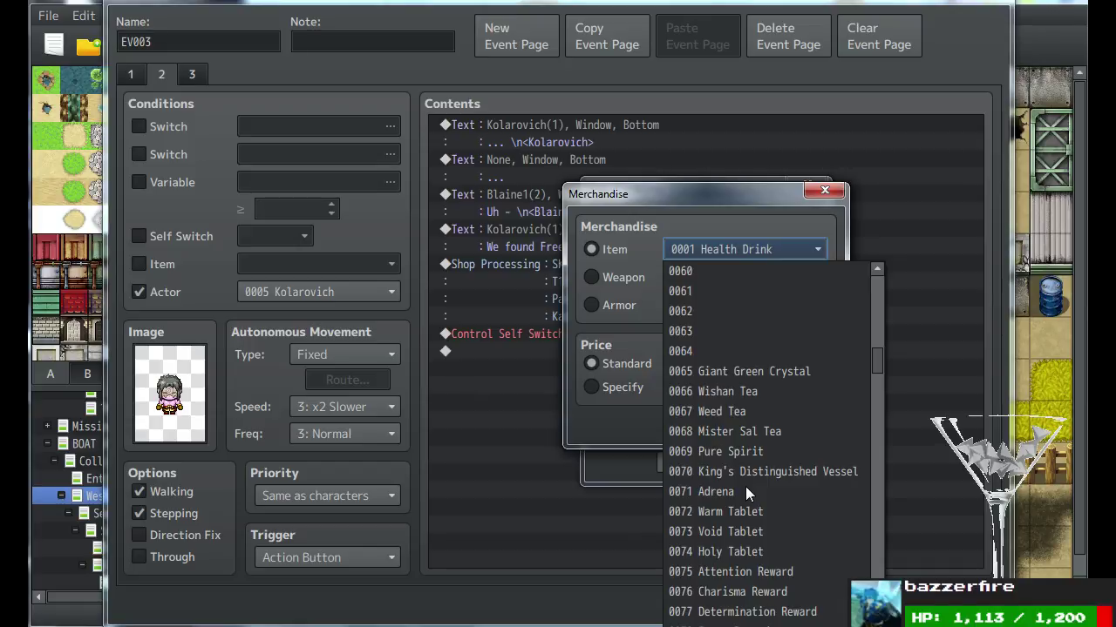
{"action": "scroll", "coordinate": [745, 486], "scroll_direction": "down", "scroll_amount": 9}
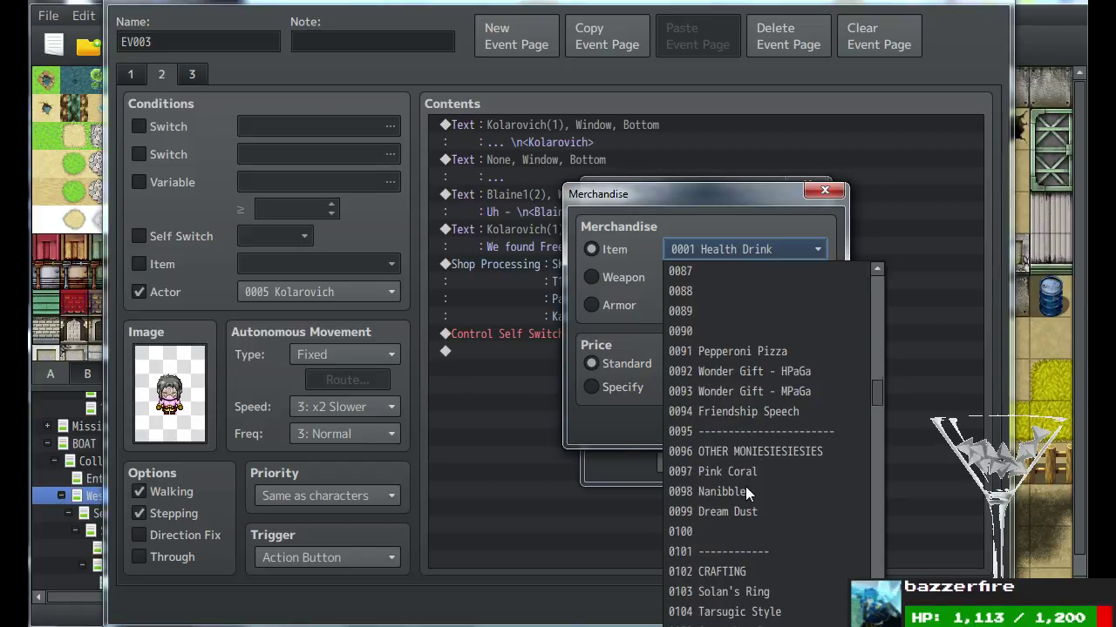
{"action": "left_click_drag", "start_coordinate": [876, 387], "coordinate": [880, 302]}
{"action": "scroll", "coordinate": [724, 503], "scroll_direction": "up", "scroll_amount": 5}
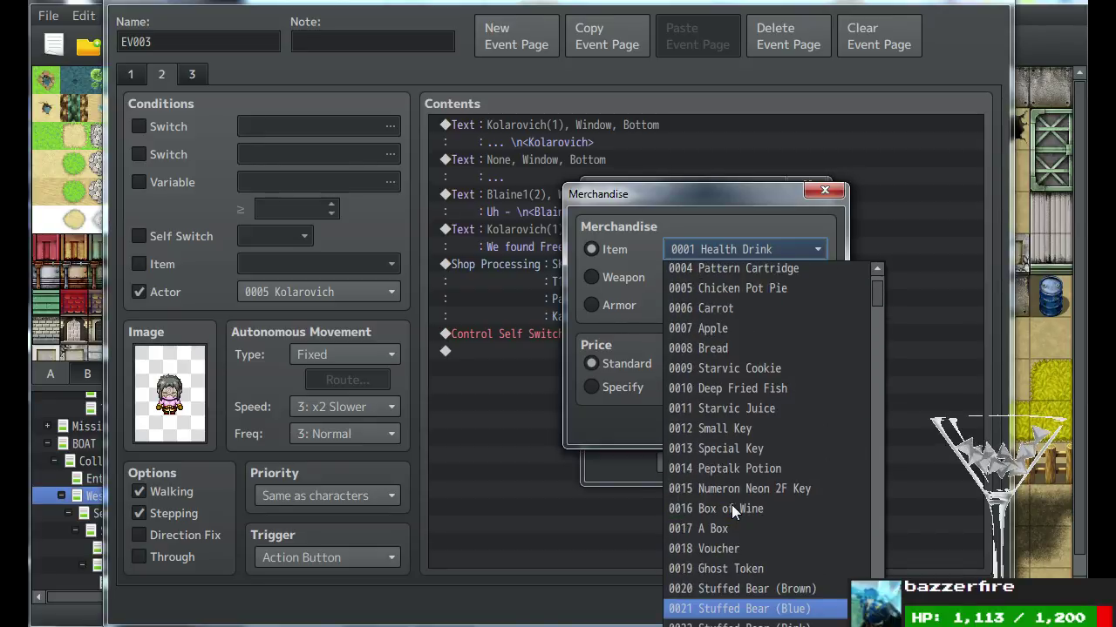
{"action": "scroll", "coordinate": [732, 494], "scroll_direction": "down", "scroll_amount": 5}
{"action": "scroll", "coordinate": [739, 498], "scroll_direction": "down", "scroll_amount": 14}
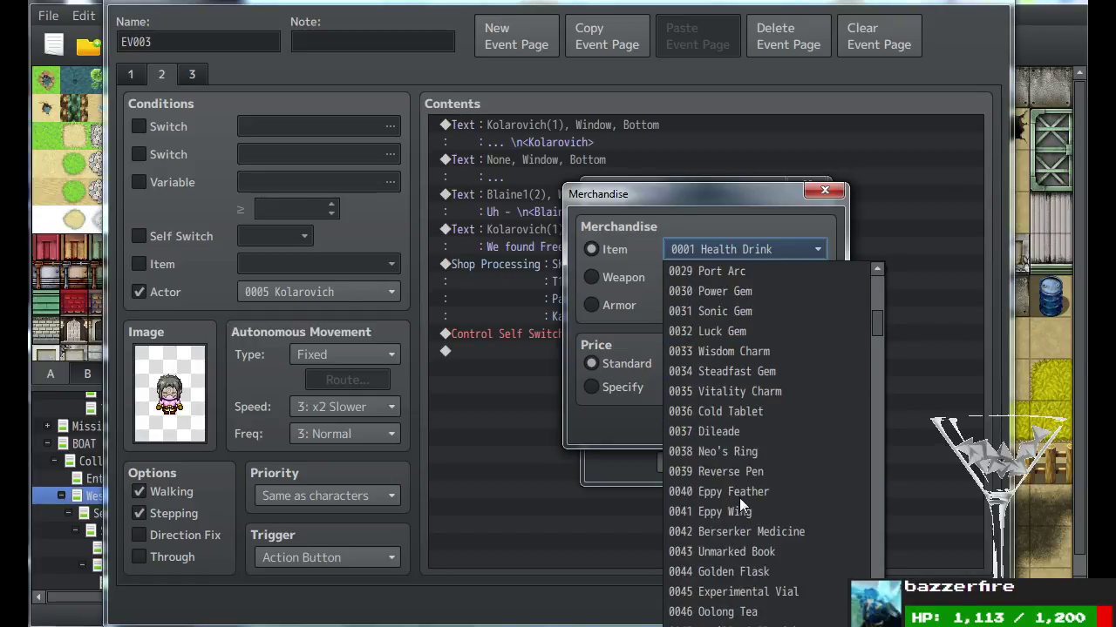
{"action": "scroll", "coordinate": [739, 497], "scroll_direction": "down", "scroll_amount": 12}
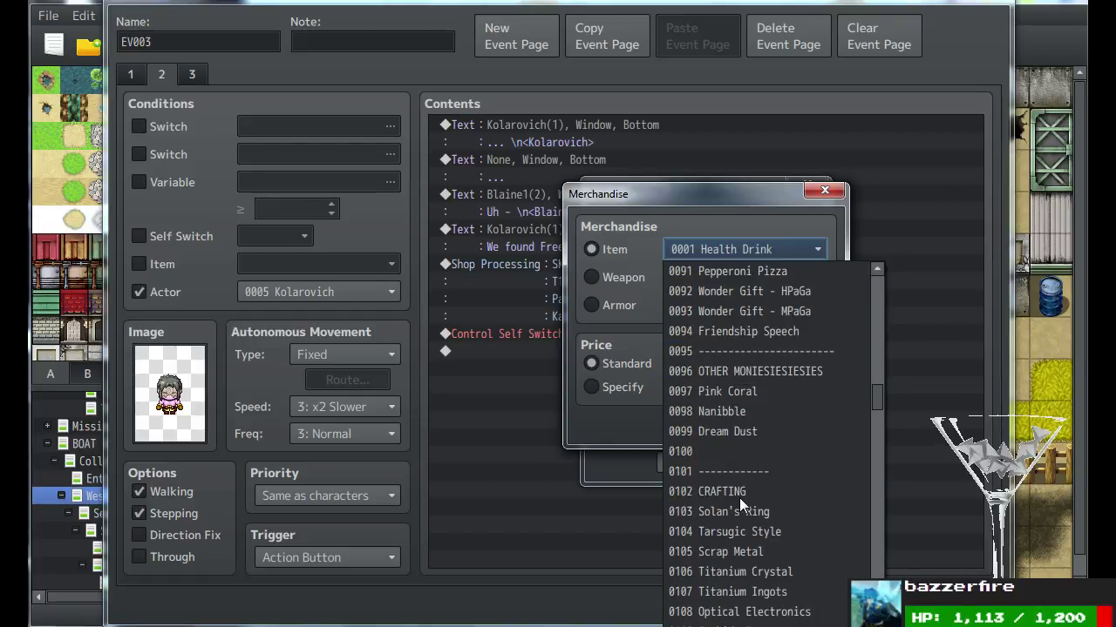
{"action": "scroll", "coordinate": [739, 509], "scroll_direction": "down", "scroll_amount": 1}
{"action": "left_click", "coordinate": [741, 477]}
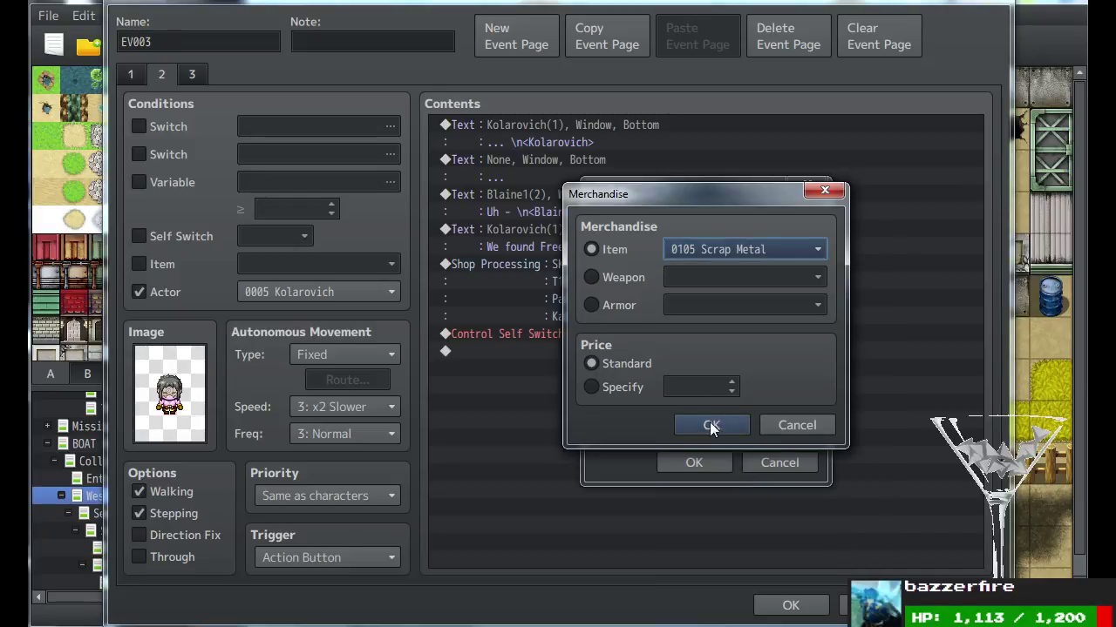
{"action": "left_click", "coordinate": [711, 425]}
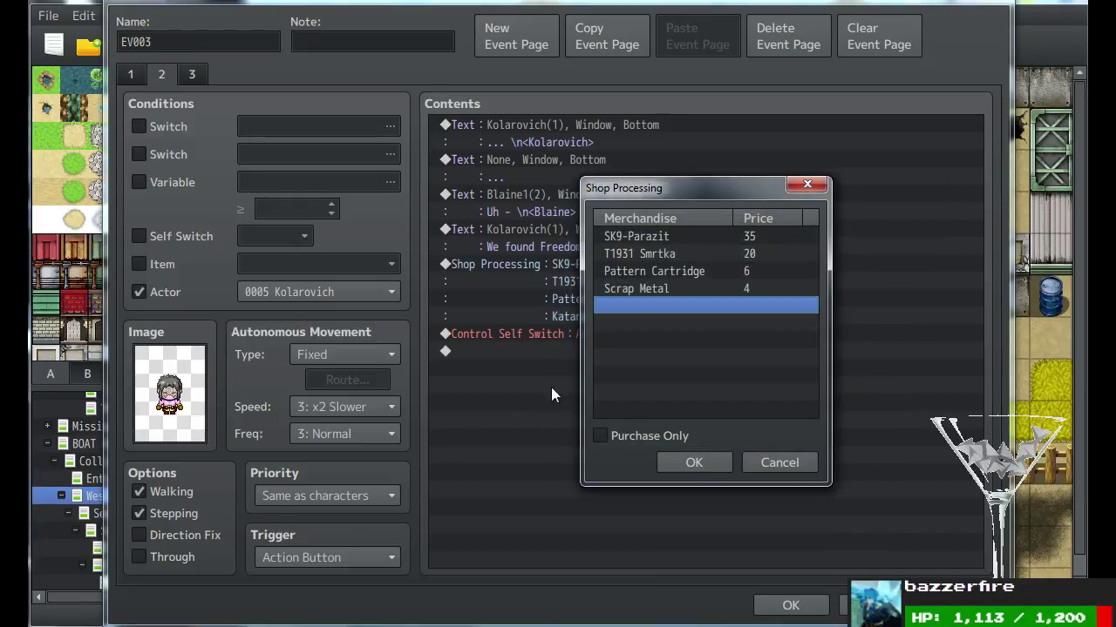
Add the item 0327 Chew Gel at its standard price to the cart vendor's merchandise.
{"action": "double_click", "coordinate": [642, 308]}
{"action": "left_click", "coordinate": [733, 244]}
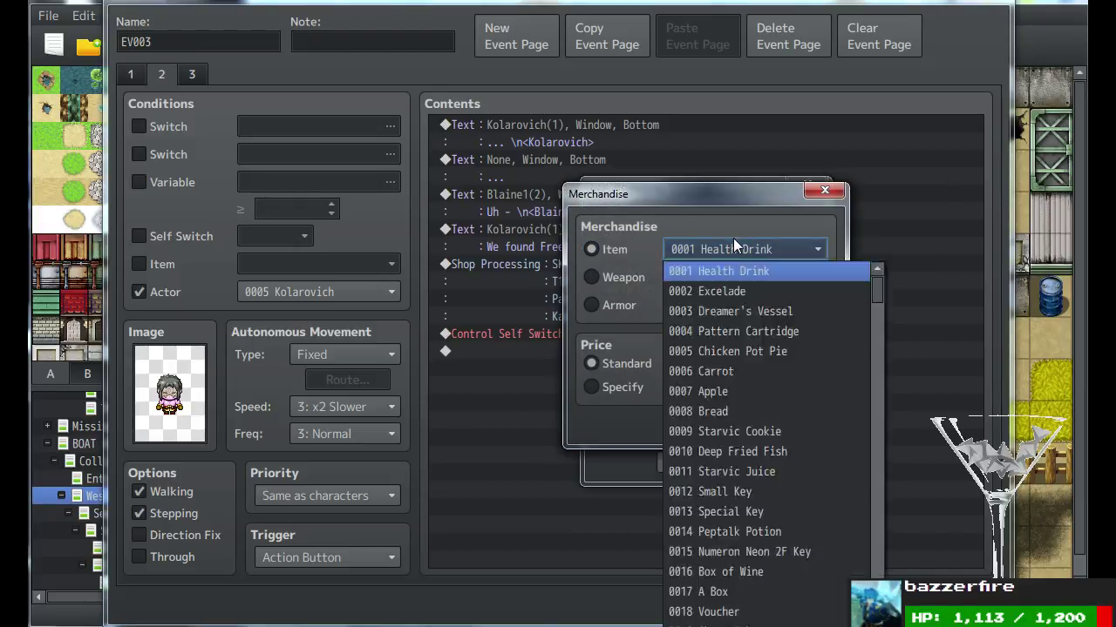
{"action": "left_click_drag", "start_coordinate": [877, 284], "coordinate": [881, 433]}
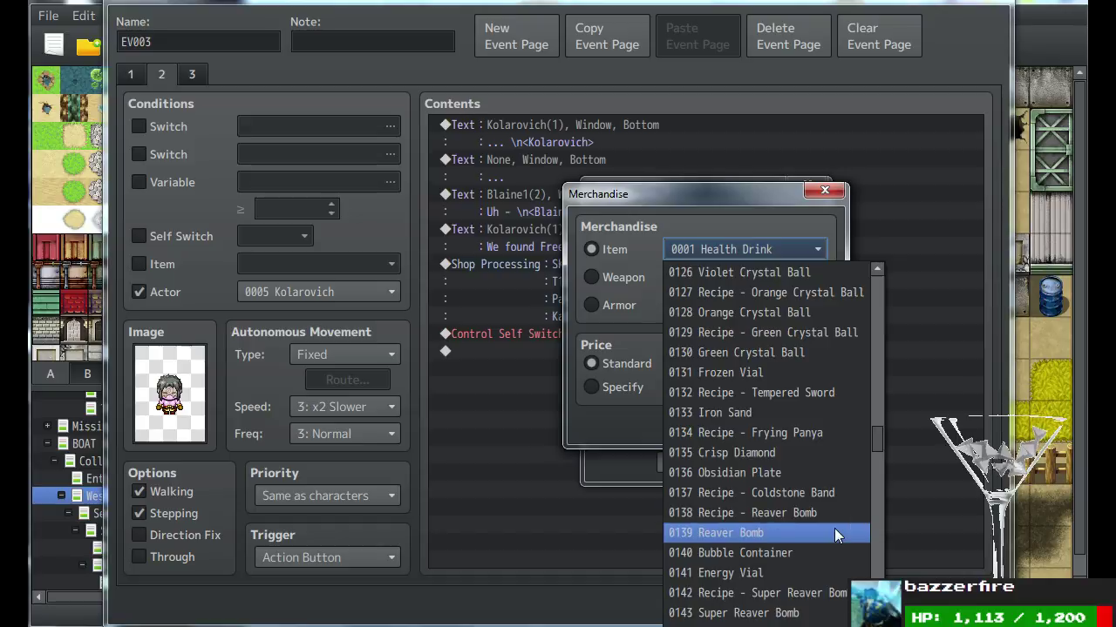
{"action": "scroll", "coordinate": [763, 505], "scroll_direction": "up", "scroll_amount": 2}
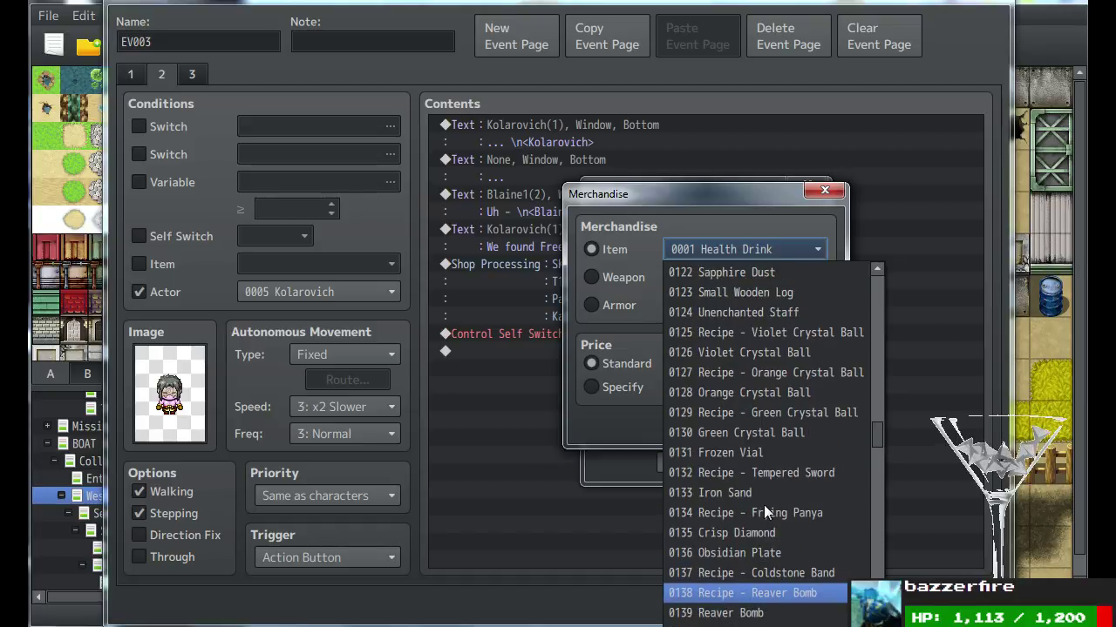
{"action": "scroll", "coordinate": [763, 505], "scroll_direction": "up", "scroll_amount": 2}
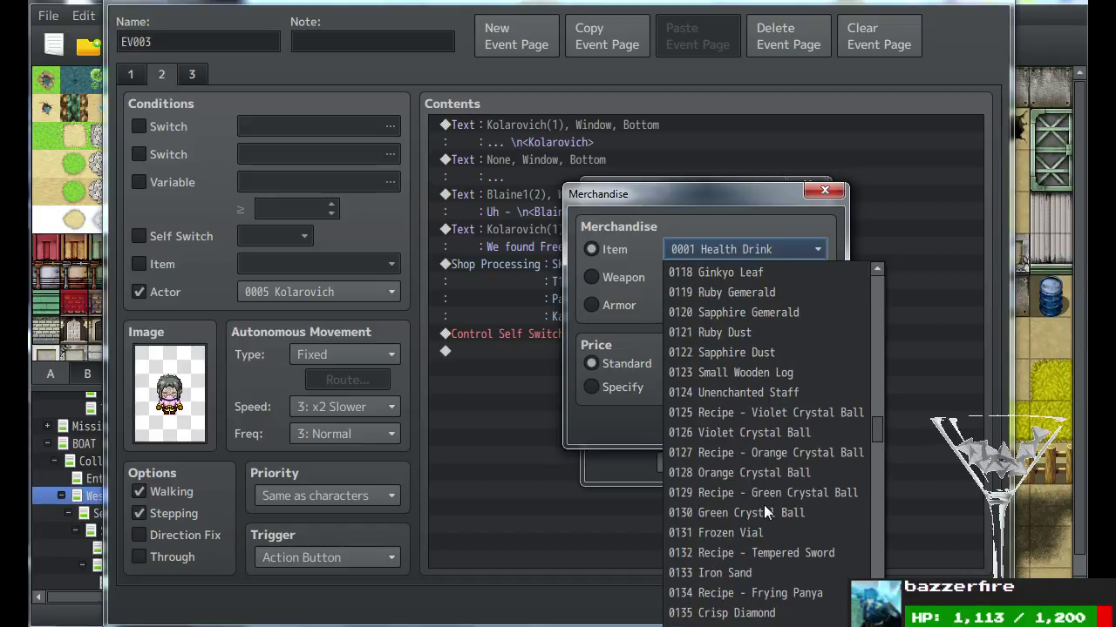
{"action": "scroll", "coordinate": [764, 505], "scroll_direction": "up", "scroll_amount": 7}
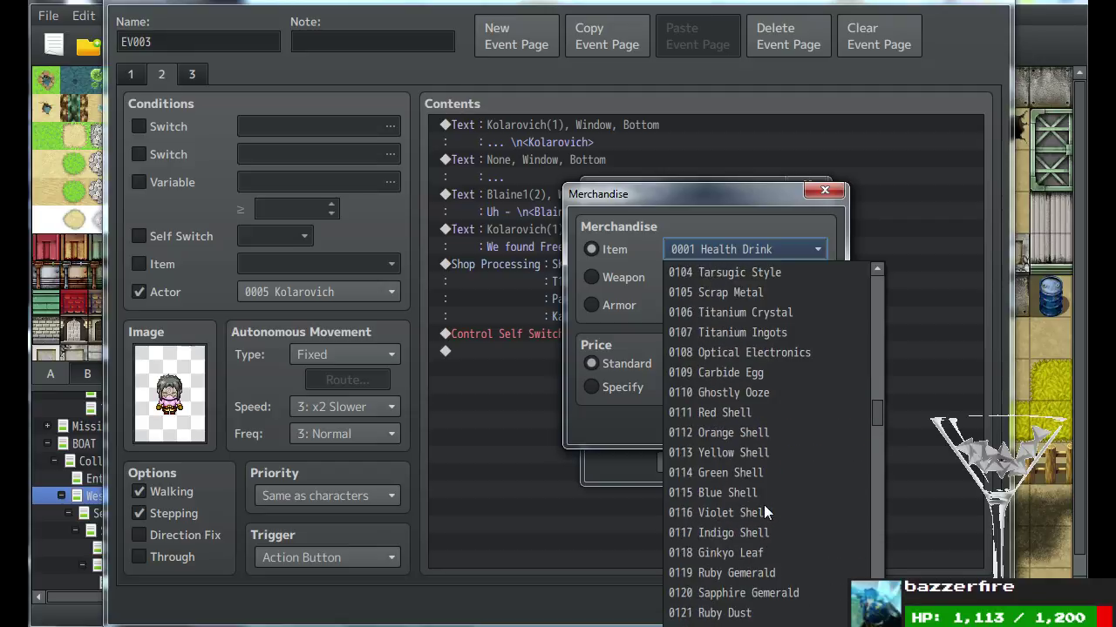
{"action": "scroll", "coordinate": [763, 504], "scroll_direction": "up", "scroll_amount": 2}
{"action": "scroll", "coordinate": [764, 505], "scroll_direction": "down", "scroll_amount": 20}
{"action": "scroll", "coordinate": [750, 529], "scroll_direction": "down", "scroll_amount": 11}
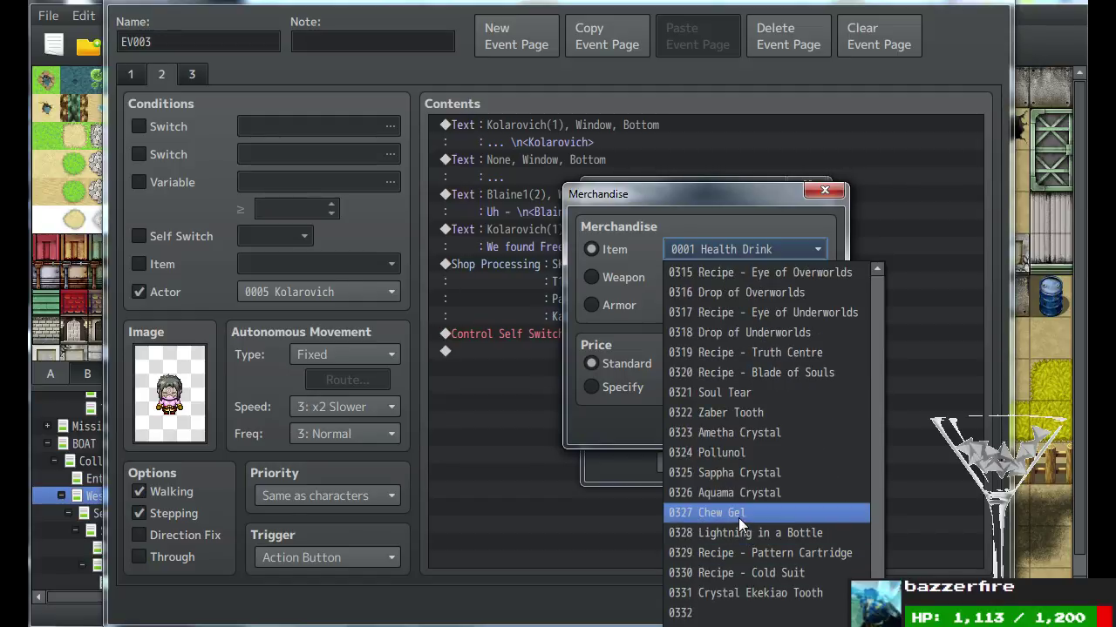
{"action": "left_click", "coordinate": [738, 516]}
{"action": "left_click", "coordinate": [685, 427]}
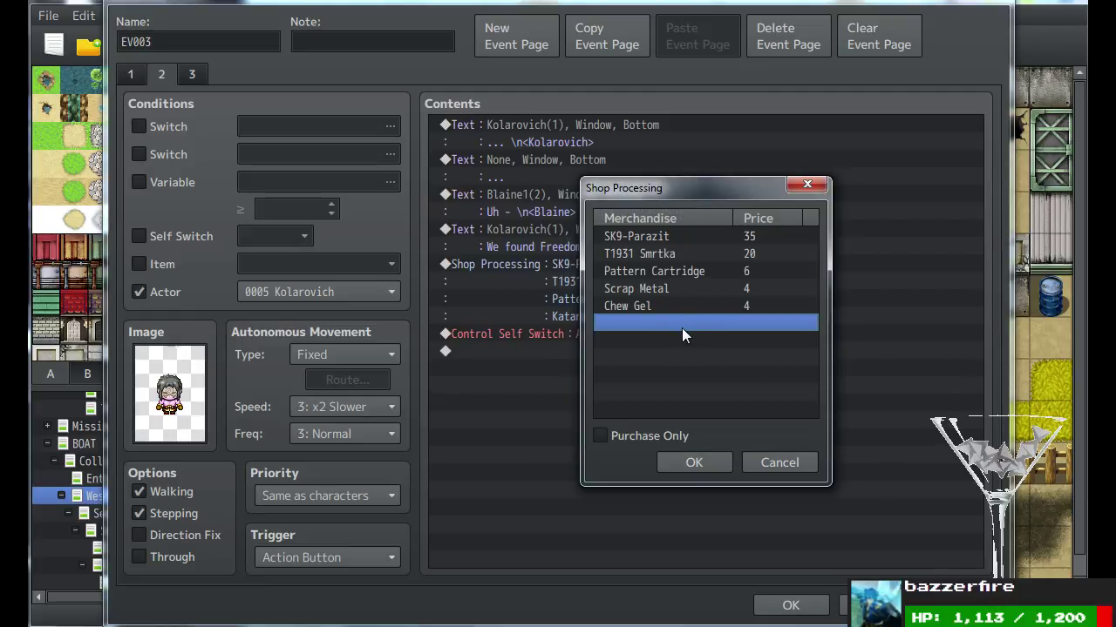
Add Lightning in a Bottle at its standard price to the merchandise and save the Shop Processing command.
{"action": "double_click", "coordinate": [680, 324]}
{"action": "left_click", "coordinate": [760, 250]}
{"action": "scroll", "coordinate": [797, 551], "scroll_direction": "down", "scroll_amount": 20}
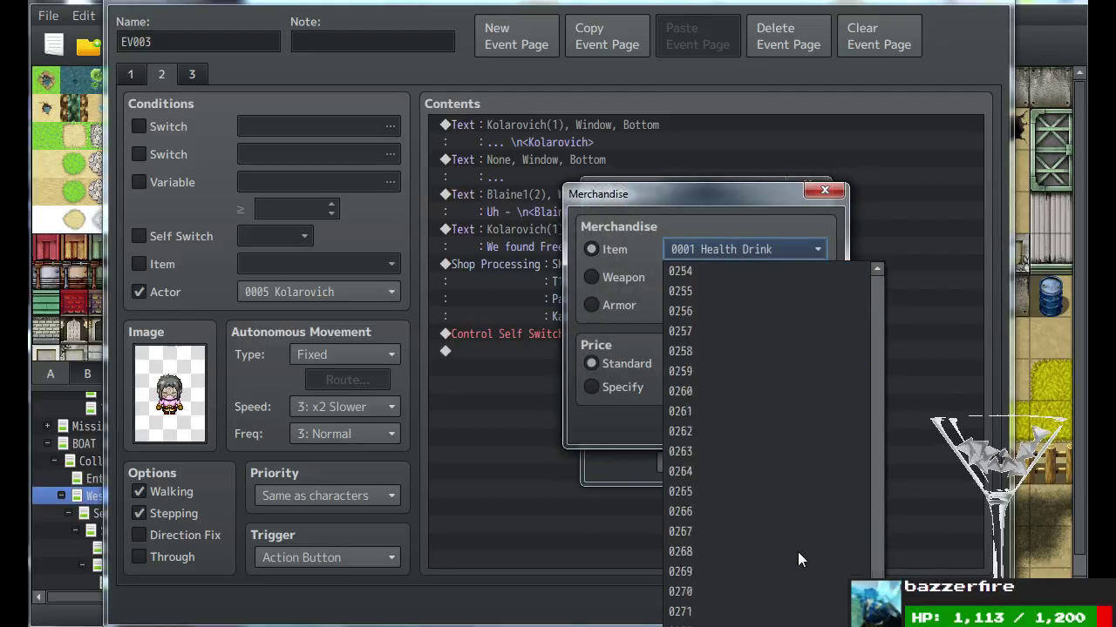
{"action": "scroll", "coordinate": [797, 551], "scroll_direction": "down", "scroll_amount": 20}
{"action": "left_click", "coordinate": [773, 358]}
{"action": "left_click", "coordinate": [695, 422]}
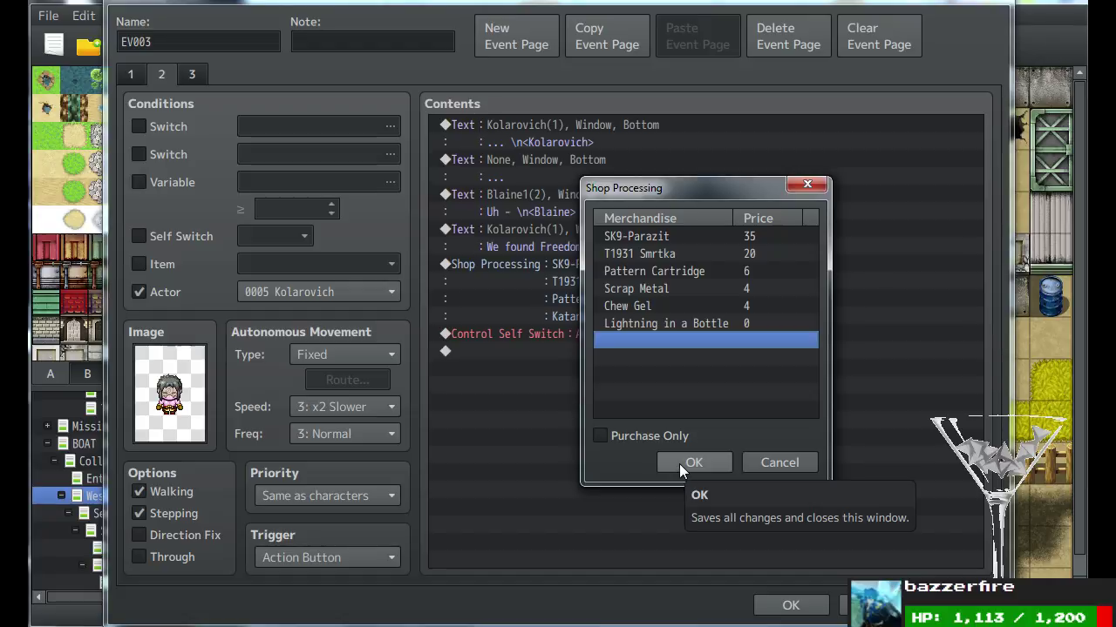
{"action": "left_click", "coordinate": [679, 464]}
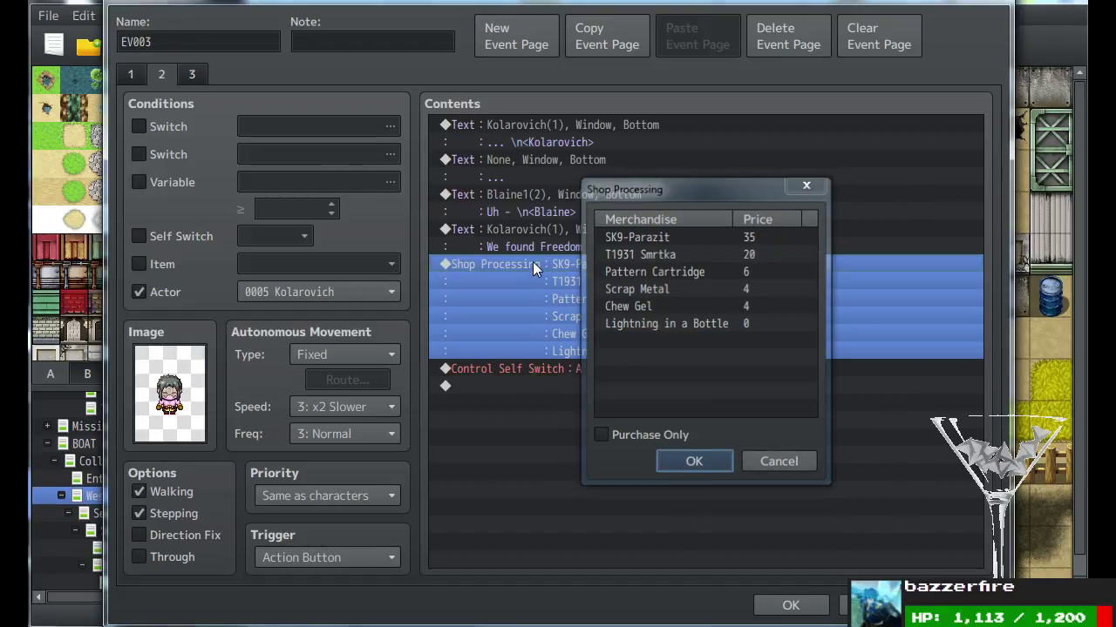
Replace the Shop Processing command on page 3 with the updated one from page 2 and save the event.
{"action": "key", "text": "Escape"}
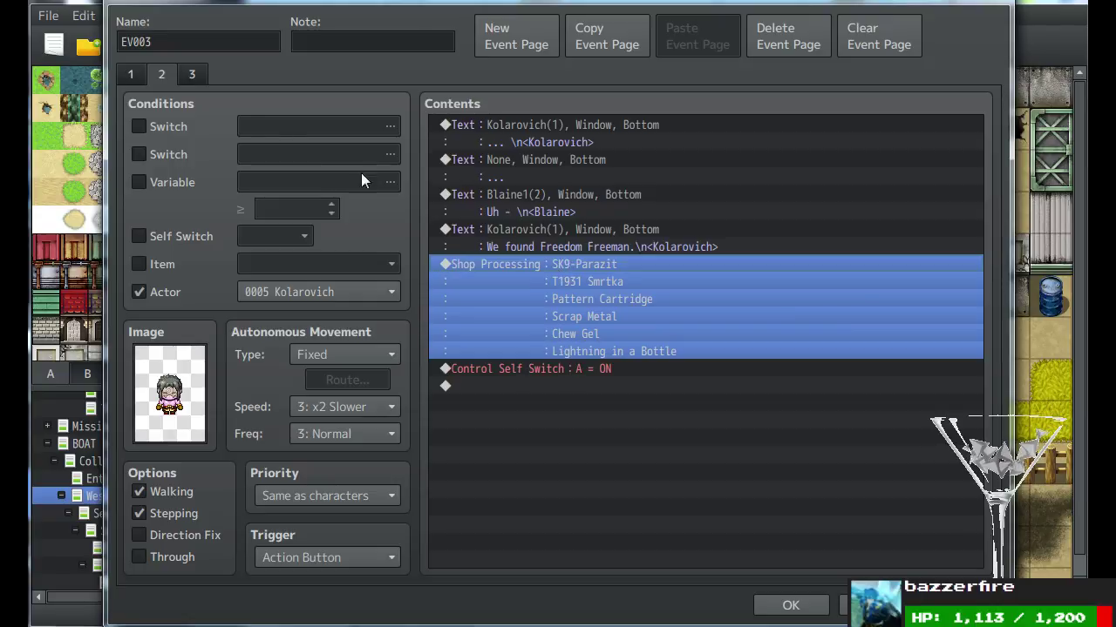
{"action": "left_click", "coordinate": [196, 75]}
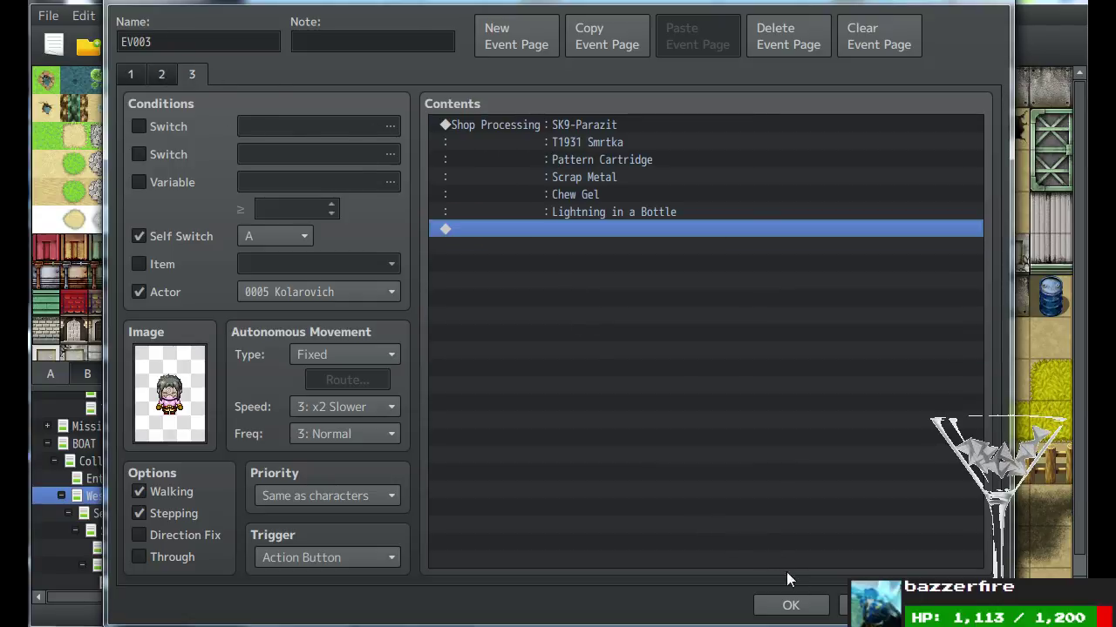
{"action": "left_click", "coordinate": [790, 604]}
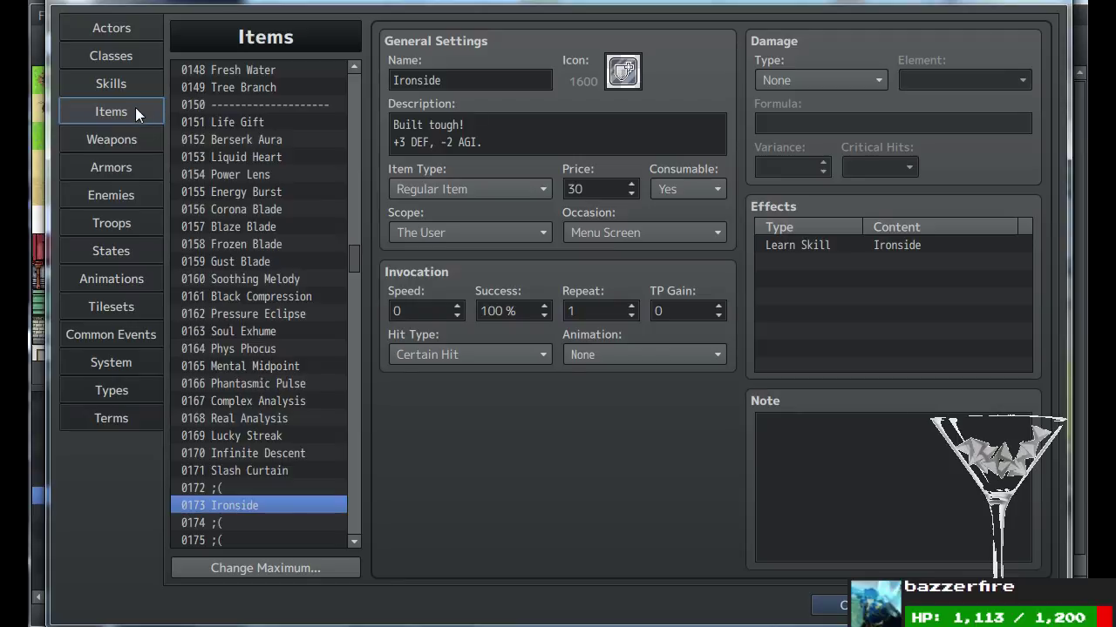
Set the price of item 0328 Lightning in a Bottle to 10 in the database and save it.
{"action": "left_click_drag", "start_coordinate": [354, 258], "coordinate": [352, 449]}
{"action": "left_click", "coordinate": [257, 322]}
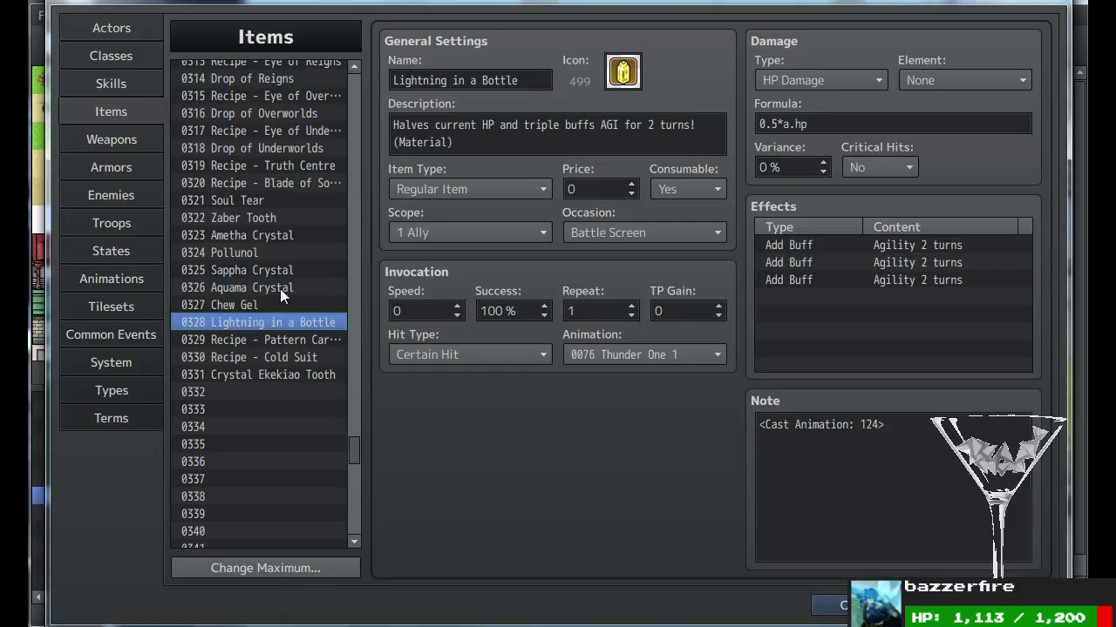
{"action": "double_click", "coordinate": [590, 188]}
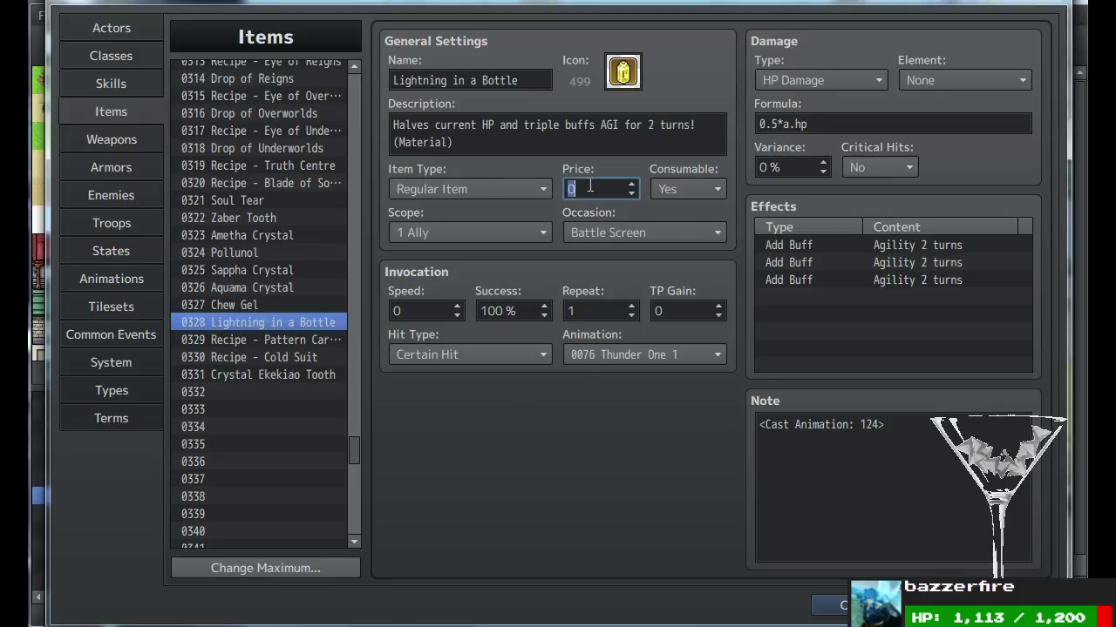
{"action": "left_click", "coordinate": [858, 605]}
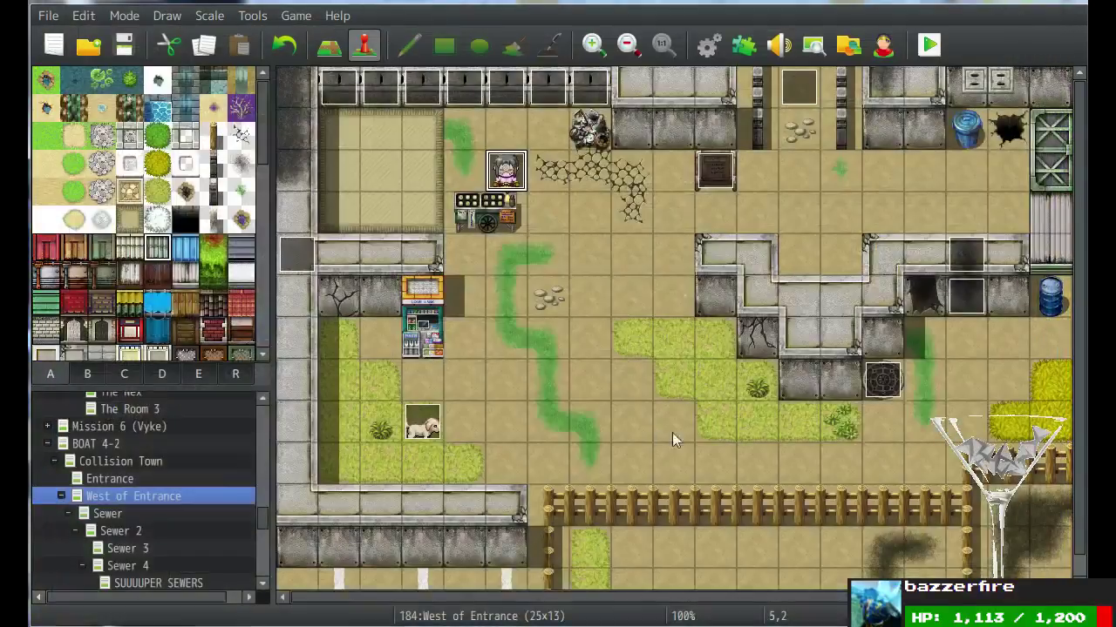
Remove Pattern Cartridge from the cart vendor's Shop Processing merchandise on event page 2.
{"action": "left_click", "coordinate": [799, 392]}
{"action": "double_click", "coordinate": [760, 376]}
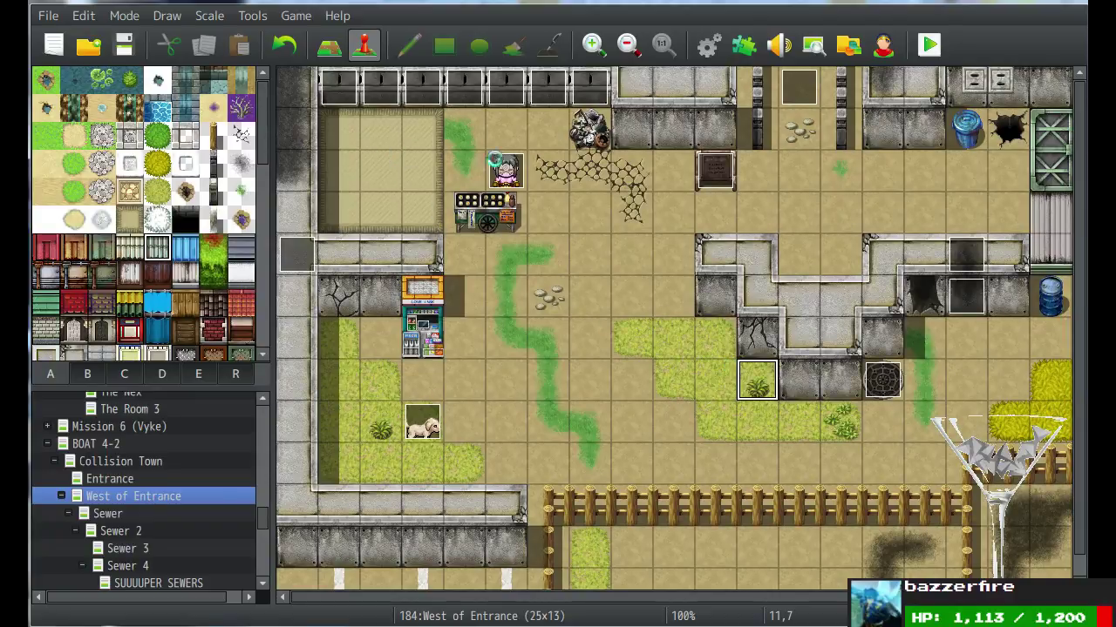
{"action": "double_click", "coordinate": [504, 172]}
{"action": "left_click", "coordinate": [162, 77]}
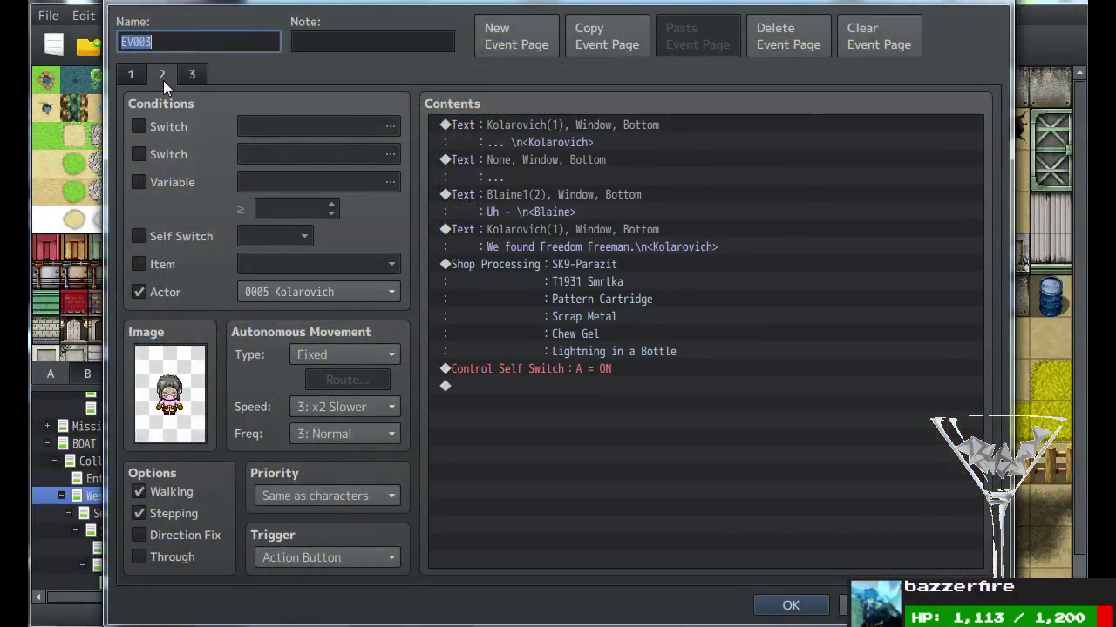
{"action": "left_click", "coordinate": [192, 77]}
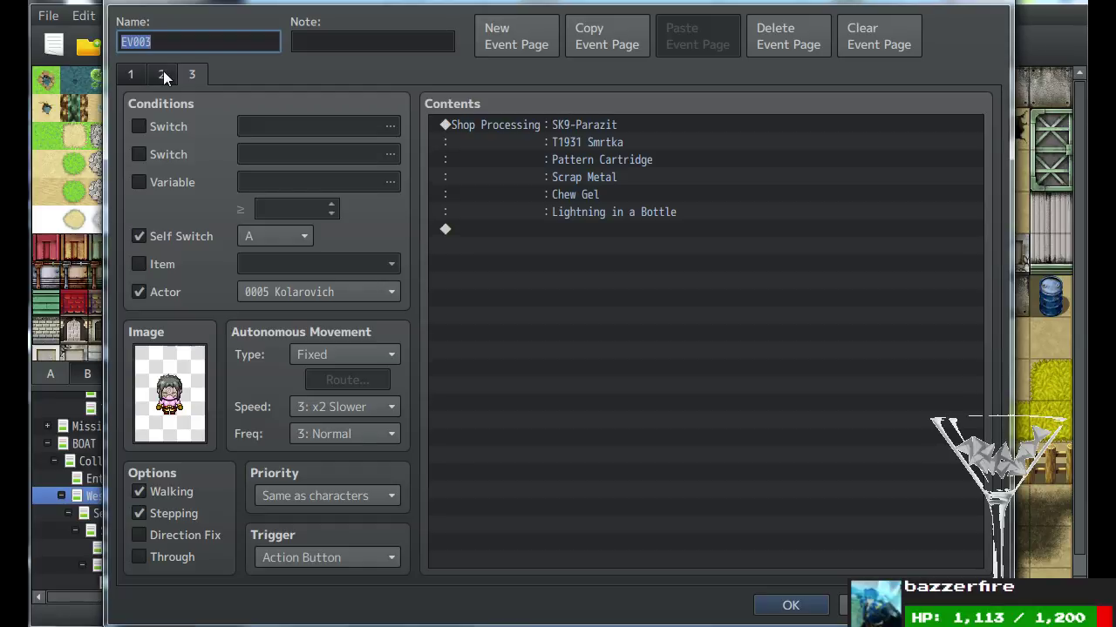
{"action": "left_click", "coordinate": [163, 73]}
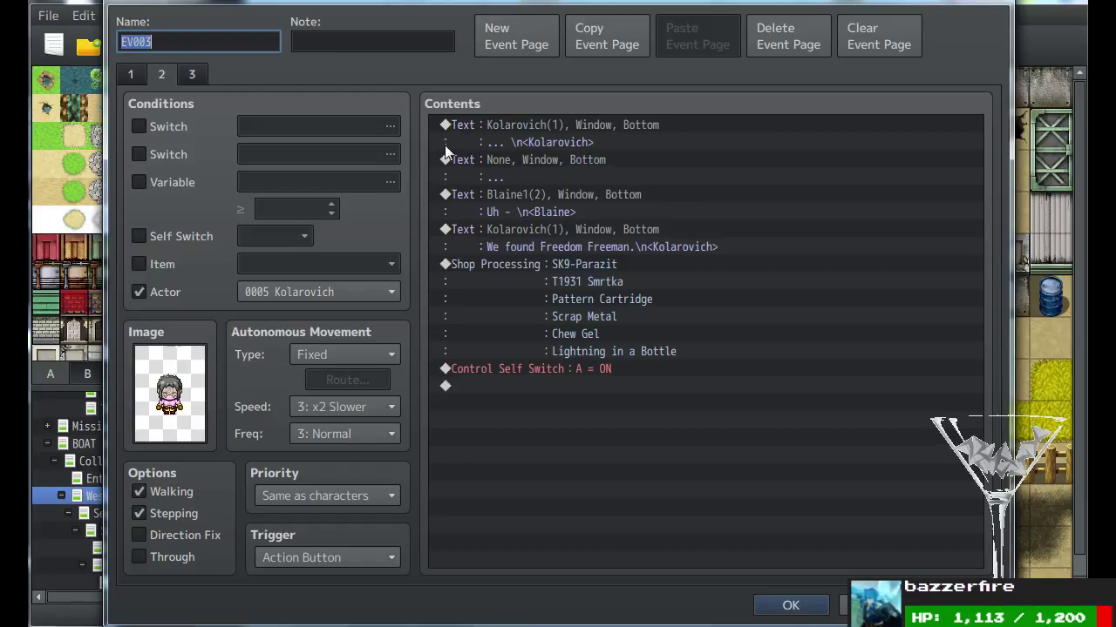
{"action": "double_click", "coordinate": [588, 258]}
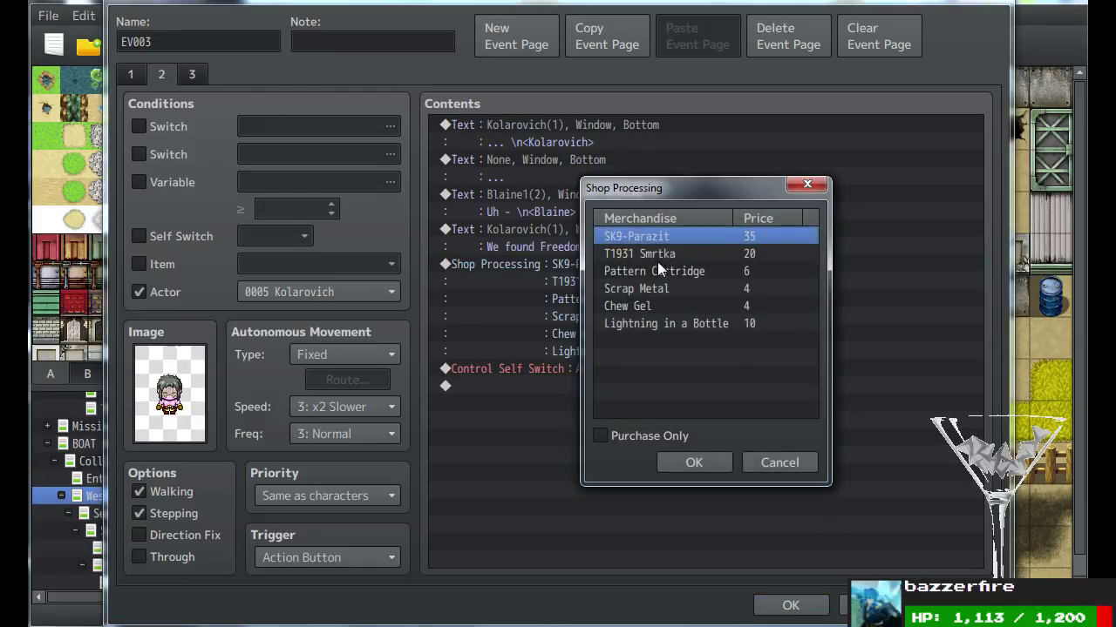
{"action": "left_click", "coordinate": [660, 253]}
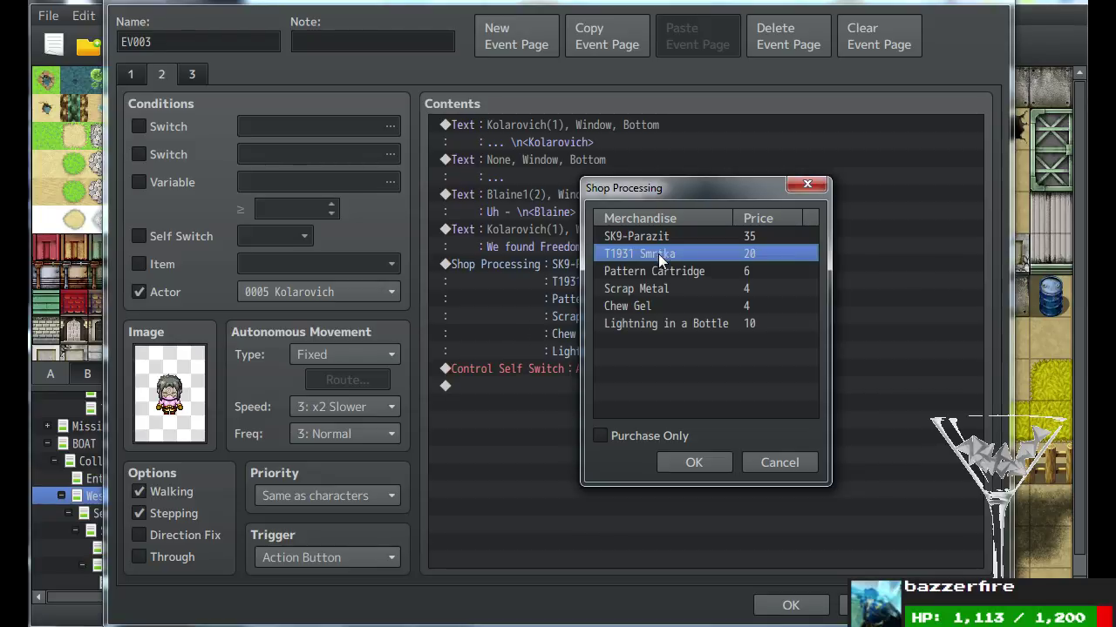
{"action": "left_click", "coordinate": [653, 271]}
{"action": "key", "text": "Delete"}
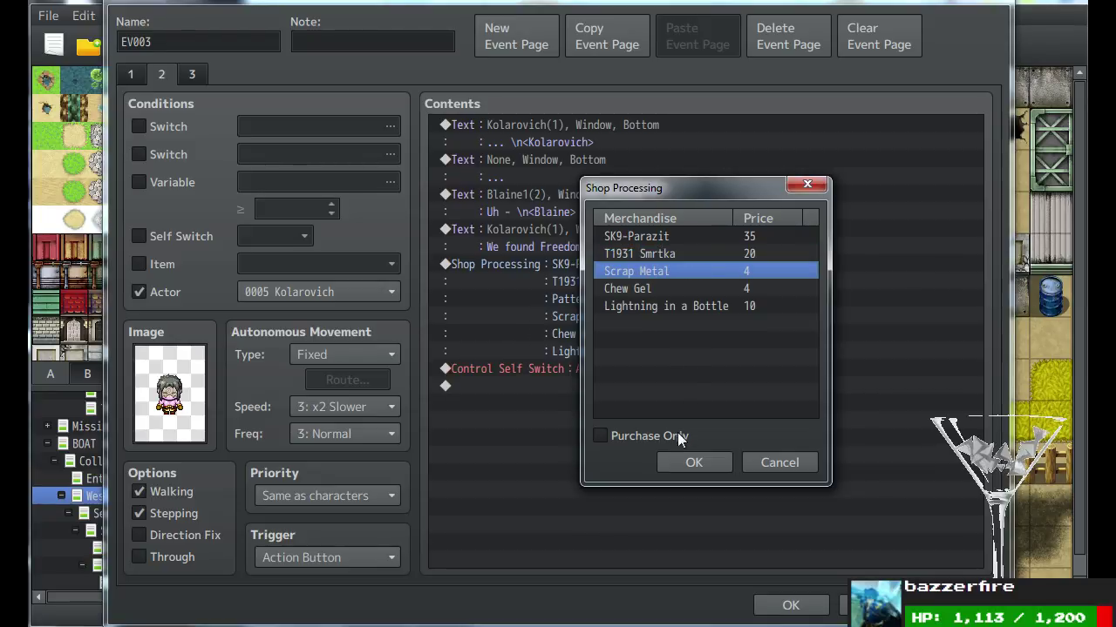
{"action": "left_click", "coordinate": [672, 461]}
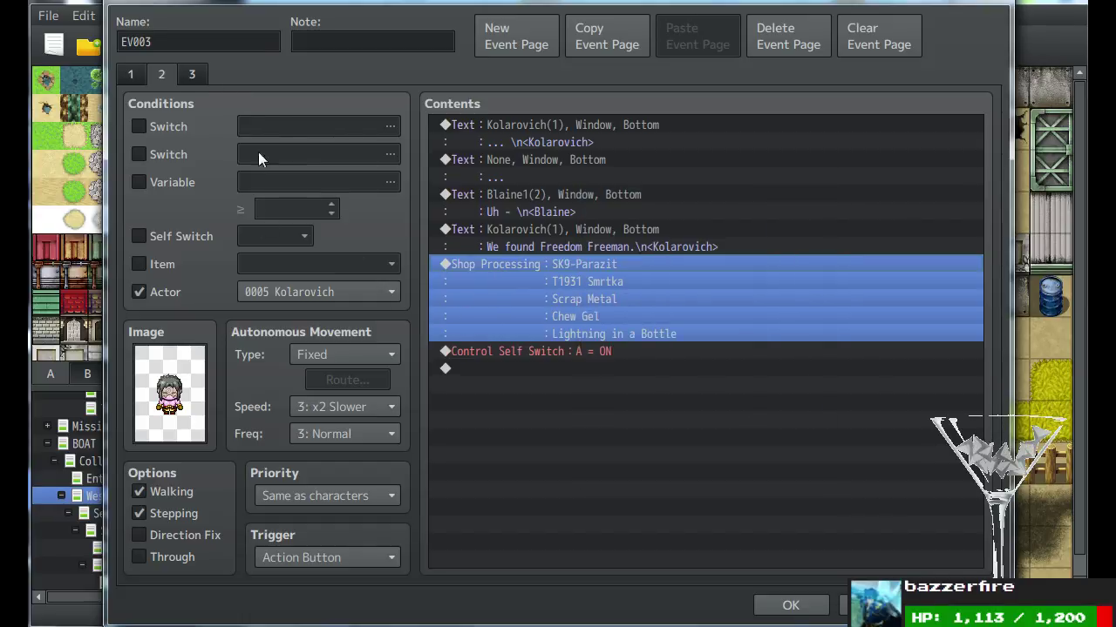
Replace the Shop Processing command on page 3 with the page 2 version without Pattern Cartridge and save the event.
{"action": "left_click", "coordinate": [192, 74]}
{"action": "key", "text": "Delete"}
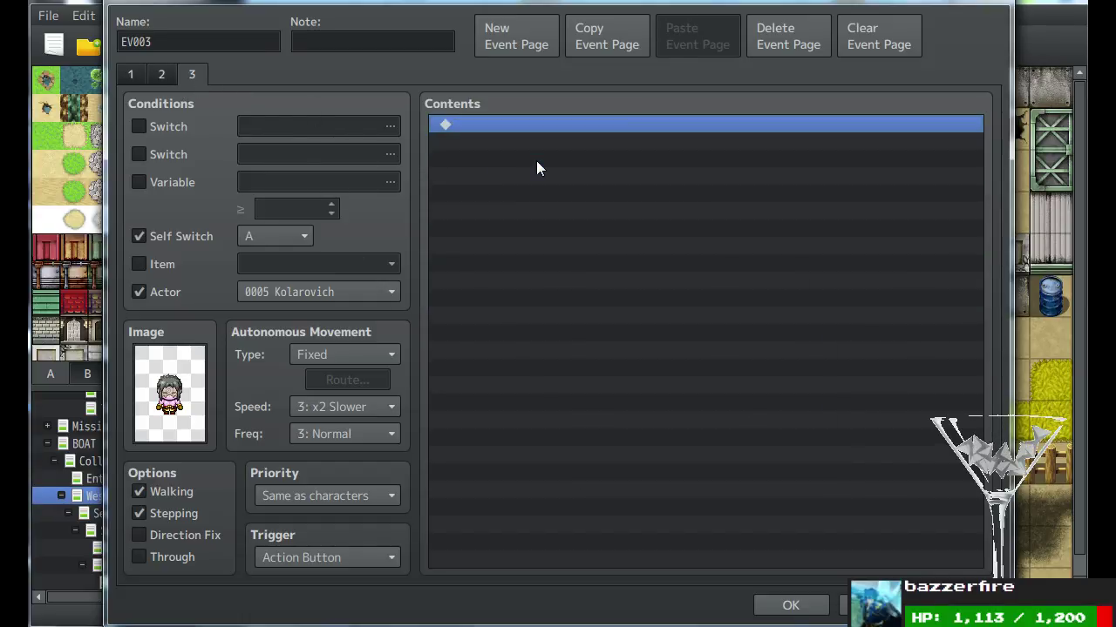
{"action": "key", "text": "ctrl+v"}
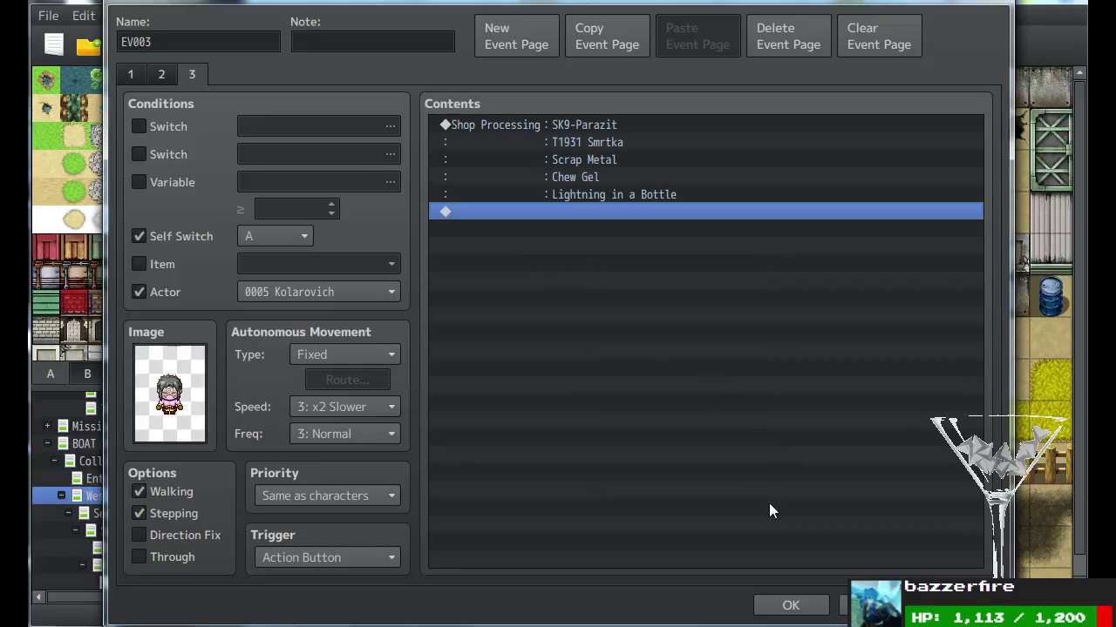
{"action": "left_click", "coordinate": [770, 607]}
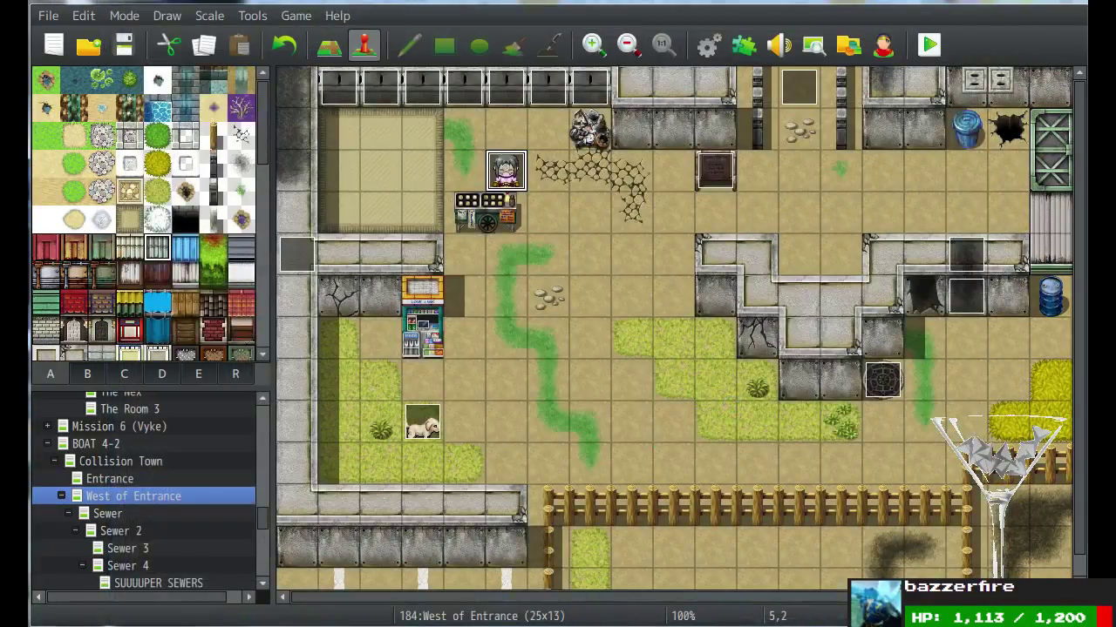
Switch to the running RPaGa game, leave the shop, reload the area and reopen the cart vendor's shop.
{"action": "key", "text": "alt+Tab"}
{"action": "key", "text": "Escape"}
{"action": "key", "text": "Escape"}
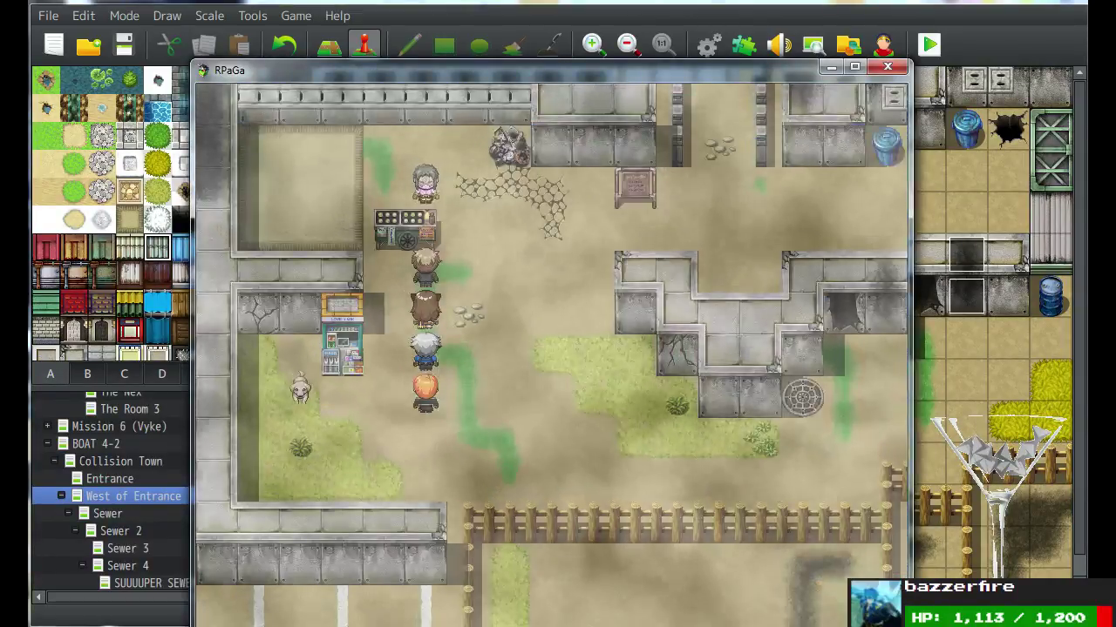
{"action": "key", "text": "Down"}
{"action": "key", "text": "Right"}
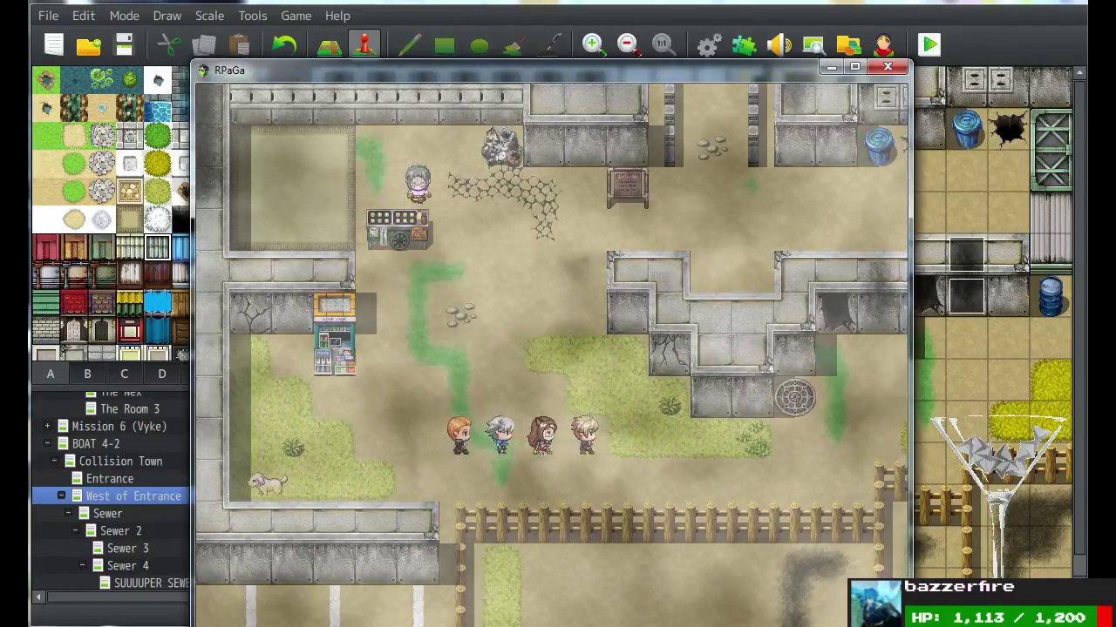
{"action": "key", "text": "Right"}
{"action": "key", "text": "Up"}
{"action": "key", "text": "Return"}
{"action": "key", "text": "Return"}
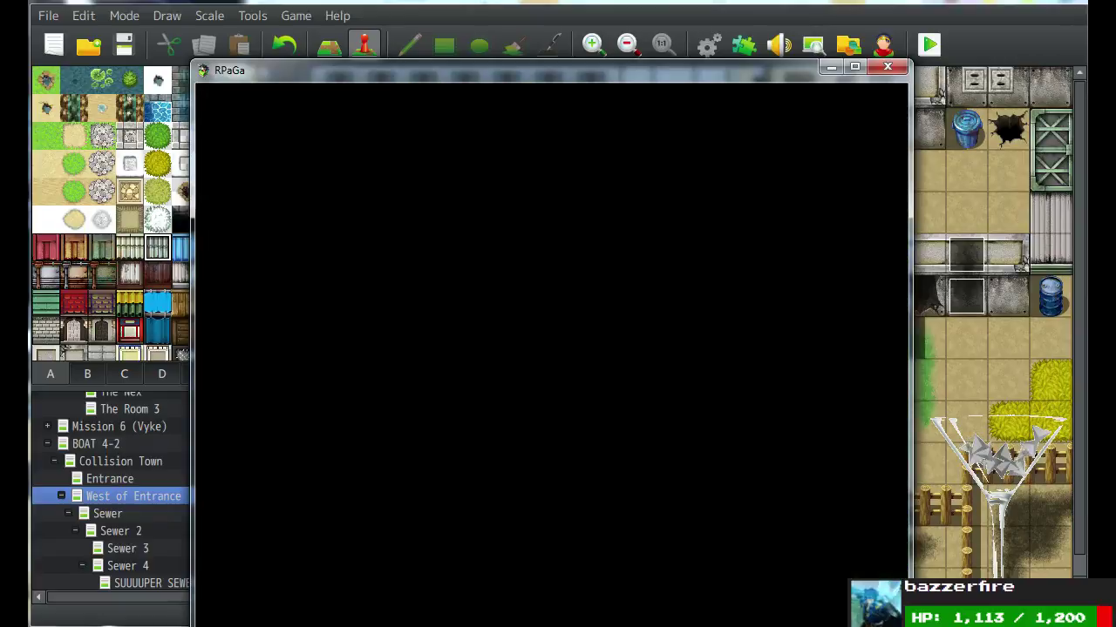
{"action": "key", "text": "Up"}
{"action": "key", "text": "Left"}
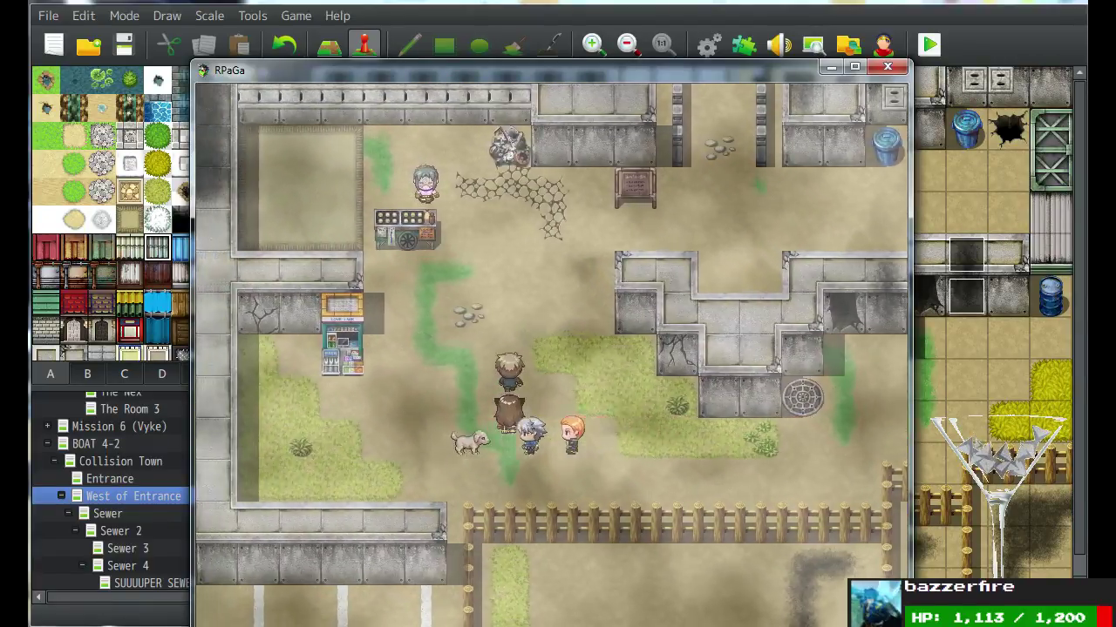
{"action": "key", "text": "Up"}
{"action": "key", "text": "Return"}
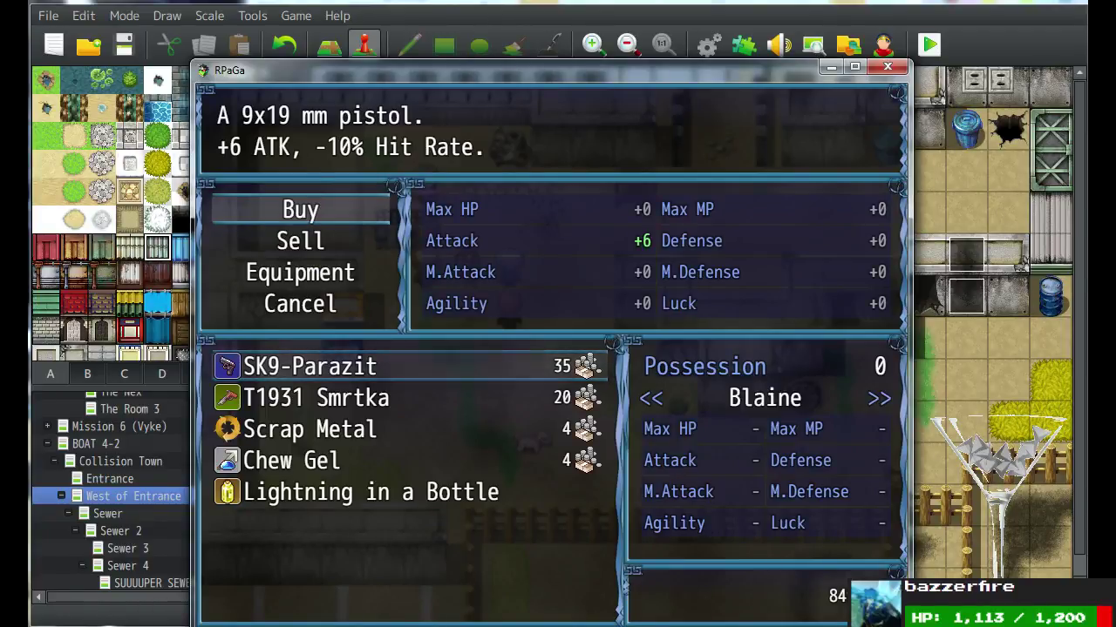
Review the descriptions and prices of the cart vendor's merchandise, from Lightning in a Bottle back up to the weapons.
{"action": "key", "text": "Down"}
{"action": "key", "text": "Down"}
{"action": "key", "text": "Down"}
{"action": "key", "text": "Down"}
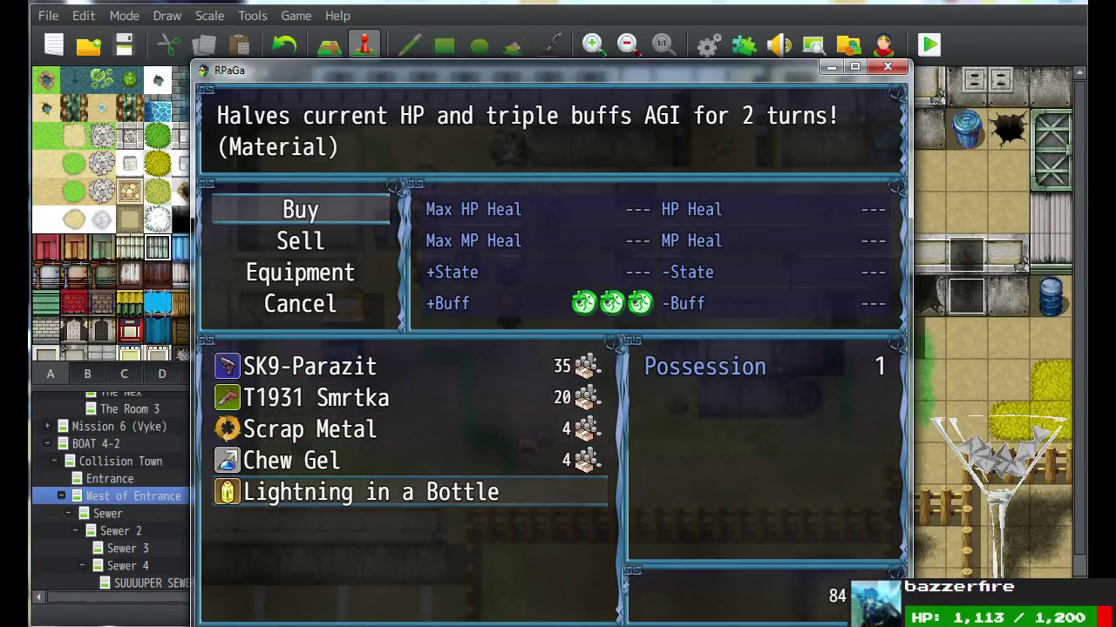
{"action": "key", "text": "Up"}
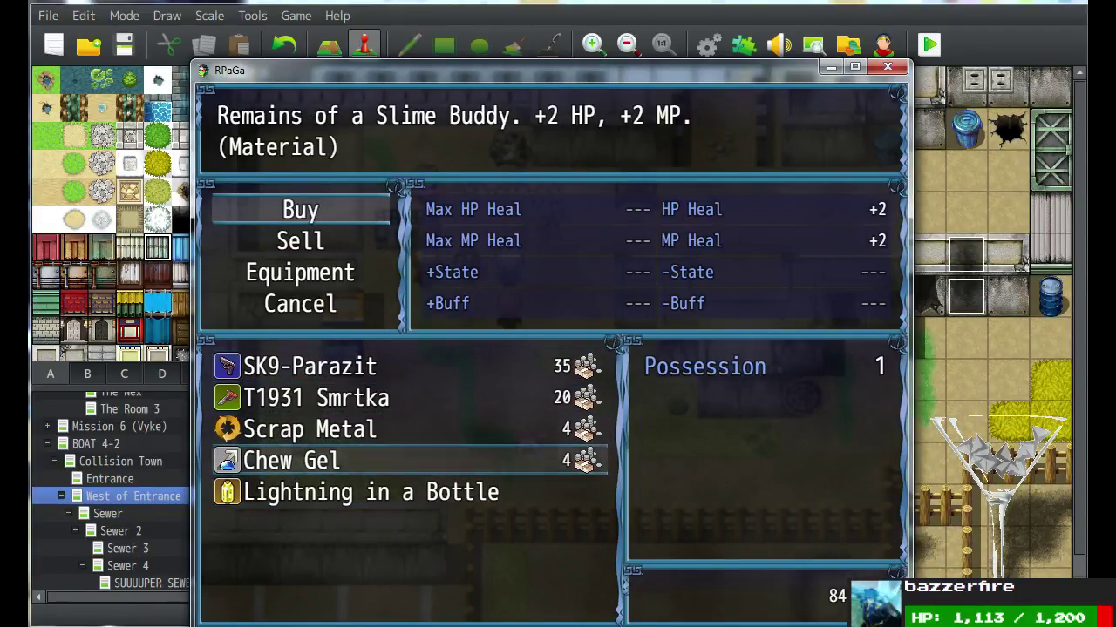
{"action": "key", "text": "Up"}
{"action": "key", "text": "Up"}
{"action": "key", "text": "Up"}
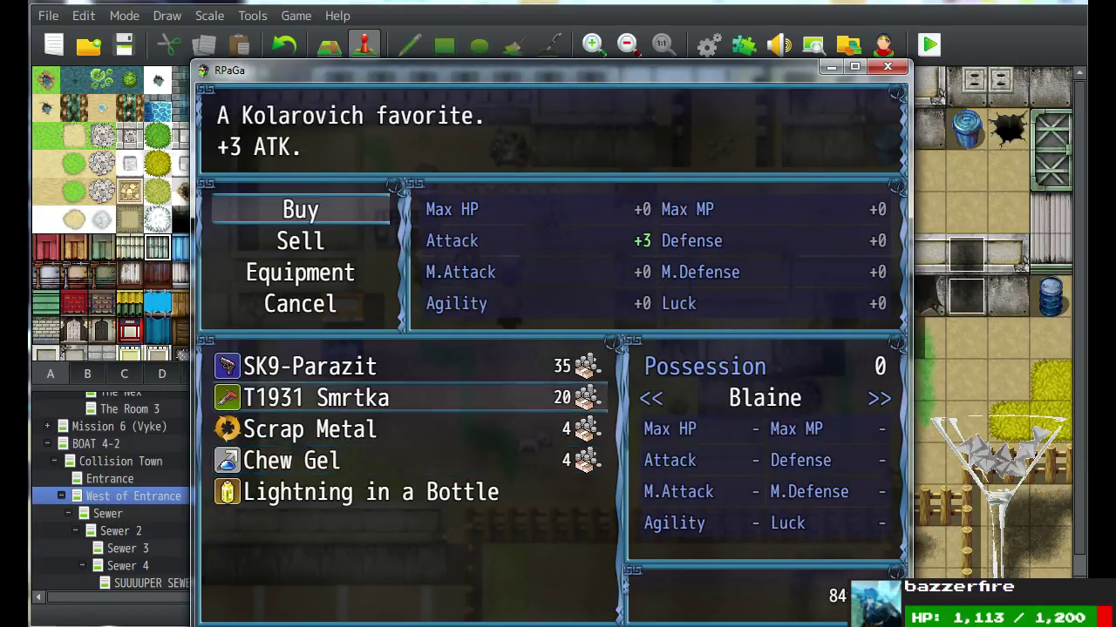
Check SK9-Parazit's stat changes for Kolarovich and its purchase cost for one unit, then cancel the purchase.
{"action": "key", "text": "Down"}
{"action": "key", "text": "Up"}
{"action": "key", "text": "Right"}
{"action": "key", "text": "Right"}
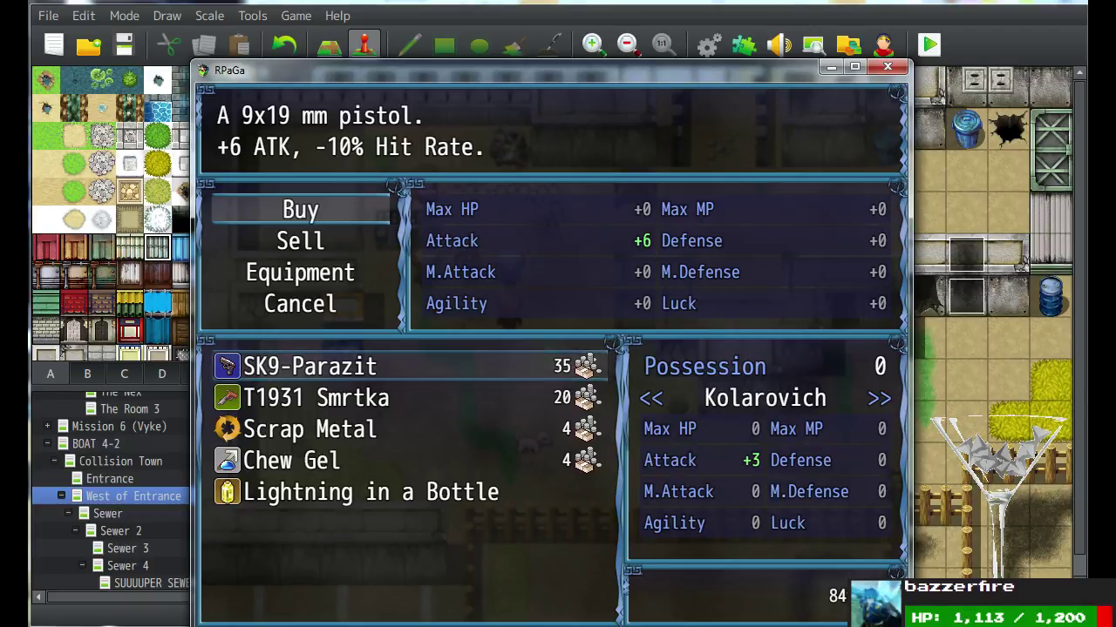
{"action": "key", "text": "Return"}
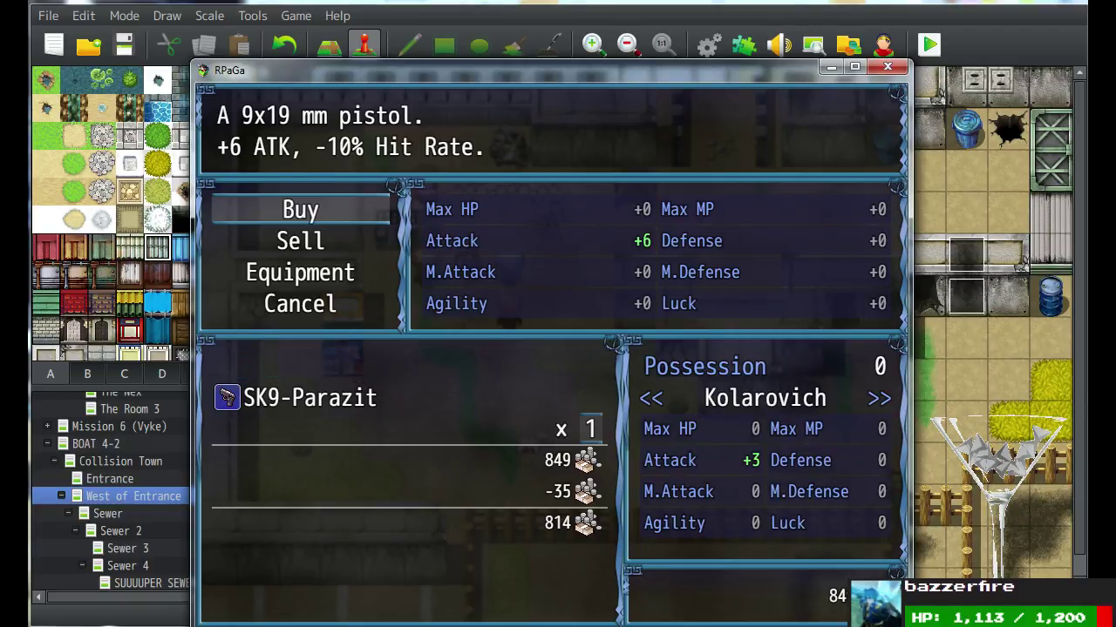
{"action": "key", "text": "Escape"}
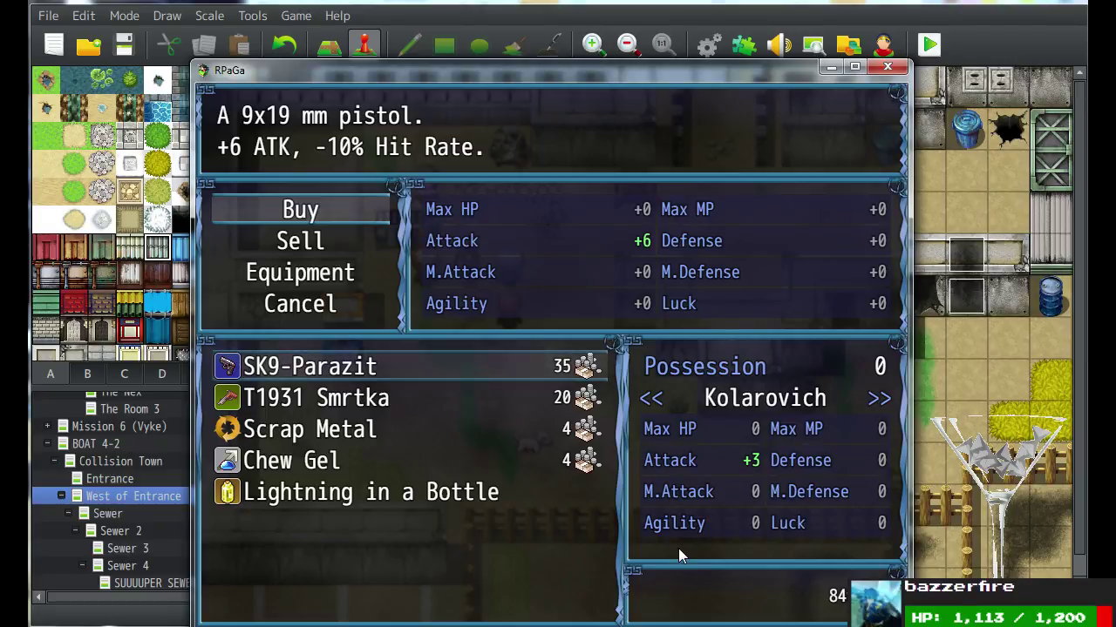
Switch to the editor and set the price of weapon 0008 T1931 Smrtka to 30 in the database.
{"action": "left_click", "coordinate": [1032, 338]}
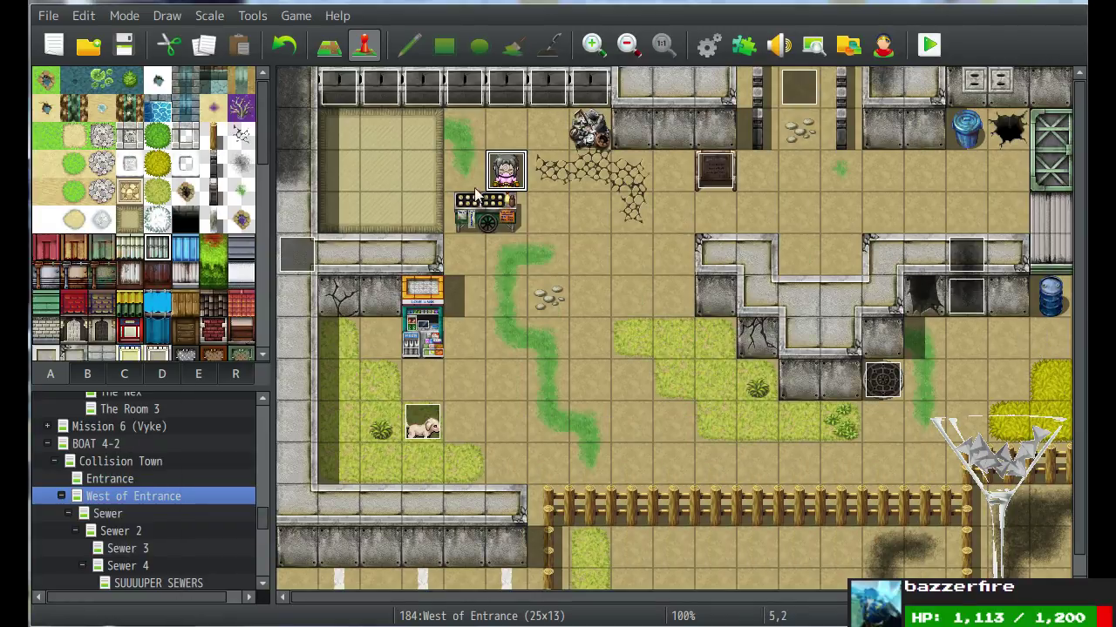
{"action": "double_click", "coordinate": [508, 180]}
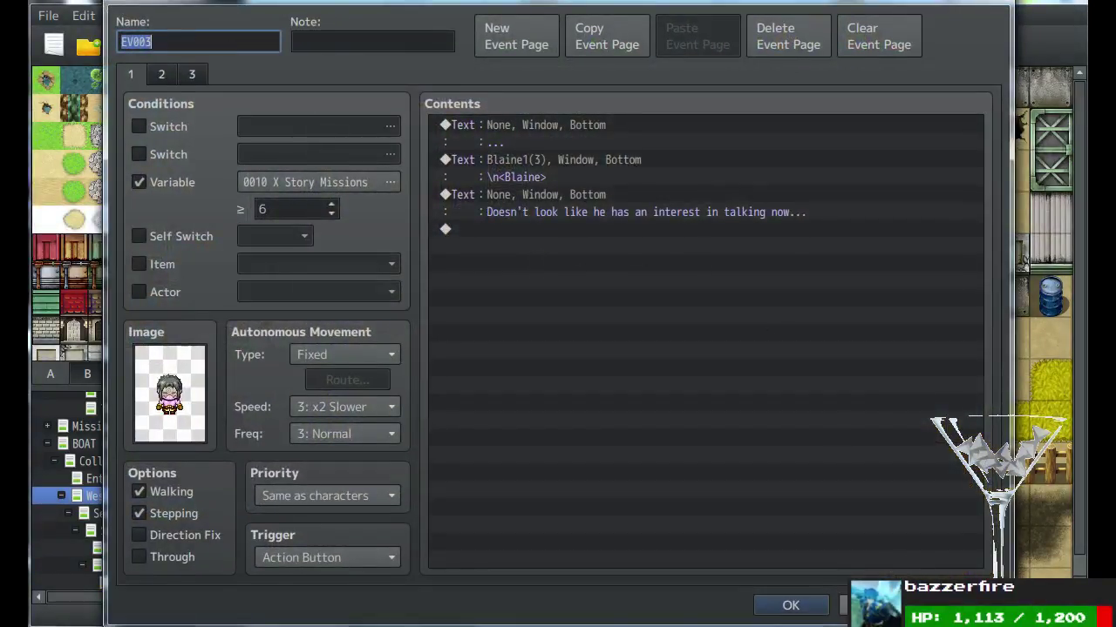
{"action": "left_click", "coordinate": [787, 603]}
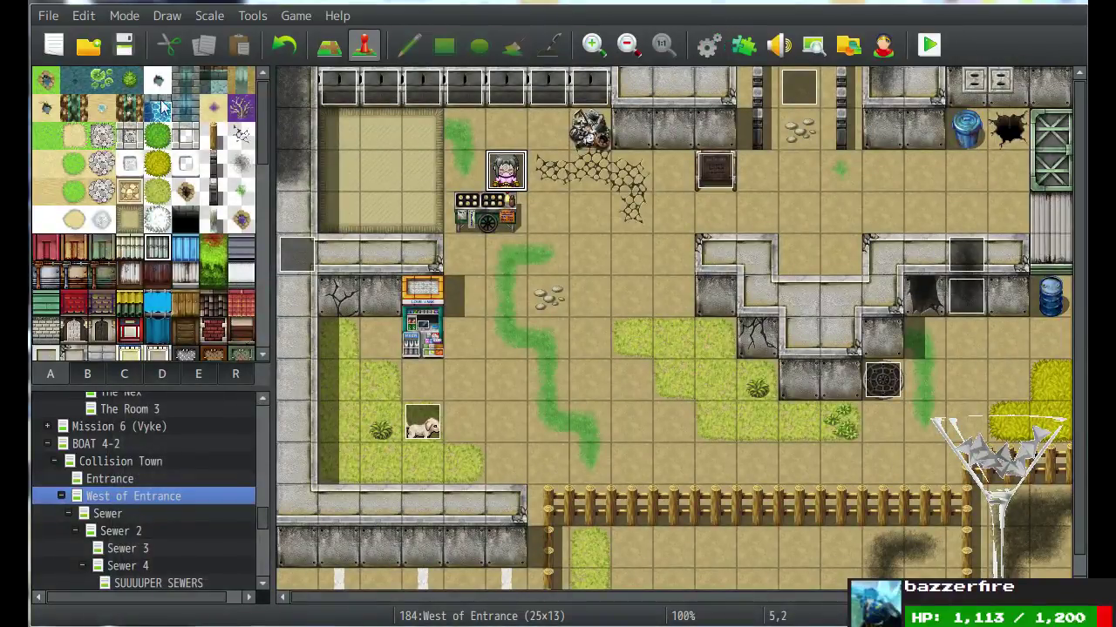
{"action": "key", "text": "F9"}
{"action": "left_click", "coordinate": [119, 140]}
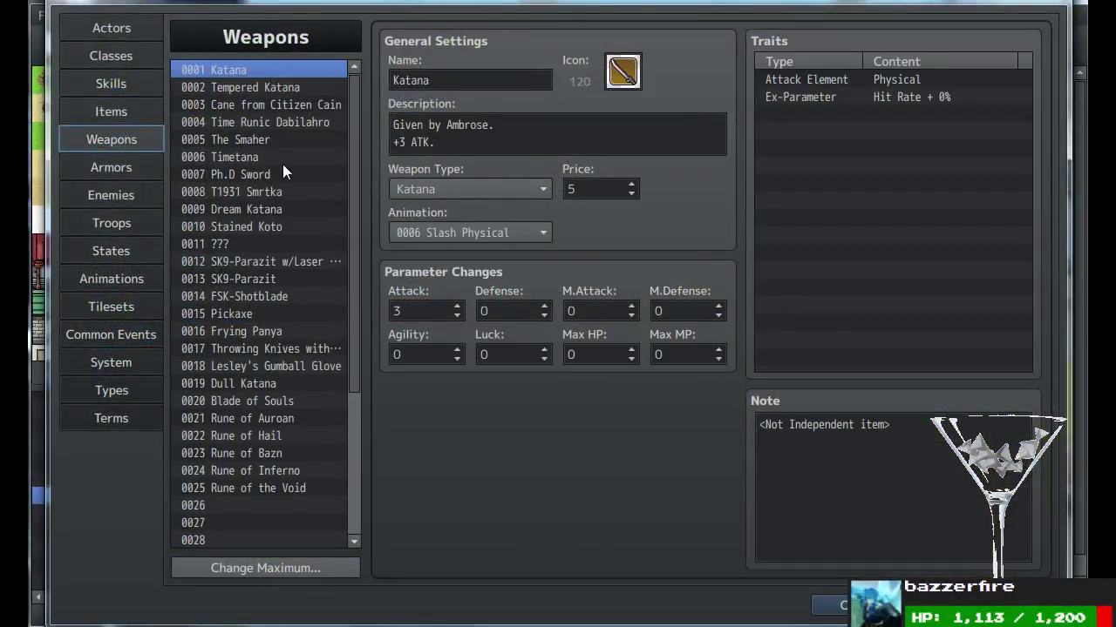
{"action": "left_click", "coordinate": [266, 190]}
{"action": "double_click", "coordinate": [584, 188]}
{"action": "type", "text": "30"}
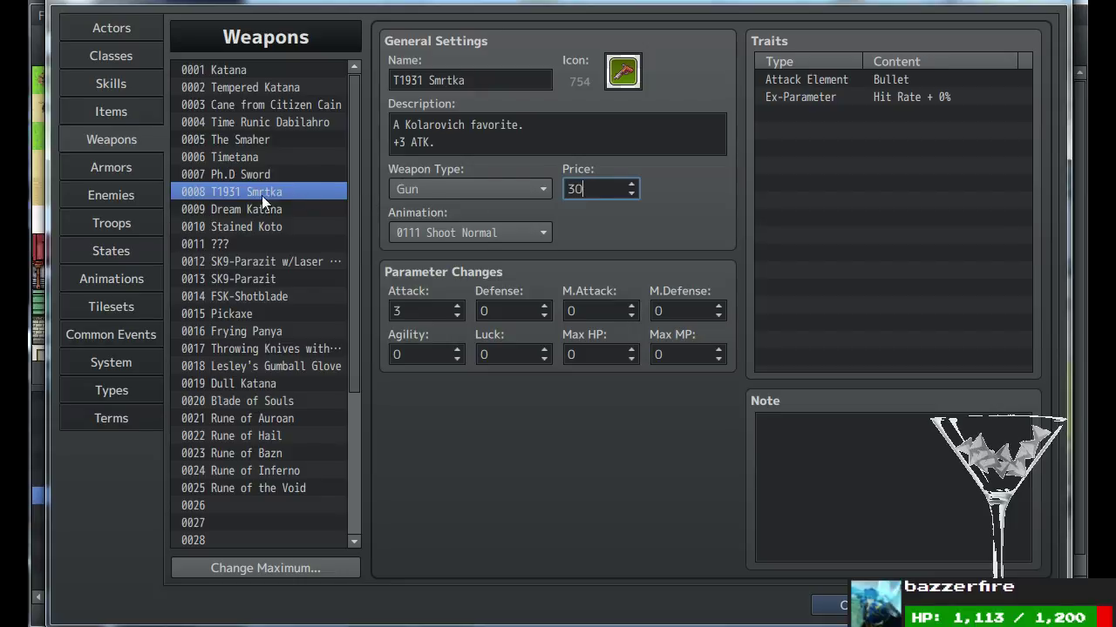
Revise the price of weapon 0013 SK9-Parazit and save the database changes.
{"action": "left_click", "coordinate": [255, 281]}
{"action": "double_click", "coordinate": [615, 186]}
{"action": "left_click", "coordinate": [844, 605]}
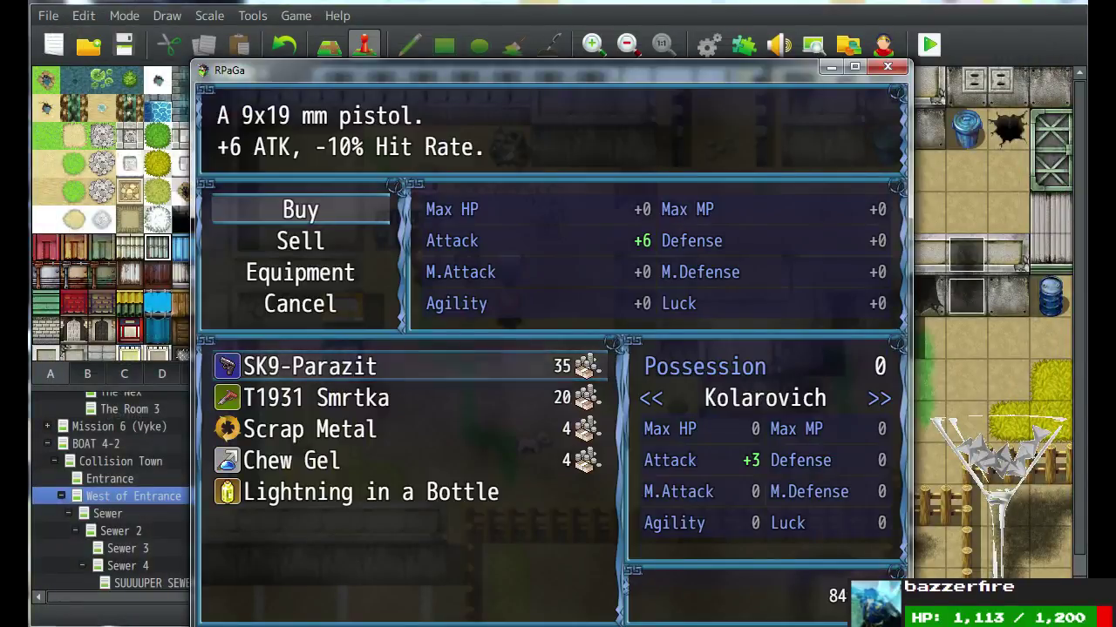
Leave the vendor's shop, walk the party back to the save crystal and save the game to File 1.
{"action": "key", "text": "Escape"}
{"action": "key", "text": "Escape"}
{"action": "key", "text": "Down"}
{"action": "key", "text": "Right"}
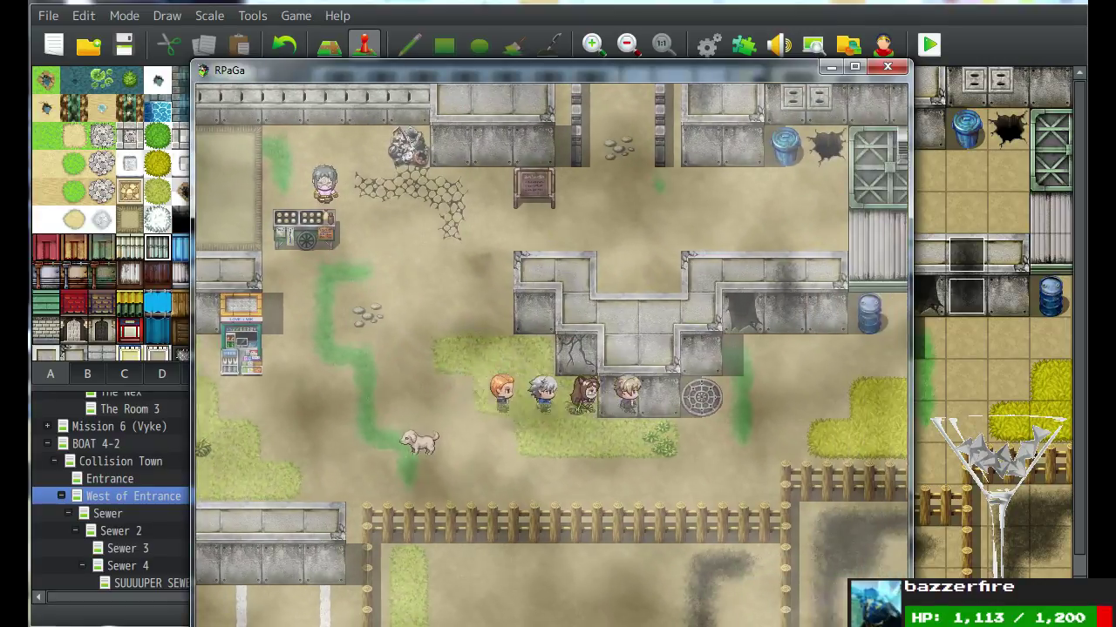
{"action": "key", "text": "Right"}
{"action": "key", "text": "Up"}
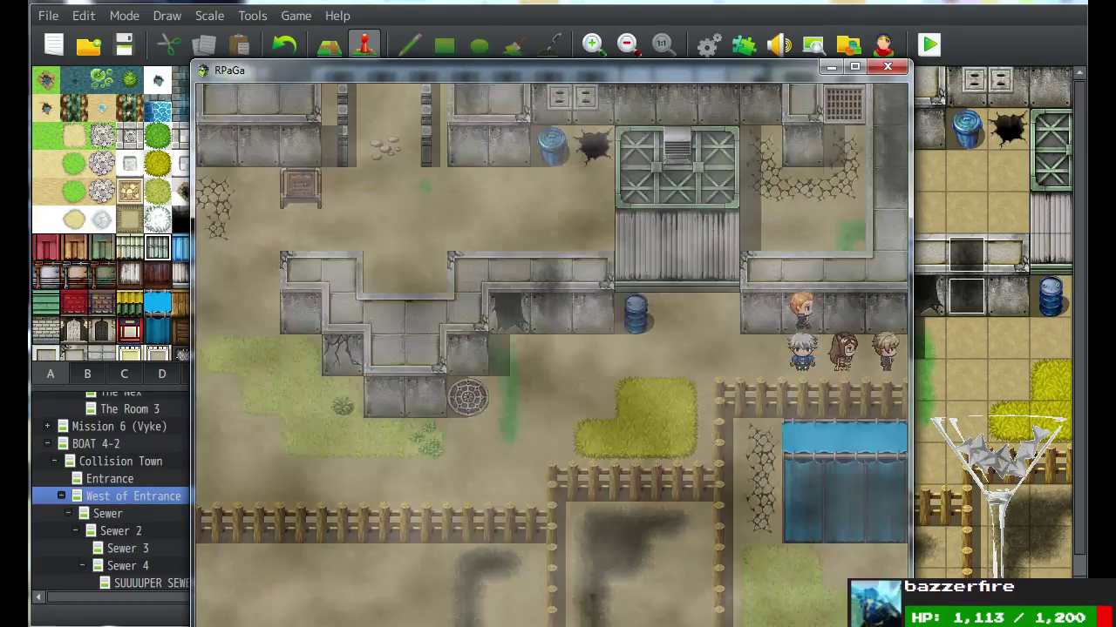
{"action": "key", "text": "Up"}
{"action": "key", "text": "Return"}
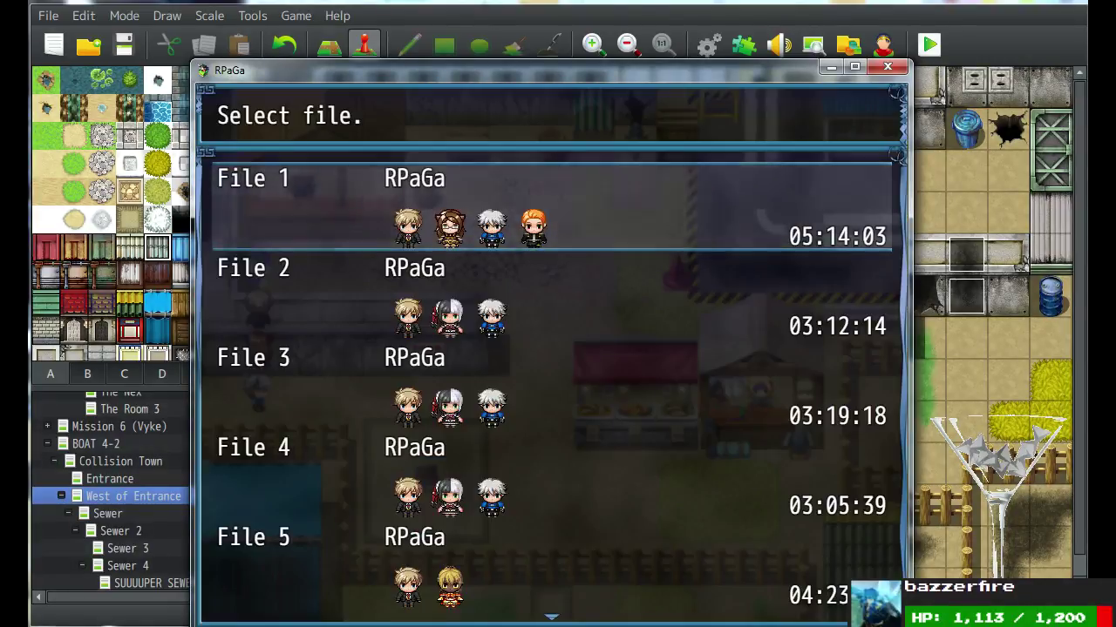
{"action": "key", "text": "Return"}
Close the running playtest, launch a new one and load the File 1 save.
{"action": "left_click", "coordinate": [887, 67]}
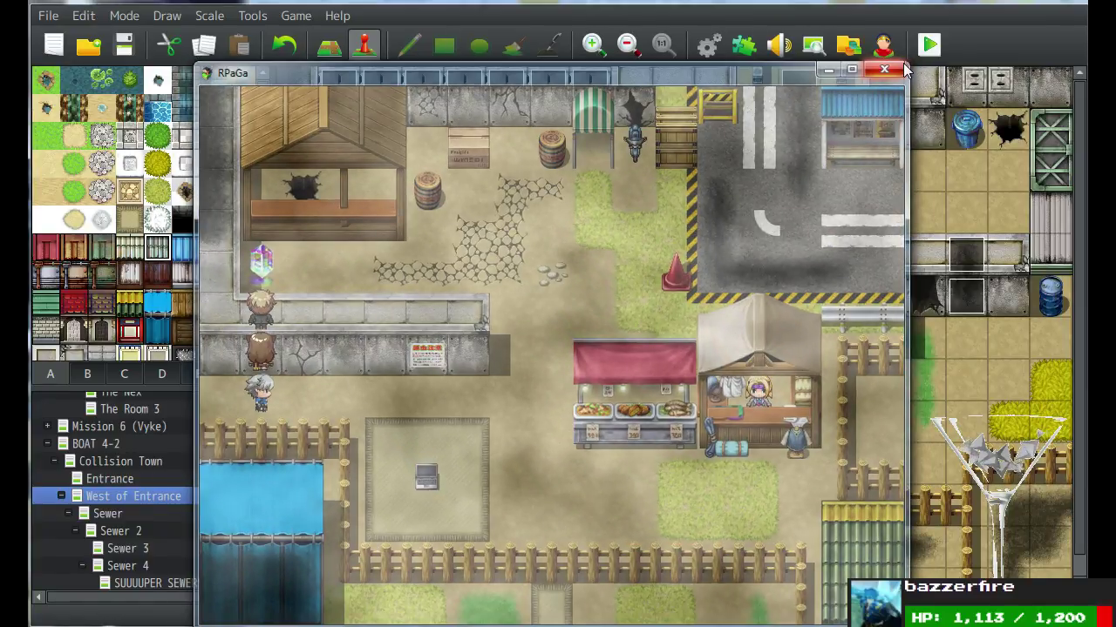
{"action": "left_click", "coordinate": [929, 46]}
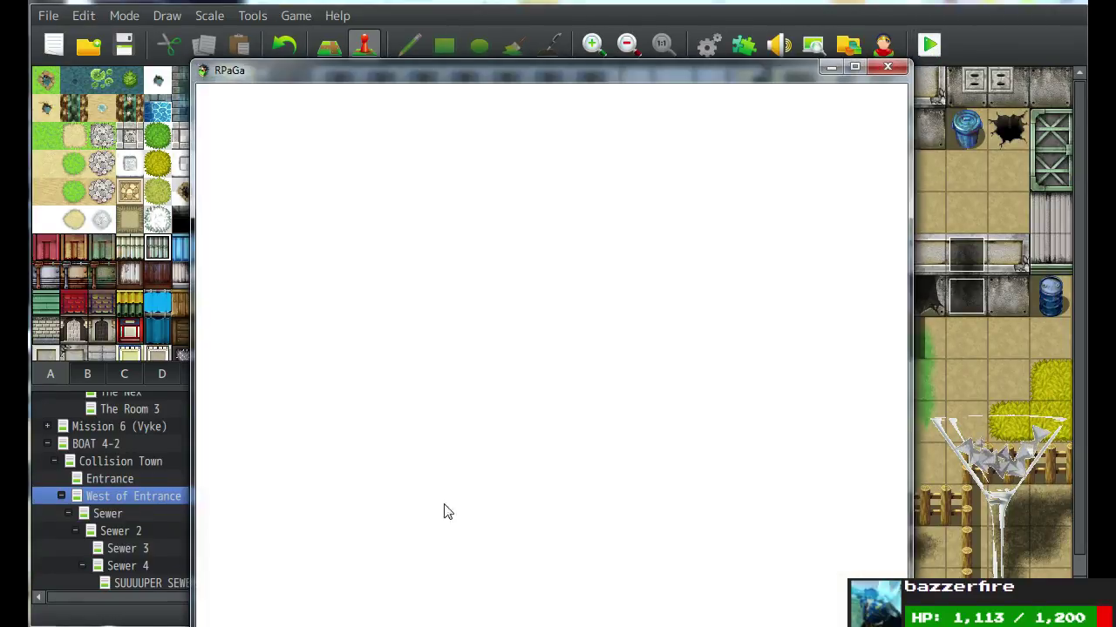
{"action": "key", "text": "Return"}
{"action": "key", "text": "Return"}
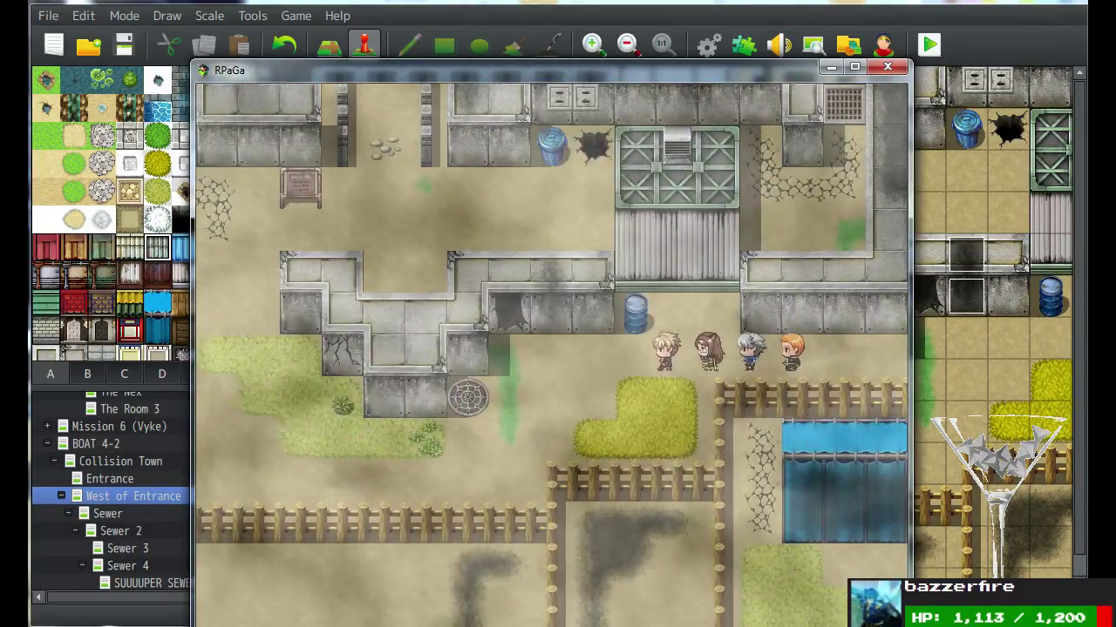
Walk the party to the cart vendor, open the shop and buy four Lightning in a Bottle.
{"action": "key", "text": "Left"}
{"action": "key", "text": "Up"}
{"action": "key", "text": "Return"}
{"action": "key", "text": "Return"}
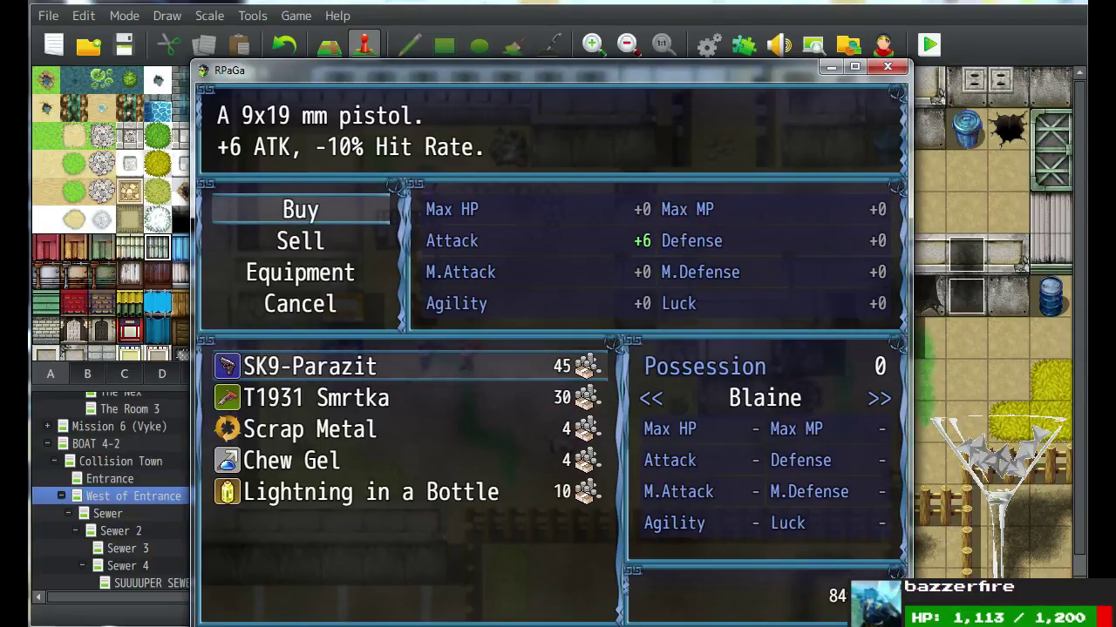
{"action": "key", "text": "Down"}
{"action": "key", "text": "Down"}
{"action": "key", "text": "Down"}
{"action": "key", "text": "Down"}
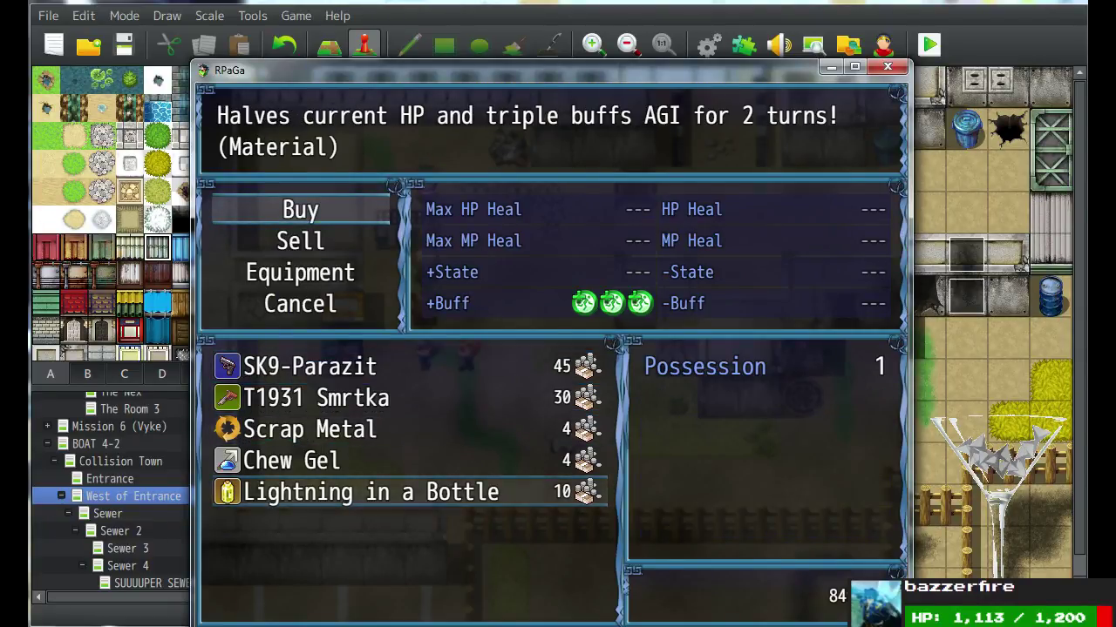
{"action": "key", "text": "Return"}
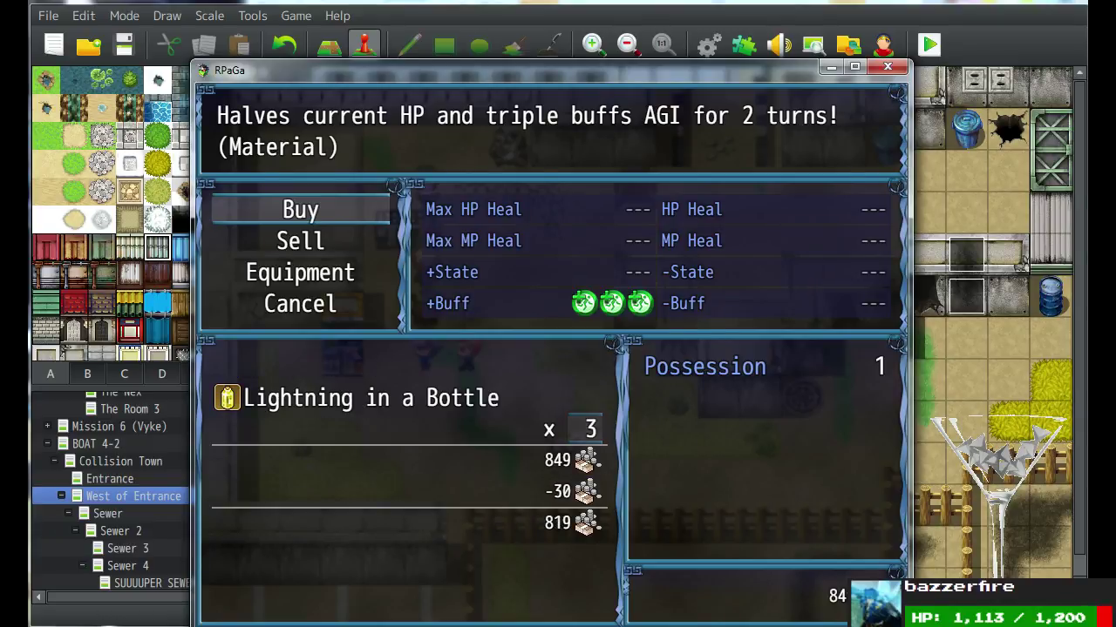
{"action": "key", "text": "Return"}
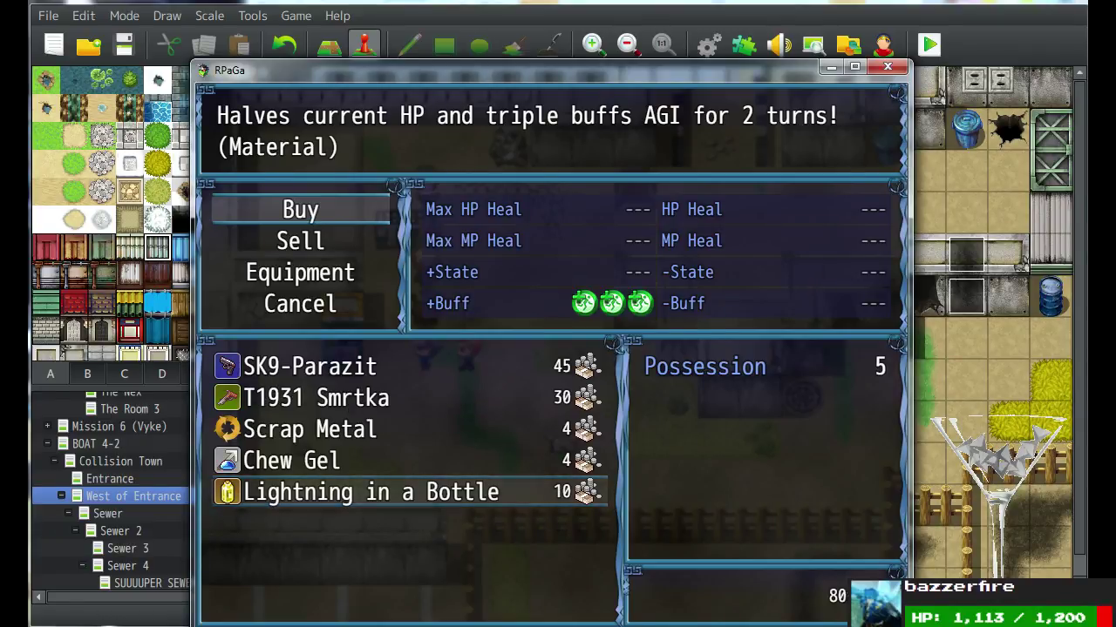
Buy four Chew Gel from the vendor.
{"action": "key", "text": "Up"}
{"action": "key", "text": "Return"}
{"action": "key", "text": "Right"}
{"action": "key", "text": "Right"}
{"action": "key", "text": "Right"}
{"action": "key", "text": "Right"}
{"action": "key", "text": "Left"}
{"action": "key", "text": "Return"}
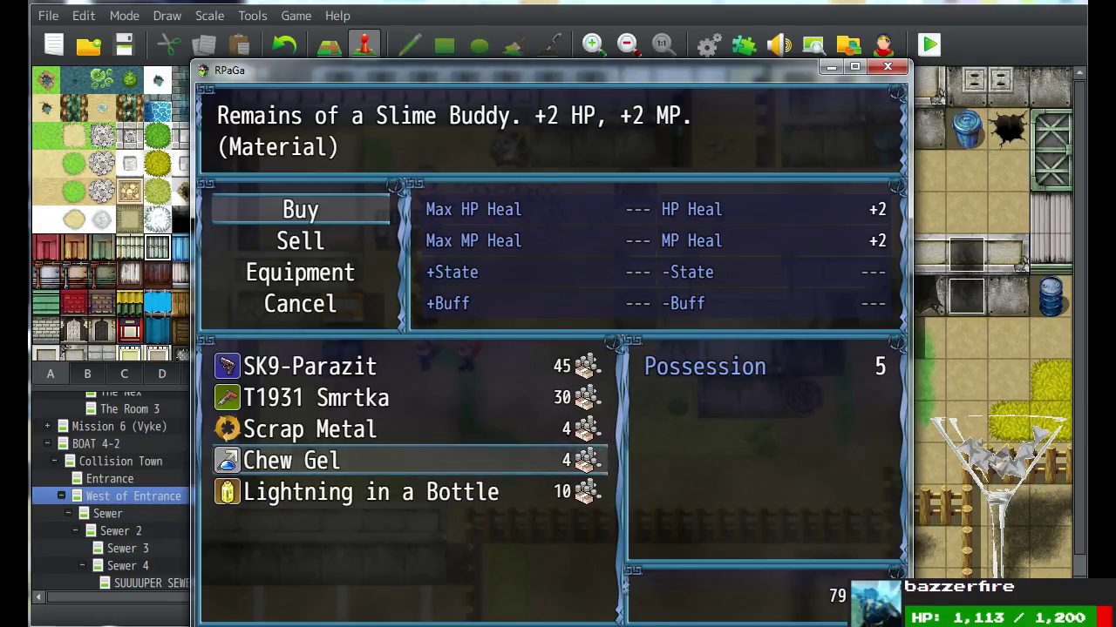
Buy one SK9-Parazit and one Scrap Metal from the vendor.
{"action": "key", "text": "Up"}
{"action": "key", "text": "Up"}
{"action": "key", "text": "Up"}
{"action": "key", "text": "Return"}
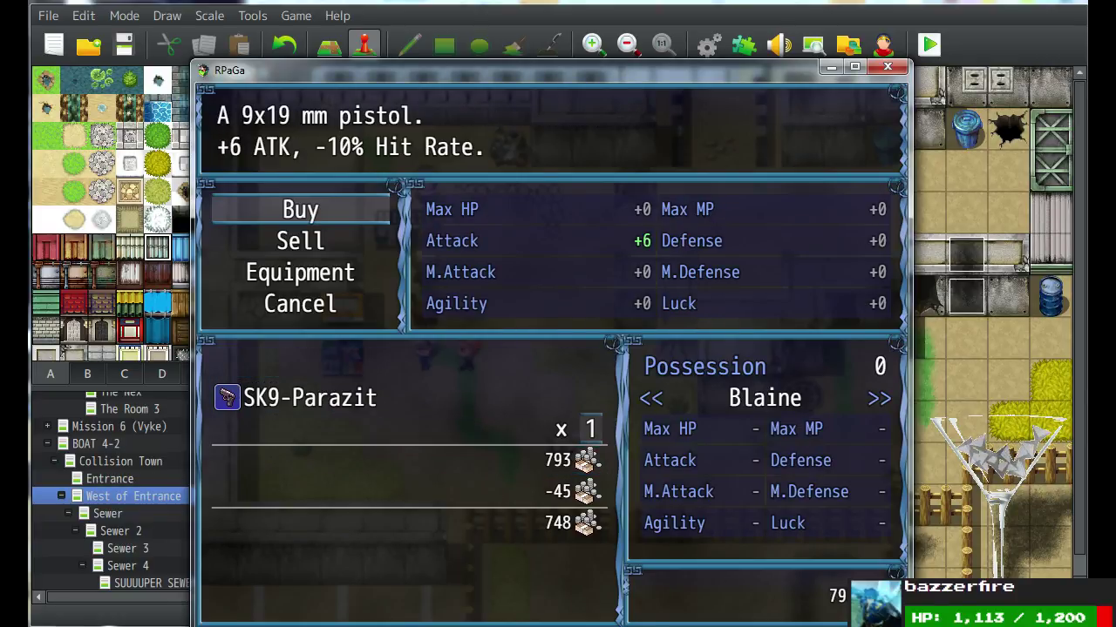
{"action": "key", "text": "Return"}
{"action": "key", "text": "Down"}
{"action": "key", "text": "Down"}
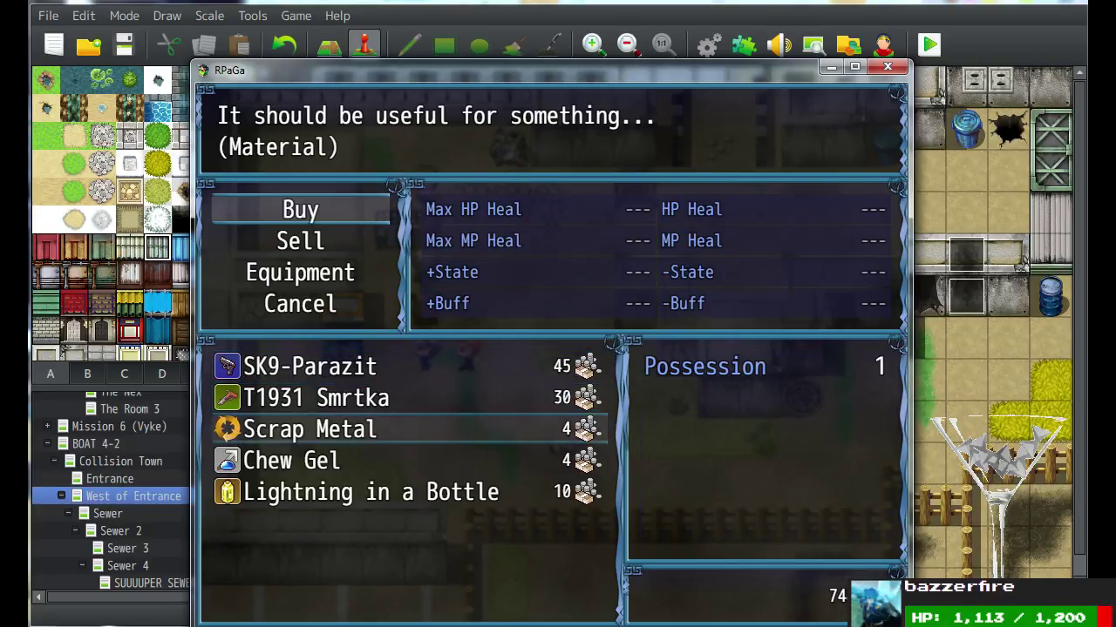
{"action": "key", "text": "Return"}
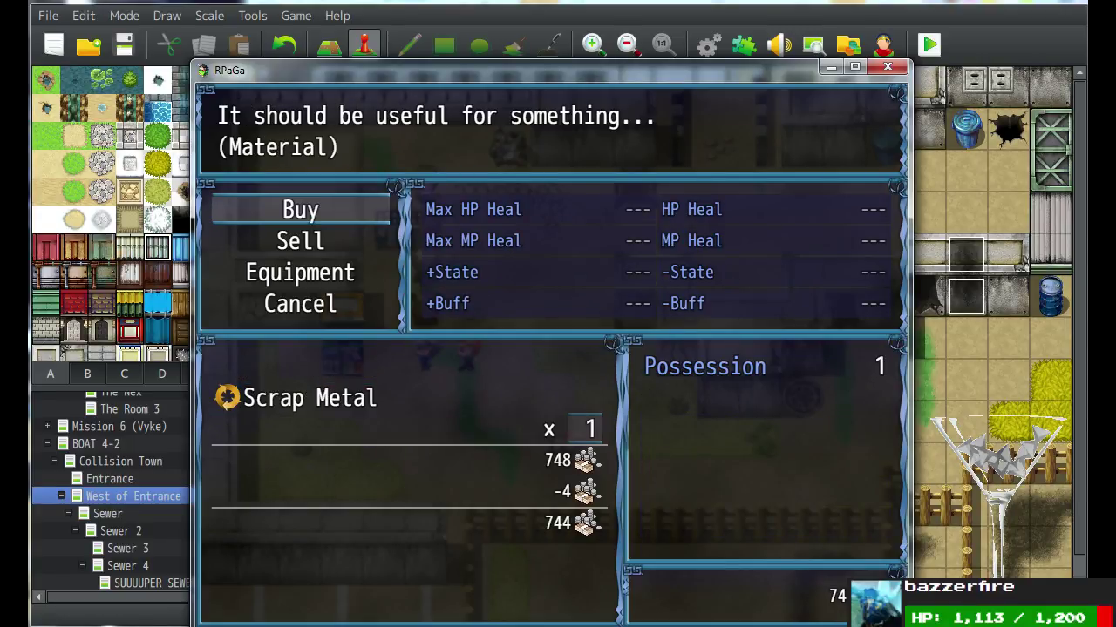
{"action": "key", "text": "Return"}
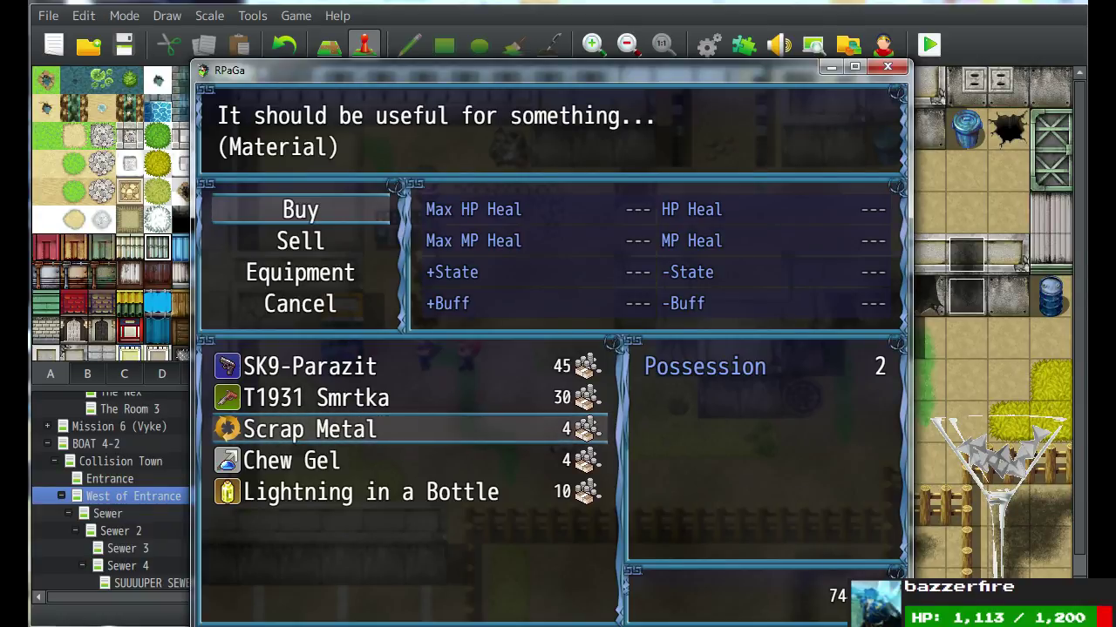
Leave the shop and equip Kolarovich with the SK9-Parazit as his weapon.
{"action": "key", "text": "Escape"}
{"action": "key", "text": "Escape"}
{"action": "key", "text": "Escape"}
{"action": "key", "text": "Right"}
{"action": "key", "text": "Right"}
{"action": "key", "text": "Return"}
{"action": "key", "text": "Right"}
{"action": "key", "text": "Right"}
{"action": "key", "text": "Right"}
{"action": "key", "text": "Return"}
{"action": "key", "text": "Return"}
{"action": "key", "text": "Return"}
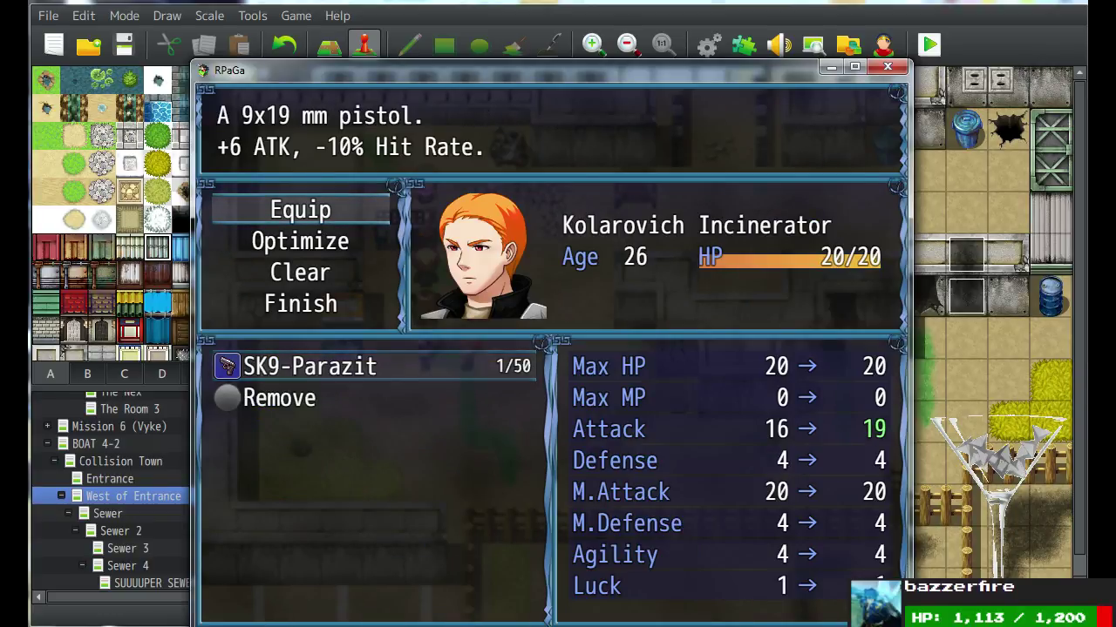
{"action": "key", "text": "Return"}
Equip the Puzzle Shield in Kolarovich's accessory slot.
{"action": "key", "text": "Down"}
{"action": "key", "text": "Down"}
{"action": "key", "text": "Return"}
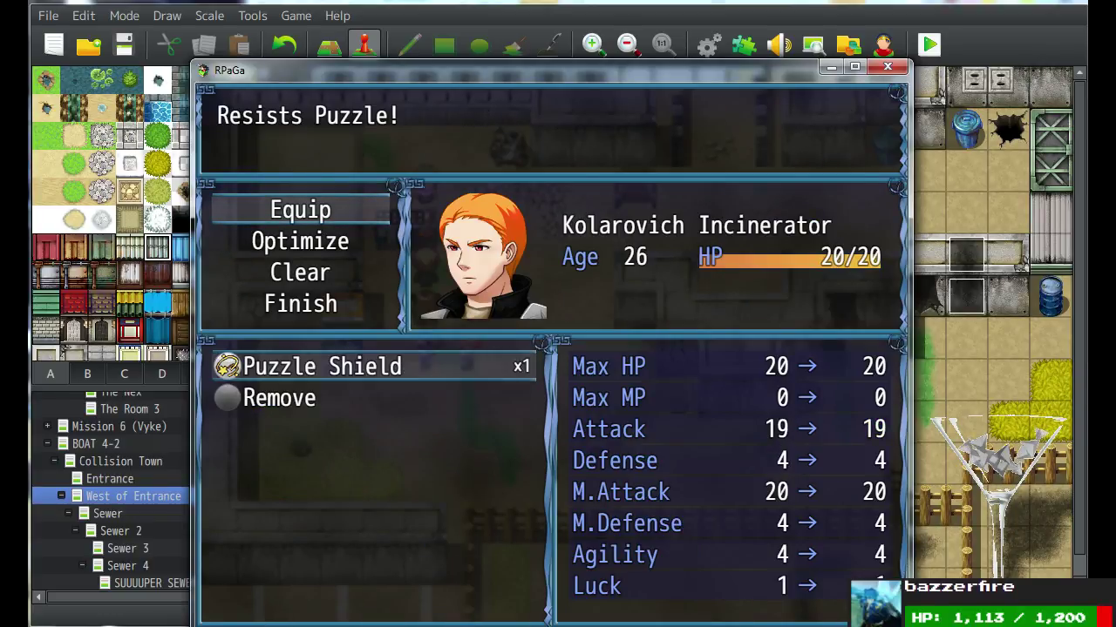
{"action": "key", "text": "Down"}
{"action": "key", "text": "Up"}
{"action": "key", "text": "Return"}
{"action": "key", "text": "Escape"}
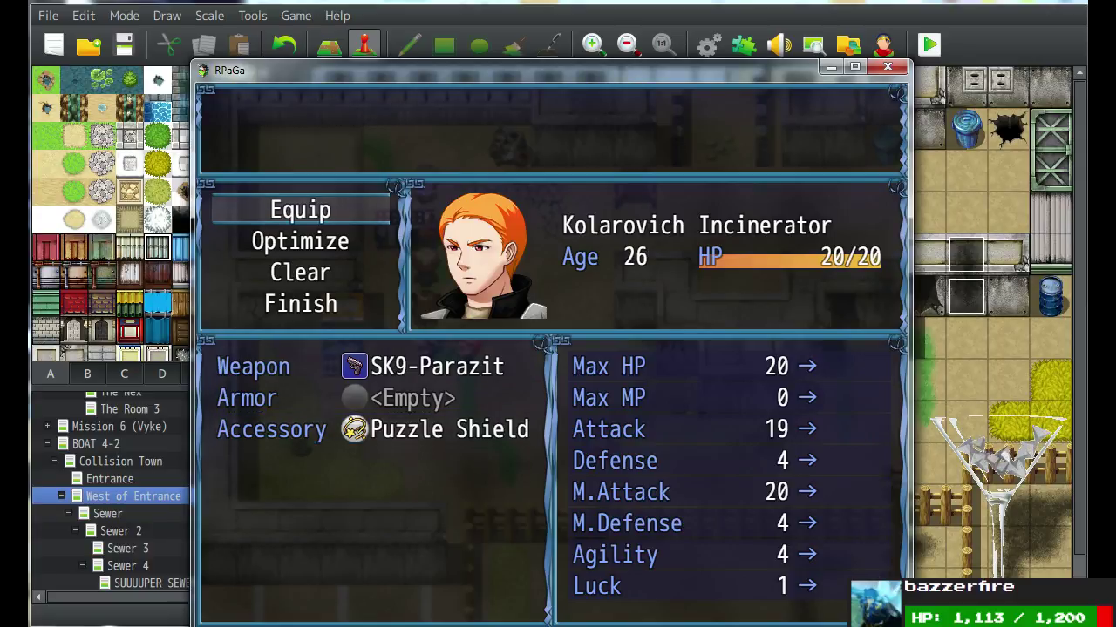
Check which items are available for Locke's equipment slots, leaving his gear as it is.
{"action": "key", "text": "Escape"}
{"action": "key", "text": "Return"}
{"action": "key", "text": "Left"}
{"action": "key", "text": "Return"}
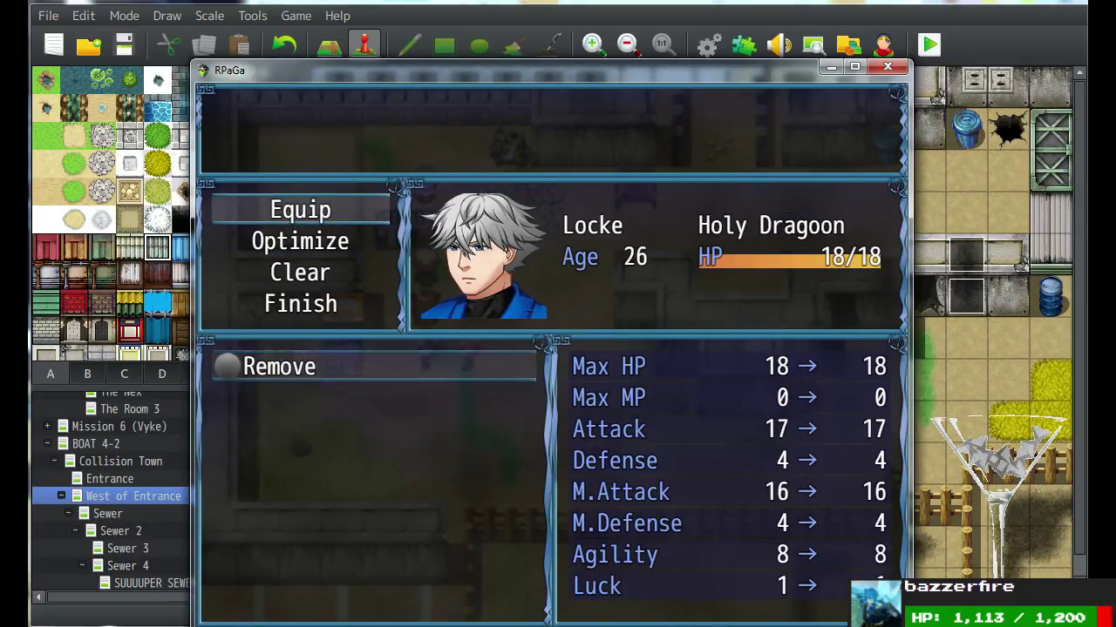
{"action": "key", "text": "Return"}
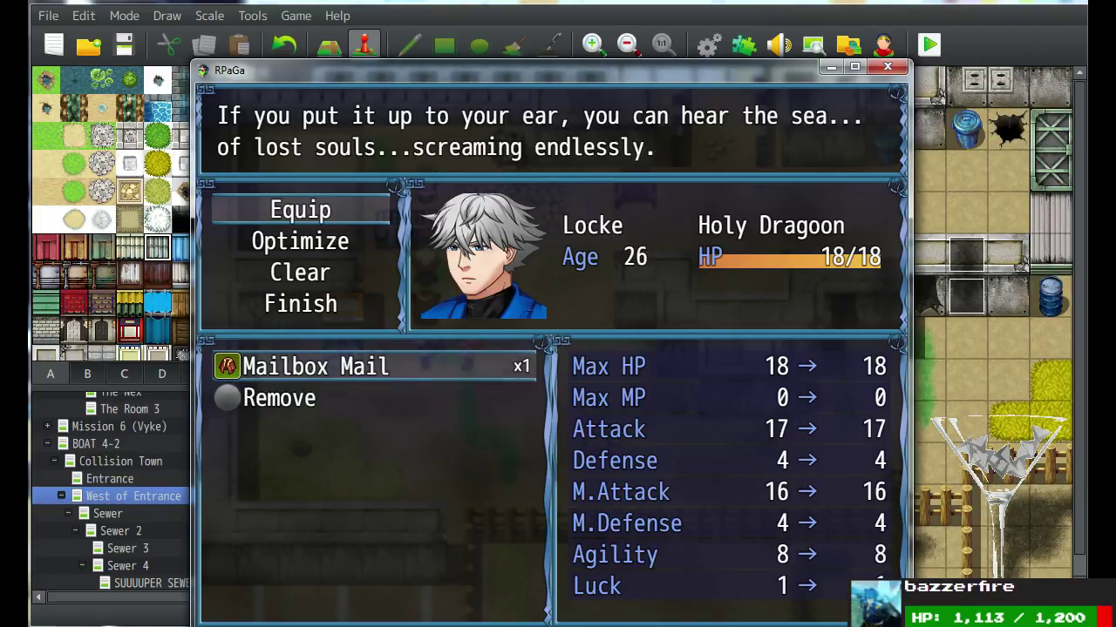
{"action": "key", "text": "Escape"}
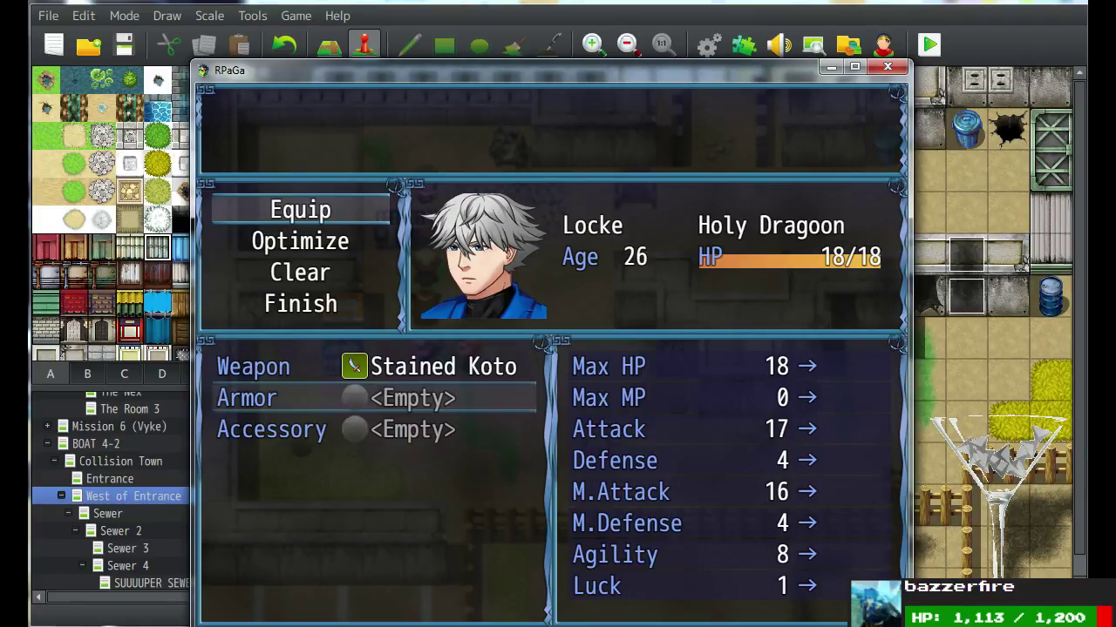
{"action": "key", "text": "Escape"}
{"action": "key", "text": "Escape"}
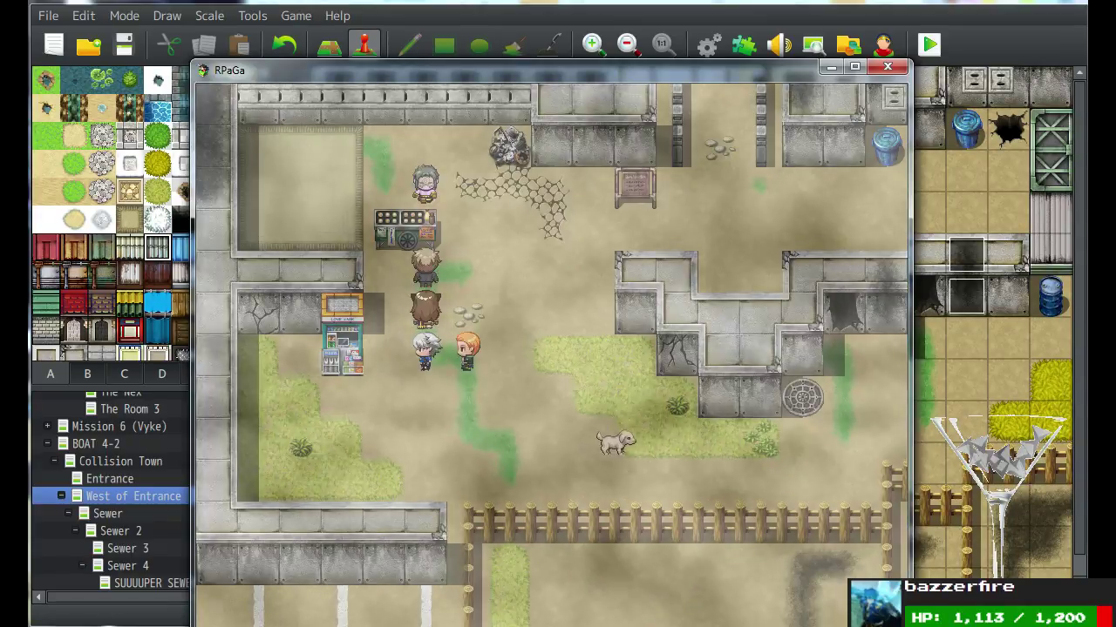
Walk the party past the signboard and north through the fenced passage to the harbor, up to the red-haired reporter.
{"action": "key", "text": "Right"}
{"action": "key", "text": "Up"}
{"action": "key", "text": "Right"}
{"action": "key", "text": "Right"}
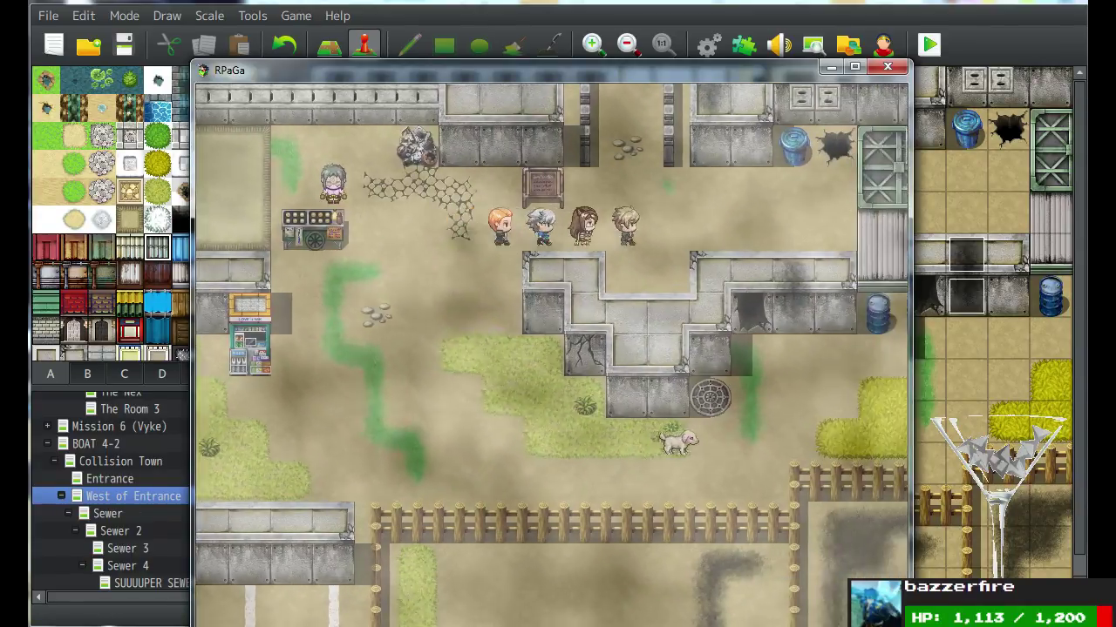
{"action": "key", "text": "Up"}
{"action": "key", "text": "Left"}
{"action": "key", "text": "Up"}
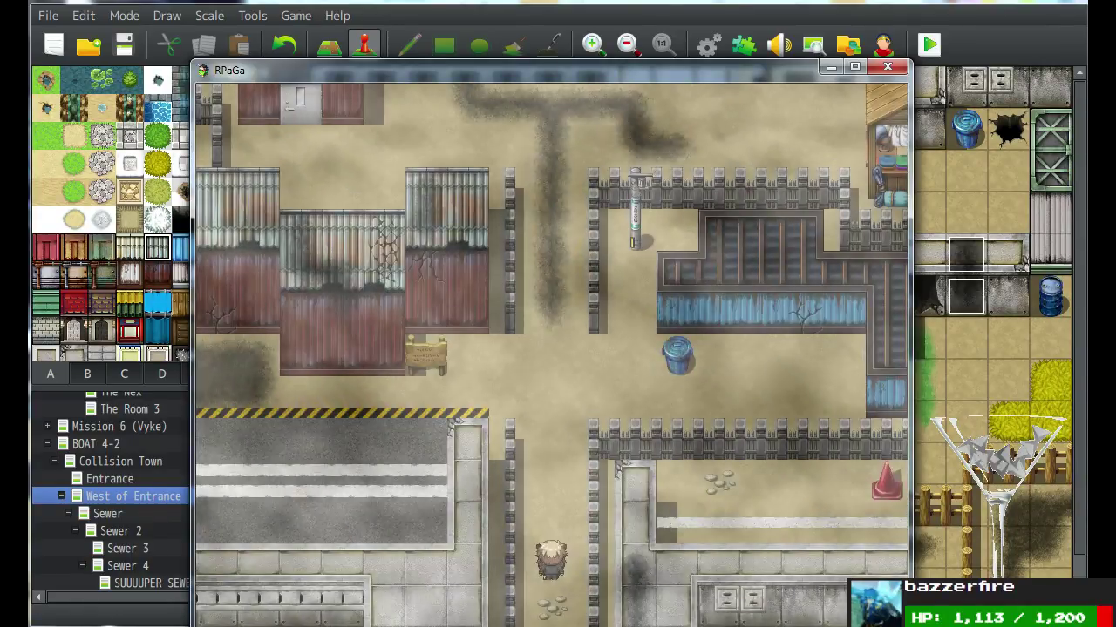
{"action": "key", "text": "Up"}
{"action": "key", "text": "Up"}
{"action": "key", "text": "Up"}
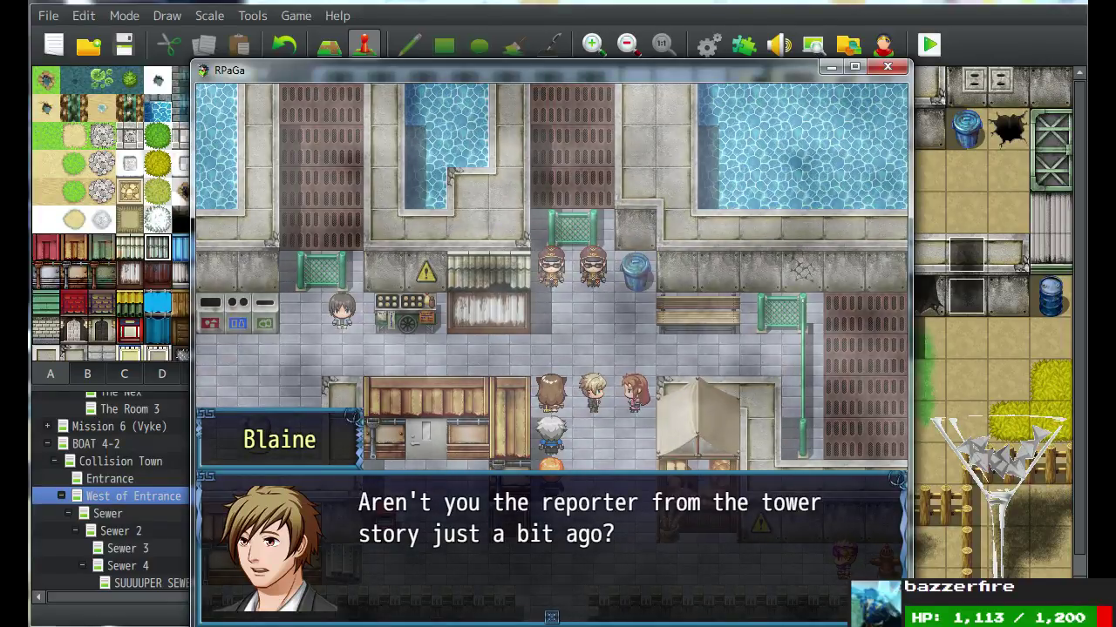
Play through the reporter's conversation about the boat to Cipher Island, including her repeat dialogue.
{"action": "key", "text": "Return"}
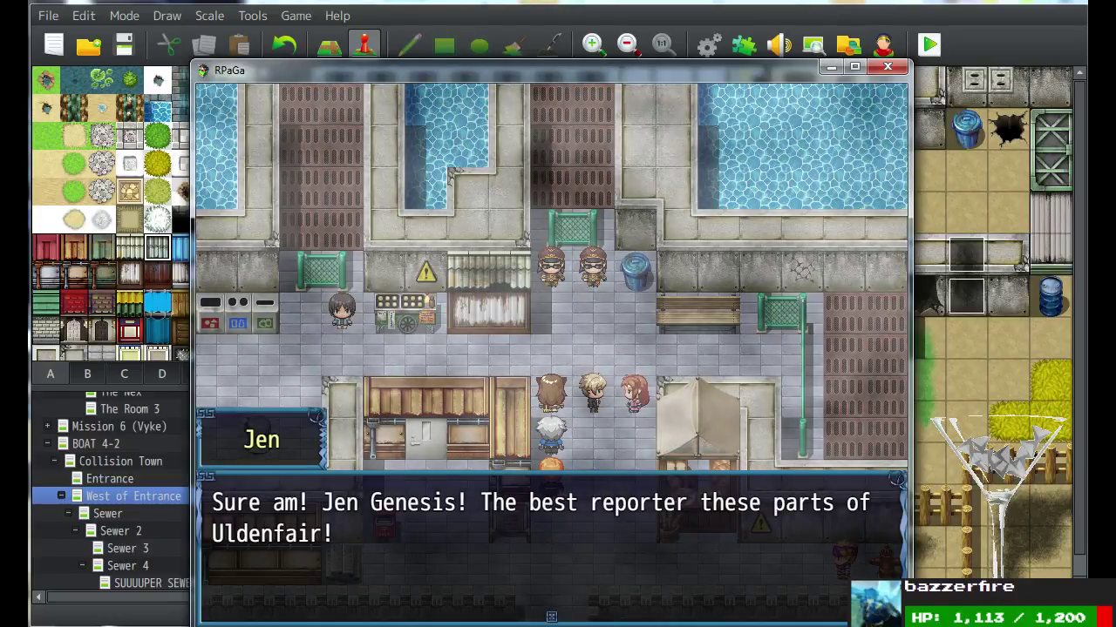
{"action": "key", "text": "Return"}
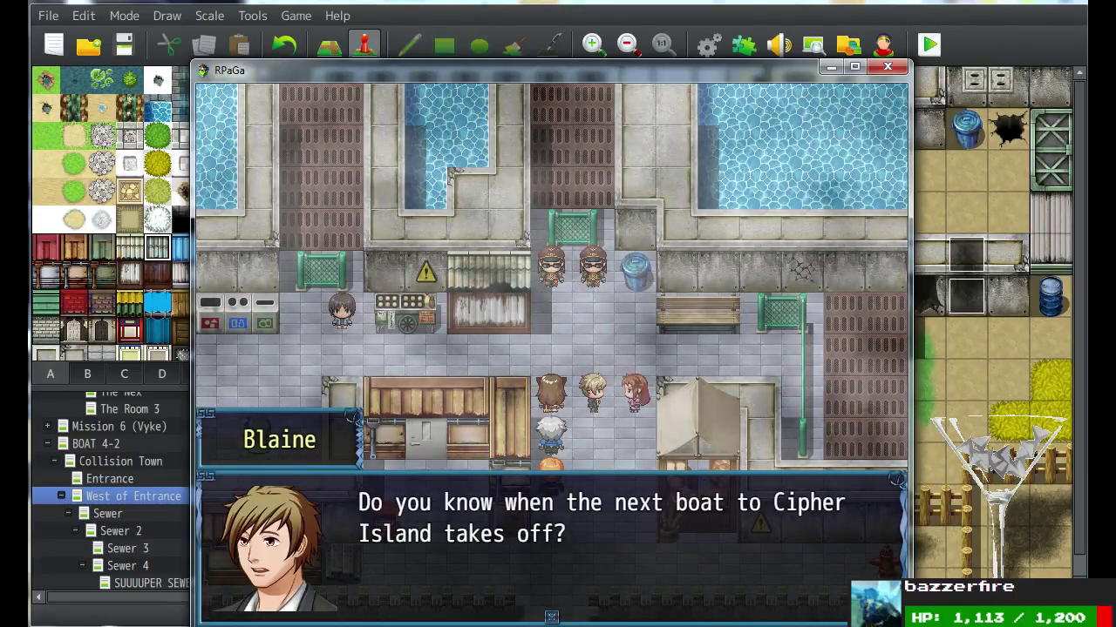
{"action": "key", "text": "Return"}
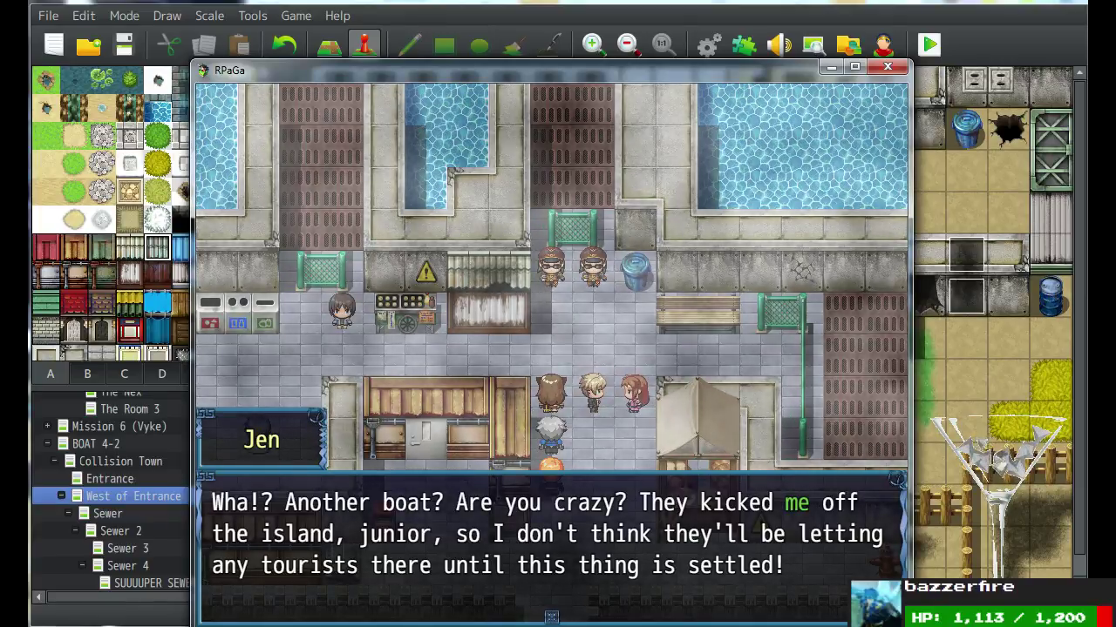
{"action": "key", "text": "Return"}
{"action": "key", "text": "Return"}
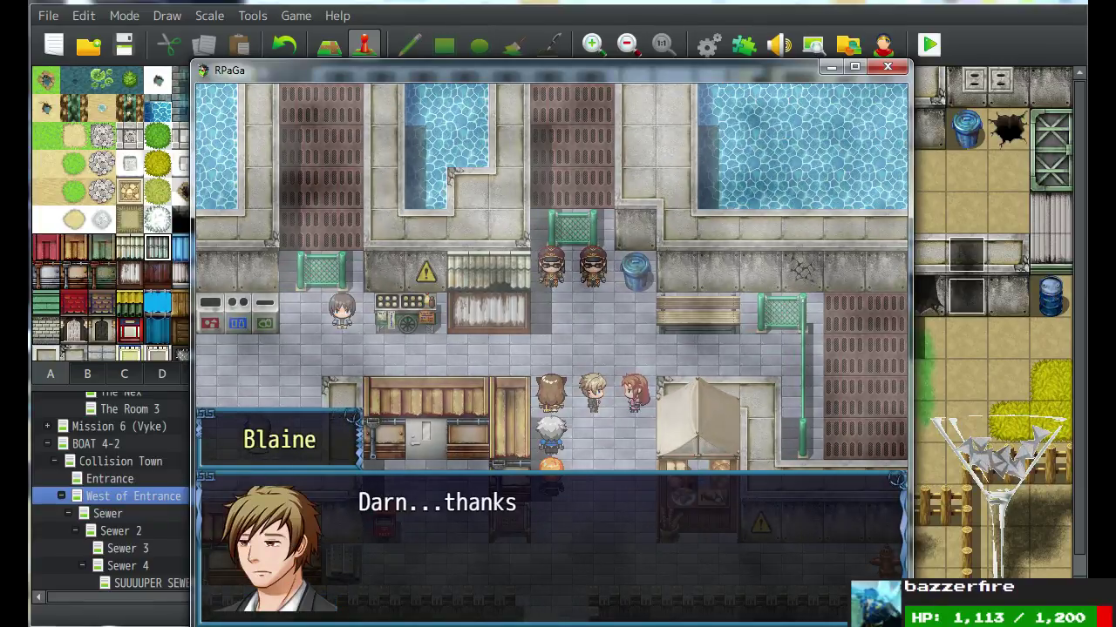
{"action": "key", "text": "Return"}
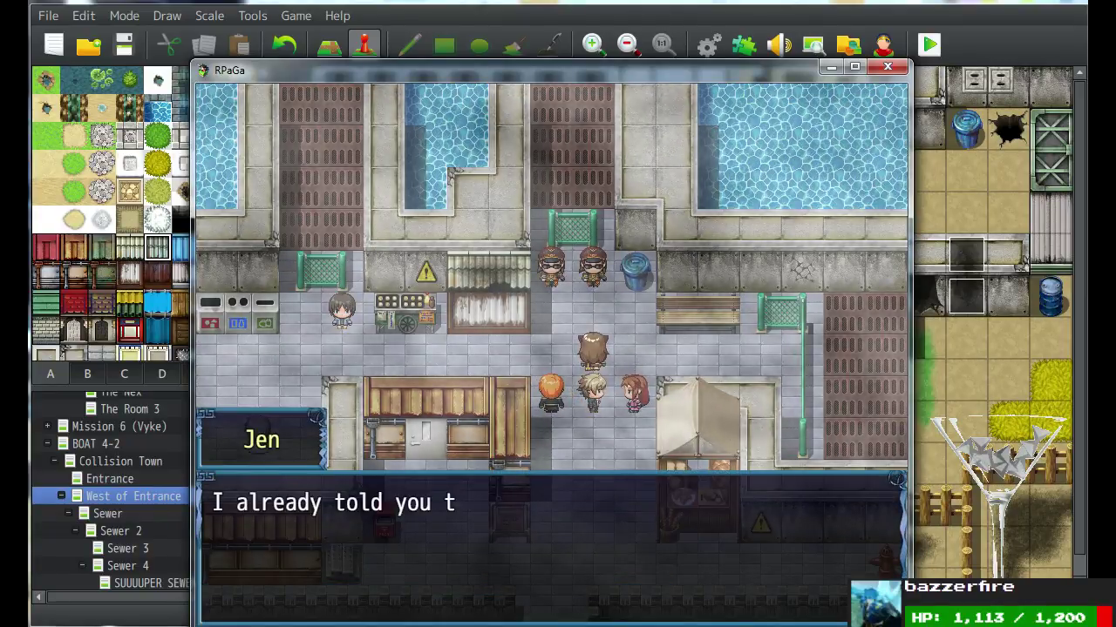
{"action": "key", "text": "Return"}
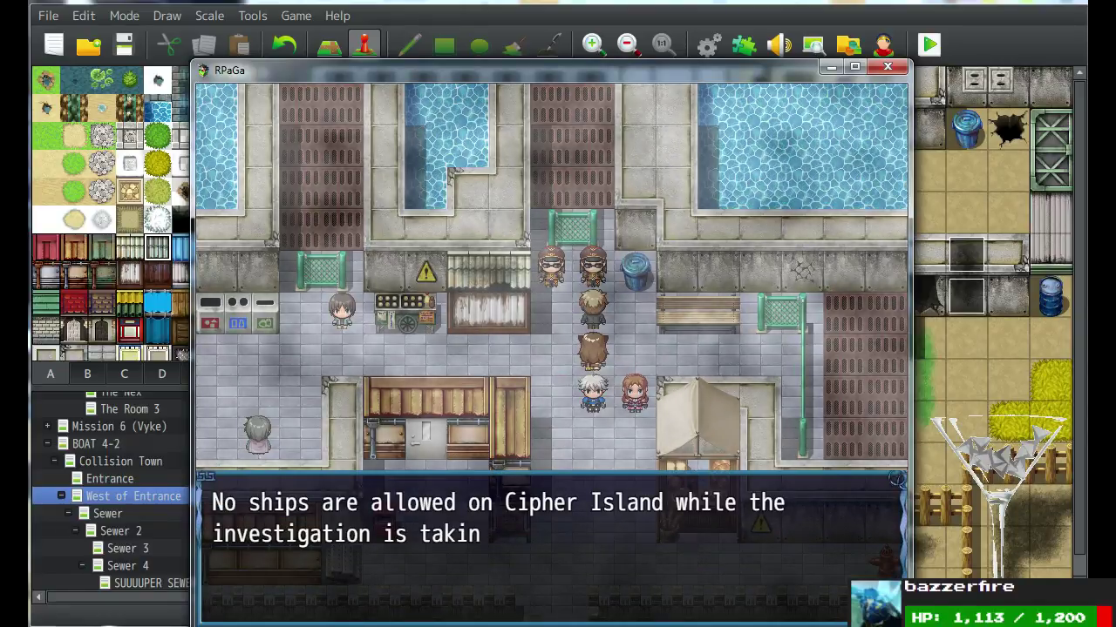
Read the dialogue of both harbor guards and the two townspeople near the vending machines.
{"action": "key", "text": "Return"}
{"action": "key", "text": "Return"}
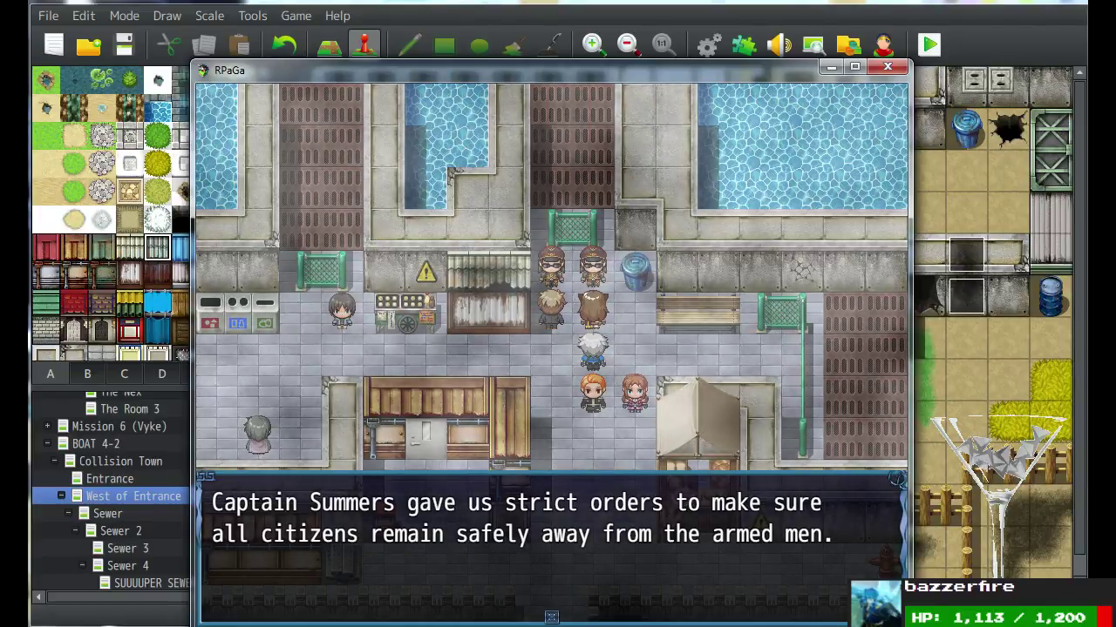
{"action": "key", "text": "Return"}
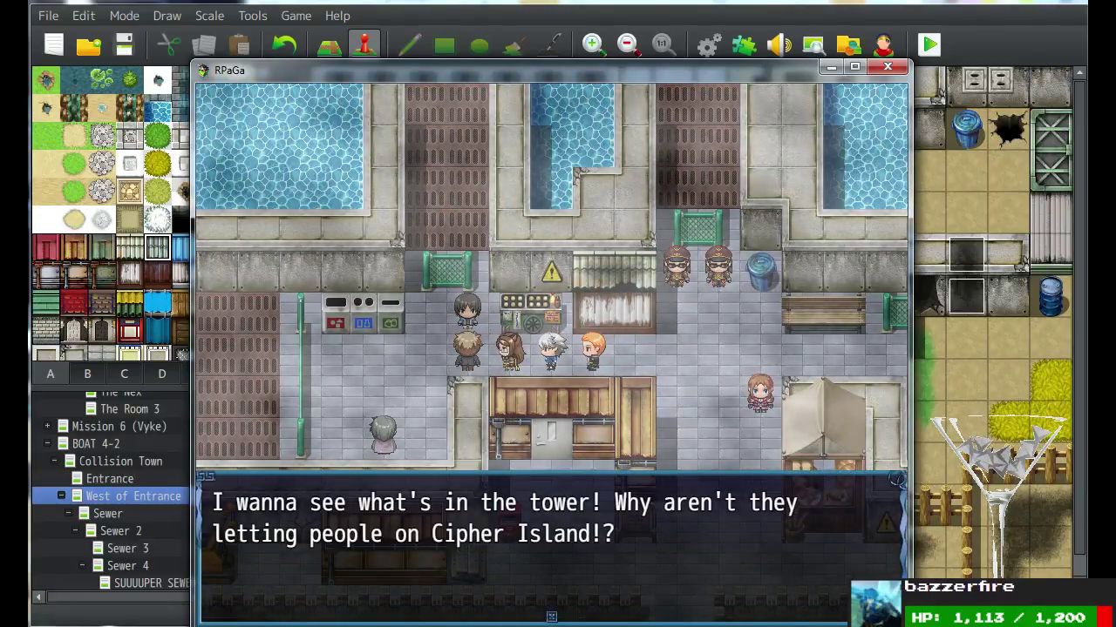
{"action": "key", "text": "Return"}
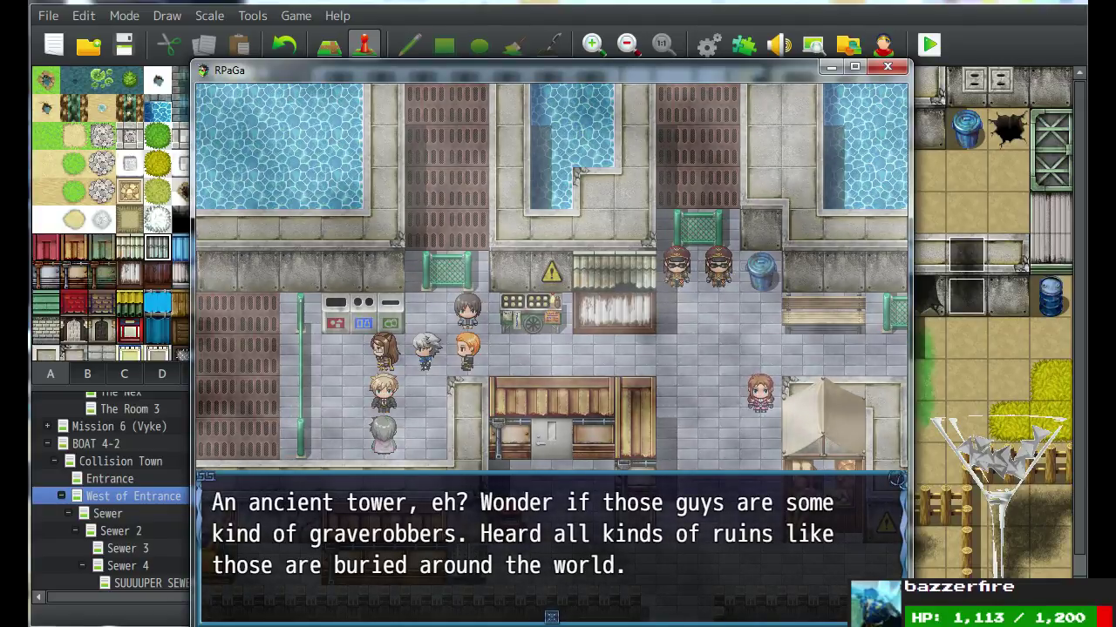
{"action": "key", "text": "Return"}
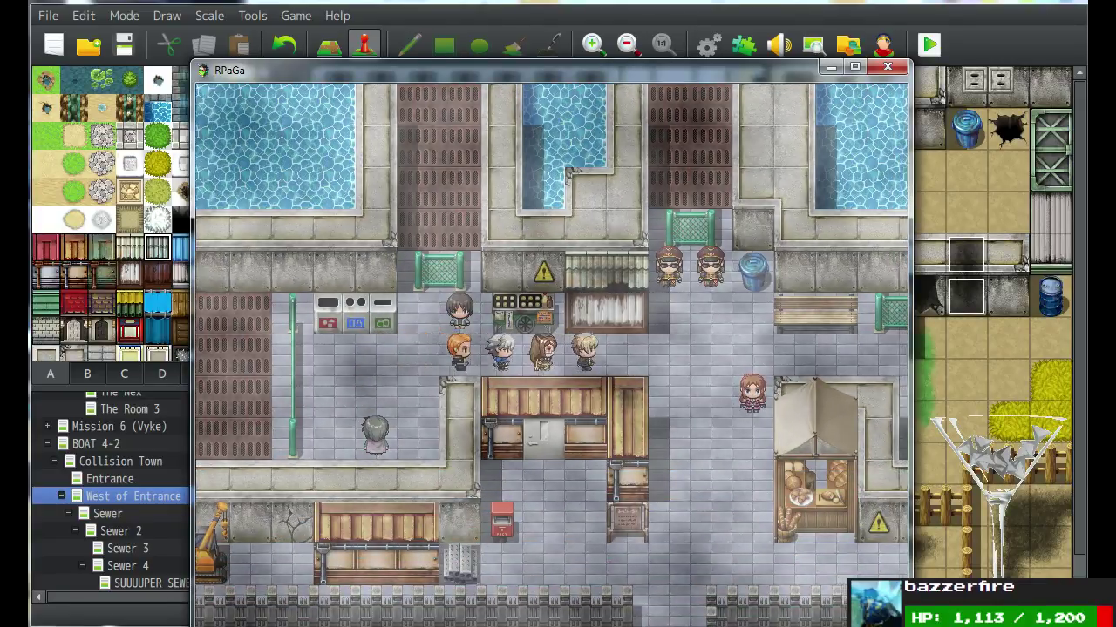
Walk the party down to the red mailbox and read its message.
{"action": "key", "text": "Down"}
{"action": "key", "text": "Right"}
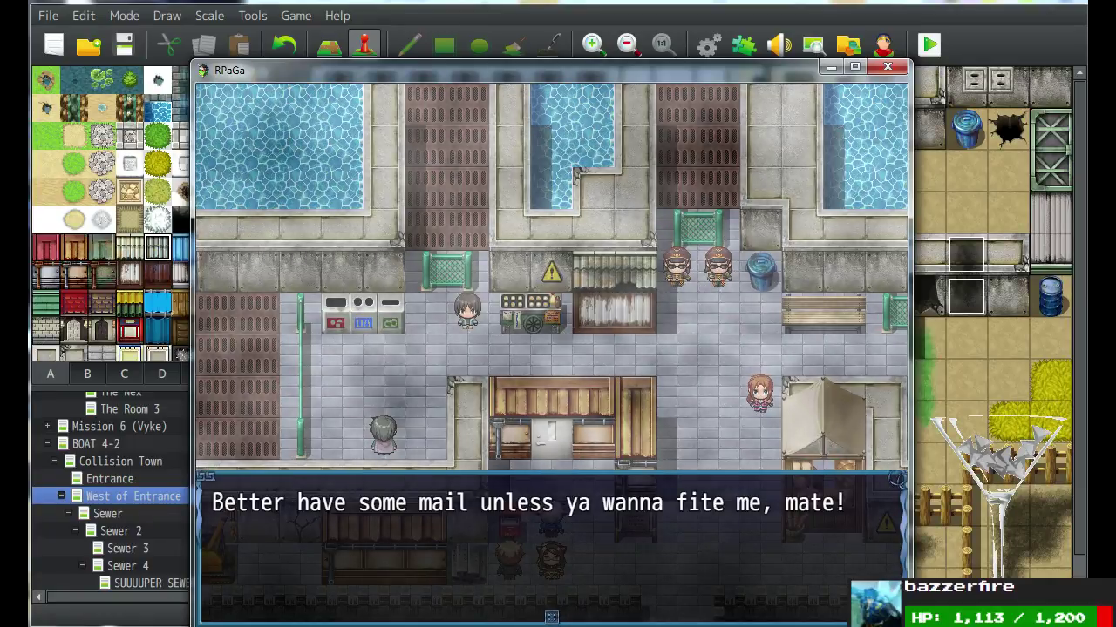
{"action": "key", "text": "Return"}
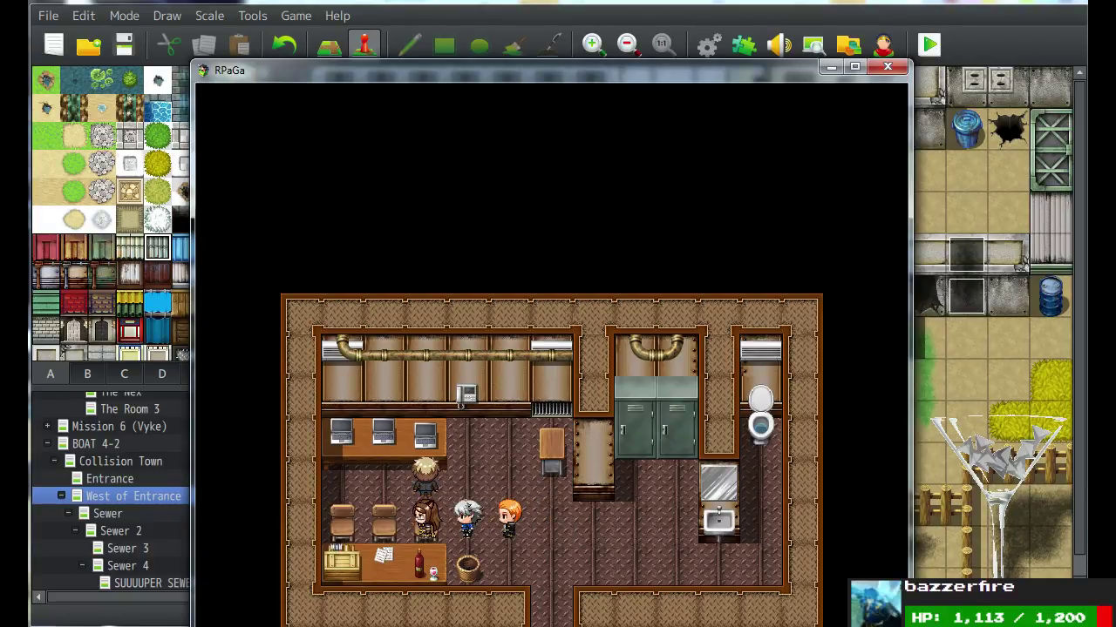
Enter the computer network from the laptop room, then read Unit 1157's virus warning and the northern terminal's message.
{"action": "key", "text": "Return"}
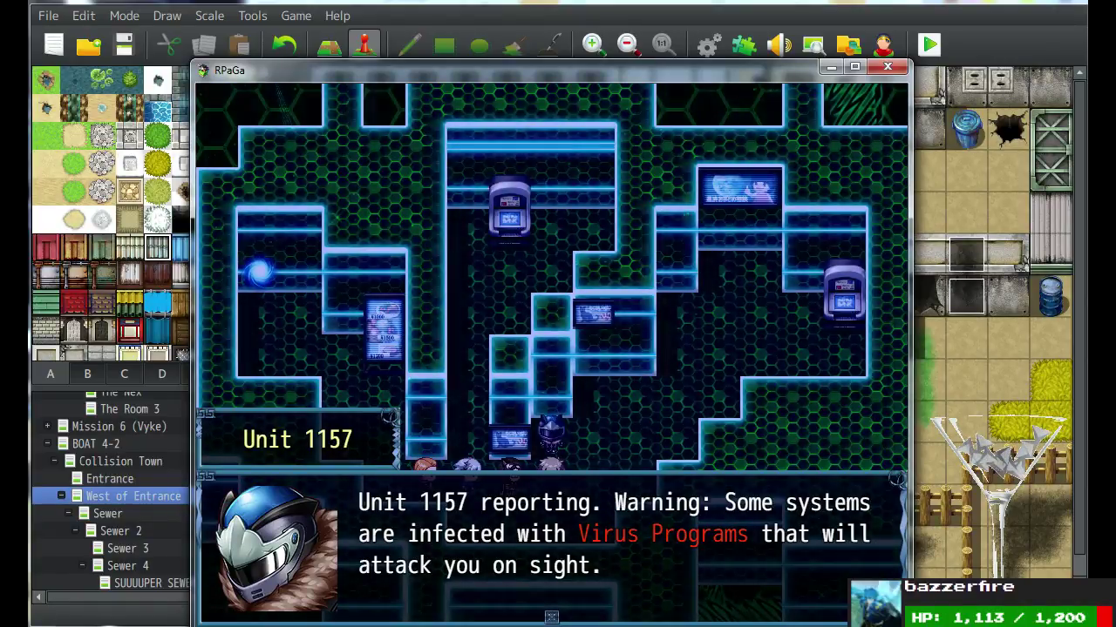
{"action": "key", "text": "Return"}
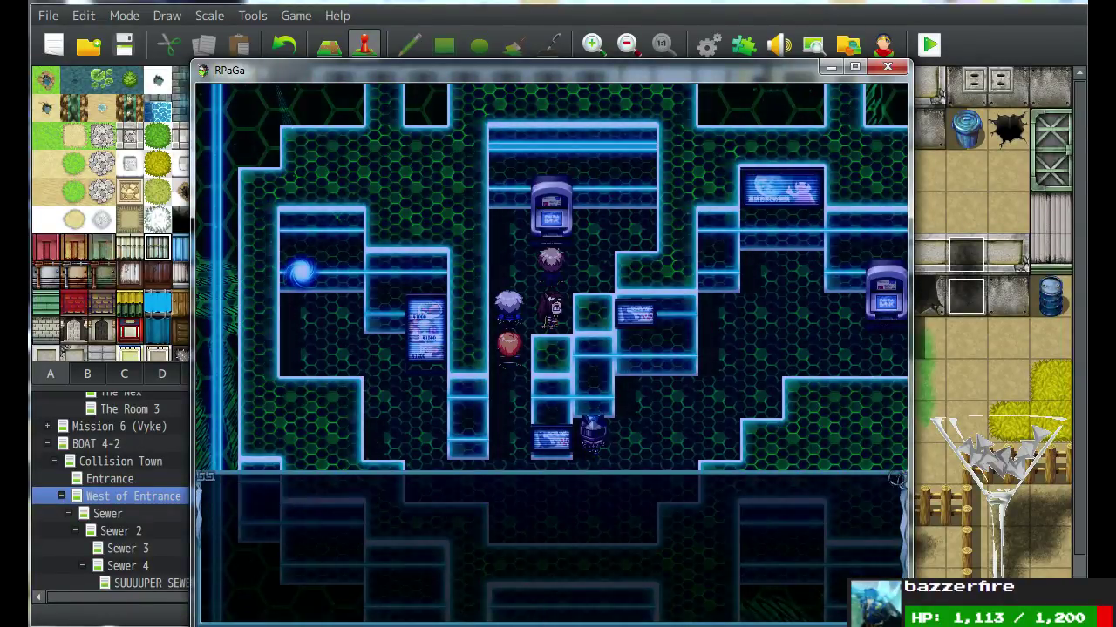
{"action": "key", "text": "Return"}
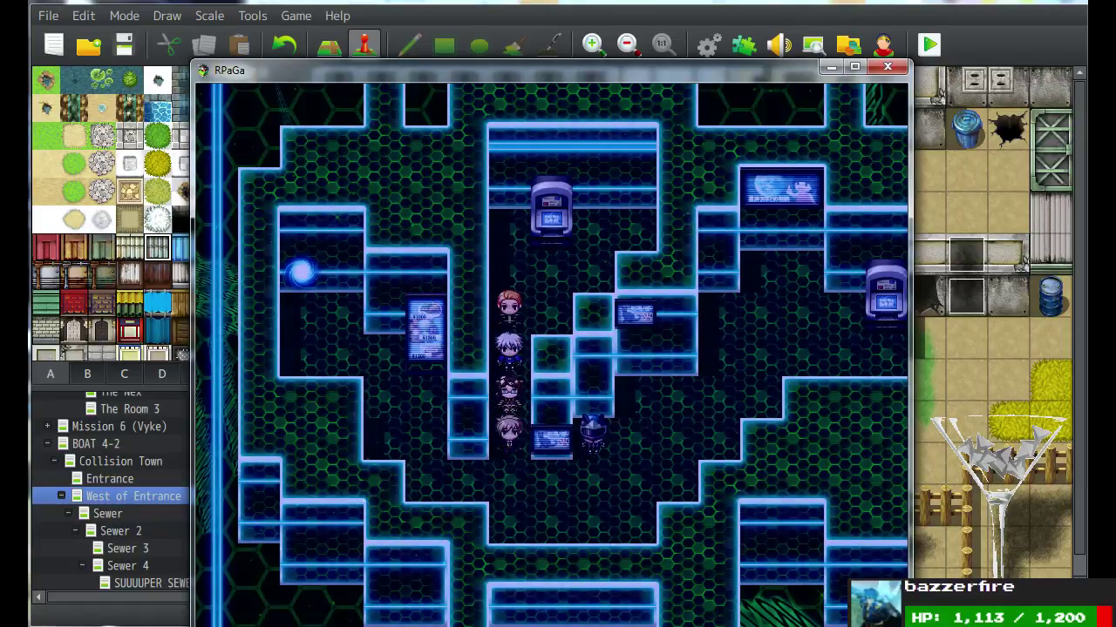
Walk the party to the eastern network terminal and continue its scan despite the infection.
{"action": "key", "text": "Right"}
{"action": "key", "text": "Up"}
{"action": "key", "text": "Right"}
{"action": "key", "text": "Up"}
{"action": "key", "text": "Right"}
{"action": "key", "text": "Down"}
{"action": "key", "text": "Right"}
{"action": "key", "text": "Up"}
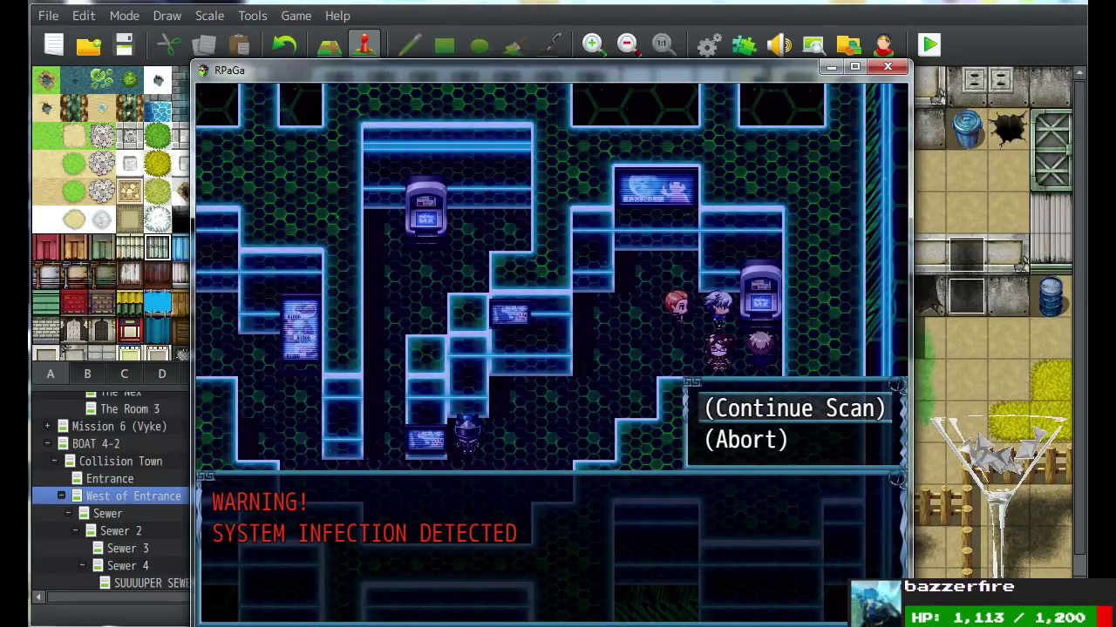
{"action": "key", "text": "Return"}
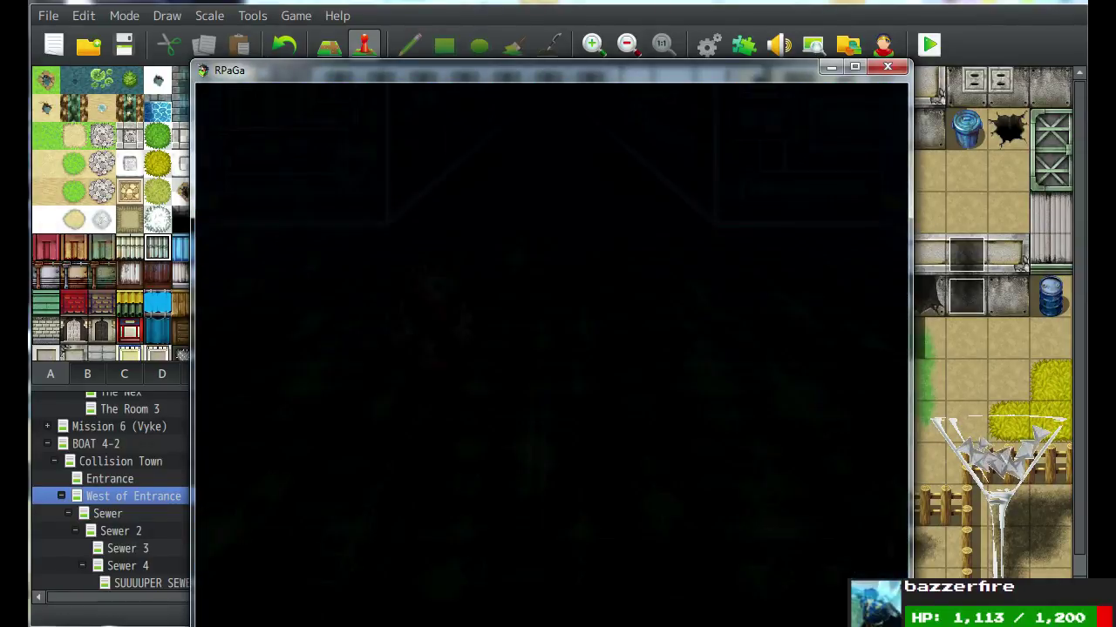
Have Blaine use a Tech skill in the battle against the Computer Glib and the other party members attack.
{"action": "key", "text": "Down"}
{"action": "key", "text": "Return"}
{"action": "key", "text": "Return"}
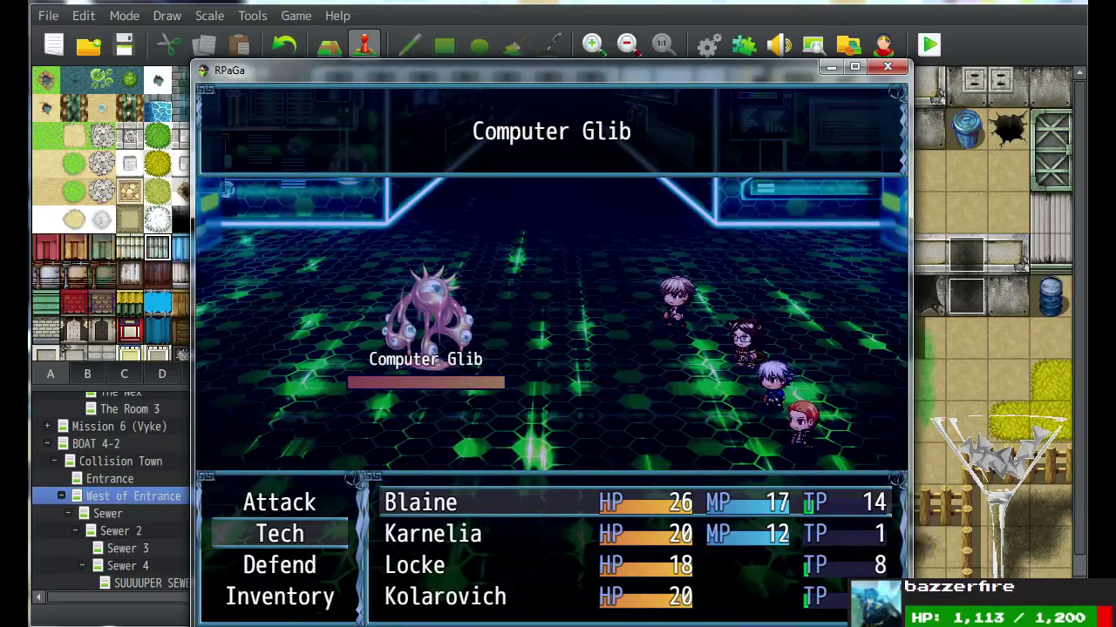
{"action": "key", "text": "Return"}
{"action": "key", "text": "Return"}
{"action": "key", "text": "Return"}
{"action": "key", "text": "Return"}
{"action": "key", "text": "Return"}
{"action": "key", "text": "Return"}
{"action": "key", "text": "Return"}
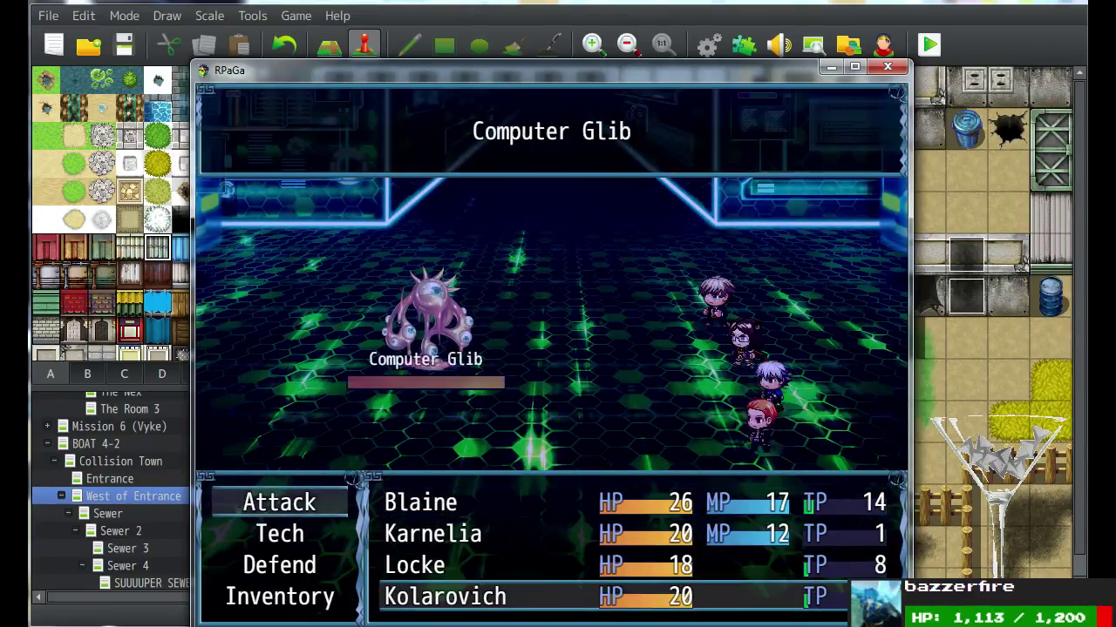
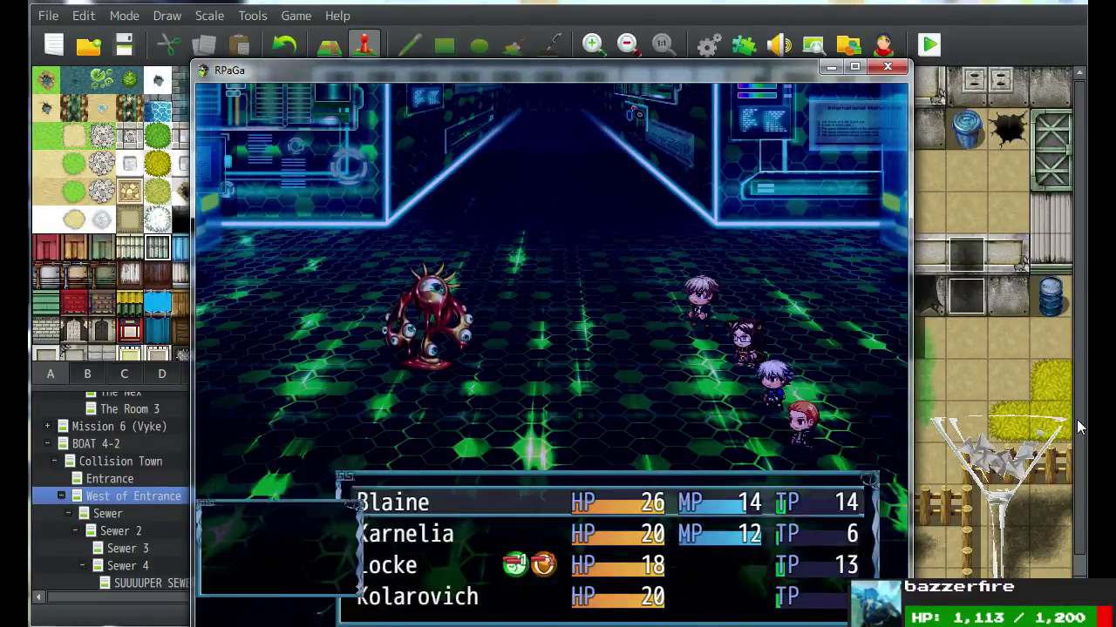
Fight another round to defeat the Computer Glib, and collect the extracted Code Sample.
{"action": "key", "text": "Return"}
{"action": "key", "text": "Return"}
{"action": "key", "text": "Return"}
{"action": "key", "text": "Return"}
{"action": "key", "text": "Return"}
{"action": "key", "text": "Return"}
{"action": "key", "text": "Return"}
{"action": "key", "text": "Return"}
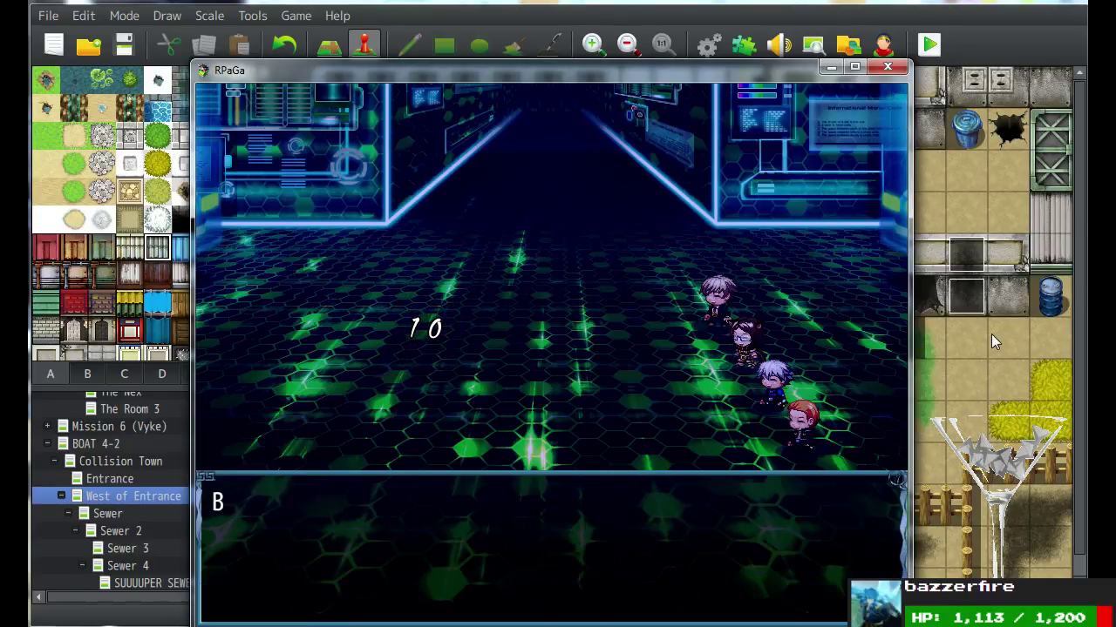
{"action": "key", "text": "Return"}
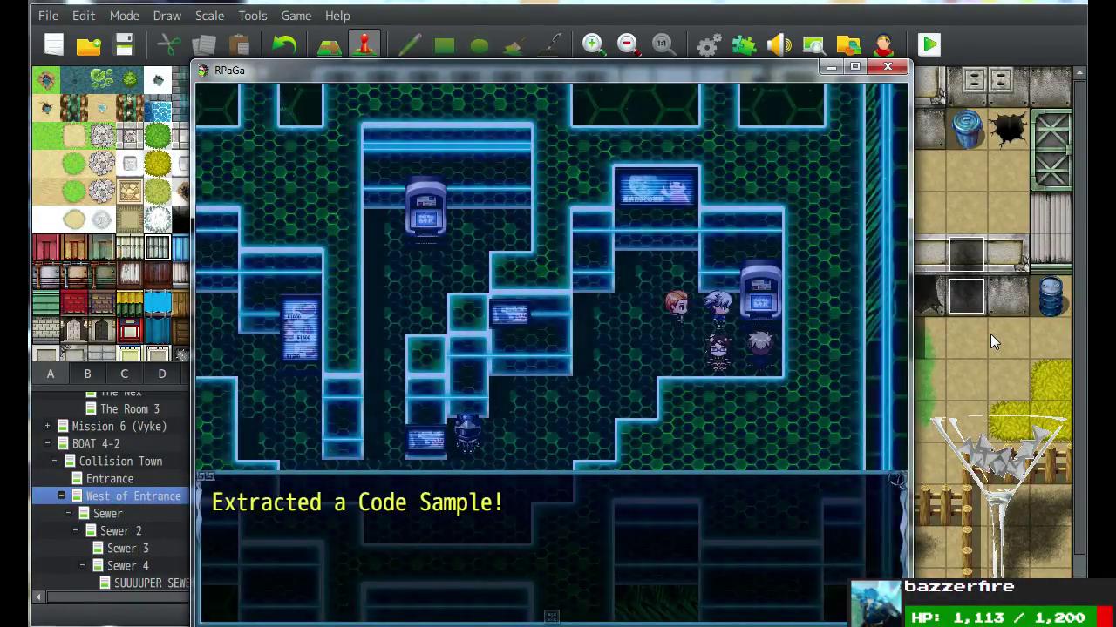
{"action": "key", "text": "Return"}
Set the Computer Glib enemy's Max HP to 80 in the database.
{"action": "left_click", "coordinate": [886, 66]}
{"action": "left_click", "coordinate": [708, 45]}
{"action": "key", "text": "F9"}
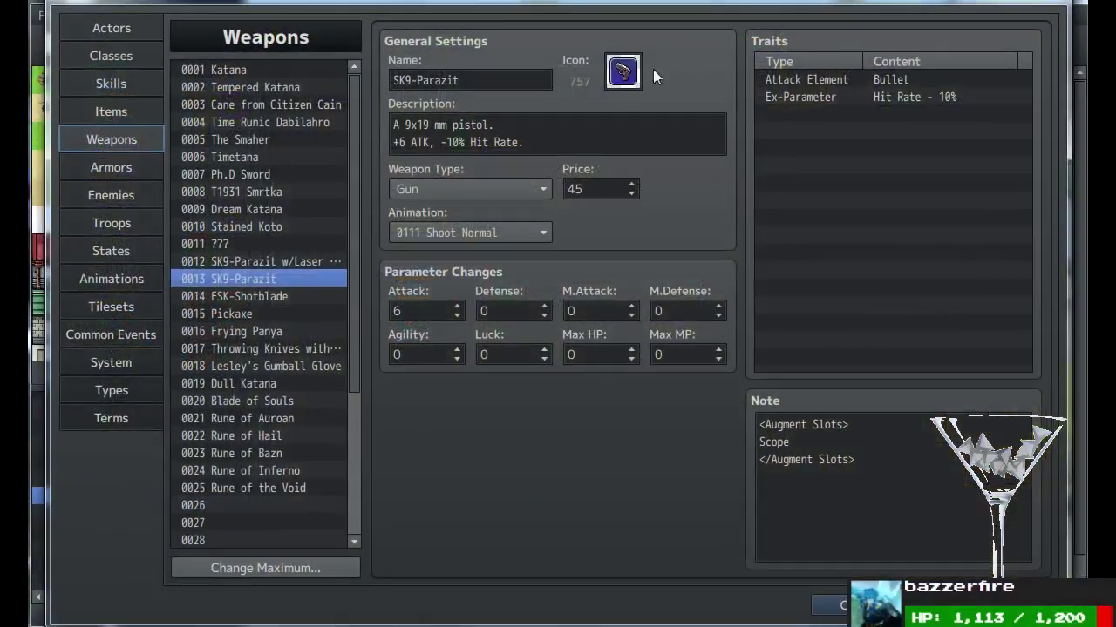
{"action": "left_click", "coordinate": [111, 195]}
{"action": "scroll", "coordinate": [261, 295], "scroll_direction": "down", "scroll_amount": 9}
{"action": "scroll", "coordinate": [260, 294], "scroll_direction": "down", "scroll_amount": 2}
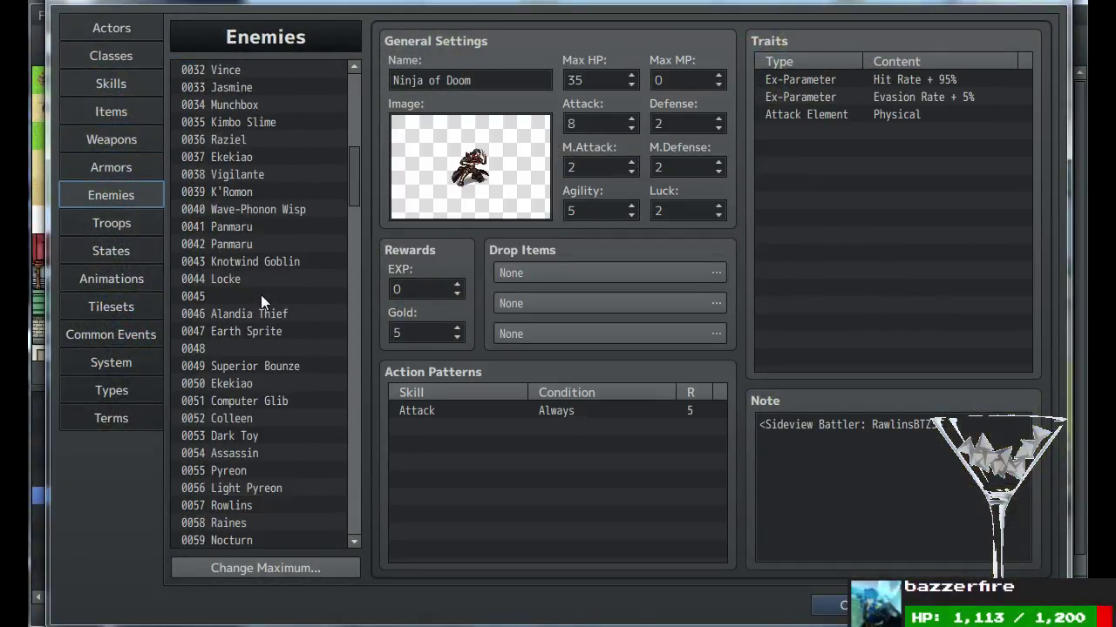
{"action": "left_click", "coordinate": [249, 402]}
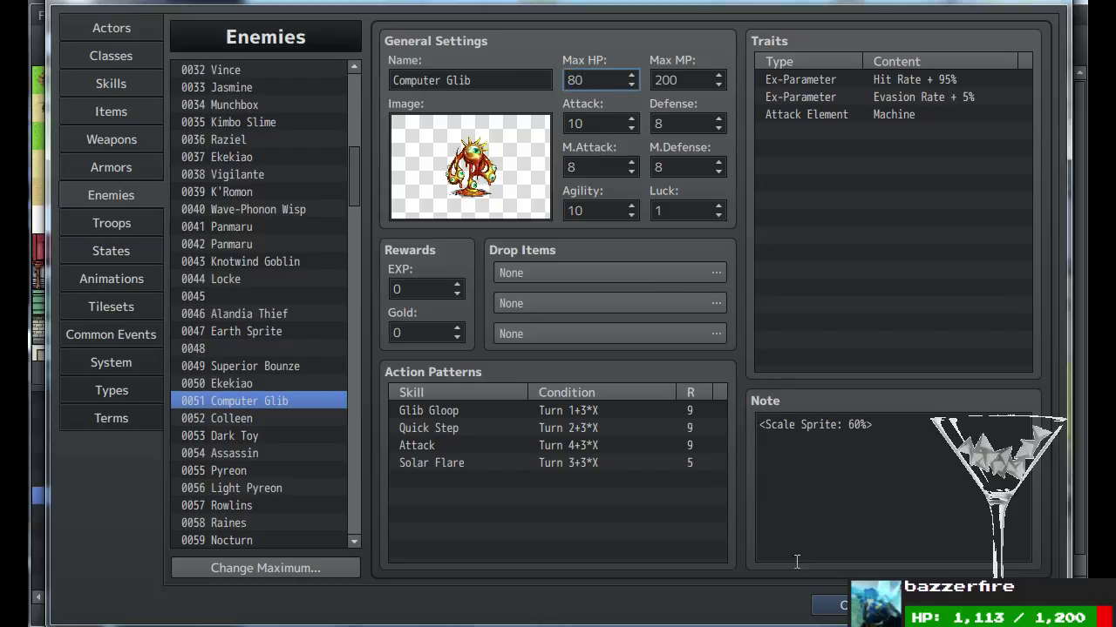
{"action": "left_click", "coordinate": [820, 602]}
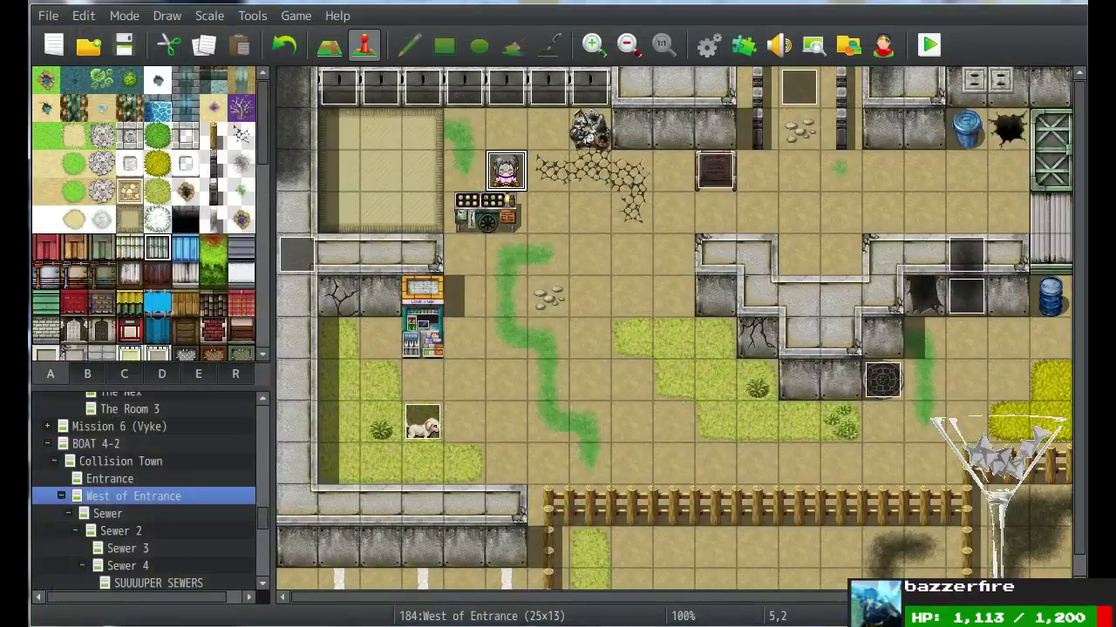
Switch back to the running game and lead the party out of the network into the laptop room.
{"action": "key", "text": "alt+Tab"}
{"action": "key", "text": "Left"}
{"action": "key", "text": "Down"}
{"action": "key", "text": "Left"}
{"action": "key", "text": "Down"}
{"action": "key", "text": "Left"}
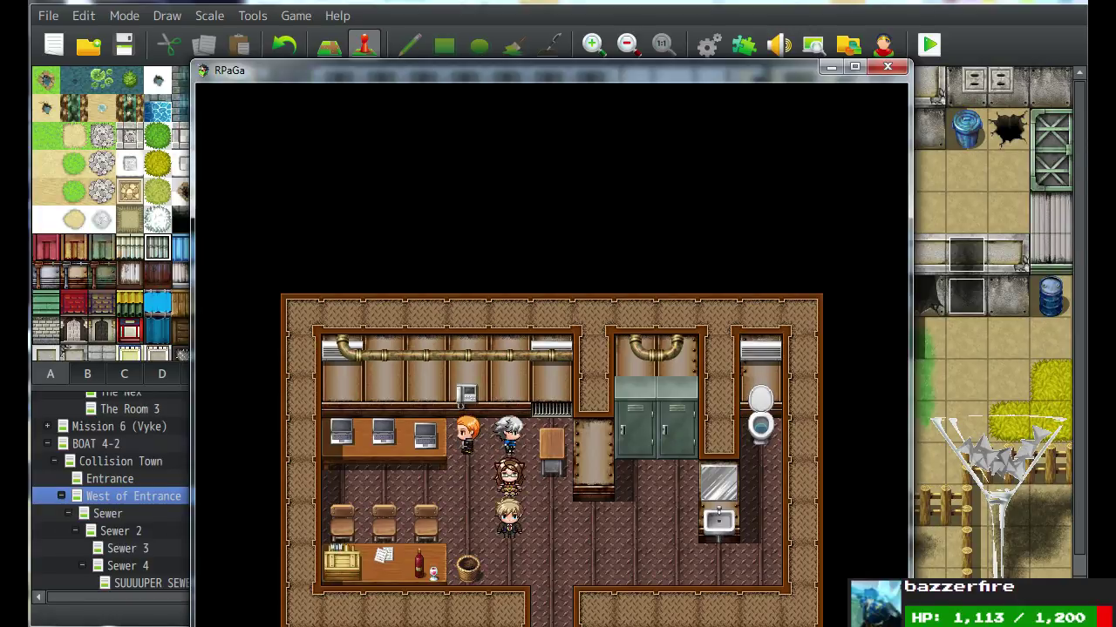
Search the green lockers in the laptop room and dismiss their messages.
{"action": "key", "text": "Up"}
{"action": "key", "text": "Return"}
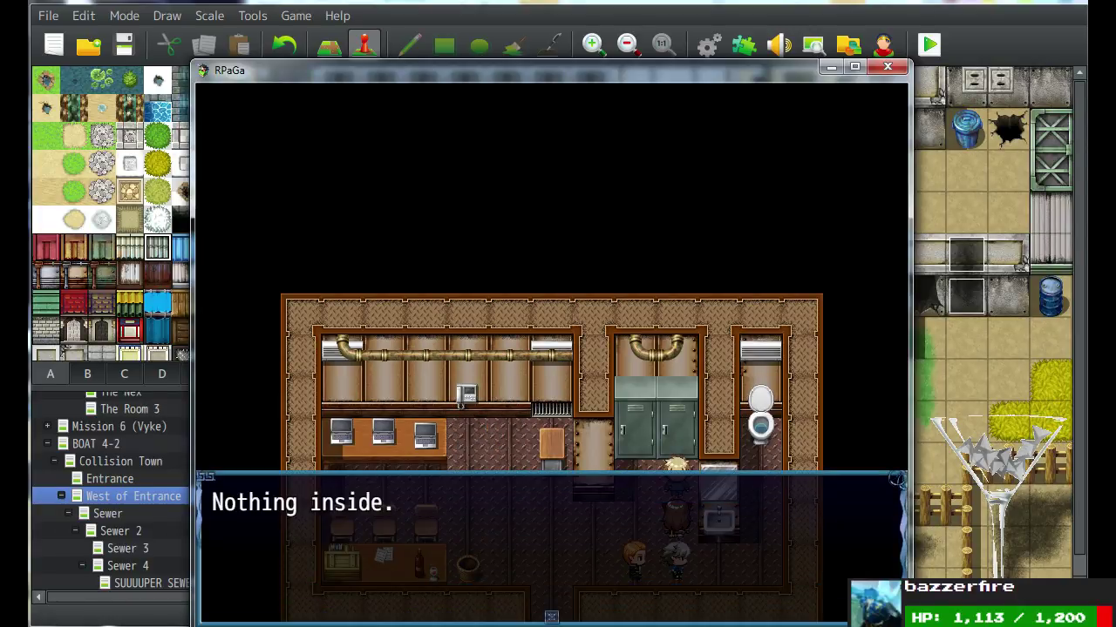
{"action": "key", "text": "Return"}
{"action": "key", "text": "Left"}
{"action": "key", "text": "Up"}
{"action": "key", "text": "Return"}
{"action": "key", "text": "Return"}
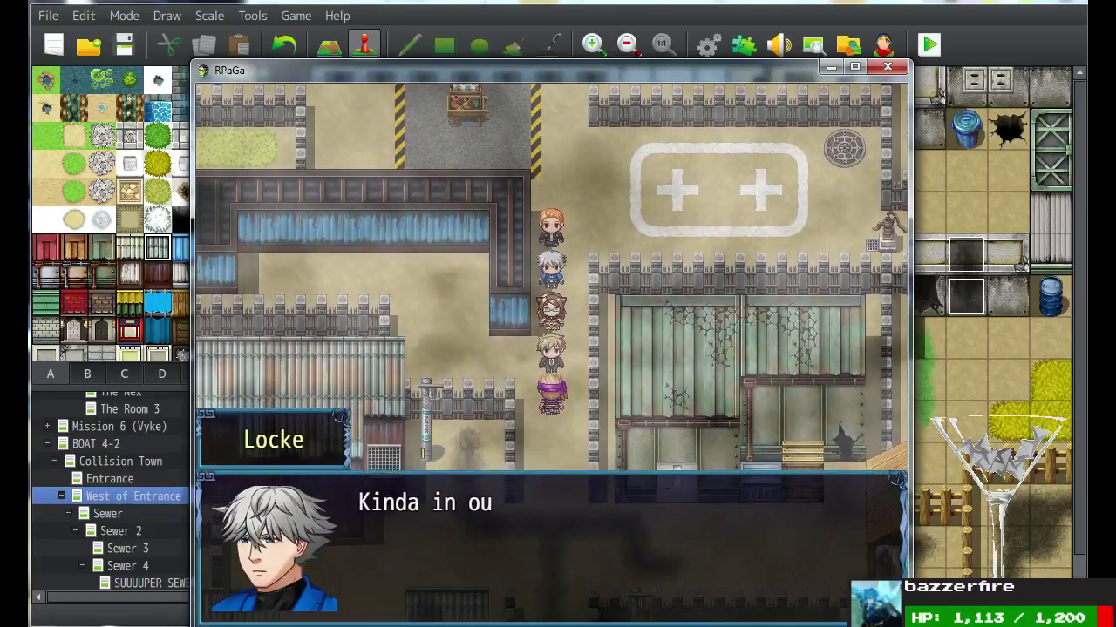
Play through the purple-clad stranger's street conversation about Cipher Island and the sewage outlet.
{"action": "key", "text": "Return"}
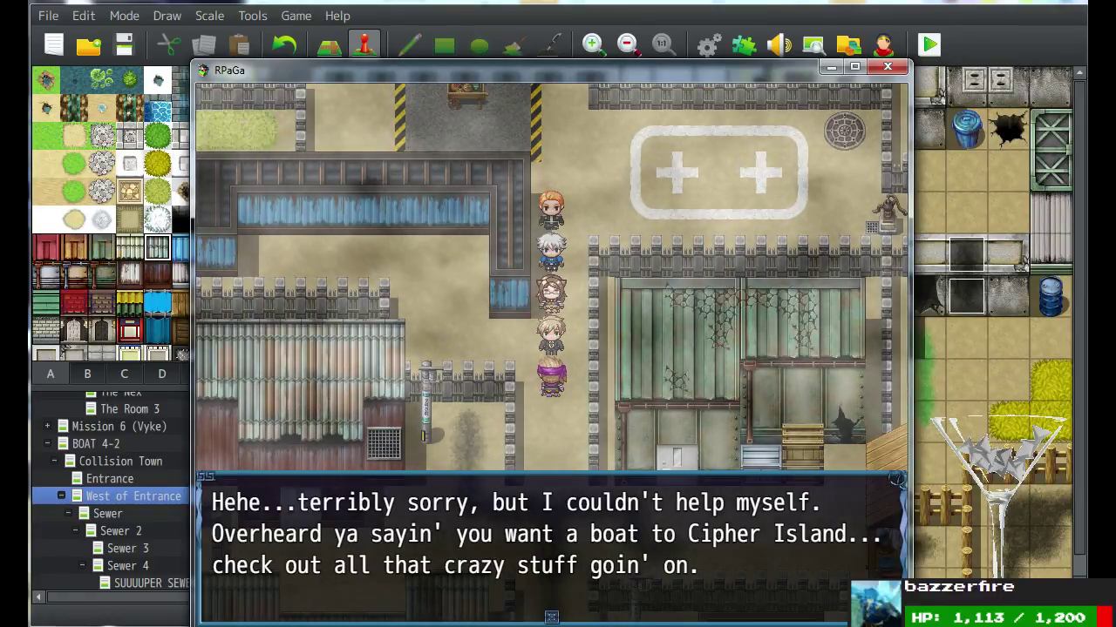
{"action": "key", "text": "Return"}
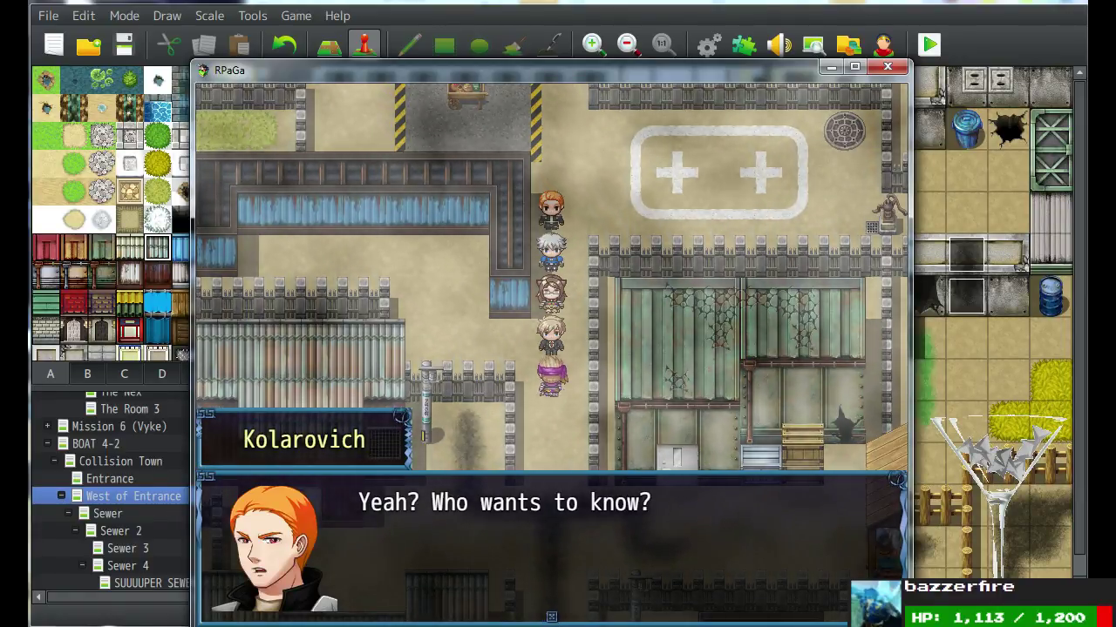
{"action": "key", "text": "Return"}
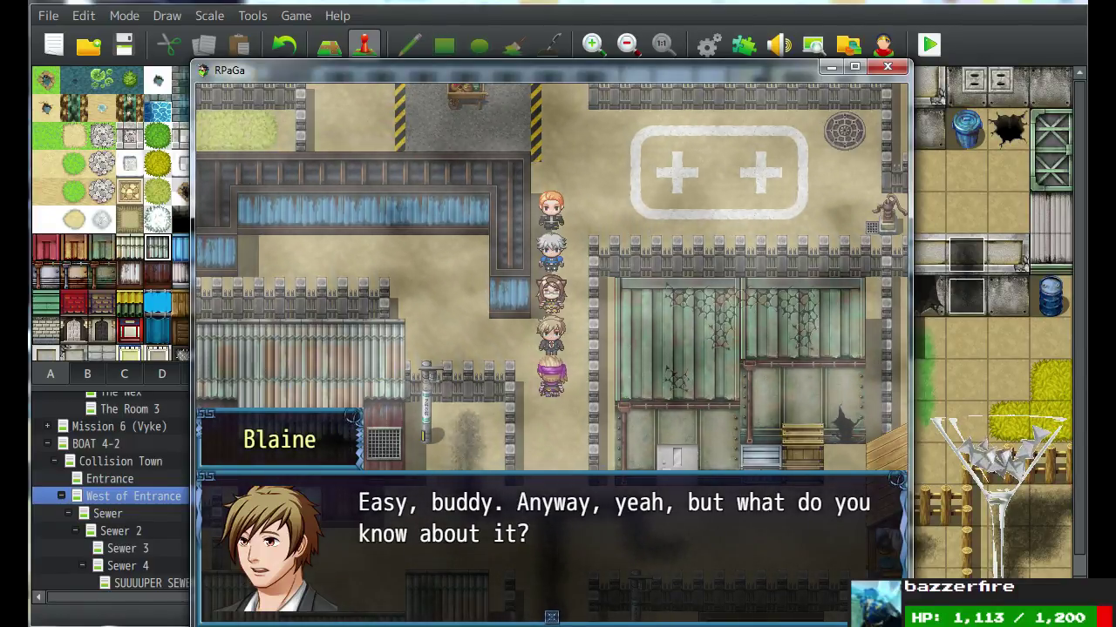
{"action": "key", "text": "Return"}
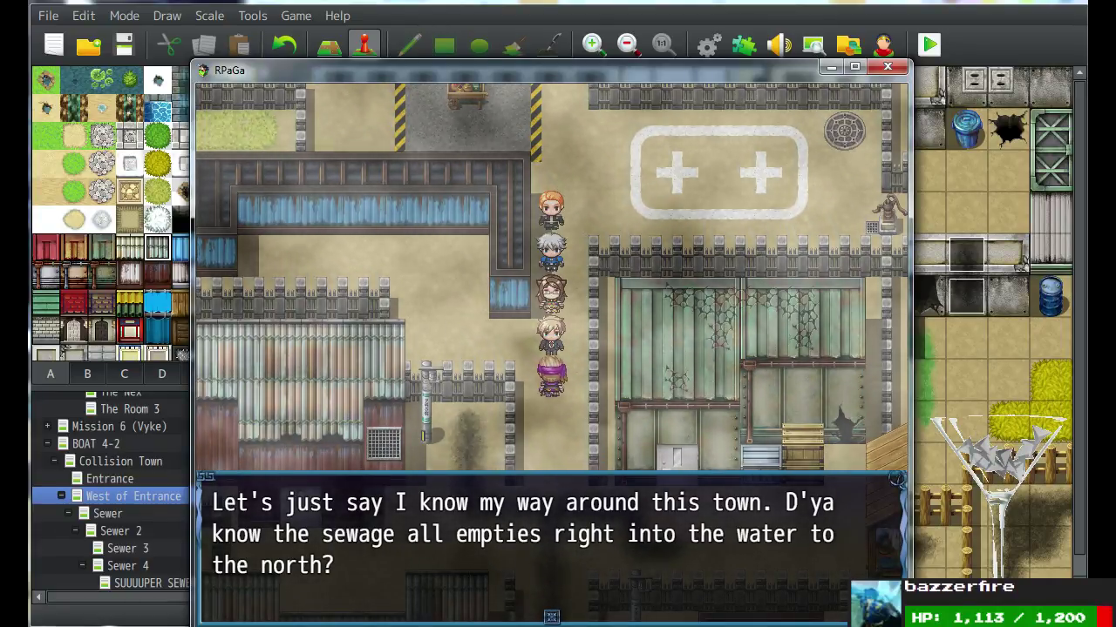
{"action": "key", "text": "Return"}
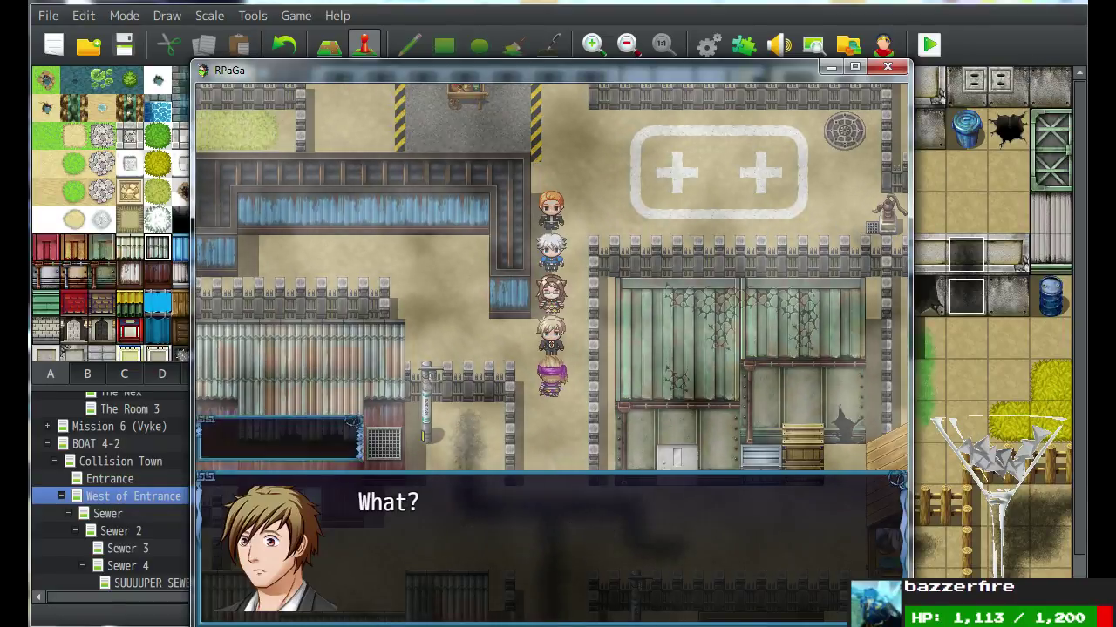
{"action": "key", "text": "Return"}
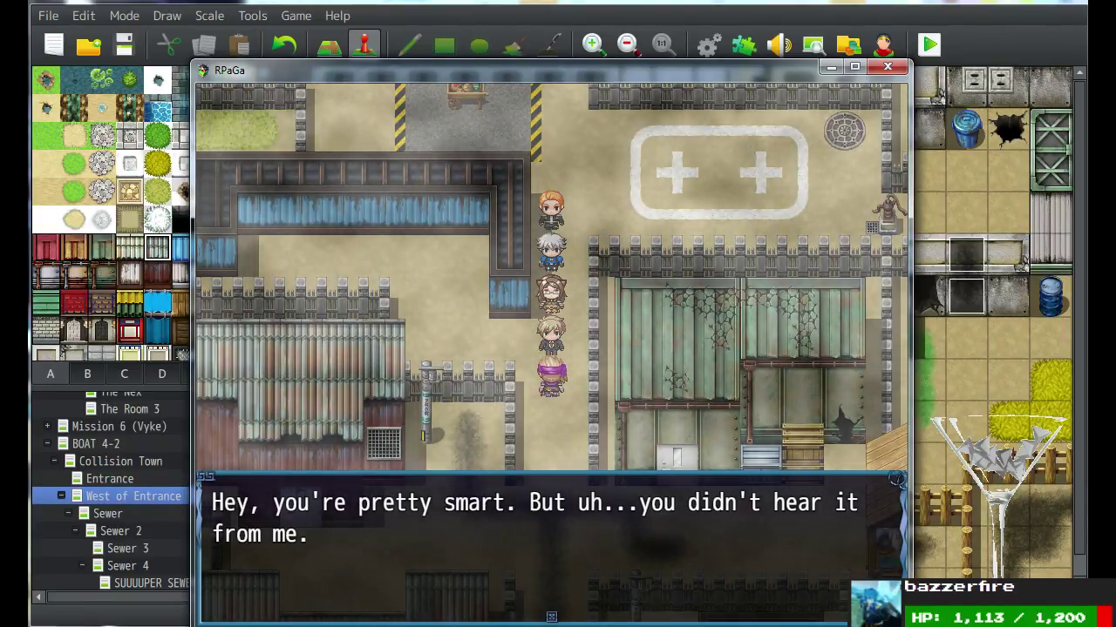
{"action": "key", "text": "Return"}
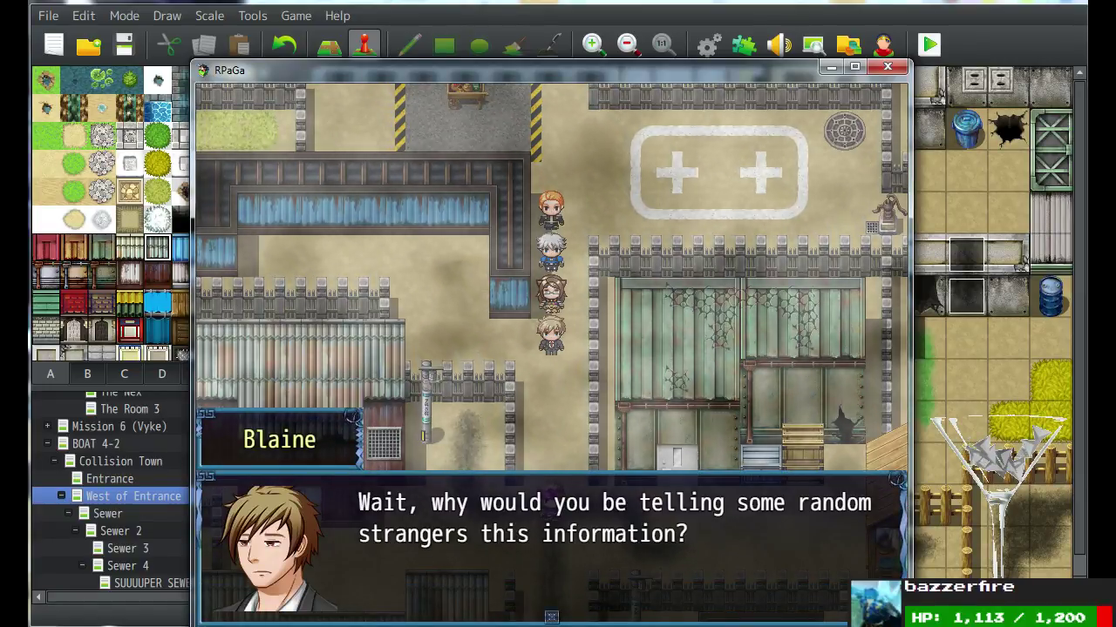
{"action": "key", "text": "Return"}
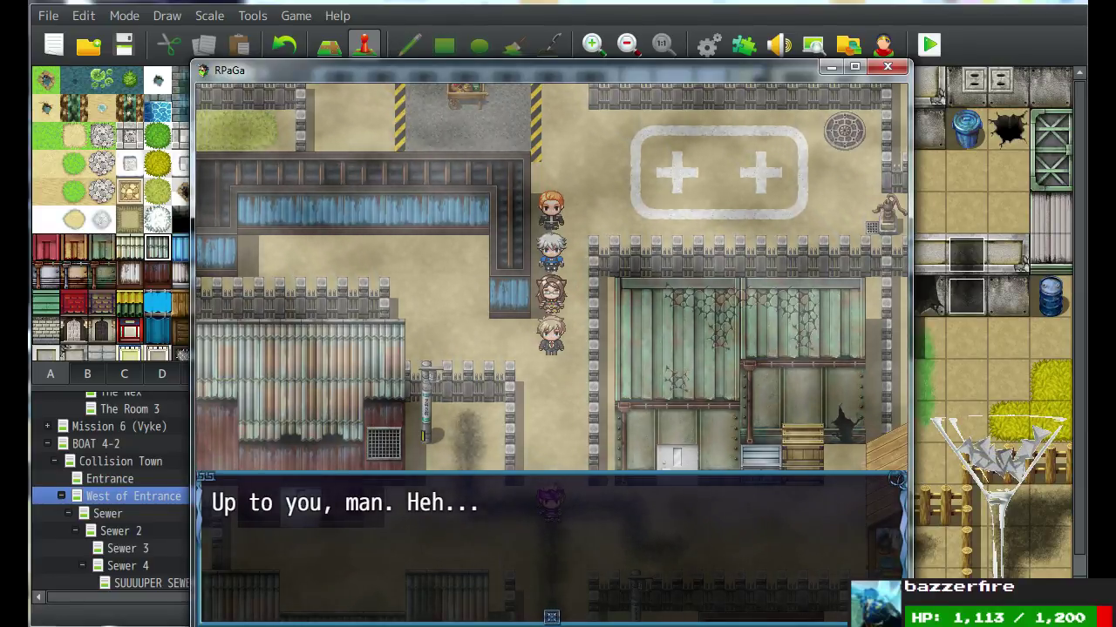
{"action": "key", "text": "Return"}
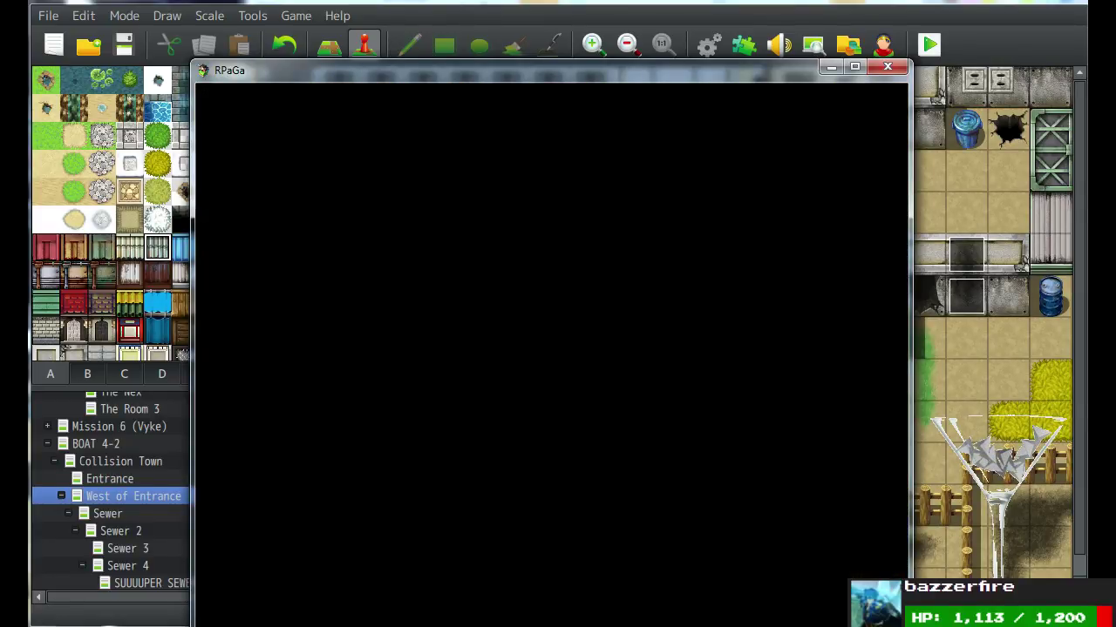
Walk the party south and north along the fenced street where the stranger stood.
{"action": "key", "text": "Down"}
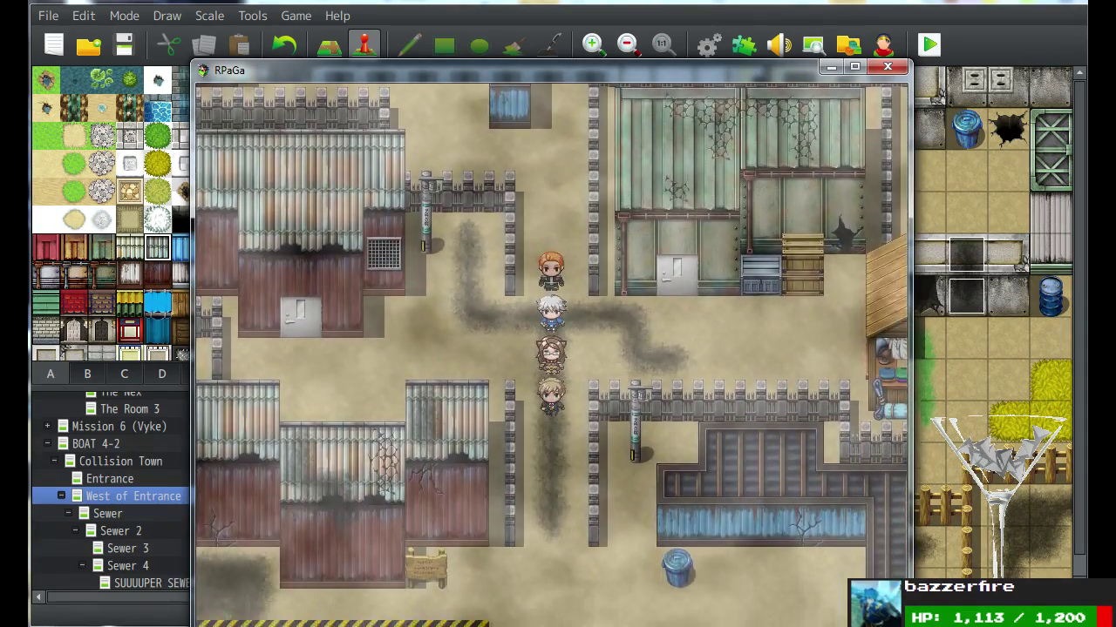
{"action": "key", "text": "Up"}
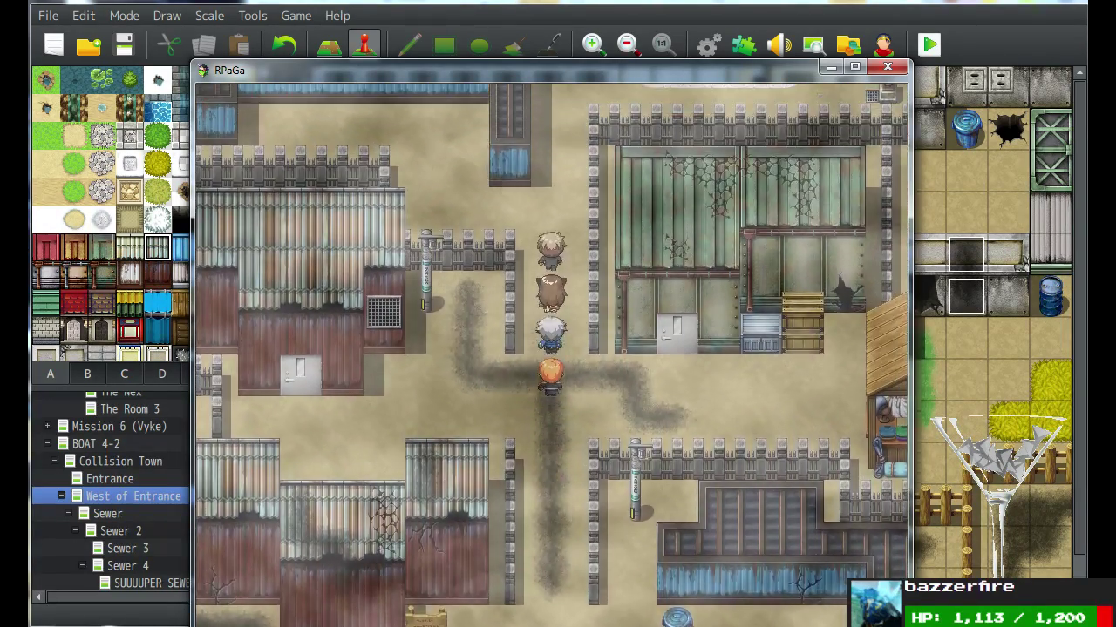
{"action": "key", "text": "Down"}
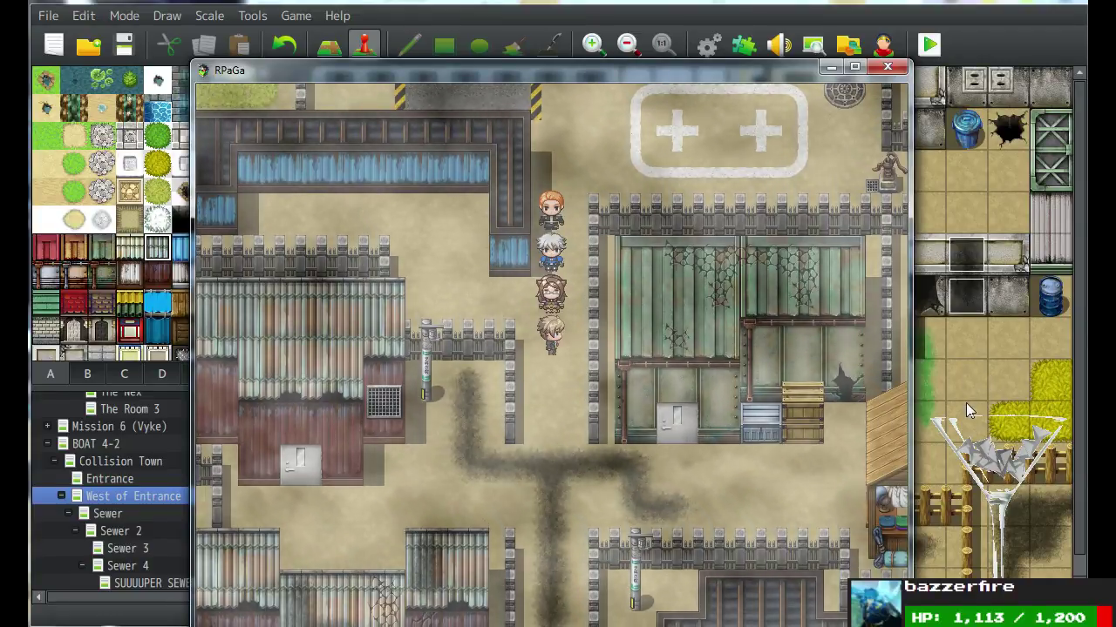
Look over the Entrance and Collision Docks maps in the editor.
{"action": "left_click", "coordinate": [99, 499]}
{"action": "left_click", "coordinate": [108, 480]}
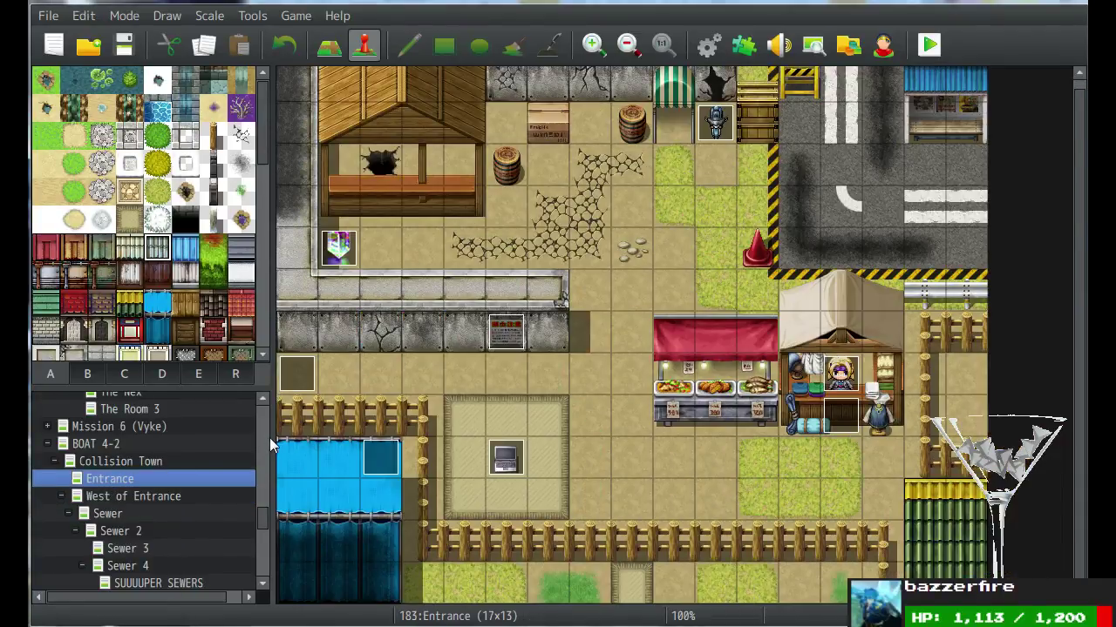
{"action": "scroll", "coordinate": [115, 544], "scroll_direction": "down", "scroll_amount": 3}
{"action": "left_click", "coordinate": [119, 565]}
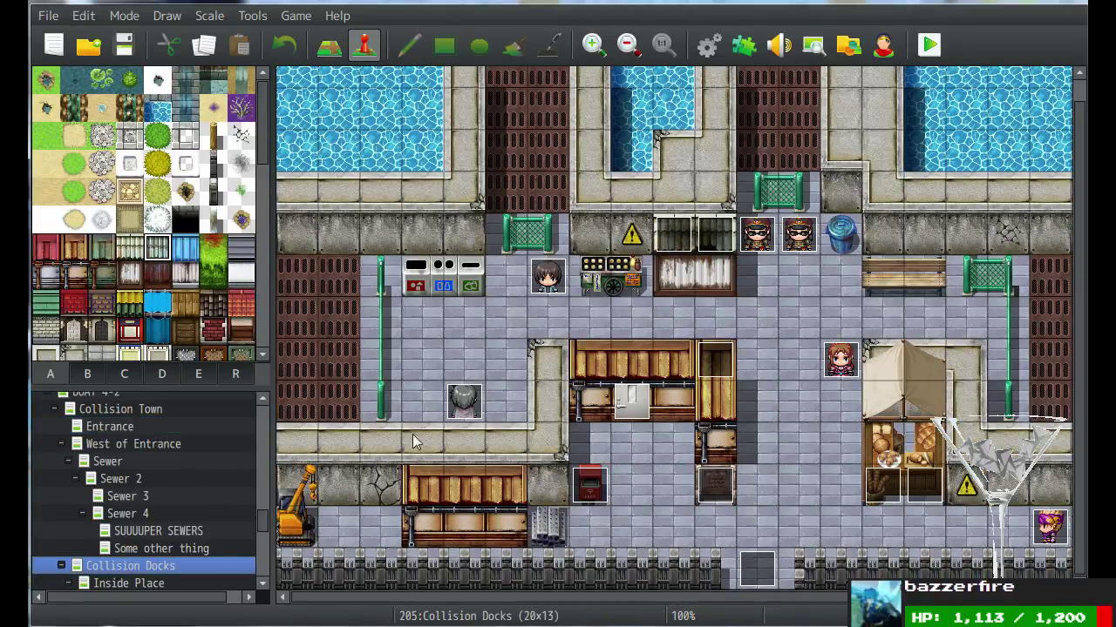
{"action": "scroll", "coordinate": [131, 564], "scroll_direction": "down", "scroll_amount": 4}
{"action": "scroll", "coordinate": [136, 553], "scroll_direction": "up", "scroll_amount": 3}
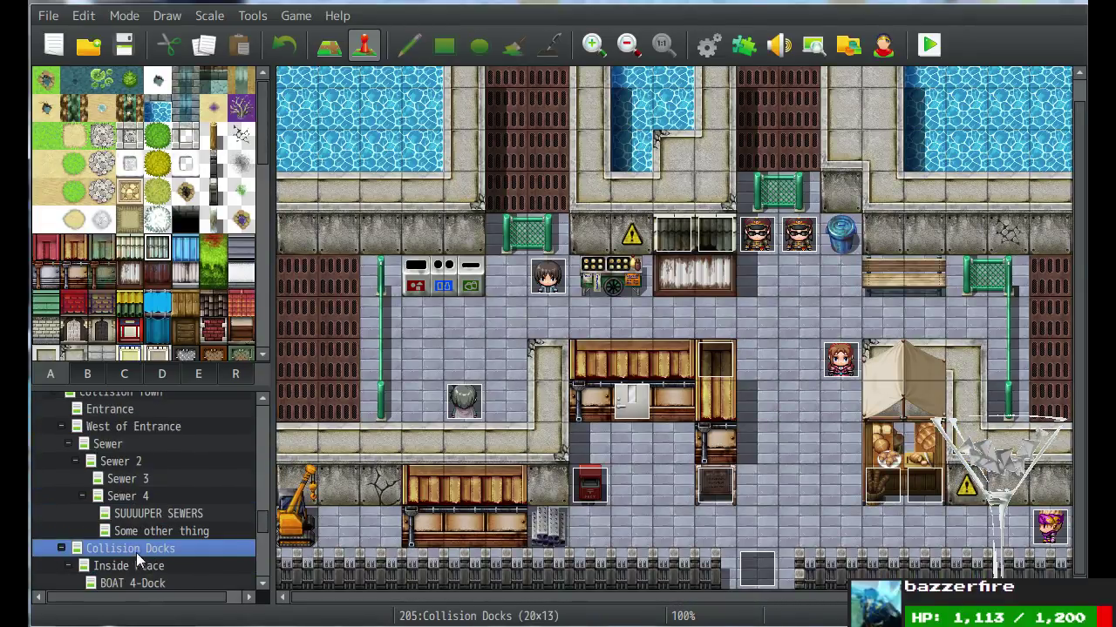
View the West of Entrance map, then open Shady Street and examine its layout.
{"action": "left_click", "coordinate": [124, 425]}
{"action": "scroll", "coordinate": [136, 428], "scroll_direction": "down", "scroll_amount": 4}
{"action": "scroll", "coordinate": [137, 435], "scroll_direction": "down", "scroll_amount": 1}
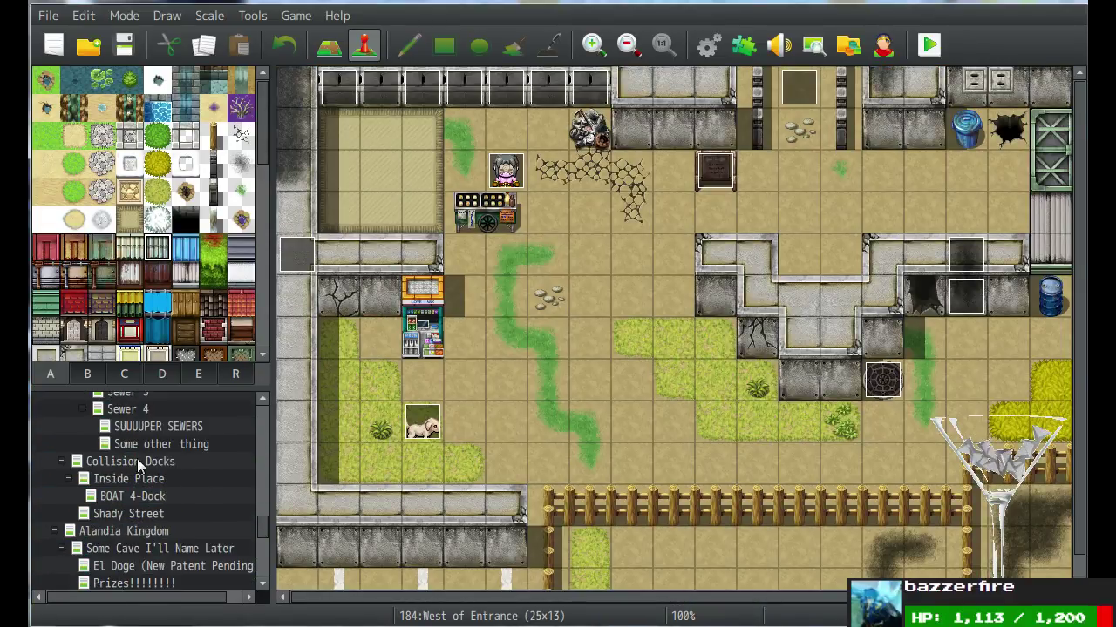
{"action": "left_click", "coordinate": [133, 515]}
{"action": "middle_click", "coordinate": [745, 361]}
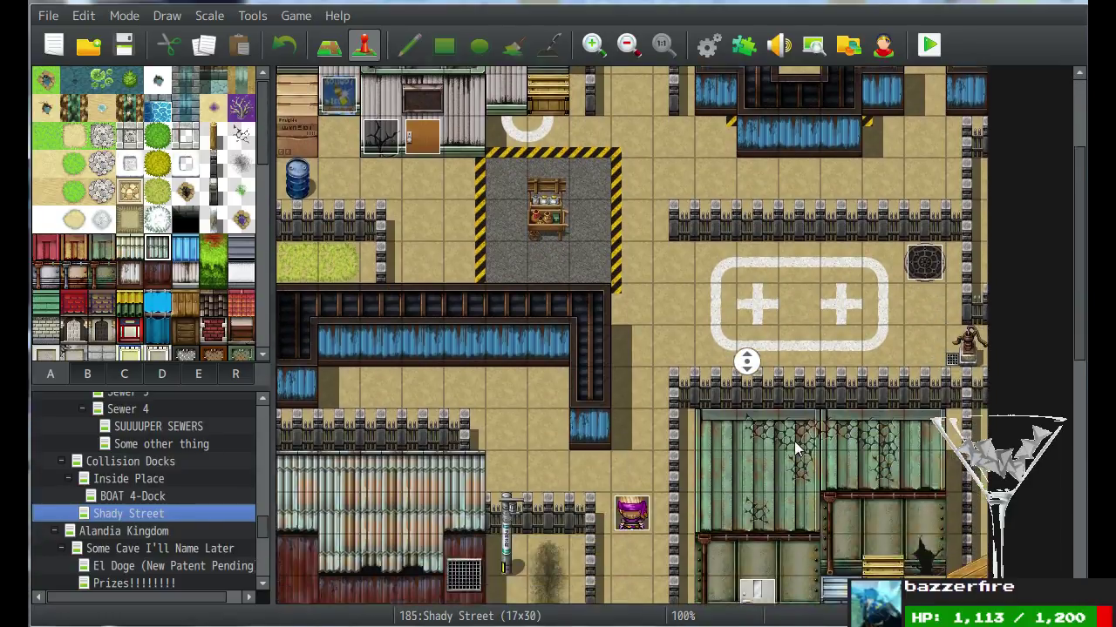
{"action": "middle_click", "coordinate": [876, 446]}
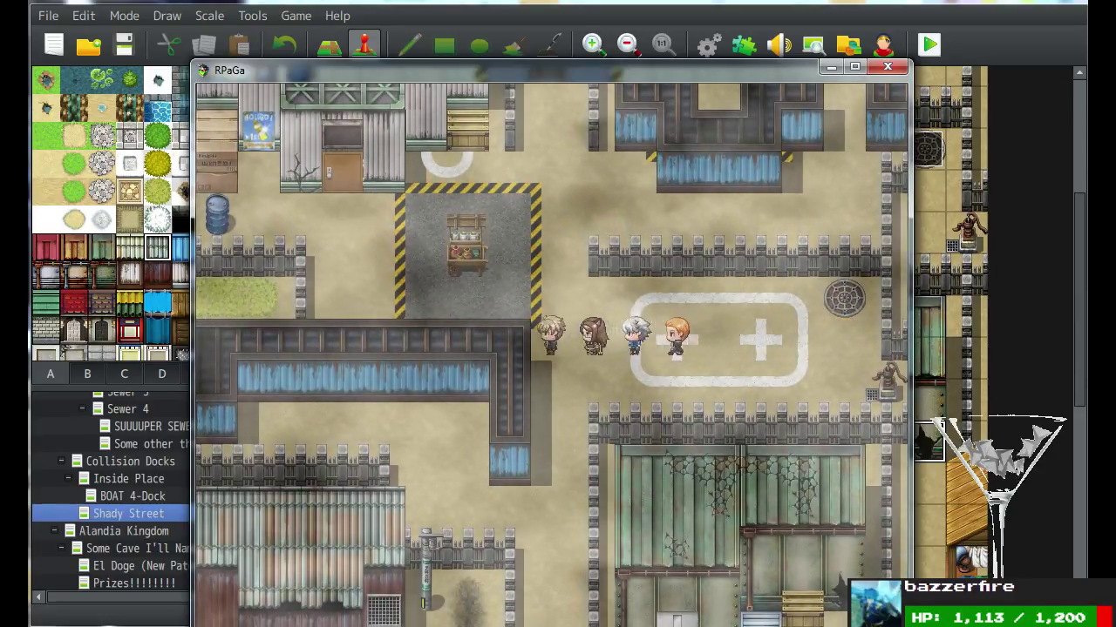
Return to the running game, lead the party south to the open manhole and enter the sewer.
{"action": "key", "text": "Down"}
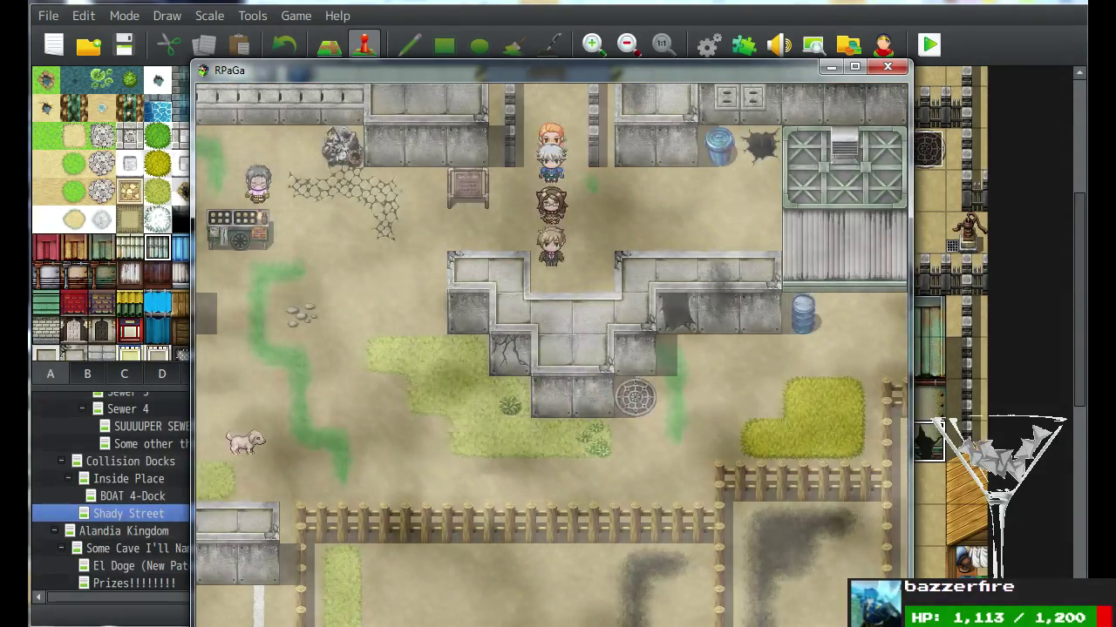
{"action": "key", "text": "Right"}
{"action": "key", "text": "Up"}
{"action": "key", "text": "Return"}
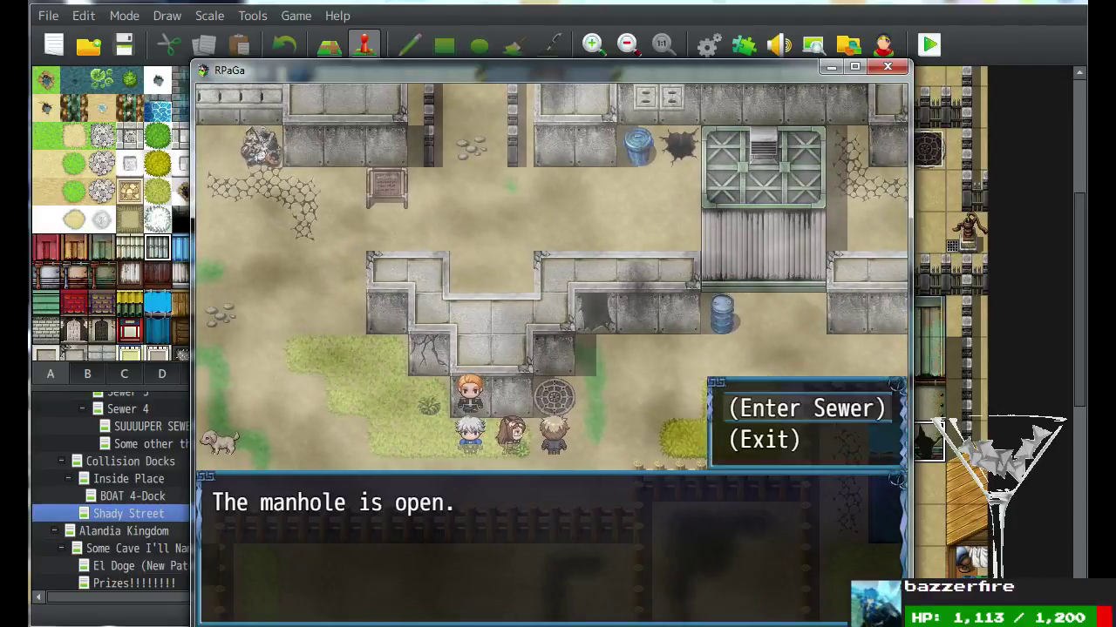
{"action": "key", "text": "Return"}
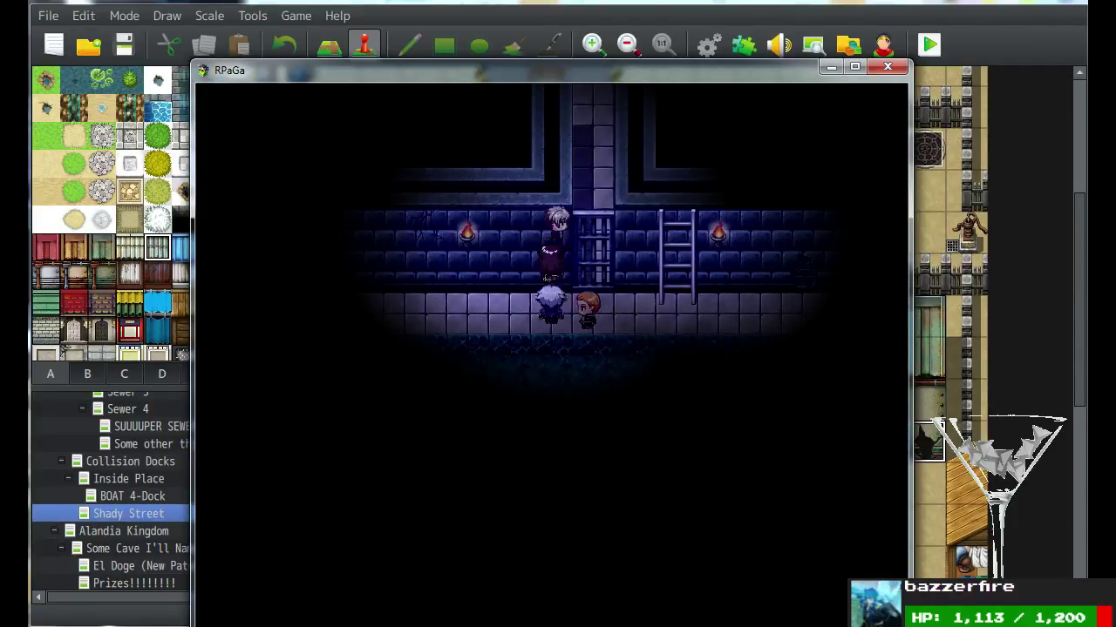
Lead the party through the dark sewer passages beyond the ladder until the trap conversation starts.
{"action": "key", "text": "Up"}
{"action": "key", "text": "Right"}
{"action": "key", "text": "Up"}
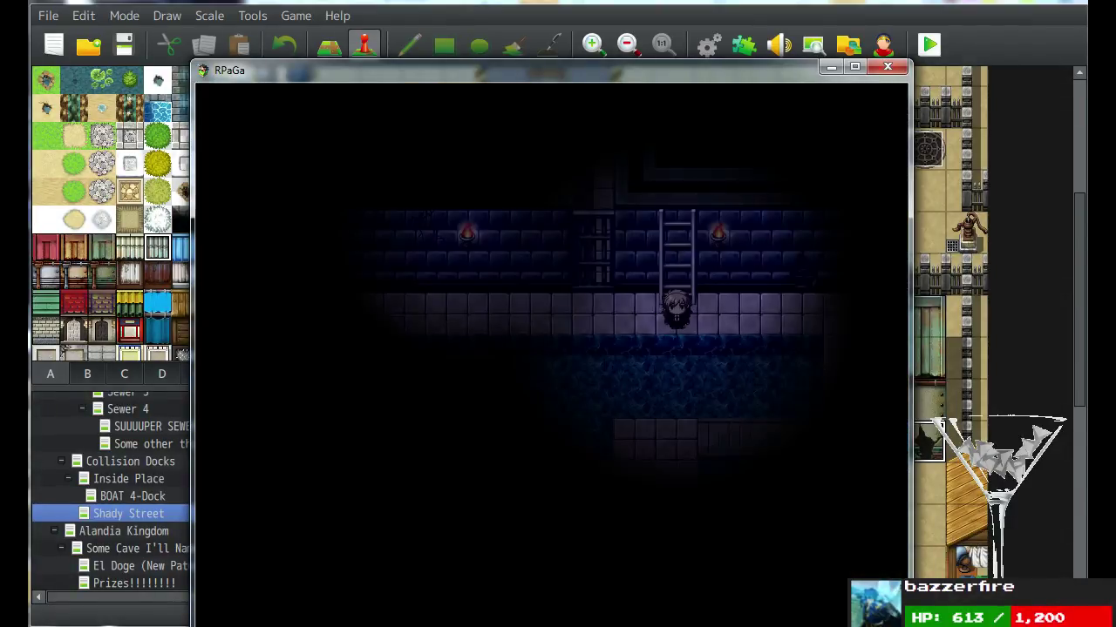
{"action": "key", "text": "Left"}
{"action": "key", "text": "Left"}
{"action": "key", "text": "Up"}
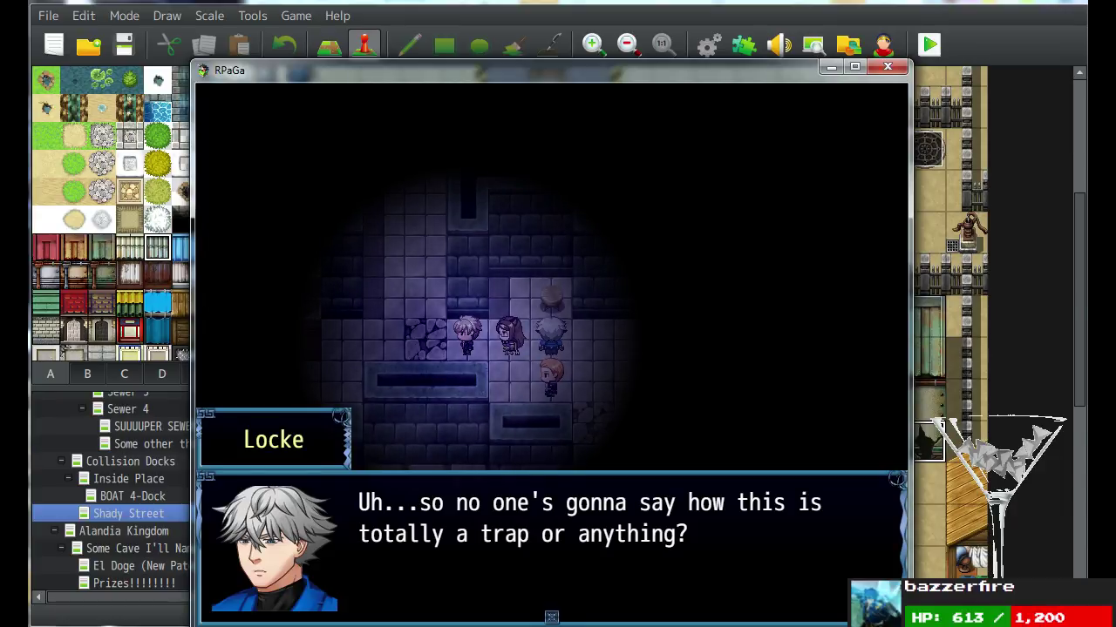
Play through the party's conversation about a possible trap and Blaine's remark about the lab.
{"action": "key", "text": "Return"}
{"action": "key", "text": "Return"}
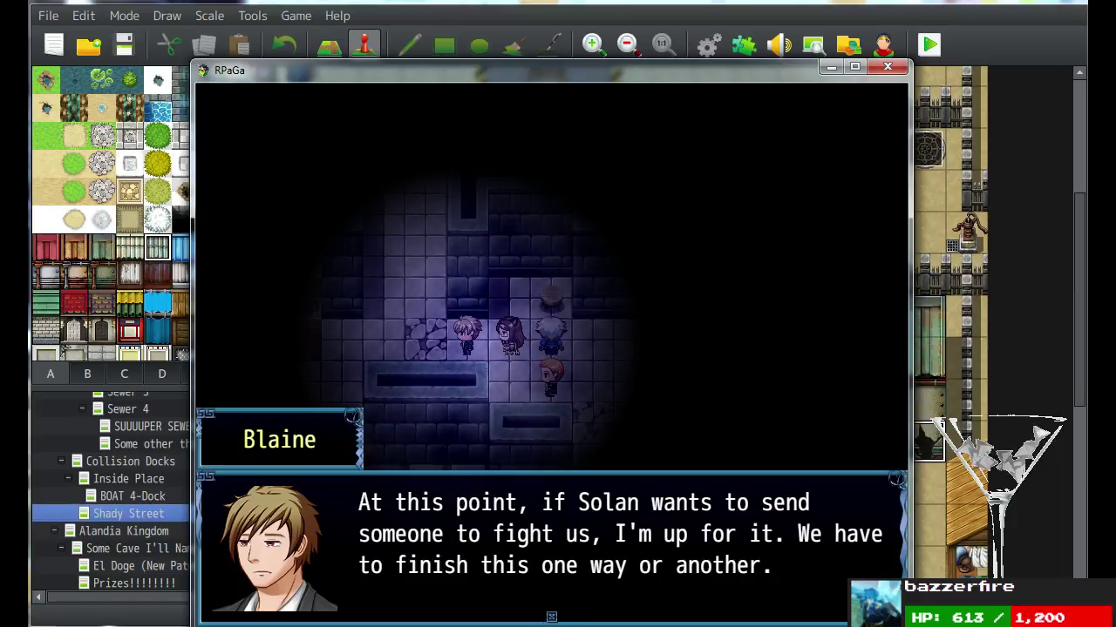
{"action": "key", "text": "Return"}
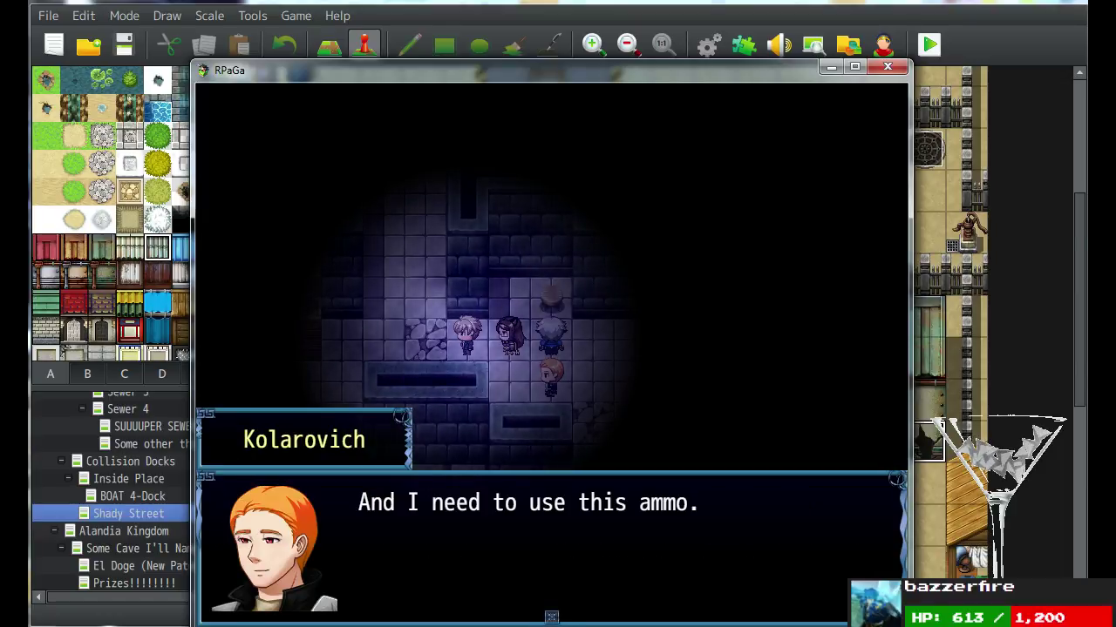
{"action": "key", "text": "Return"}
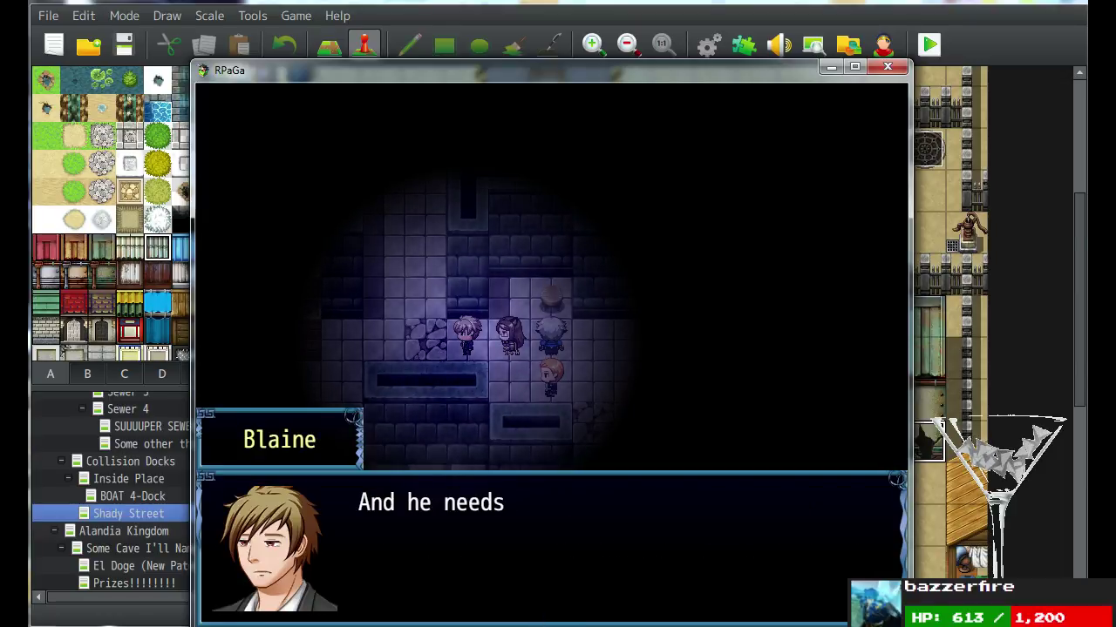
{"action": "key", "text": "Return"}
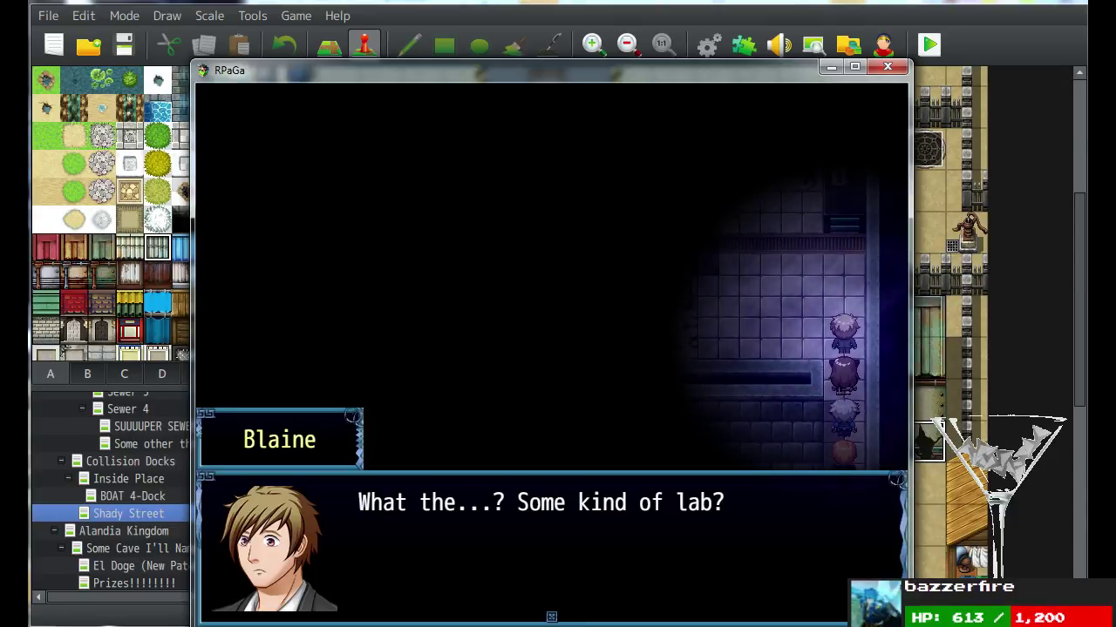
{"action": "key", "text": "Return"}
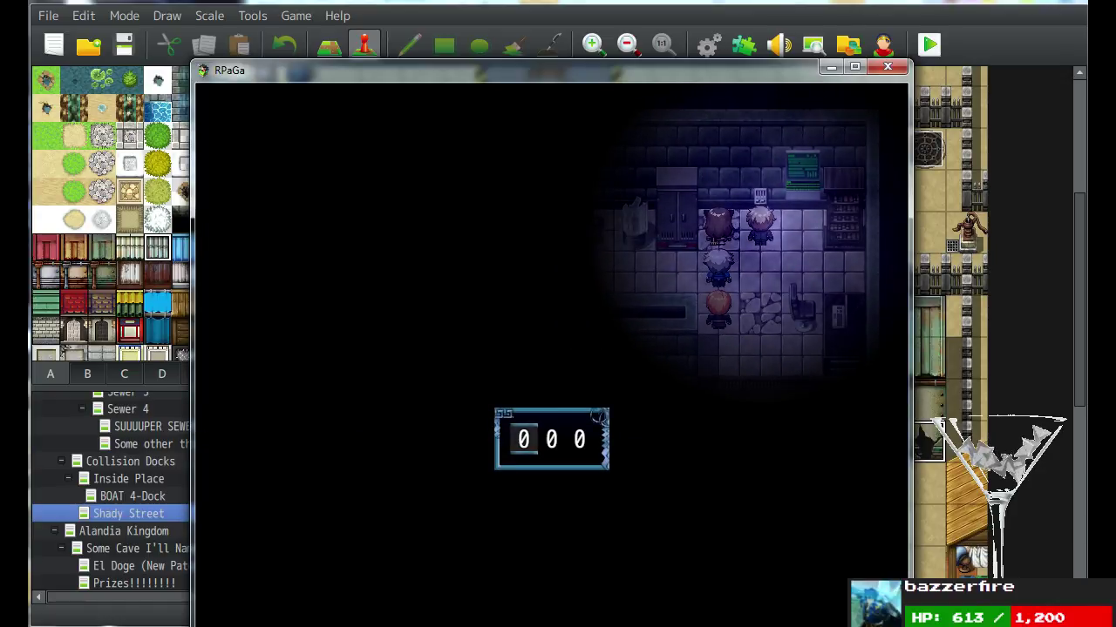
Close the wall keypad's three-digit entry in the lab and read the "Shelves, Shelf, Shelves." message.
{"action": "key", "text": "Return"}
{"action": "key", "text": "Return"}
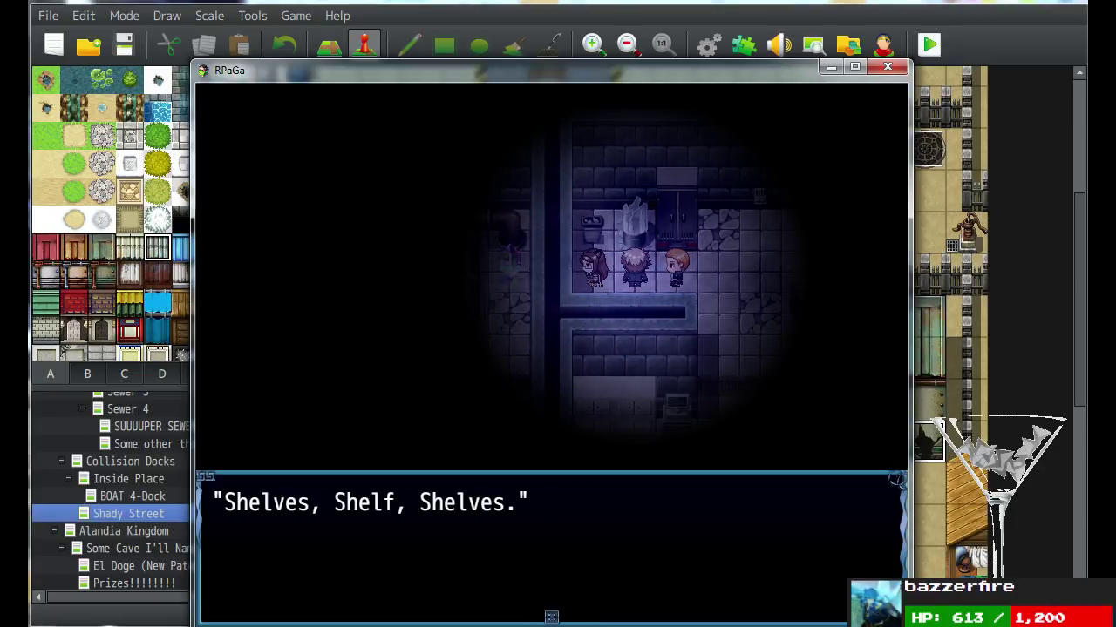
{"action": "key", "text": "Return"}
Observe the lab cabinet, go down its inspection options and exit.
{"action": "key", "text": "Return"}
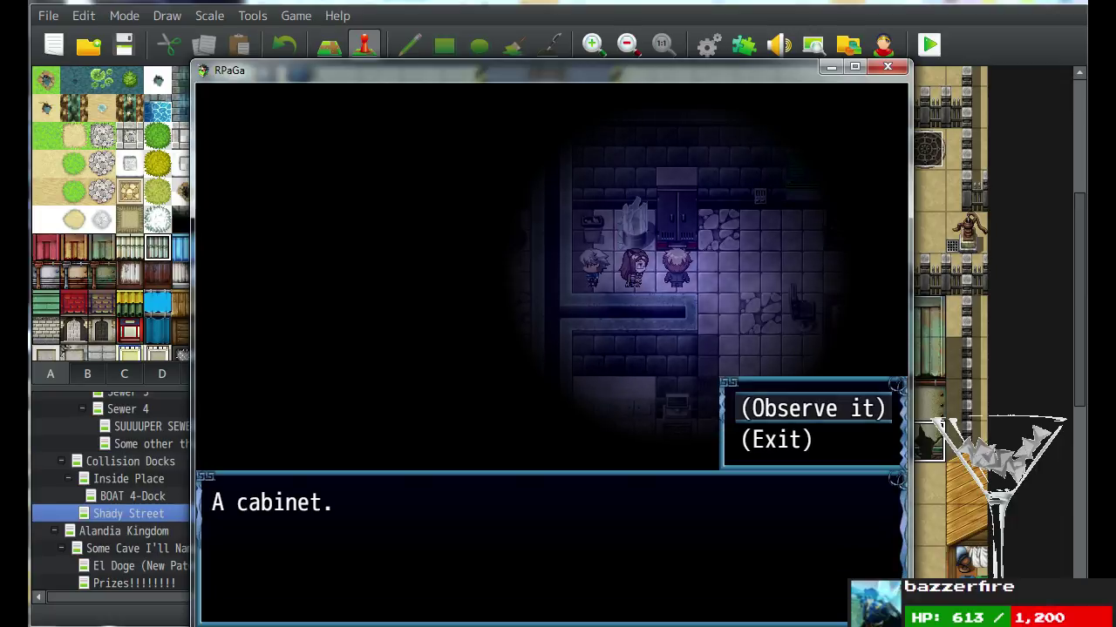
{"action": "key", "text": "Return"}
{"action": "key", "text": "Return"}
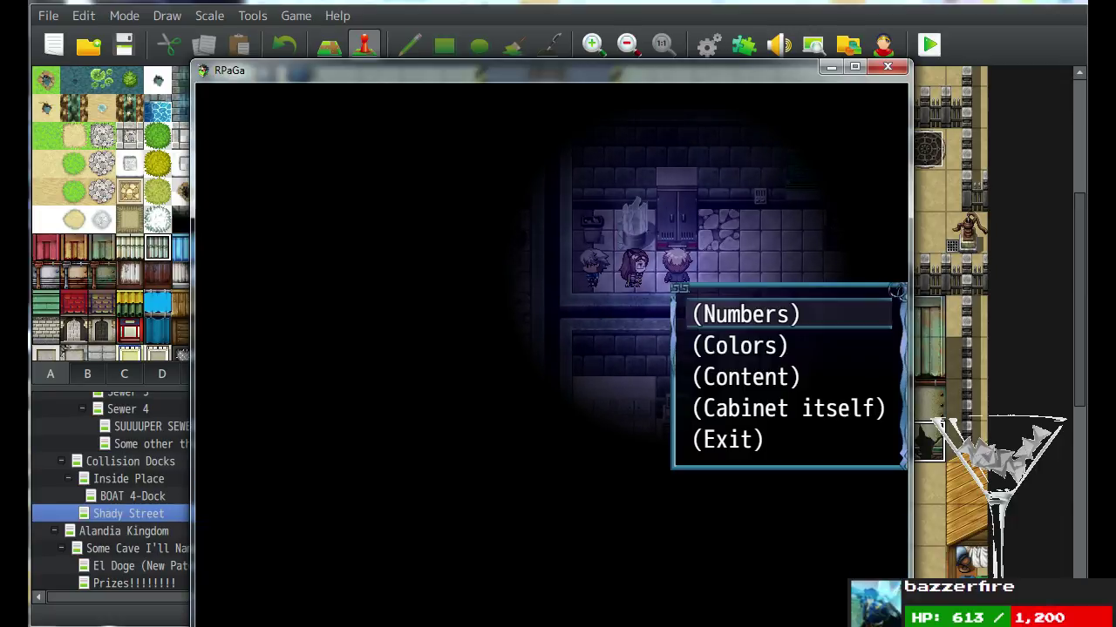
{"action": "key", "text": "Down"}
{"action": "key", "text": "Down"}
{"action": "key", "text": "Down"}
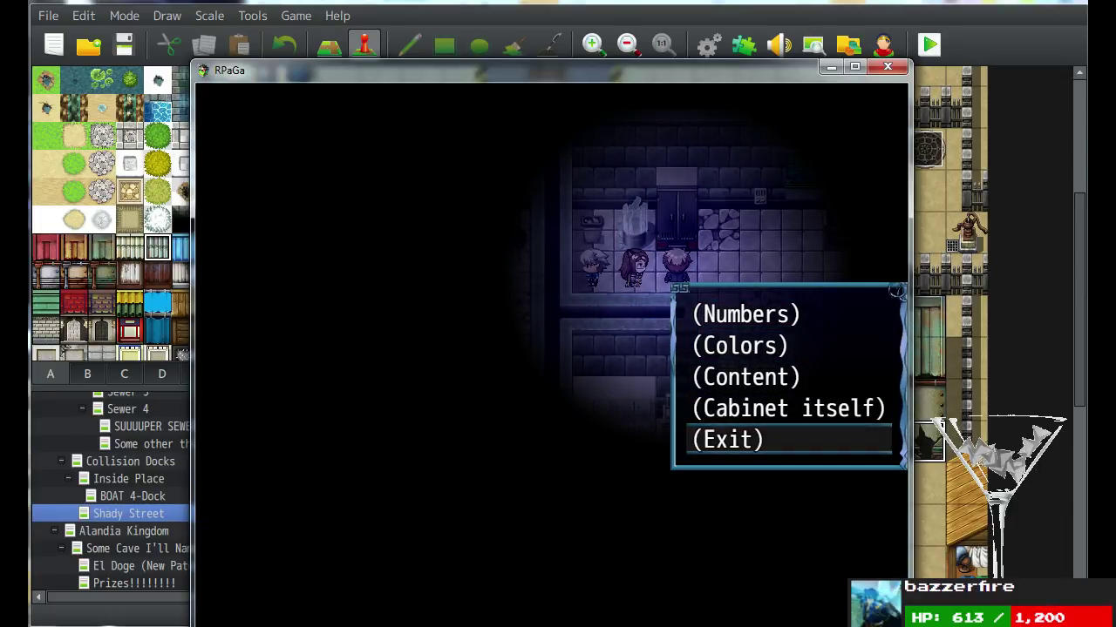
{"action": "key", "text": "Return"}
Inspect the bottle shelf and the machine below it in the lab, going through their observation options.
{"action": "key", "text": "Right"}
{"action": "key", "text": "Up"}
{"action": "key", "text": "Return"}
{"action": "key", "text": "Down"}
{"action": "key", "text": "Return"}
{"action": "key", "text": "Return"}
{"action": "key", "text": "Return"}
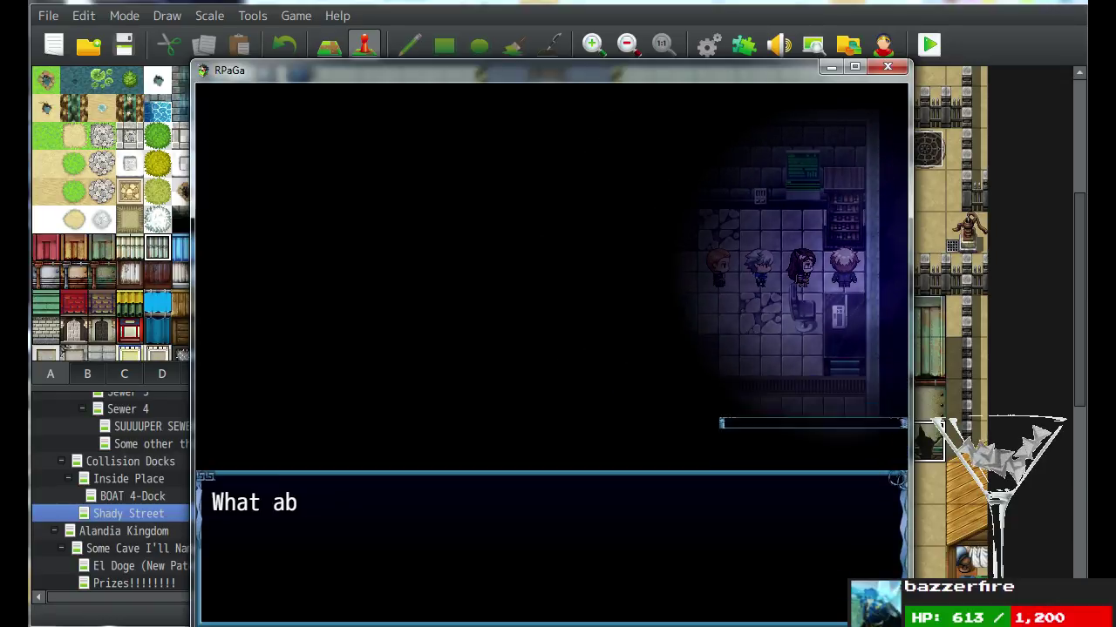
{"action": "key", "text": "Return"}
{"action": "key", "text": "Down"}
{"action": "key", "text": "Down"}
{"action": "key", "text": "Return"}
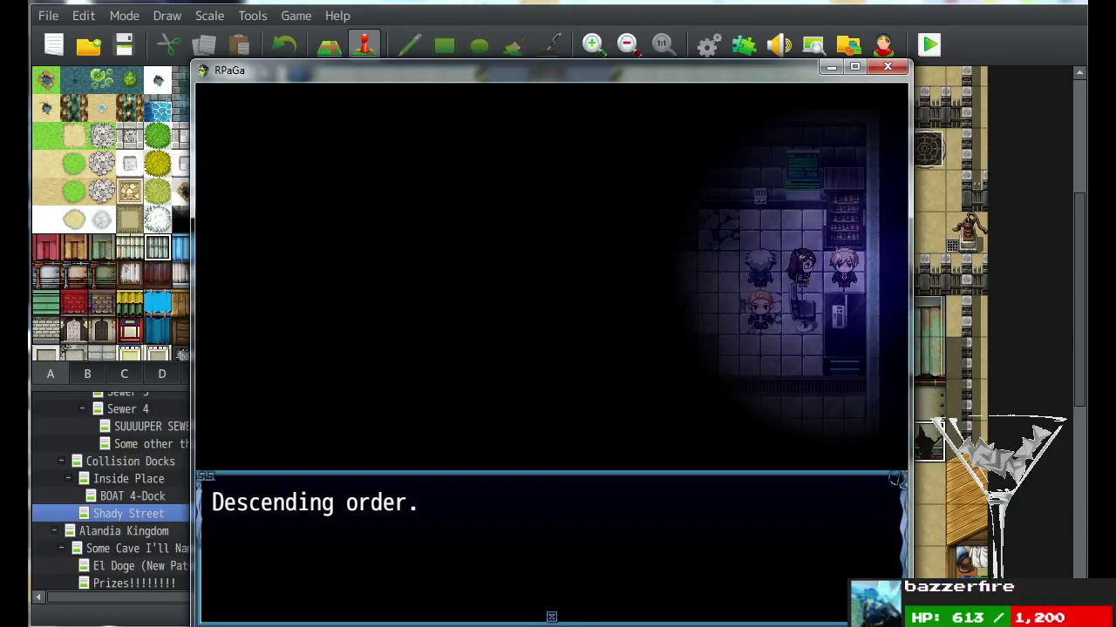
{"action": "key", "text": "Return"}
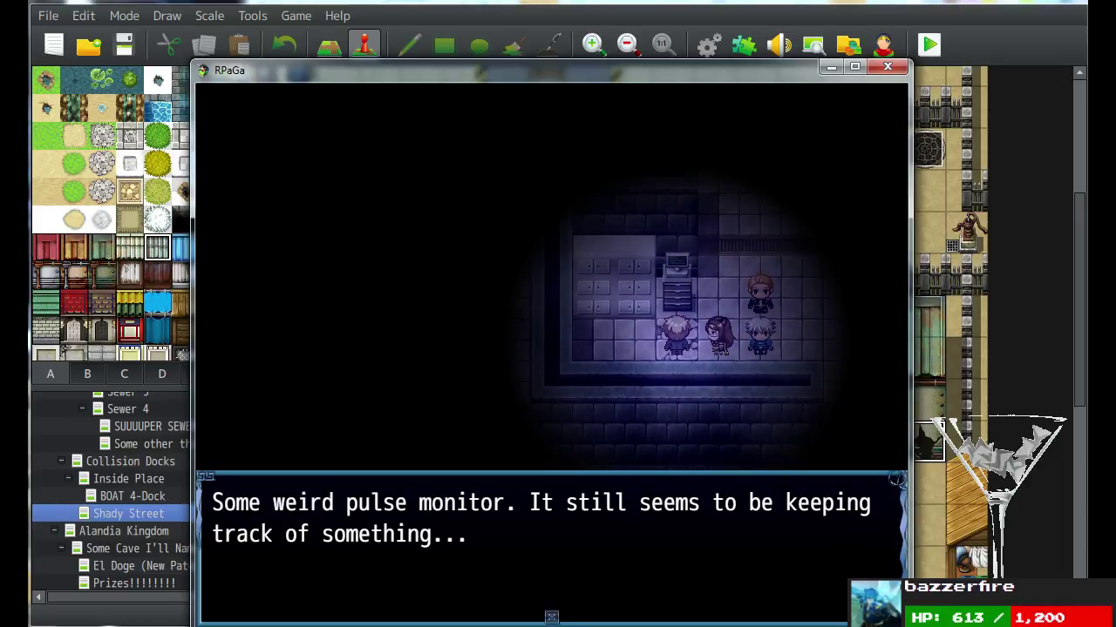
Read the pulse monitor's message and check the strange cabinets beside it.
{"action": "key", "text": "Return"}
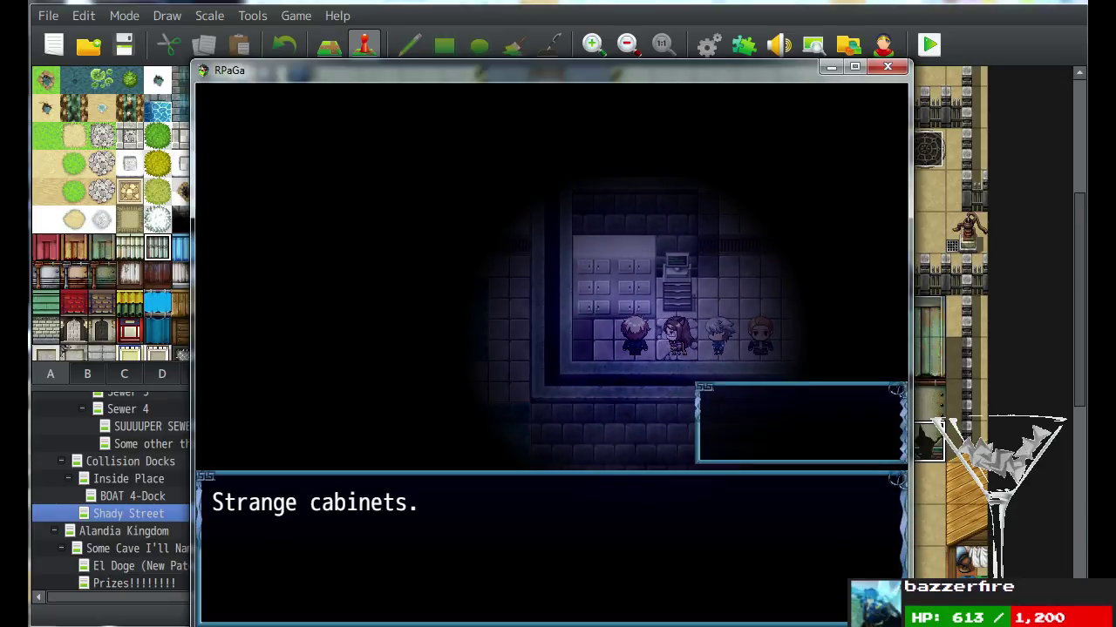
{"action": "key", "text": "Return"}
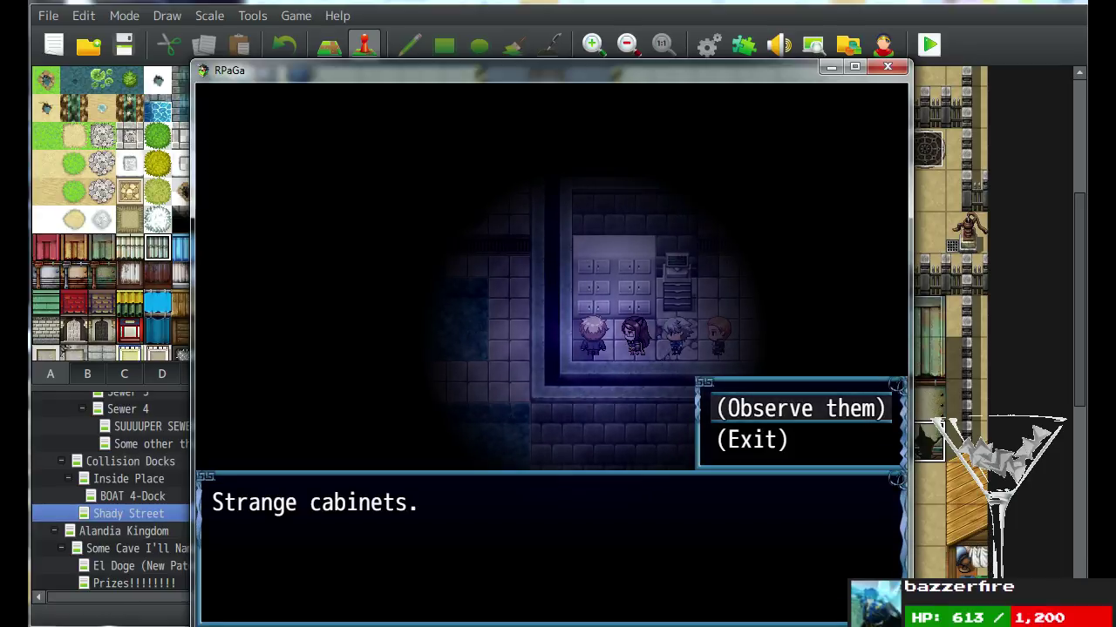
{"action": "key", "text": "Return"}
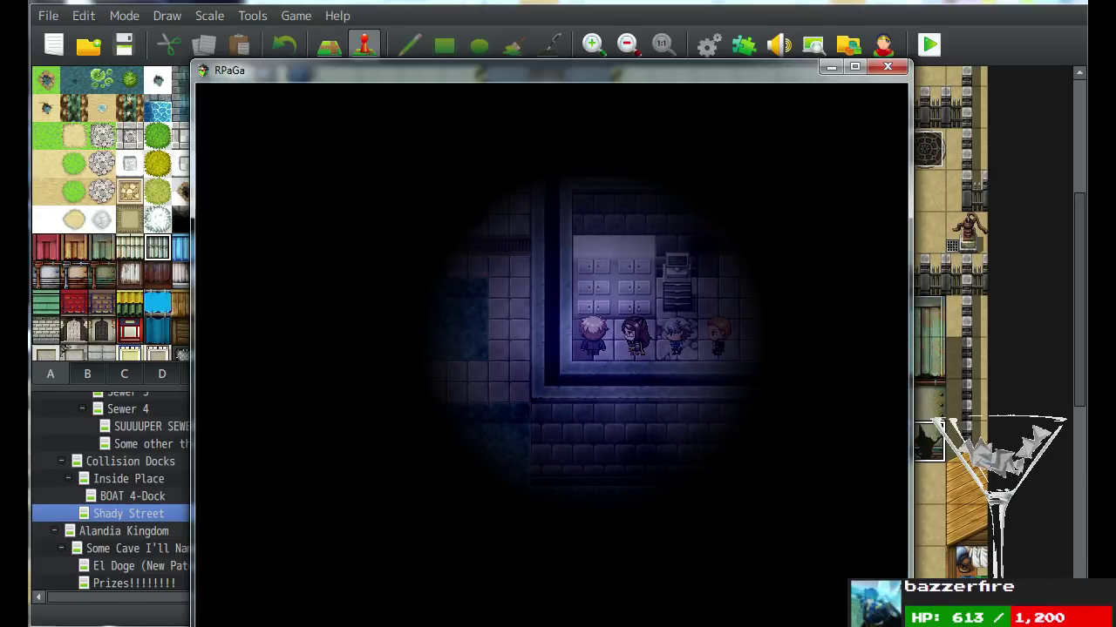
Lead the party back north to the green terminal and browse its files on the catalyst experiments.
{"action": "key", "text": "Right"}
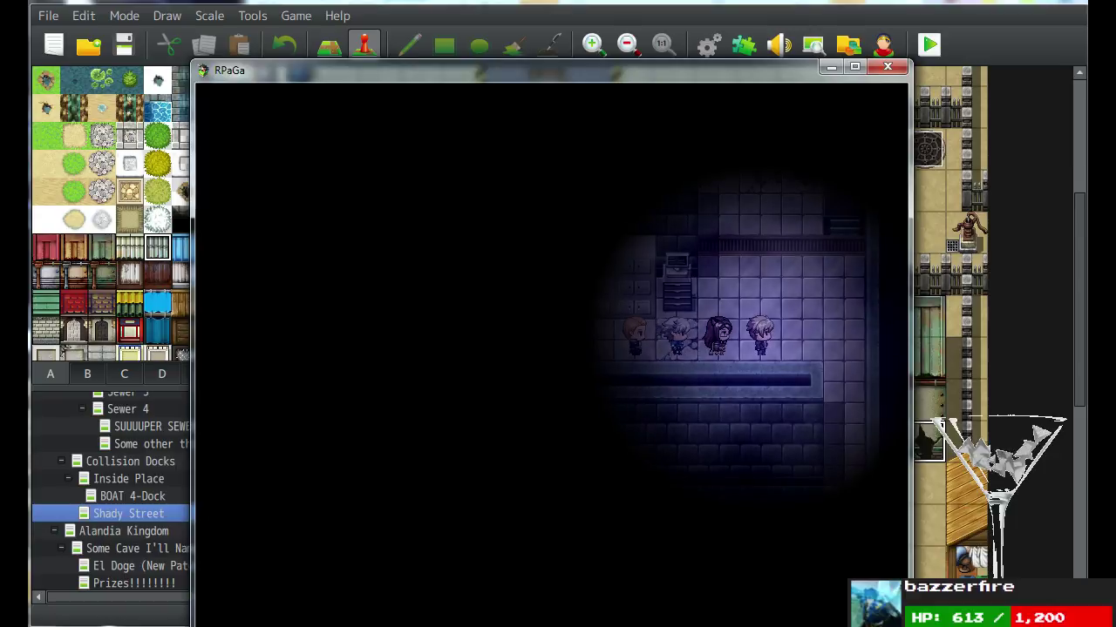
{"action": "key", "text": "Up"}
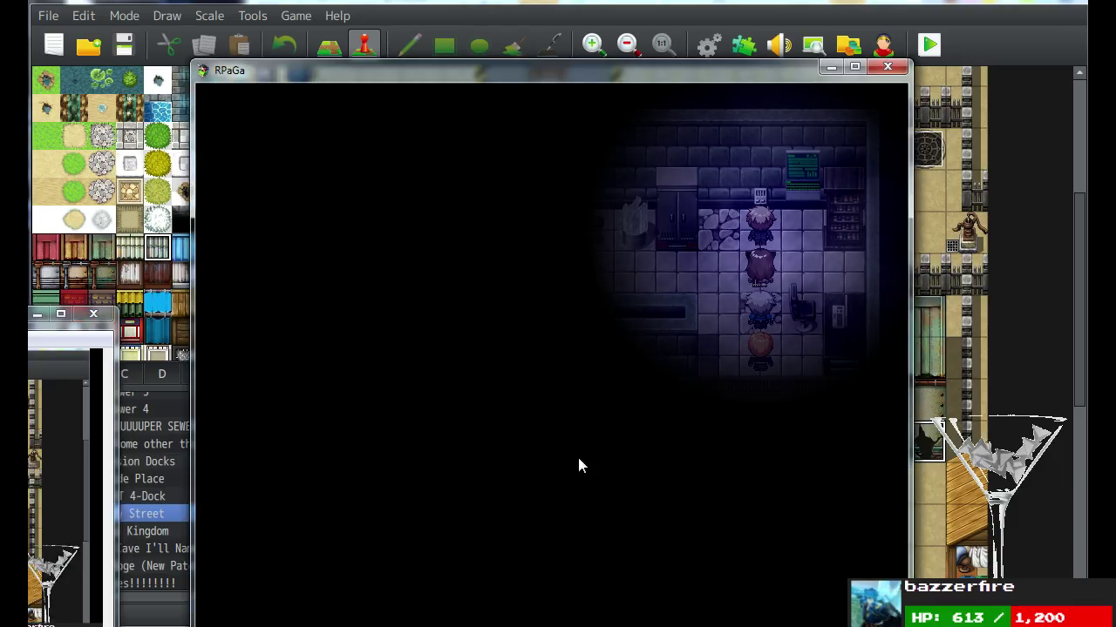
{"action": "key", "text": "Right"}
{"action": "key", "text": "Up"}
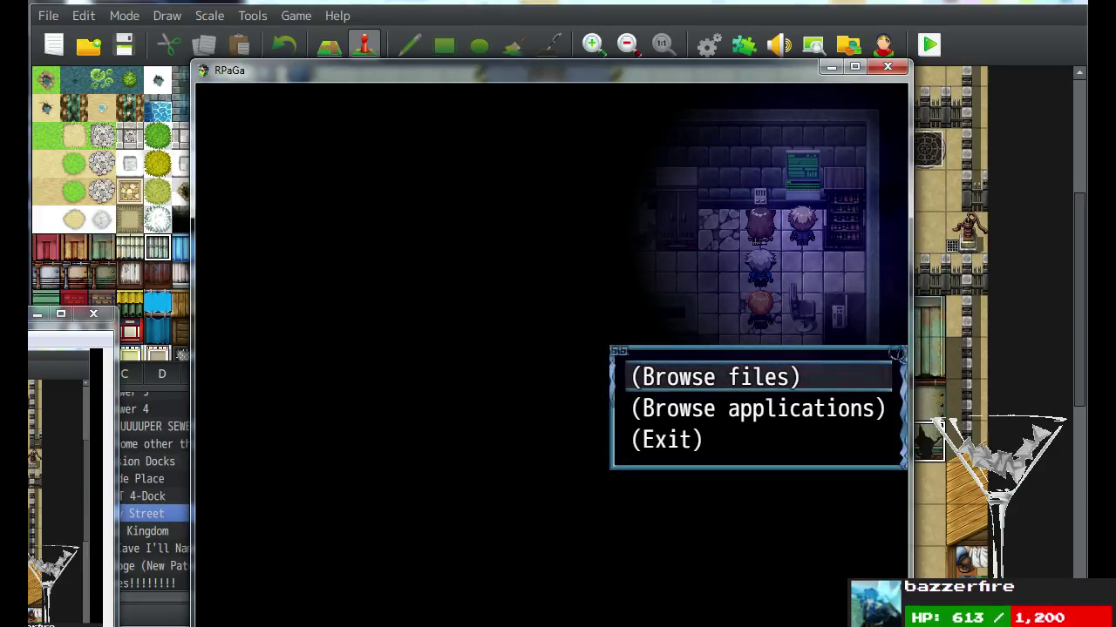
{"action": "key", "text": "Return"}
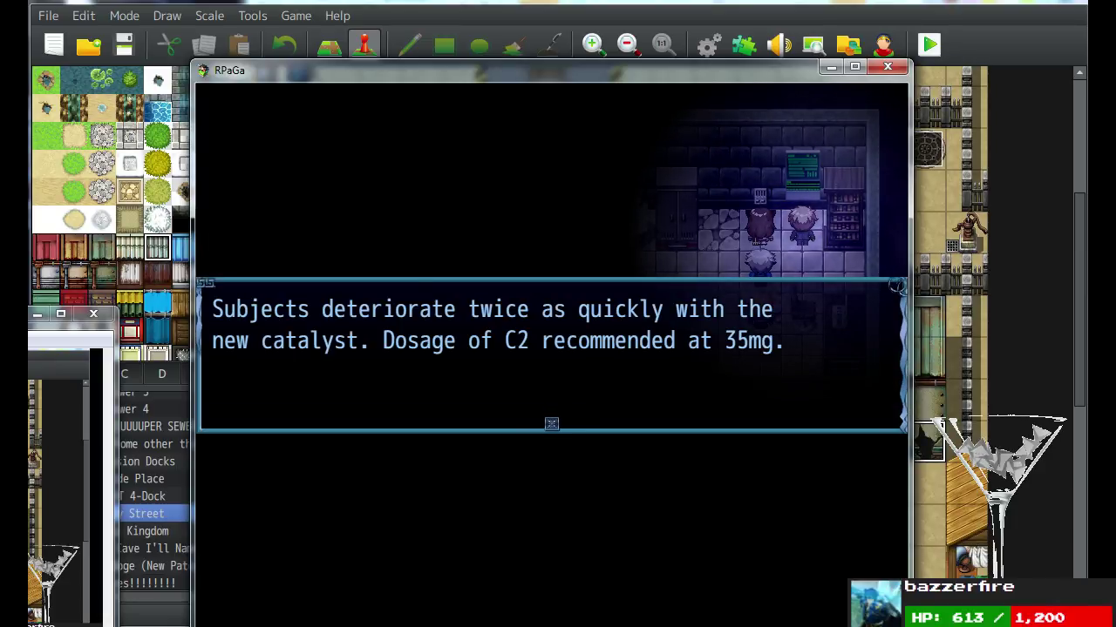
{"action": "key", "text": "Return"}
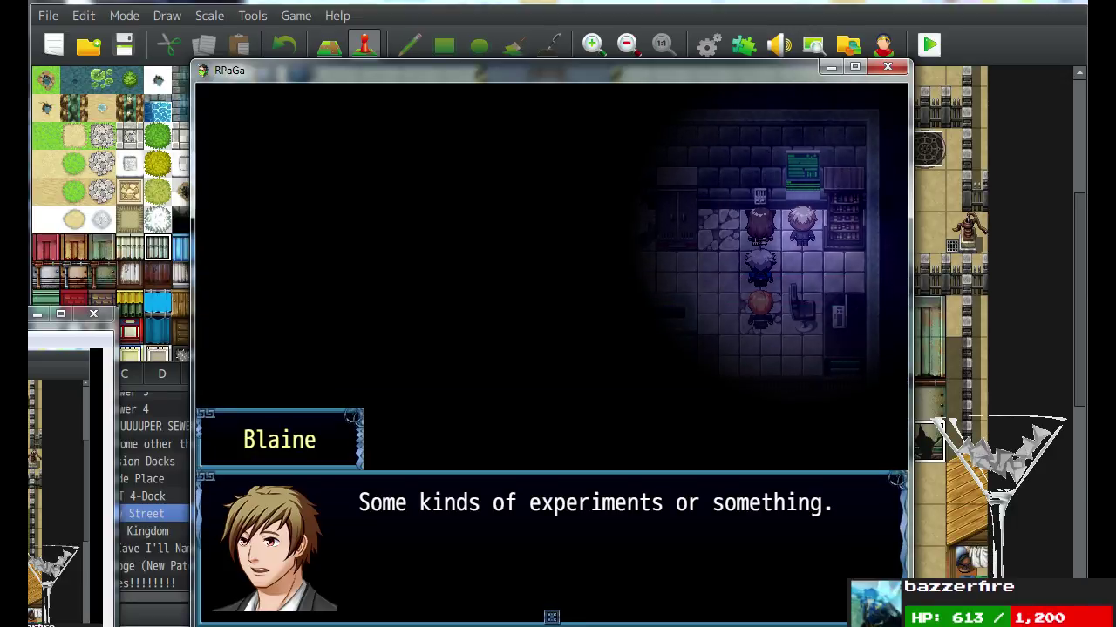
Play through the party's reactions to the experiment file and return to the terminal's options.
{"action": "key", "text": "Return"}
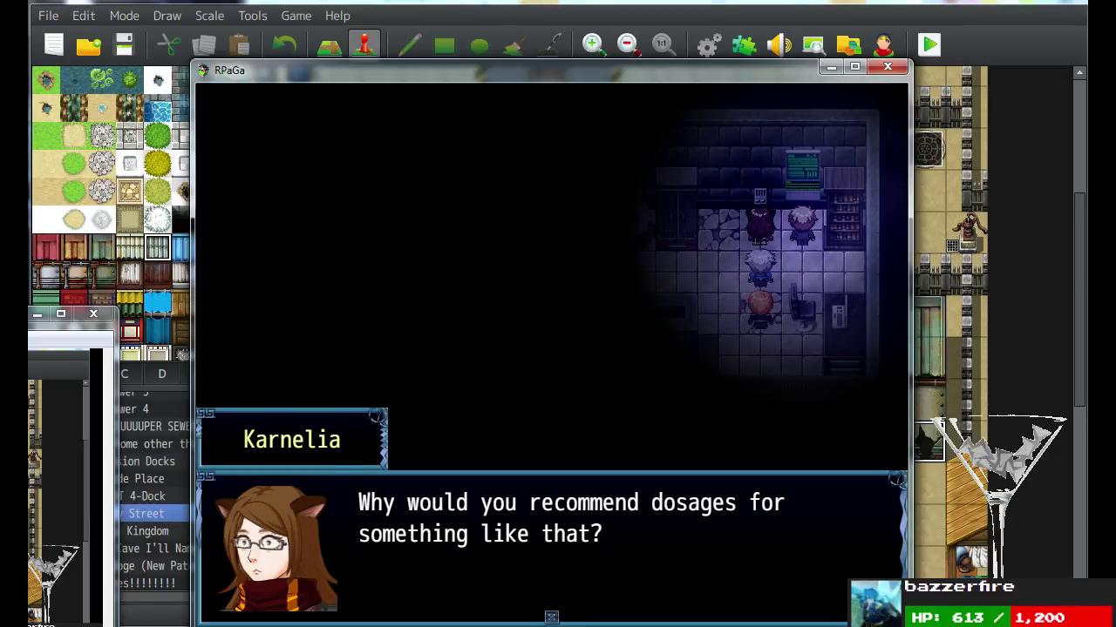
{"action": "key", "text": "Return"}
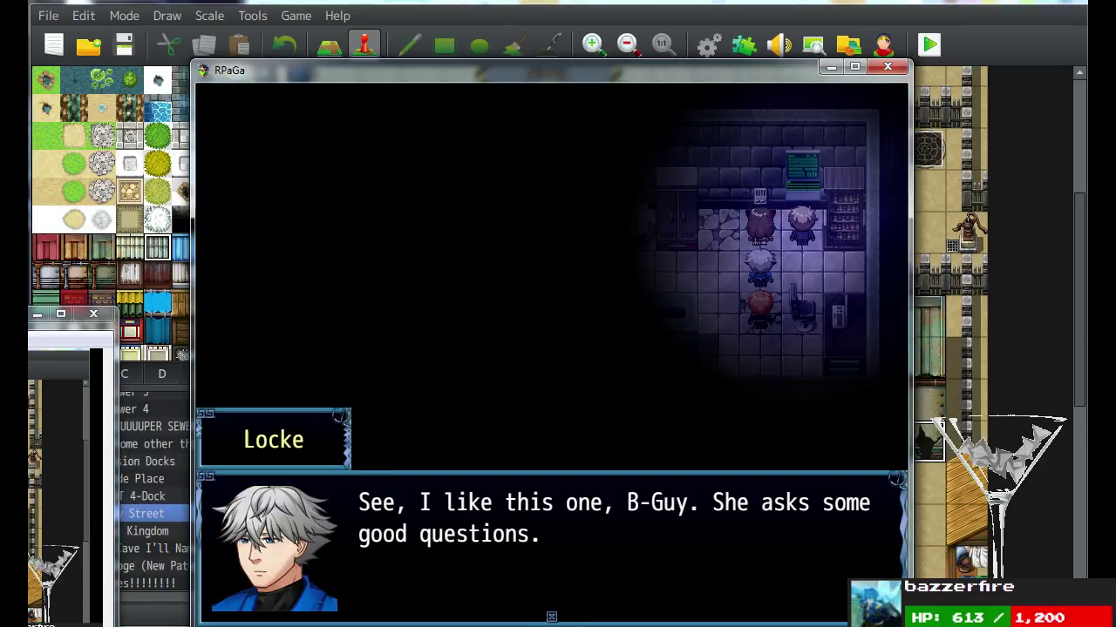
{"action": "key", "text": "Return"}
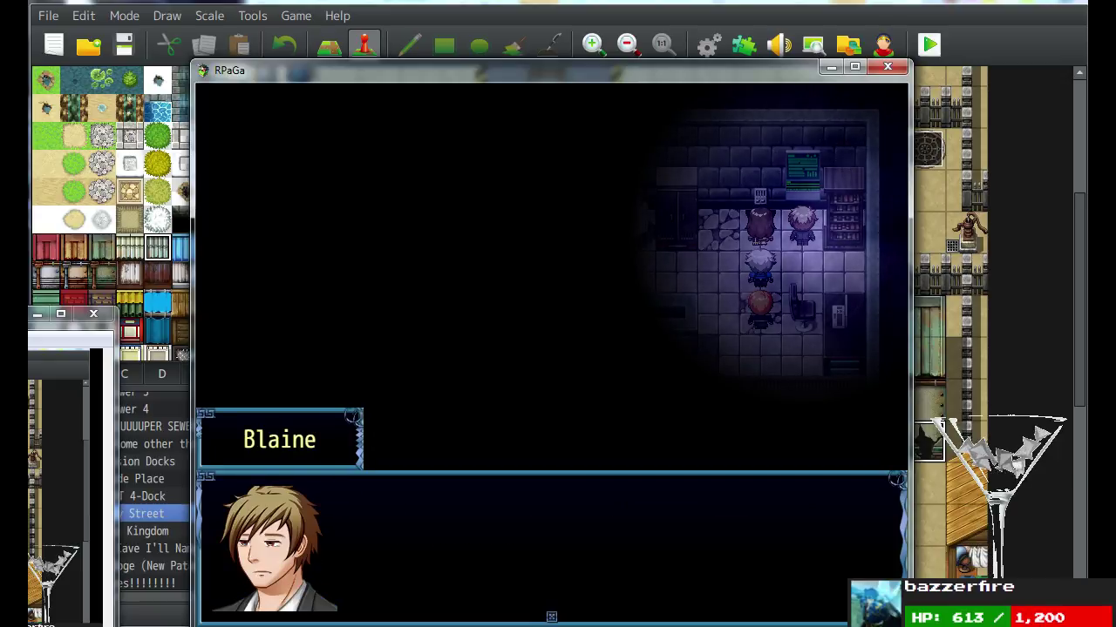
{"action": "key", "text": "Return"}
{"action": "key", "text": "Return"}
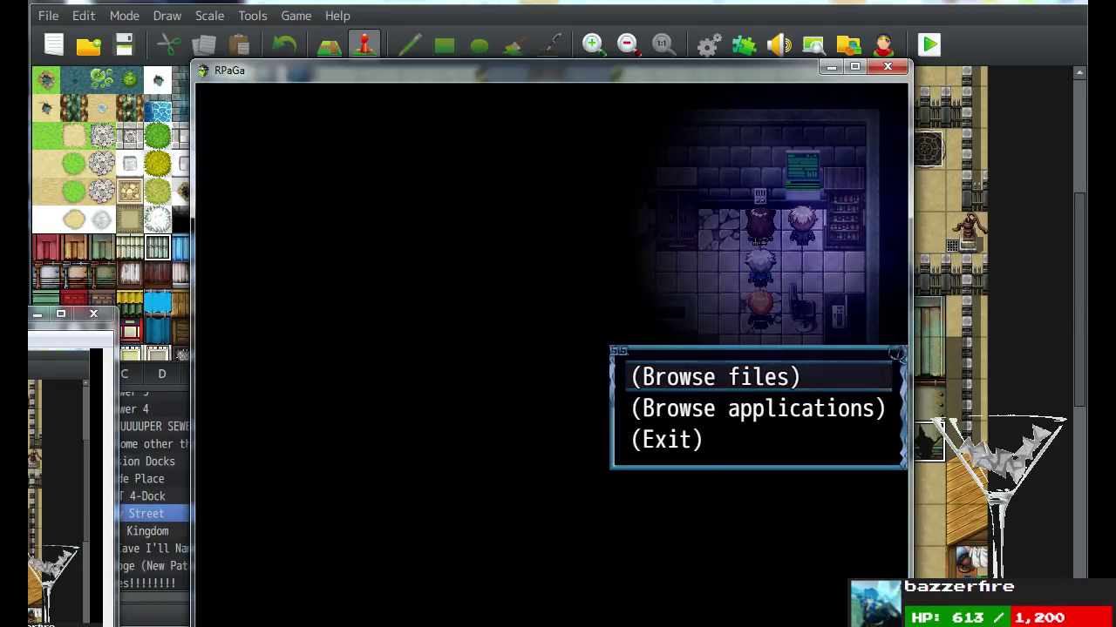
Browse the green terminal's applications and choose to lower the pipe.
{"action": "key", "text": "Down"}
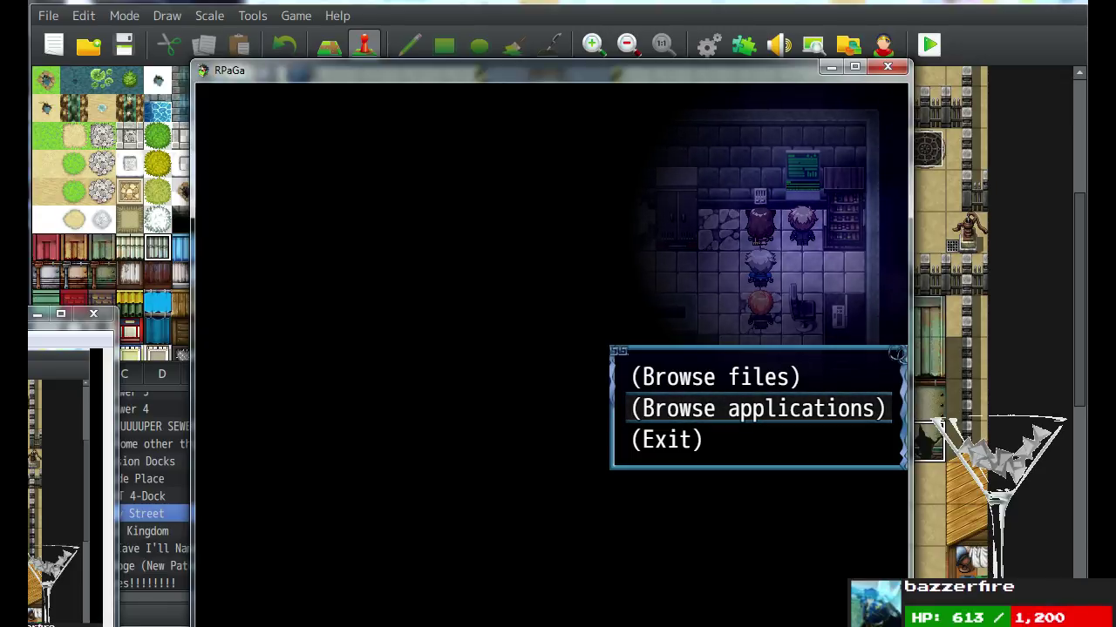
{"action": "key", "text": "Return"}
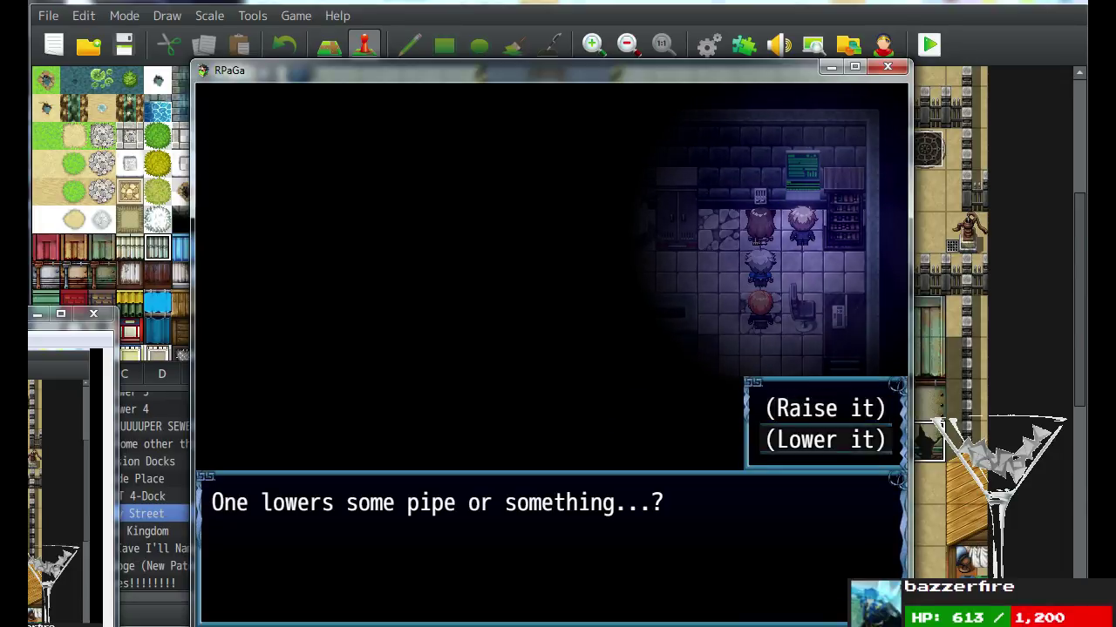
{"action": "key", "text": "Return"}
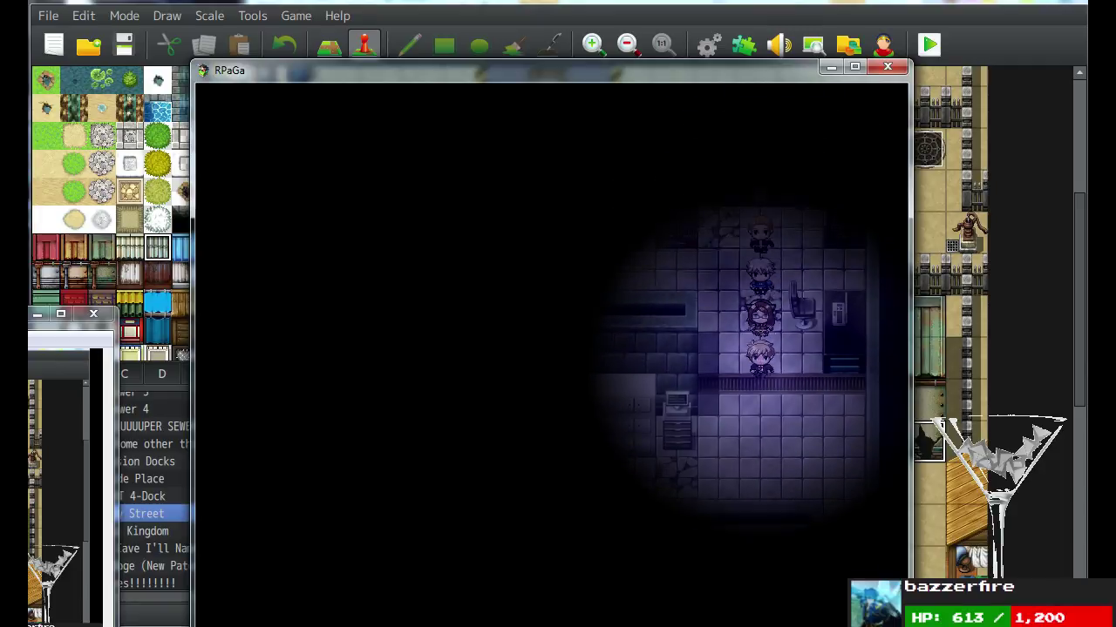
Lead the party south out of the lab and explore the flooded sewer passages and the pillared room.
{"action": "key", "text": "Down"}
{"action": "key", "text": "Left"}
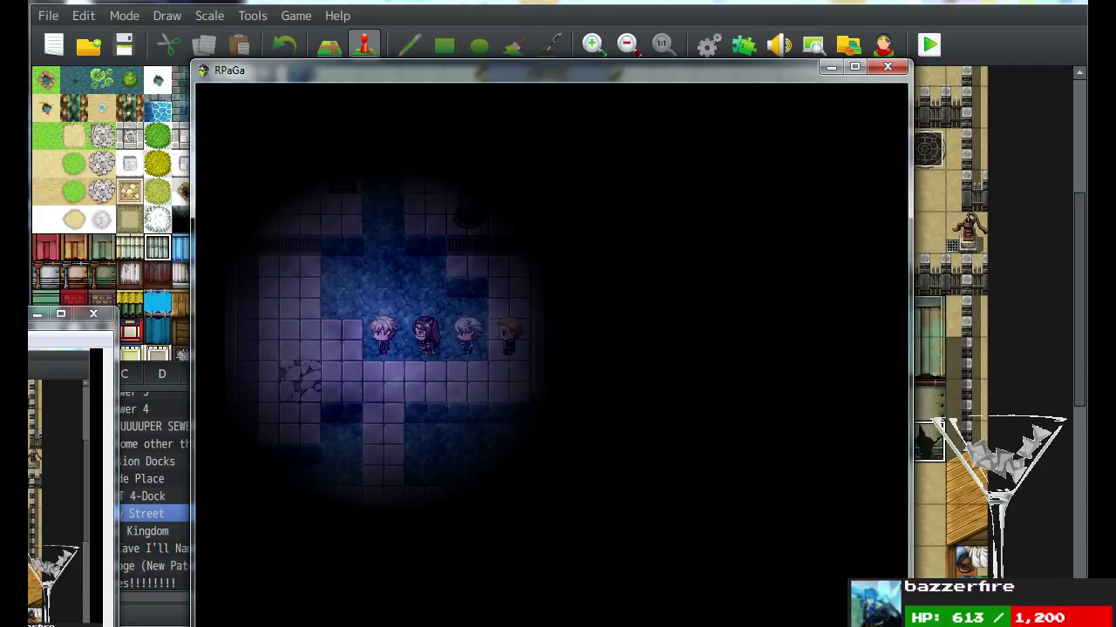
{"action": "key", "text": "Down"}
{"action": "key", "text": "Right"}
{"action": "key", "text": "Left"}
{"action": "key", "text": "Left"}
{"action": "key", "text": "Right"}
{"action": "key", "text": "Up"}
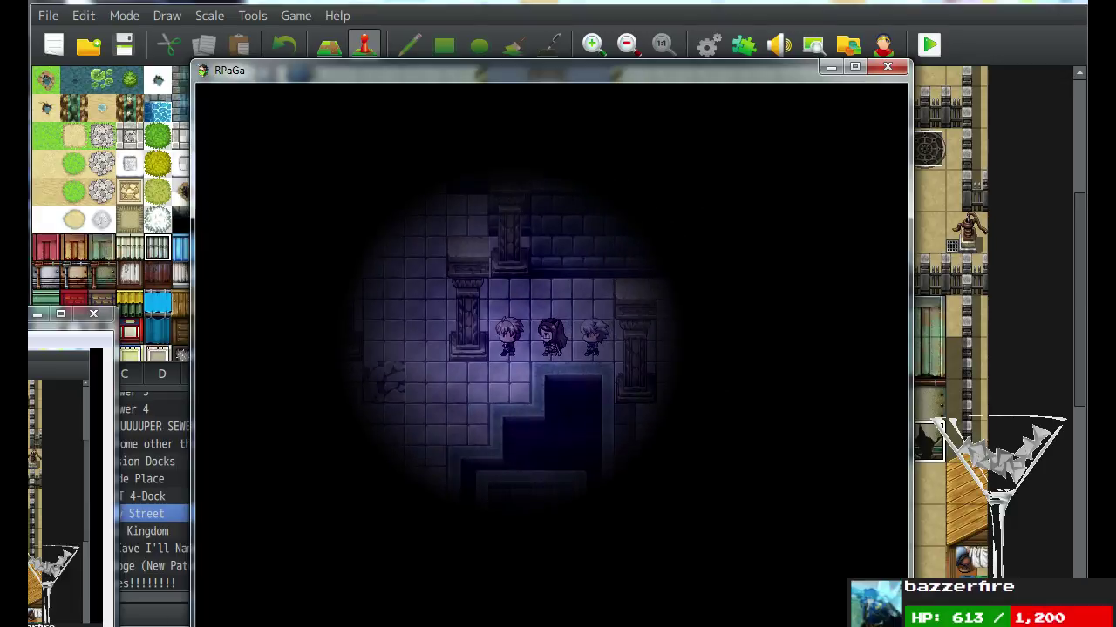
Walk the party back north through the sewer to the glowing crystal beneath the large pipes.
{"action": "key", "text": "Up"}
{"action": "key", "text": "Left"}
{"action": "key", "text": "Up"}
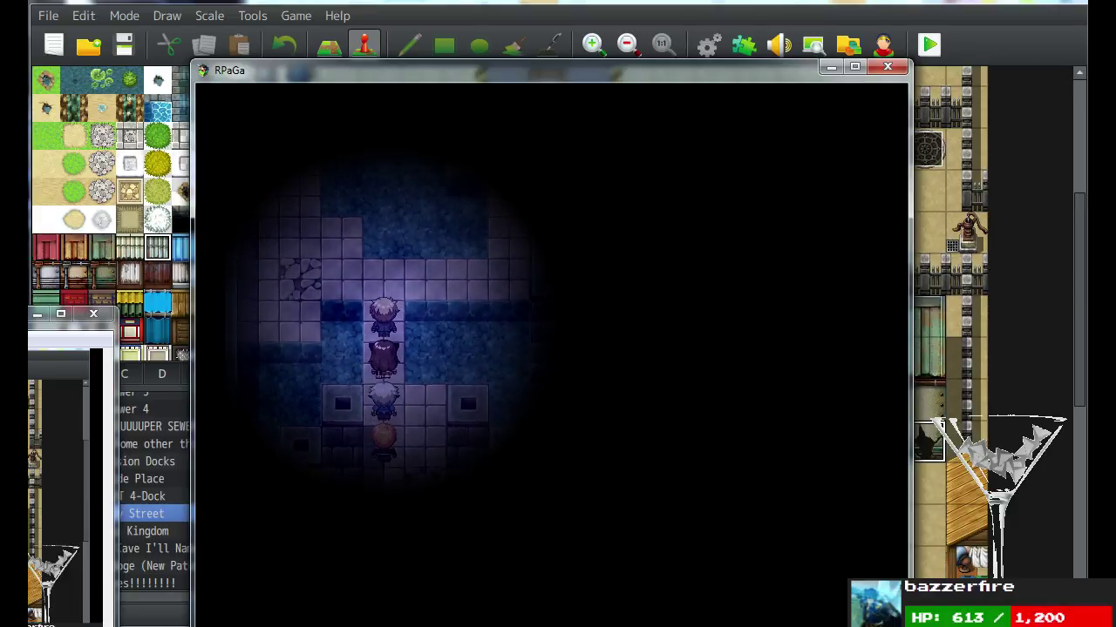
{"action": "key", "text": "Down"}
{"action": "key", "text": "Up"}
{"action": "key", "text": "Right"}
{"action": "key", "text": "Up"}
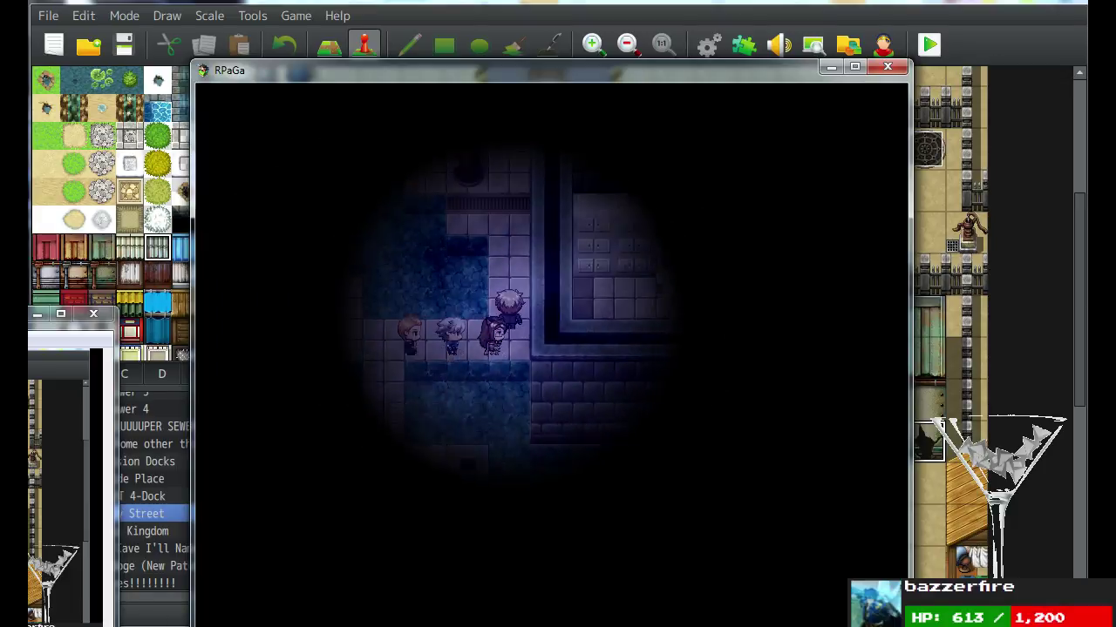
{"action": "key", "text": "Up"}
{"action": "key", "text": "Return"}
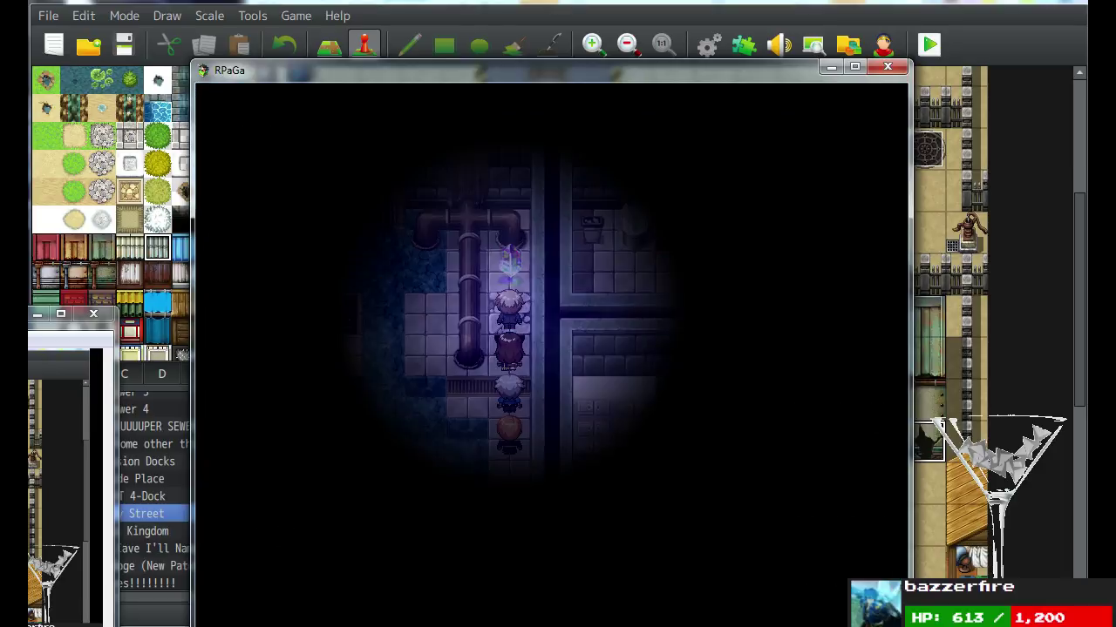
Lead the party to the skull statues by the grate, examine the Statue of Untruth and leave it be.
{"action": "key", "text": "Left"}
{"action": "key", "text": "Up"}
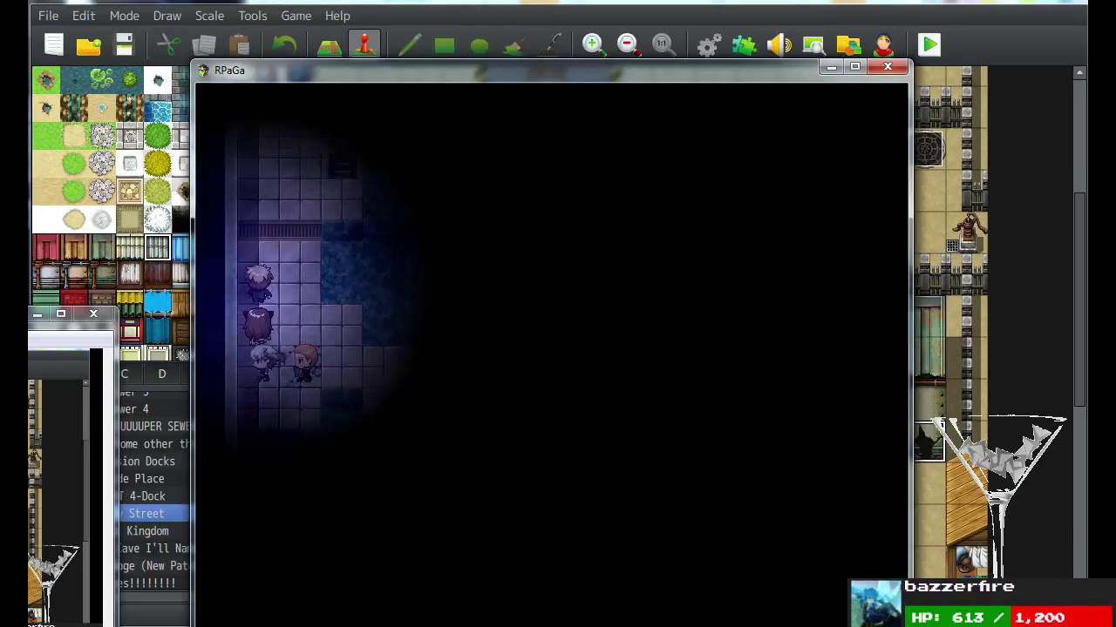
{"action": "key", "text": "Up"}
{"action": "key", "text": "Right"}
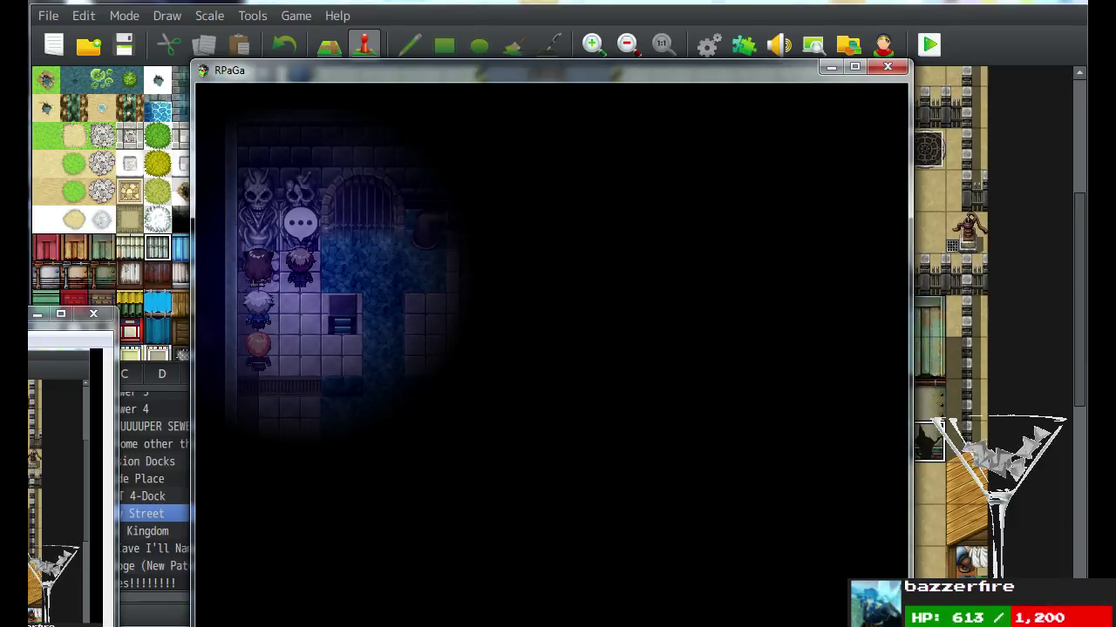
{"action": "key", "text": "Return"}
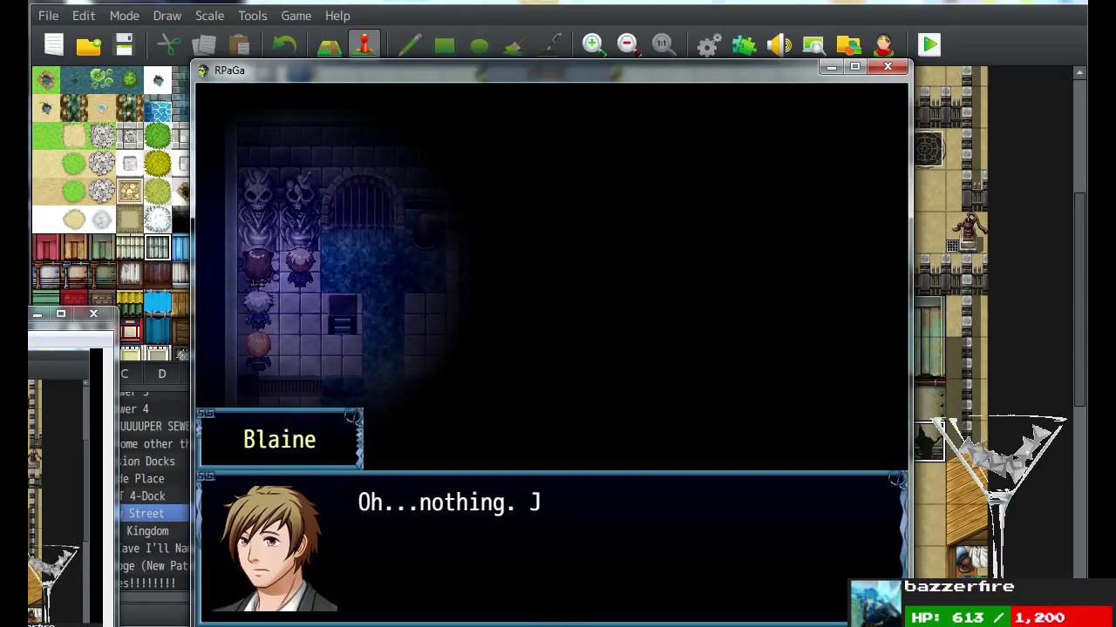
{"action": "key", "text": "Return"}
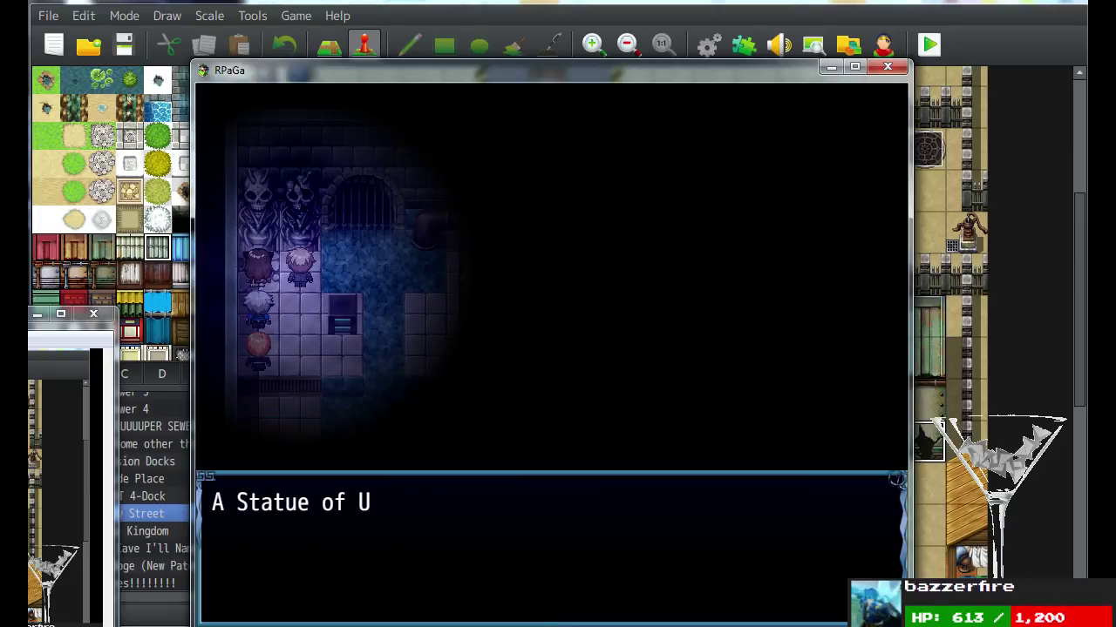
{"action": "key", "text": "Down"}
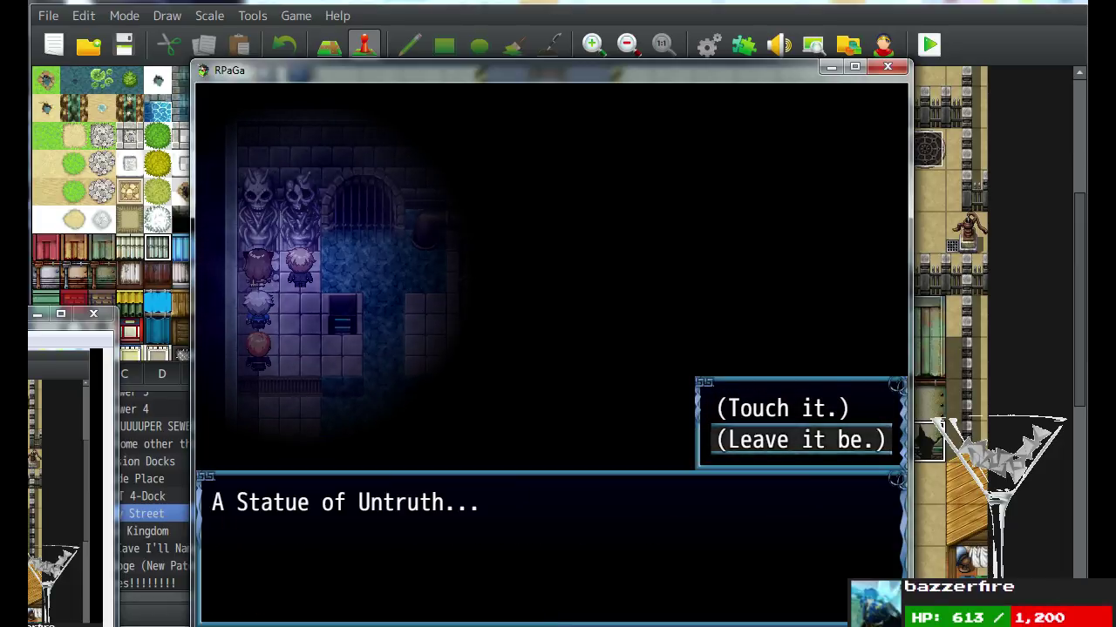
{"action": "key", "text": "Return"}
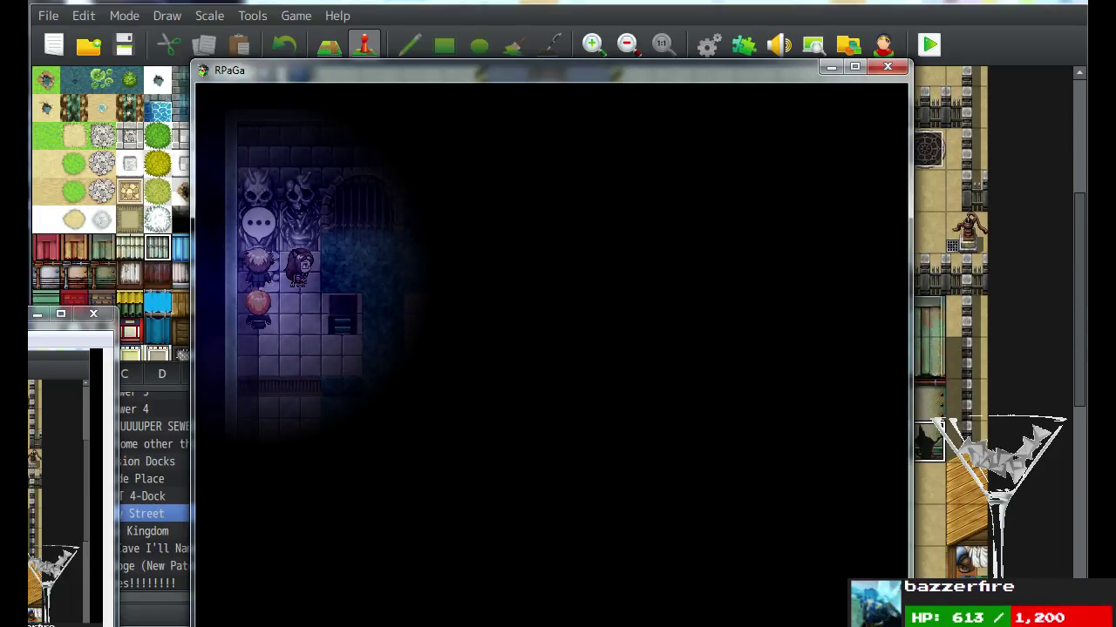
Examine the Statue of Truth, touch it and play through the vision about reaching the grate.
{"action": "key", "text": "Return"}
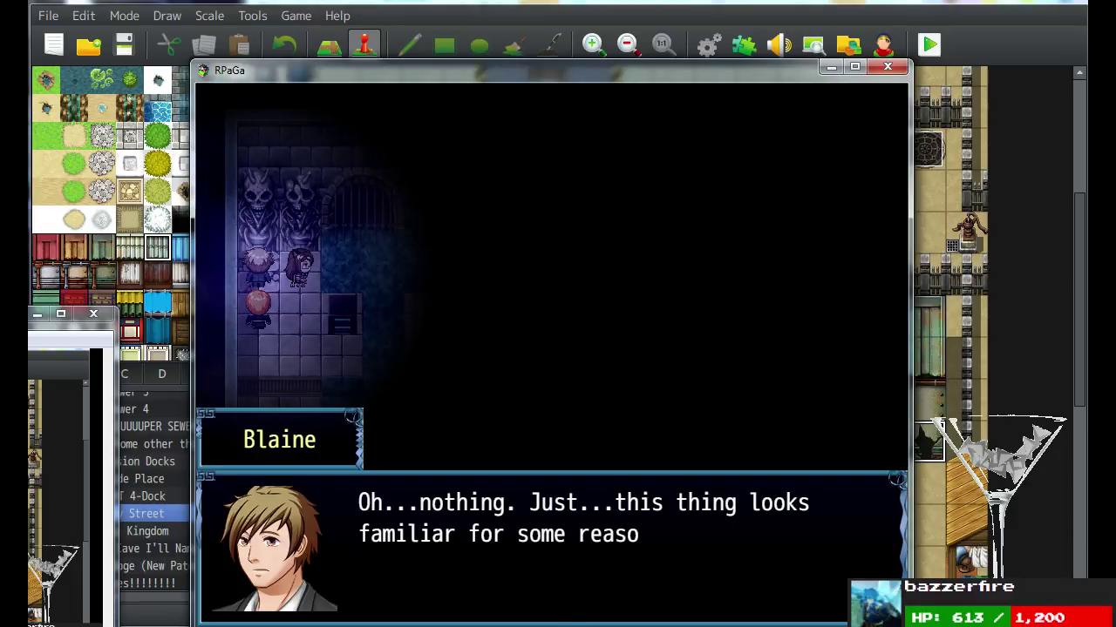
{"action": "key", "text": "Return"}
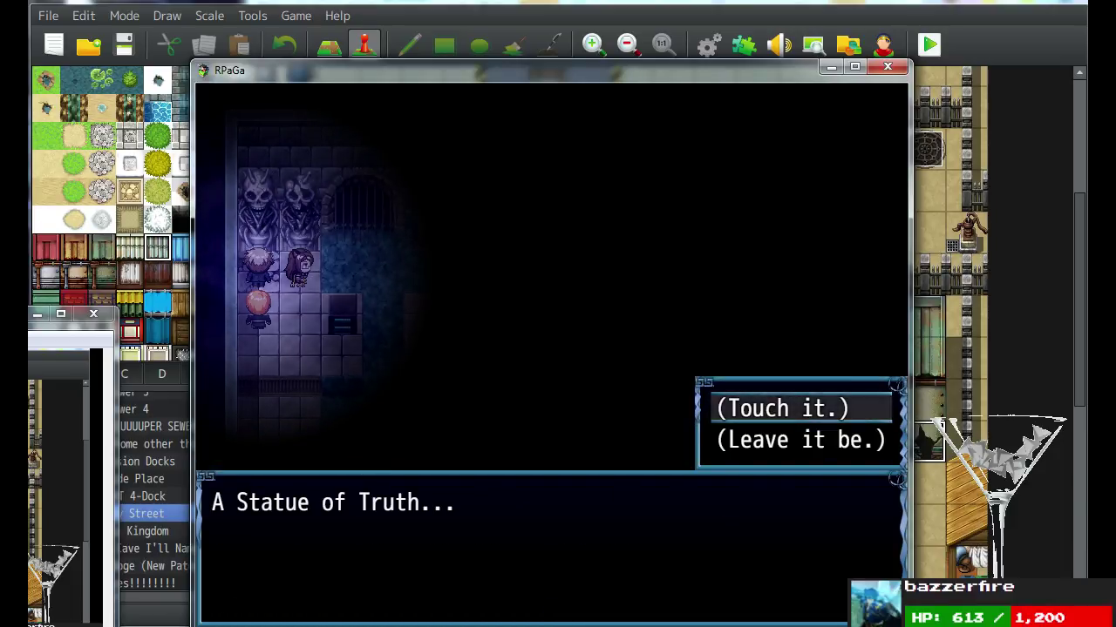
{"action": "key", "text": "Return"}
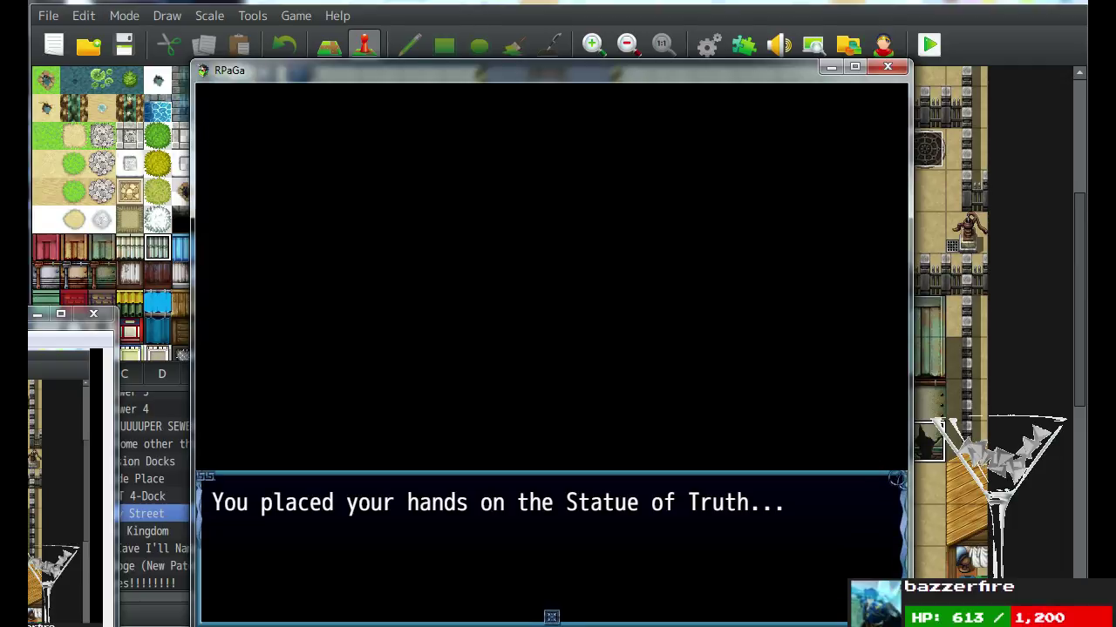
{"action": "key", "text": "Return"}
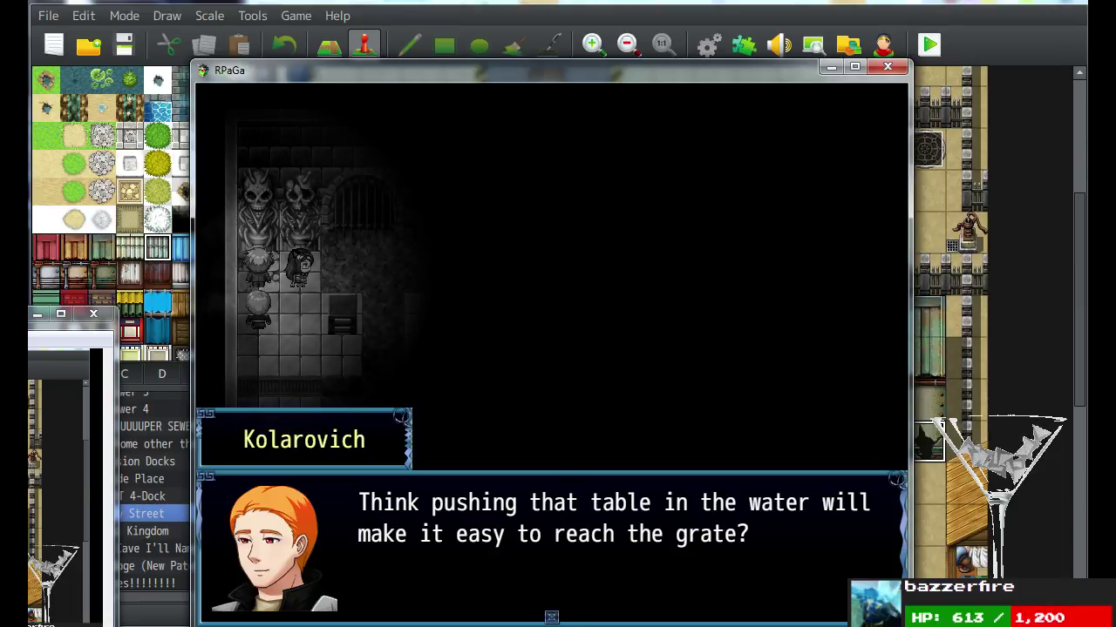
{"action": "key", "text": "Return"}
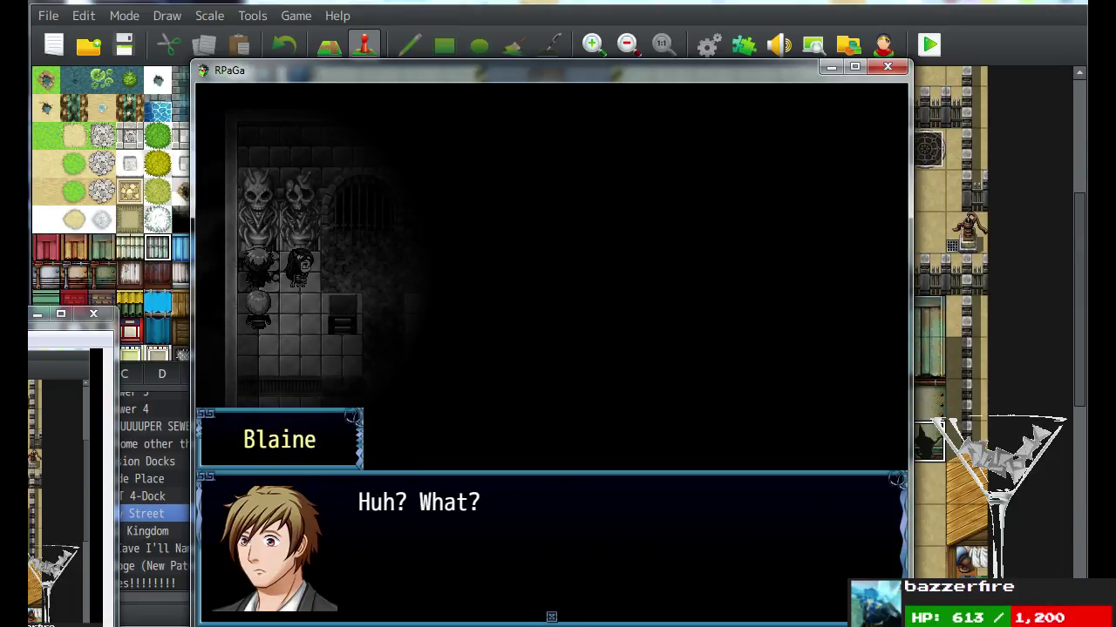
{"action": "key", "text": "Return"}
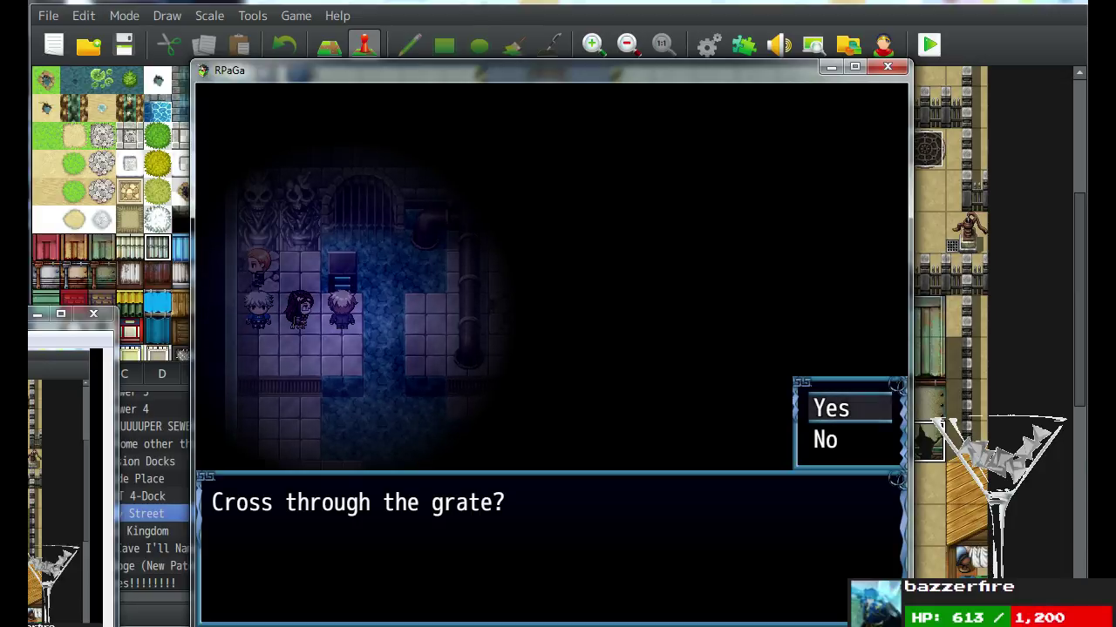
Save the game in File 1 and cross through the grate.
{"action": "key", "text": "Return"}
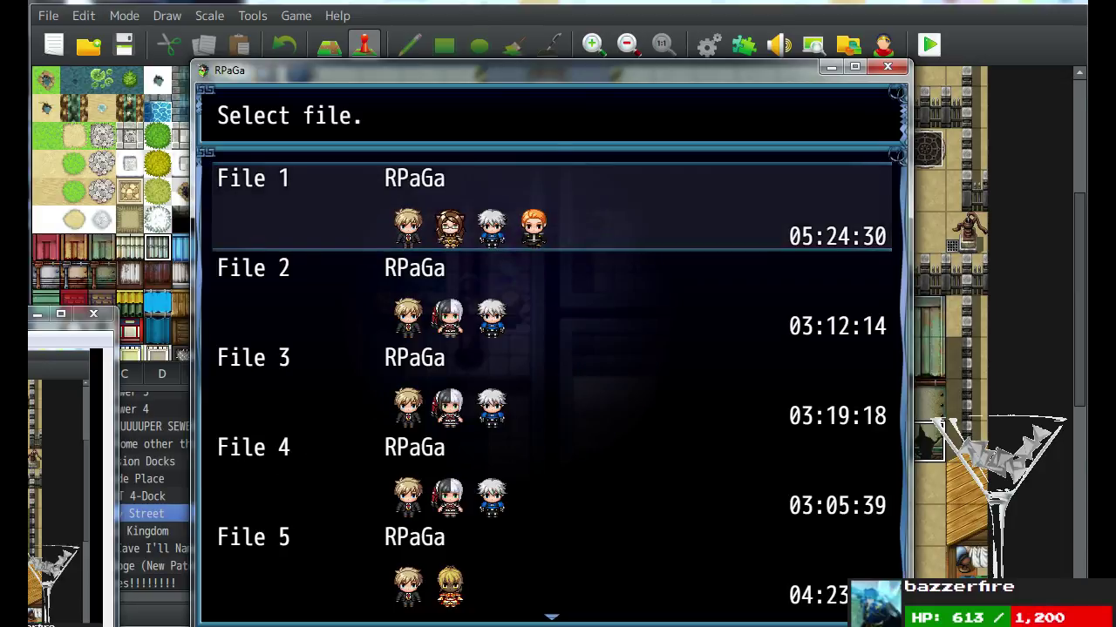
{"action": "key", "text": "Return"}
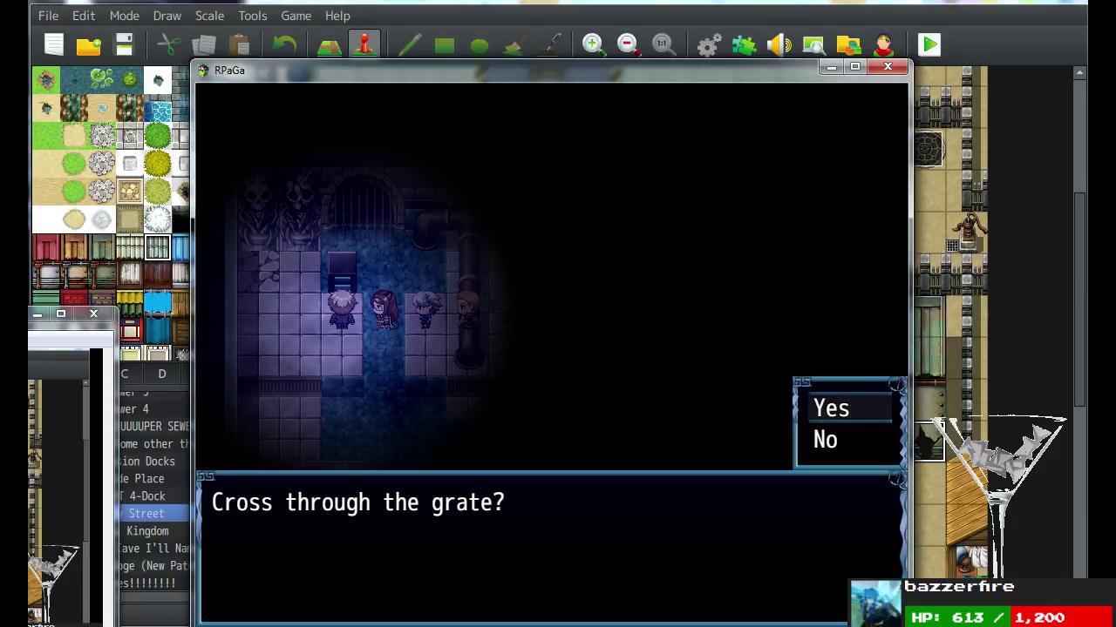
{"action": "key", "text": "Return"}
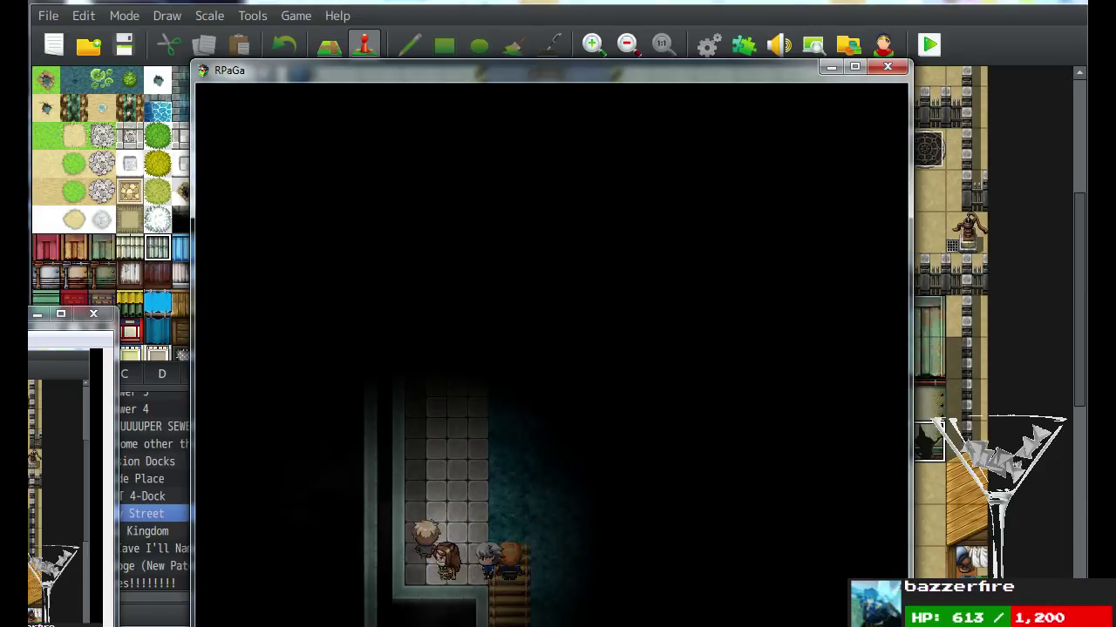
Cross to the eastern stone walkway and open the first chest along it.
{"action": "key", "text": "Up"}
{"action": "key", "text": "Right"}
{"action": "key", "text": "Down"}
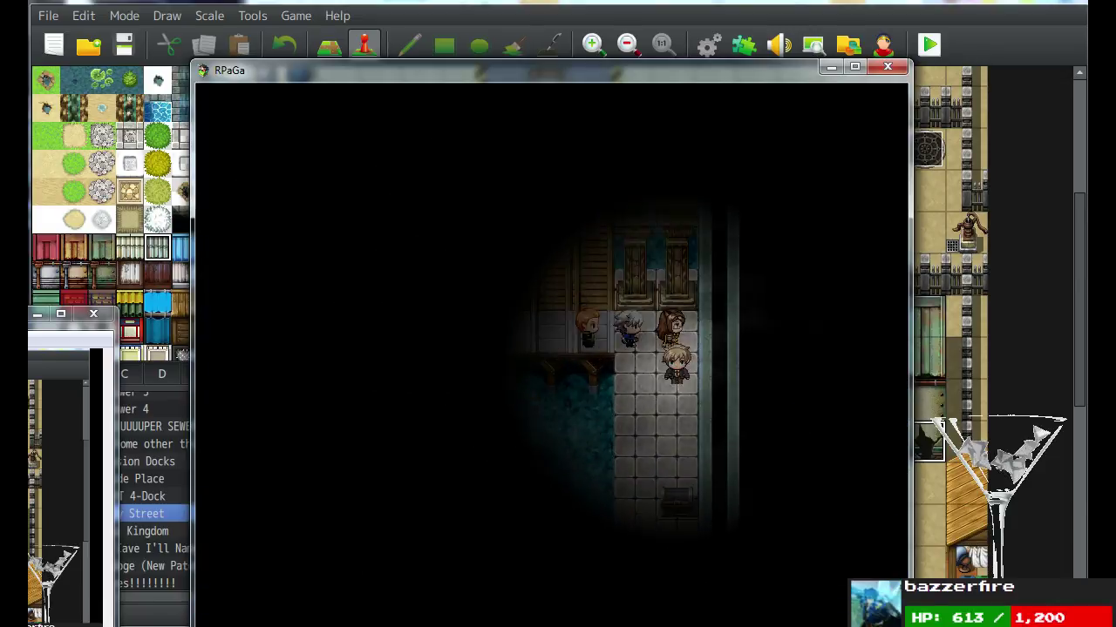
{"action": "key", "text": "Down"}
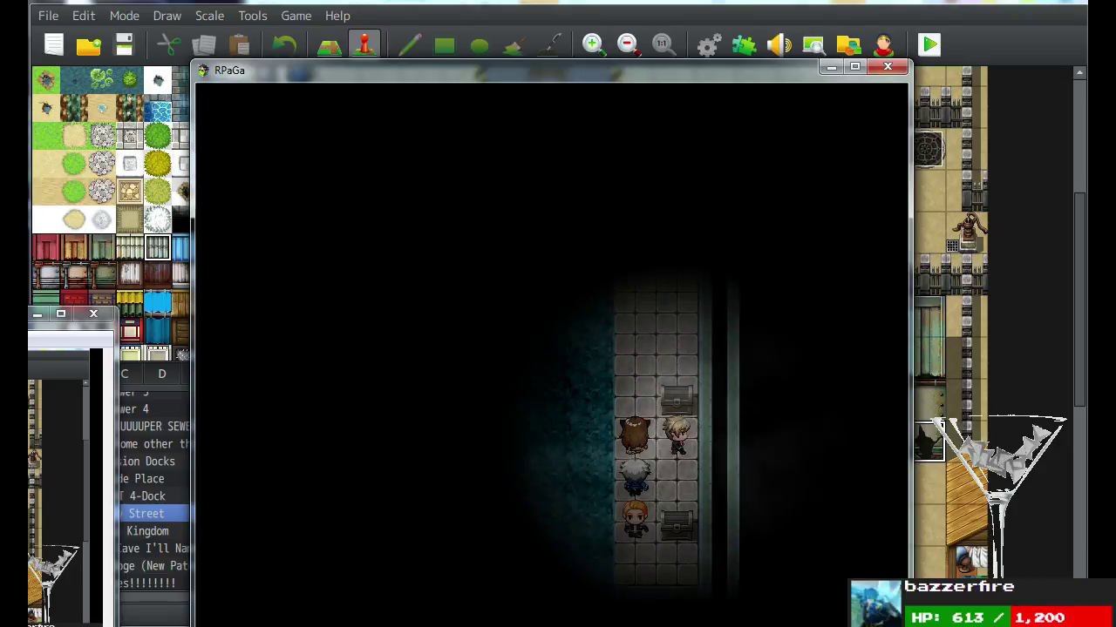
{"action": "key", "text": "Return"}
{"action": "key", "text": "Return"}
Move around to the second chest at the walkway's southern end, open it and collect its item.
{"action": "key", "text": "Left"}
{"action": "key", "text": "Down"}
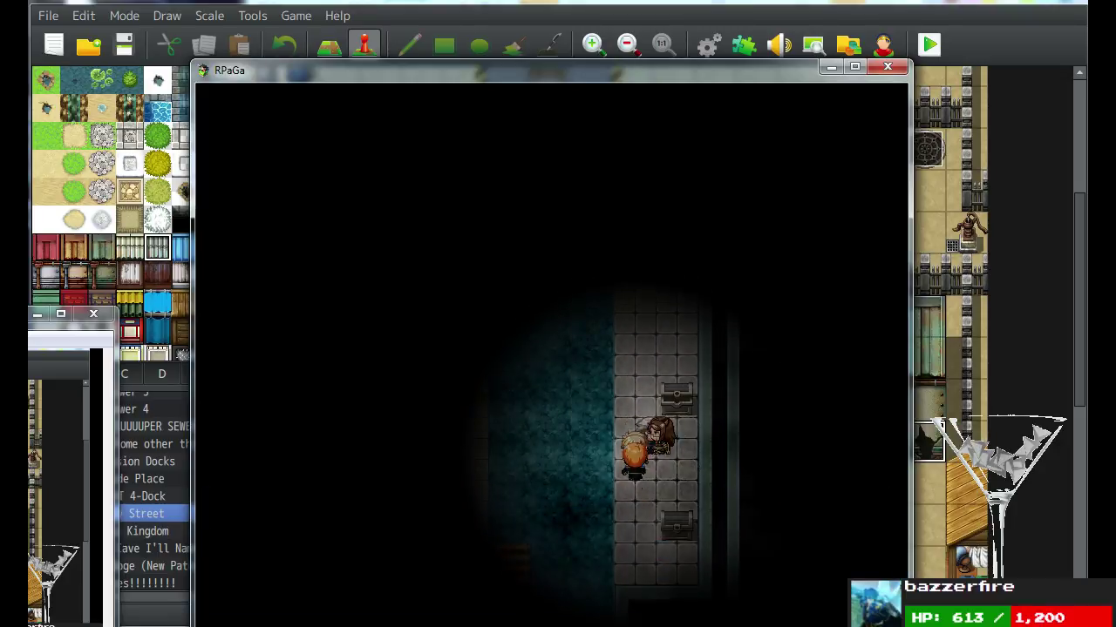
{"action": "key", "text": "Down"}
{"action": "key", "text": "Right"}
{"action": "key", "text": "Up"}
{"action": "key", "text": "Return"}
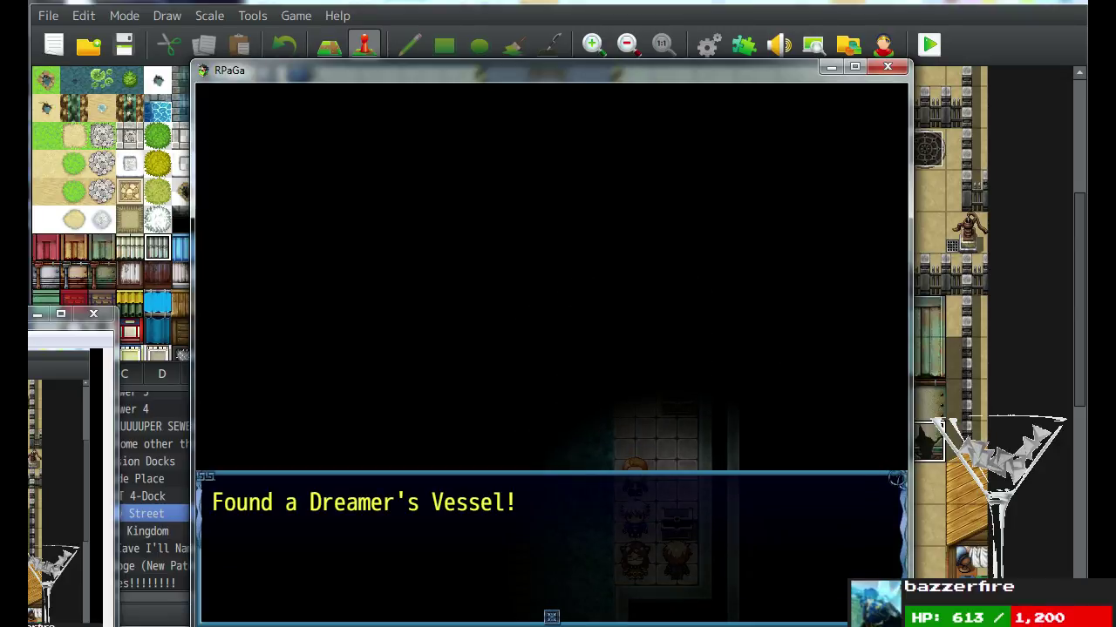
{"action": "key", "text": "Return"}
Check the Dreamer's Vessel description in the inventory and return to the map.
{"action": "key", "text": "Escape"}
{"action": "key", "text": "Return"}
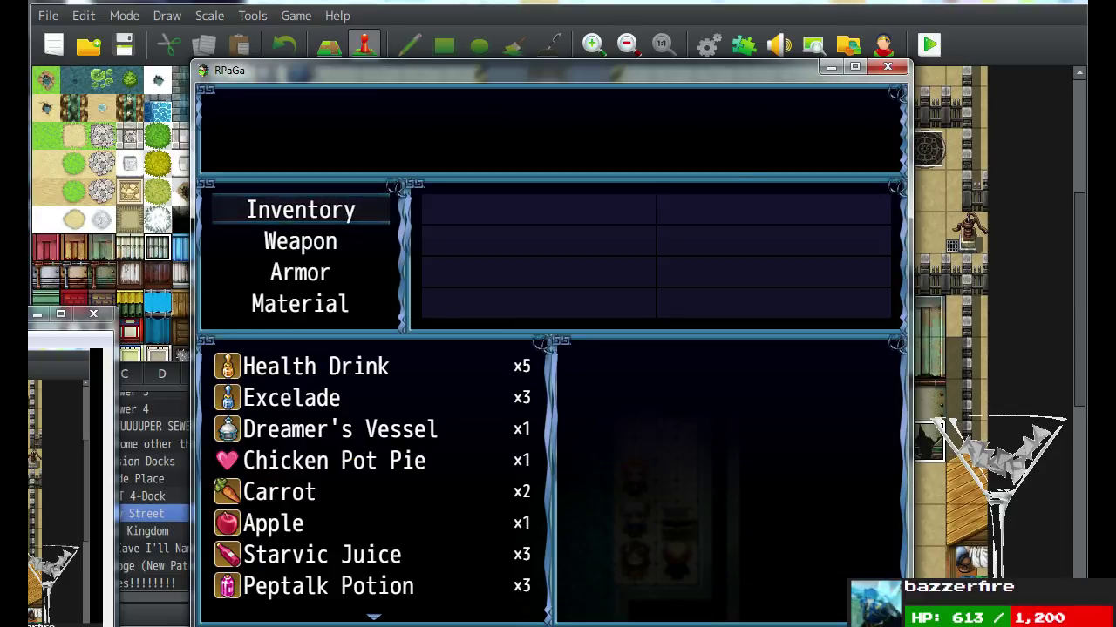
{"action": "key", "text": "Return"}
{"action": "key", "text": "Down"}
{"action": "key", "text": "Down"}
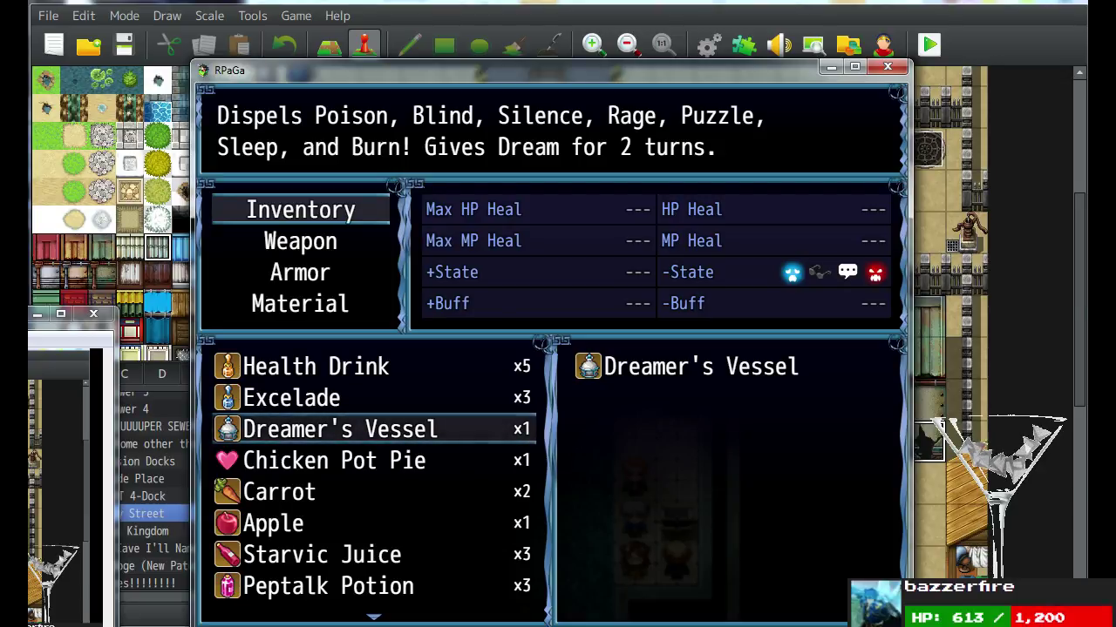
{"action": "key", "text": "Escape"}
{"action": "key", "text": "Escape"}
{"action": "key", "text": "Escape"}
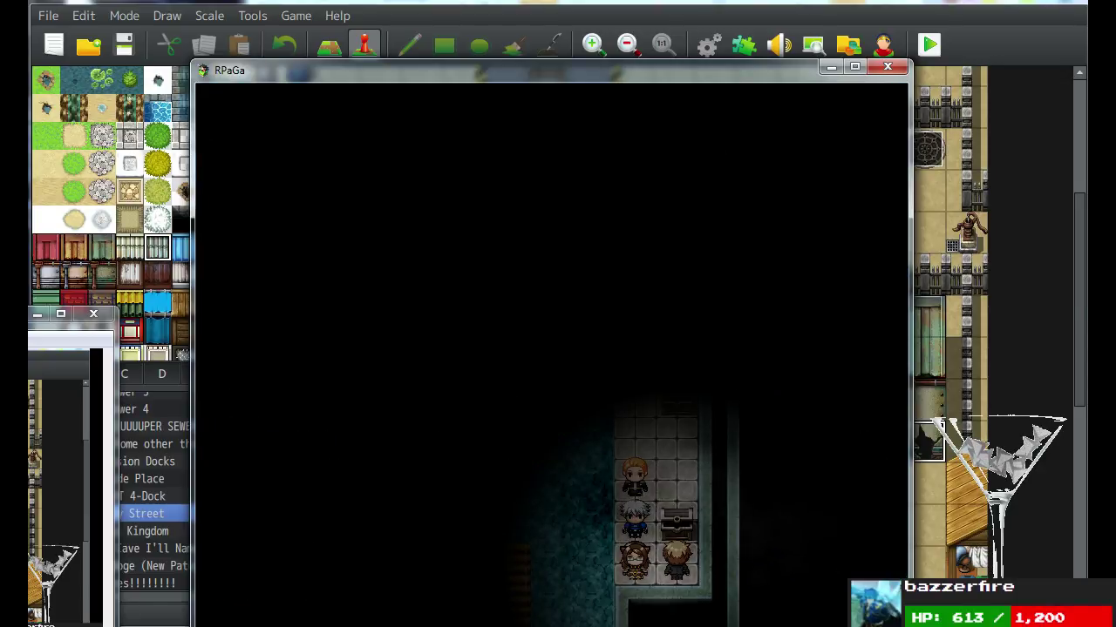
Lead the party back north and line it up at the foot of the wide wooden bridge.
{"action": "key", "text": "Up"}
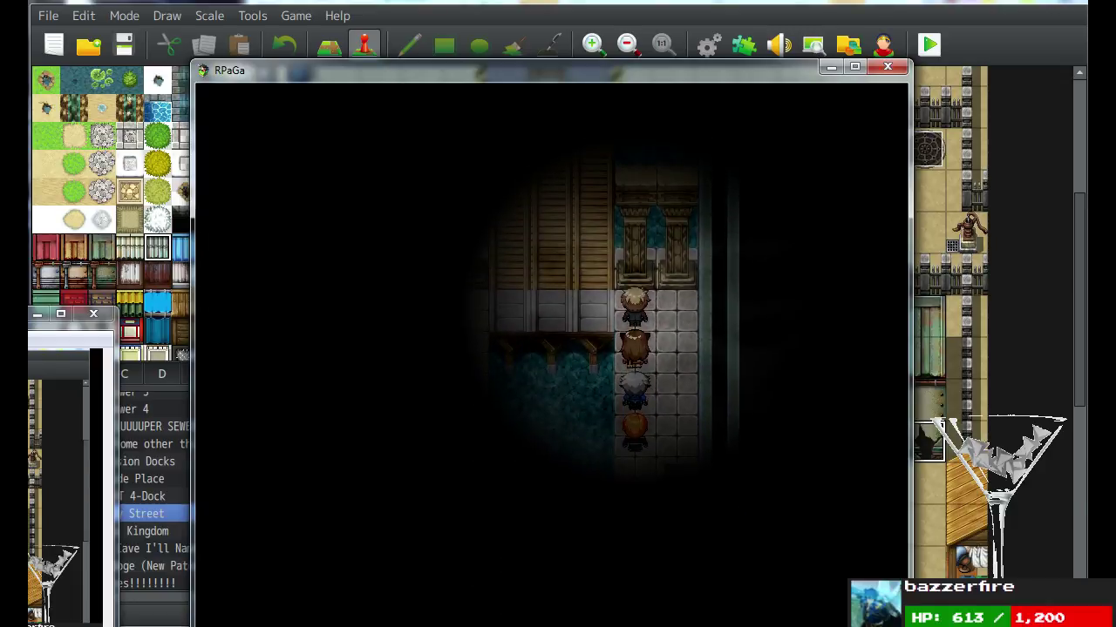
{"action": "key", "text": "Left"}
{"action": "key", "text": "Left"}
{"action": "key", "text": "Right"}
{"action": "key", "text": "Left"}
{"action": "key", "text": "Right"}
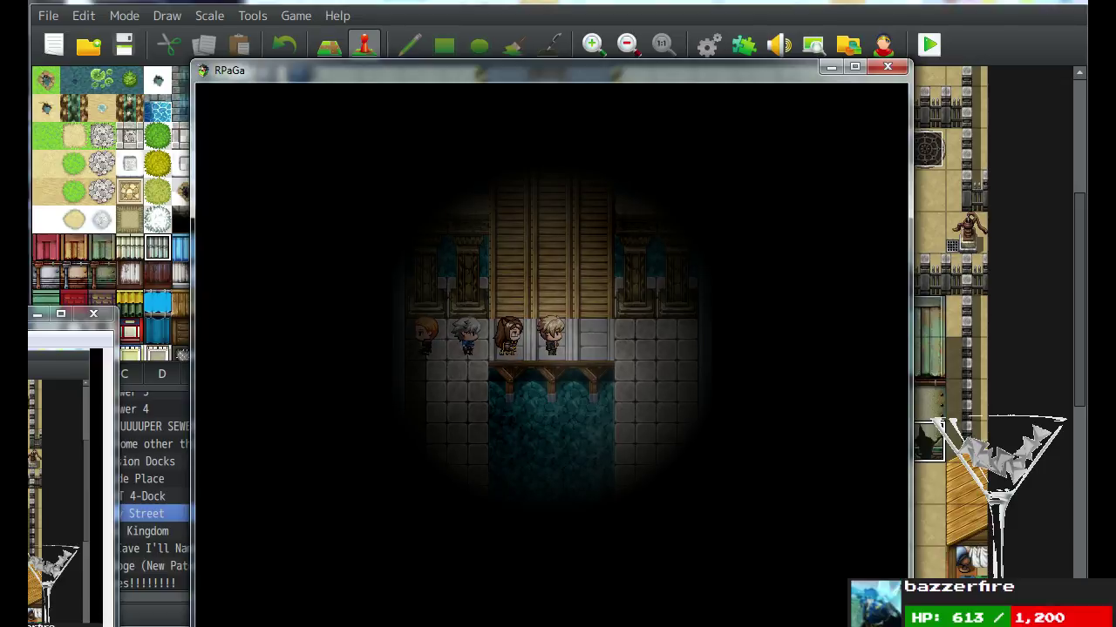
Walk the party up the bridge and advance the encounter dialogue through Locke's line about Colleen the Earth Rose.
{"action": "key", "text": "Up"}
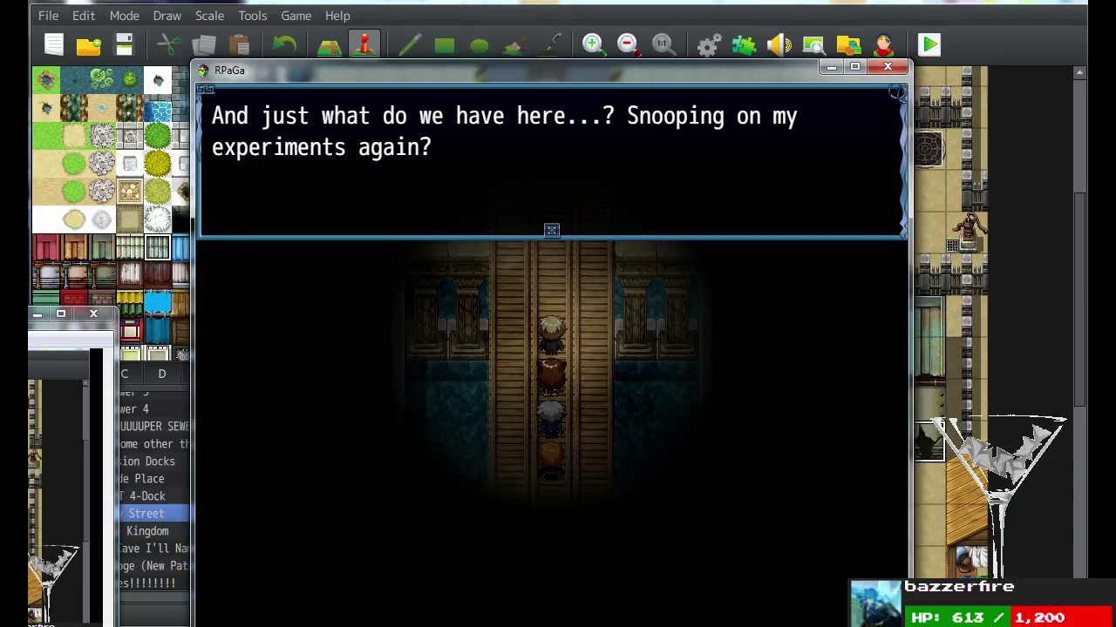
{"action": "key", "text": "Return"}
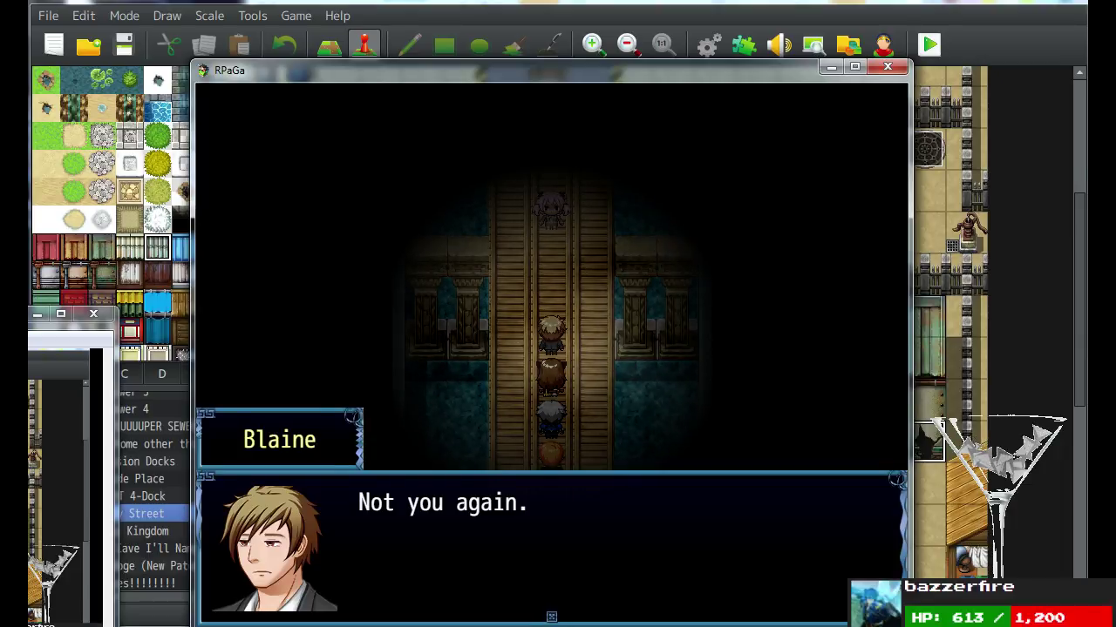
{"action": "key", "text": "Return"}
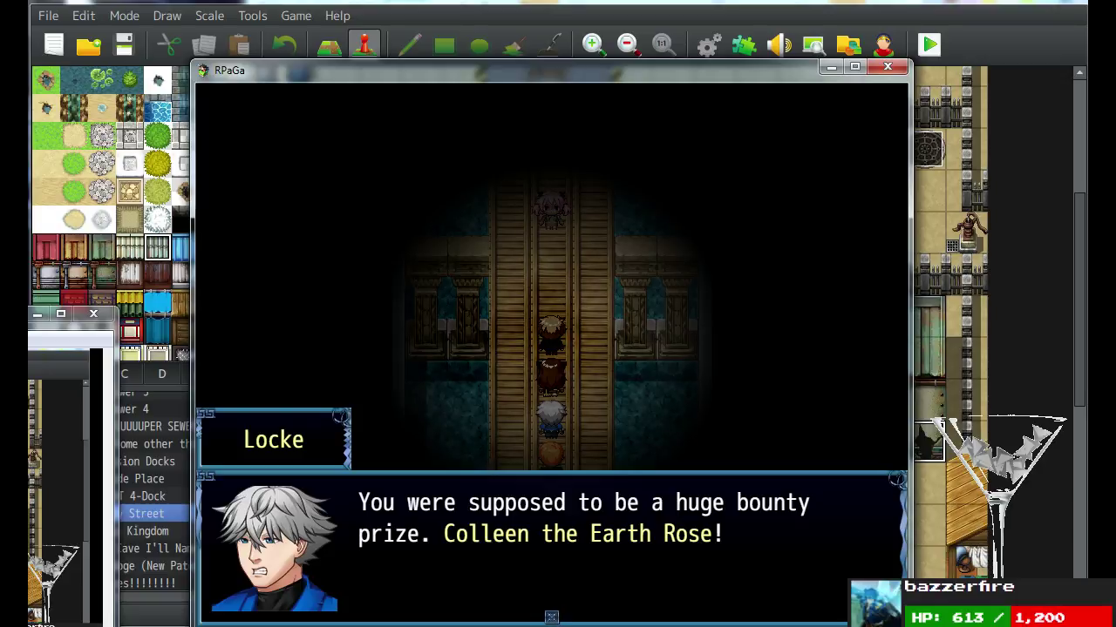
{"action": "key", "text": "Return"}
{"action": "key", "text": "Return"}
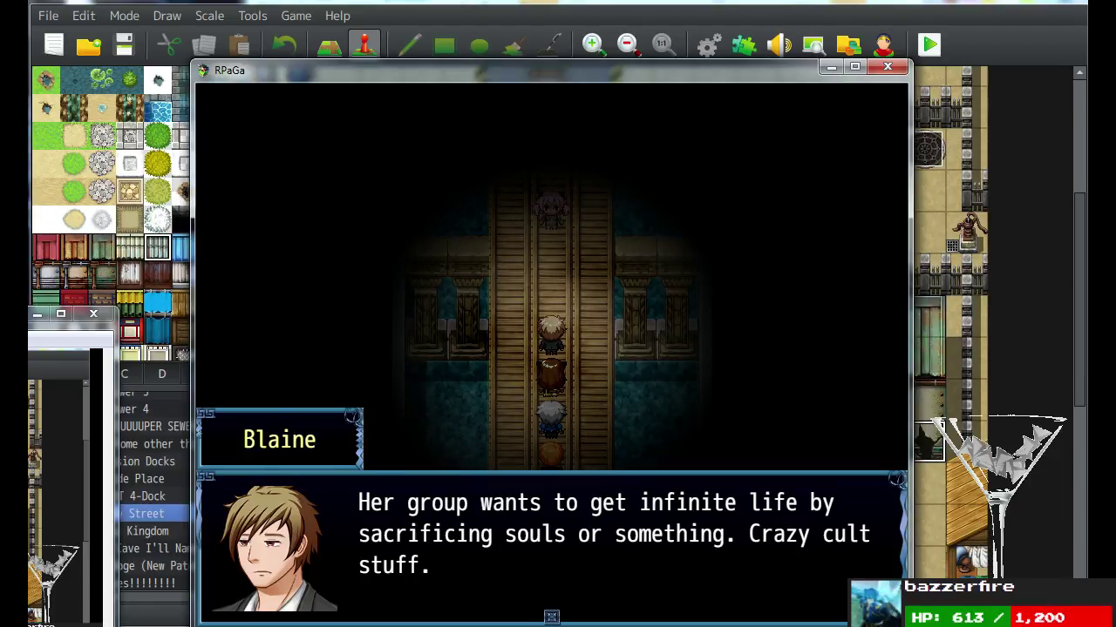
Advance through Colleen's taunts and the replies from Karnelia and Blaine until the boss battle starts.
{"action": "key", "text": "Return"}
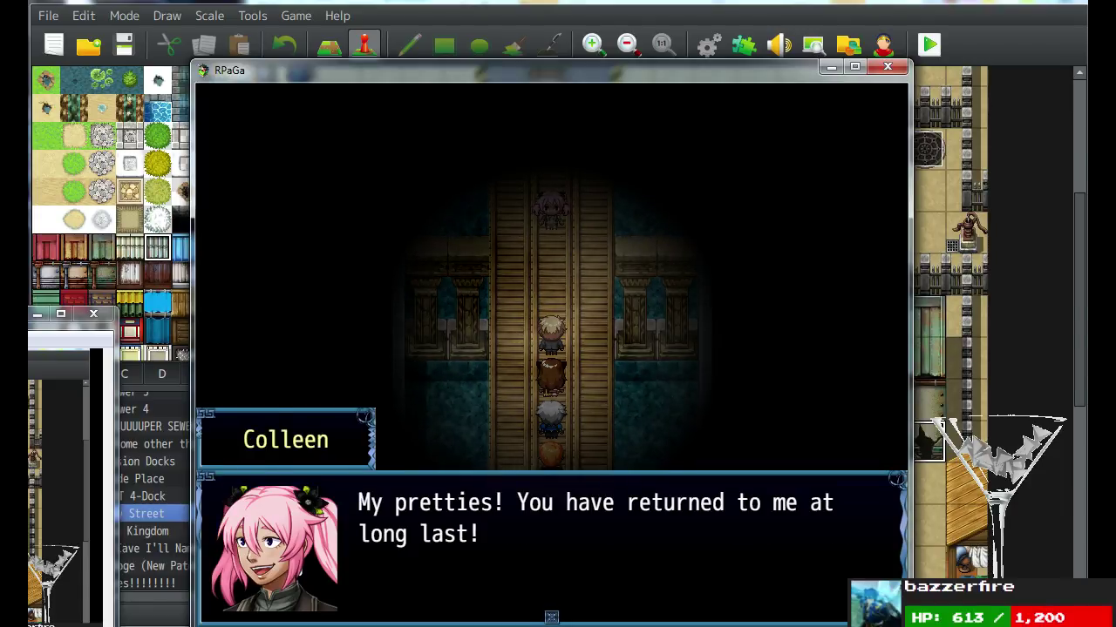
{"action": "key", "text": "Return"}
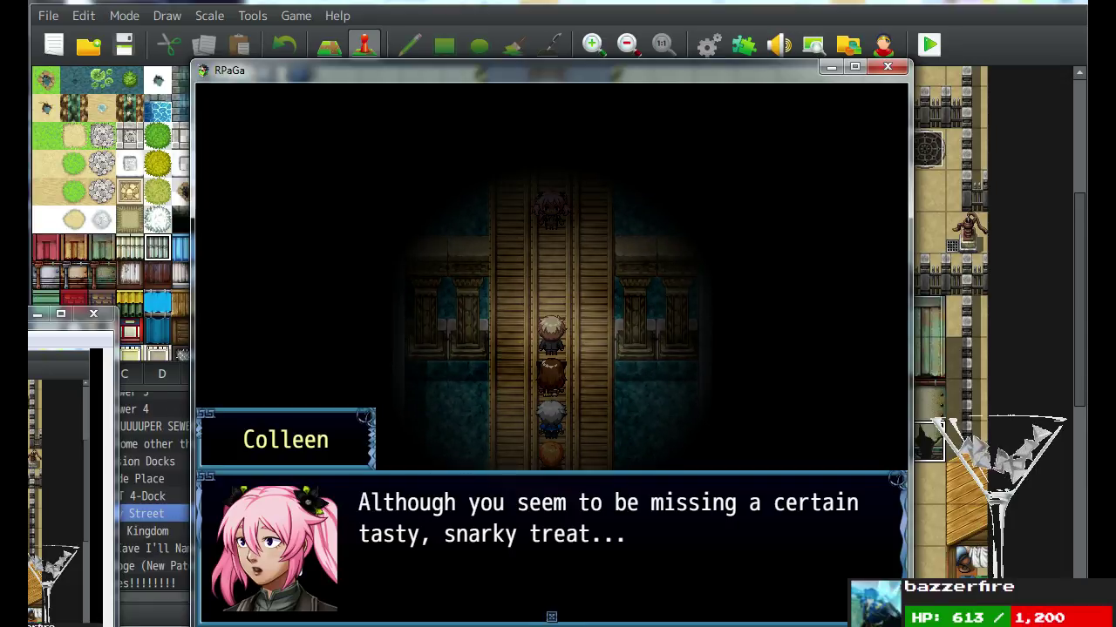
{"action": "key", "text": "Return"}
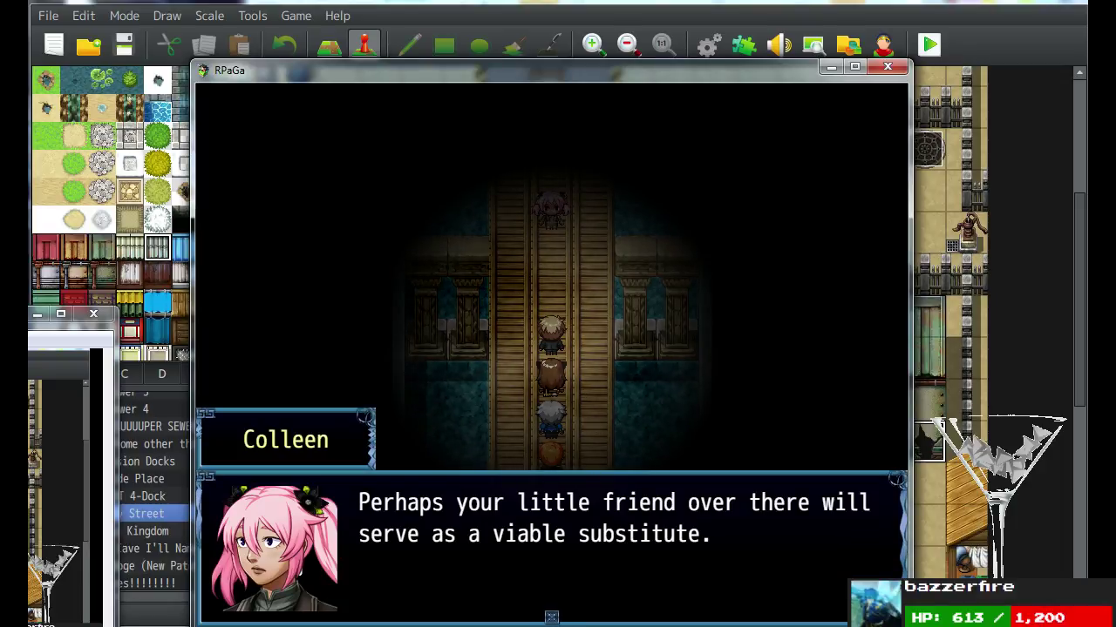
{"action": "key", "text": "Return"}
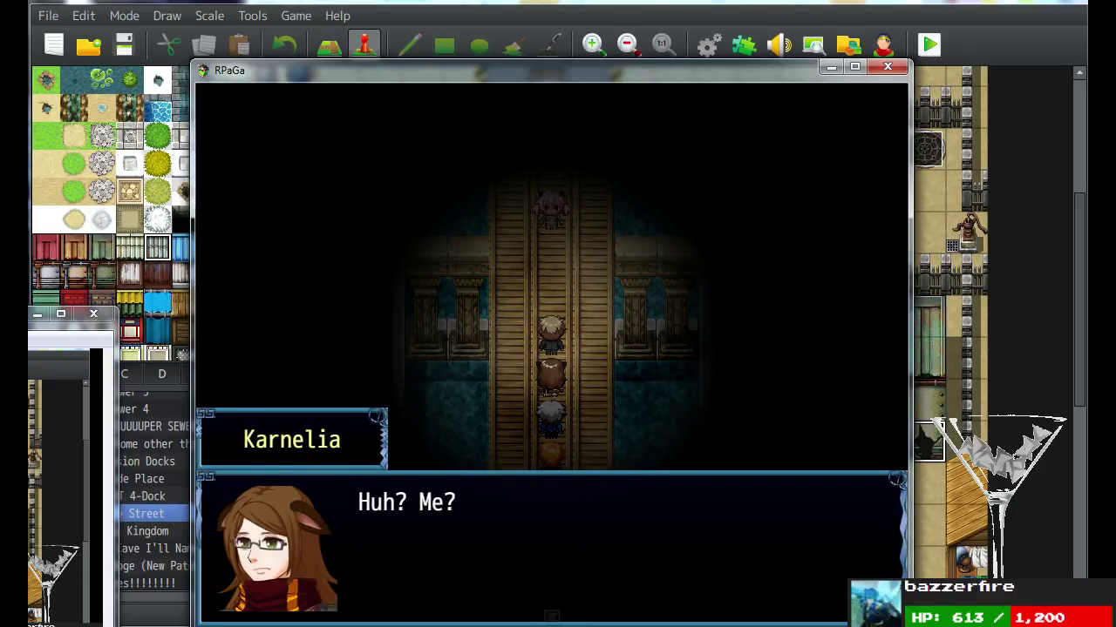
{"action": "key", "text": "Return"}
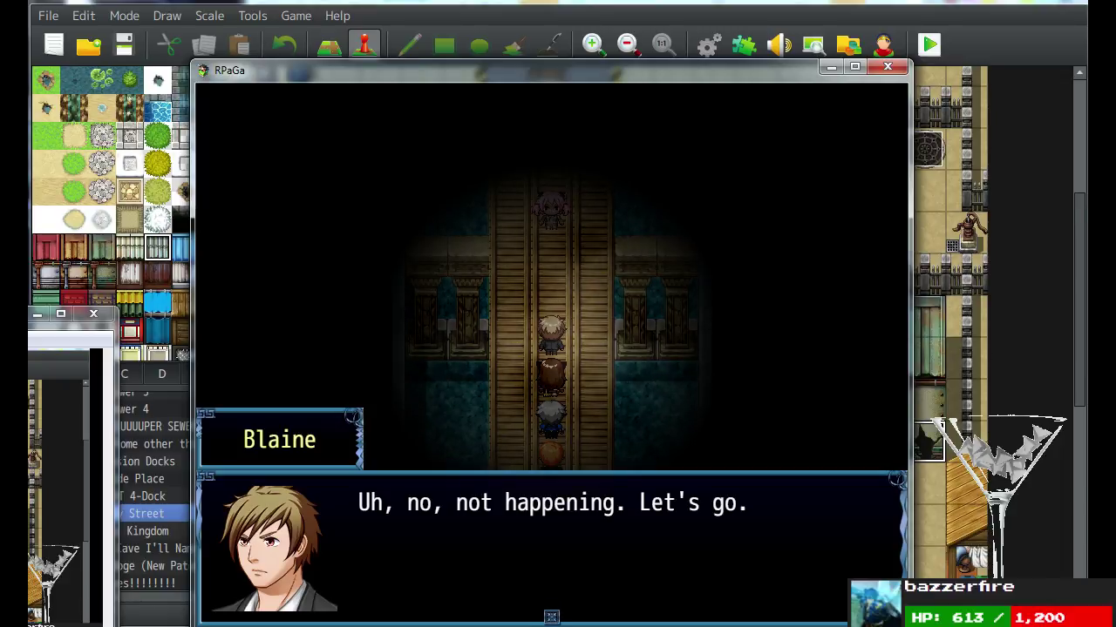
{"action": "key", "text": "Return"}
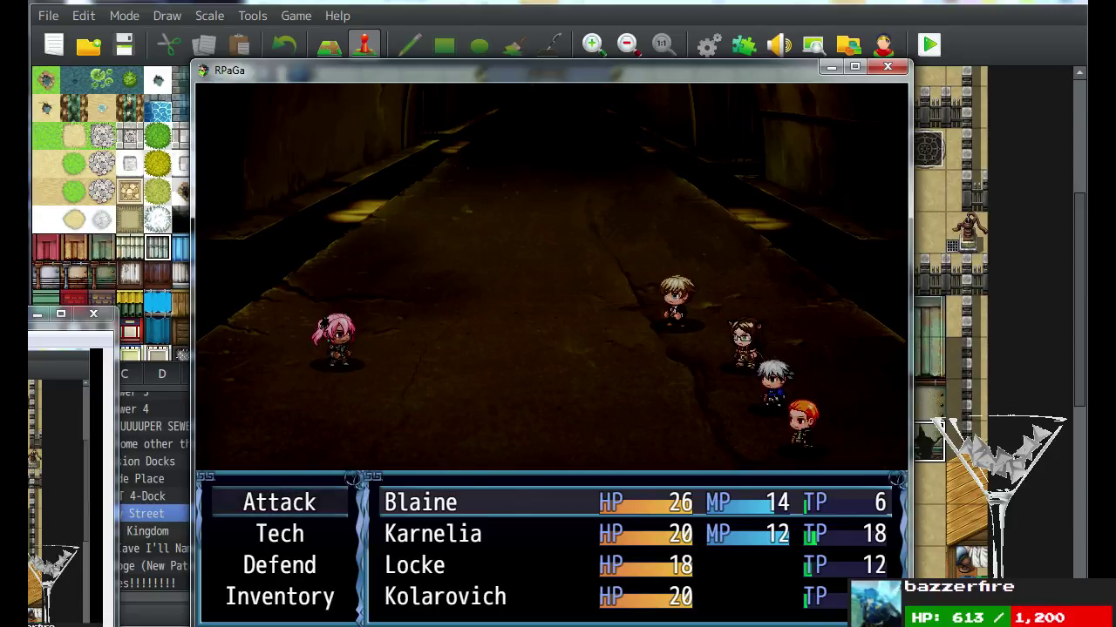
Check Blaine's techniques without using one, and have Blaine make a normal attack on Colleen.
{"action": "key", "text": "Down"}
{"action": "key", "text": "Return"}
{"action": "key", "text": "Escape"}
{"action": "key", "text": "Up"}
{"action": "key", "text": "Return"}
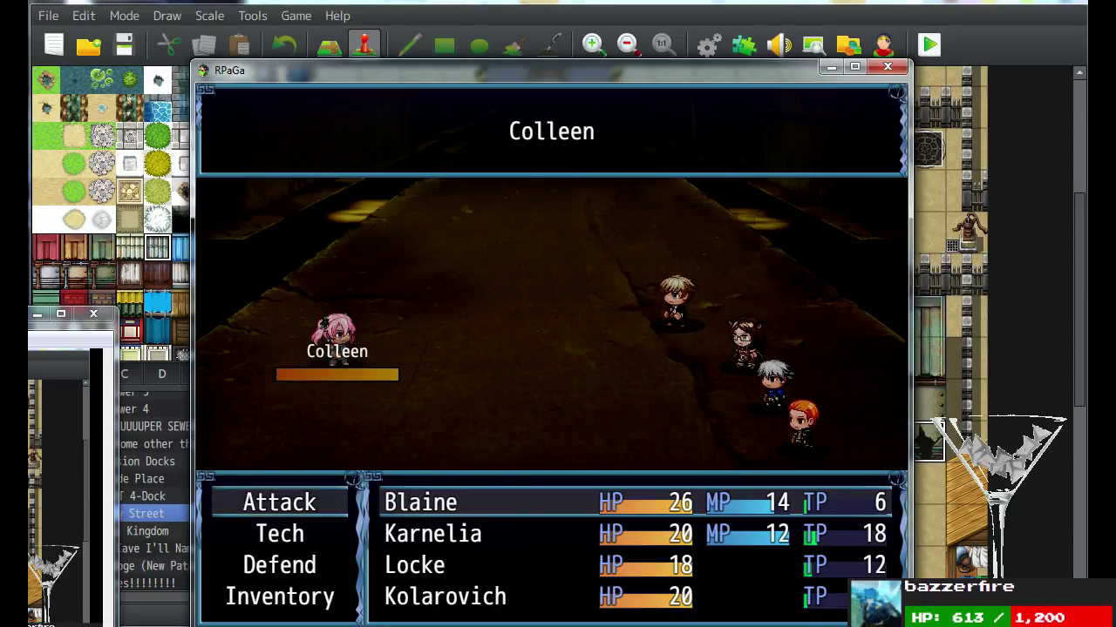
{"action": "key", "text": "Return"}
Check Karnelia's techniques without using one, and have Karnelia make a normal attack on Colleen.
{"action": "key", "text": "Down"}
{"action": "key", "text": "Return"}
{"action": "key", "text": "Escape"}
{"action": "key", "text": "Up"}
{"action": "key", "text": "Return"}
{"action": "key", "text": "Return"}
Have Locke use the Focus technique for the first turn.
{"action": "key", "text": "Down"}
{"action": "key", "text": "Return"}
{"action": "key", "text": "Left"}
{"action": "key", "text": "Return"}
{"action": "key", "text": "Return"}
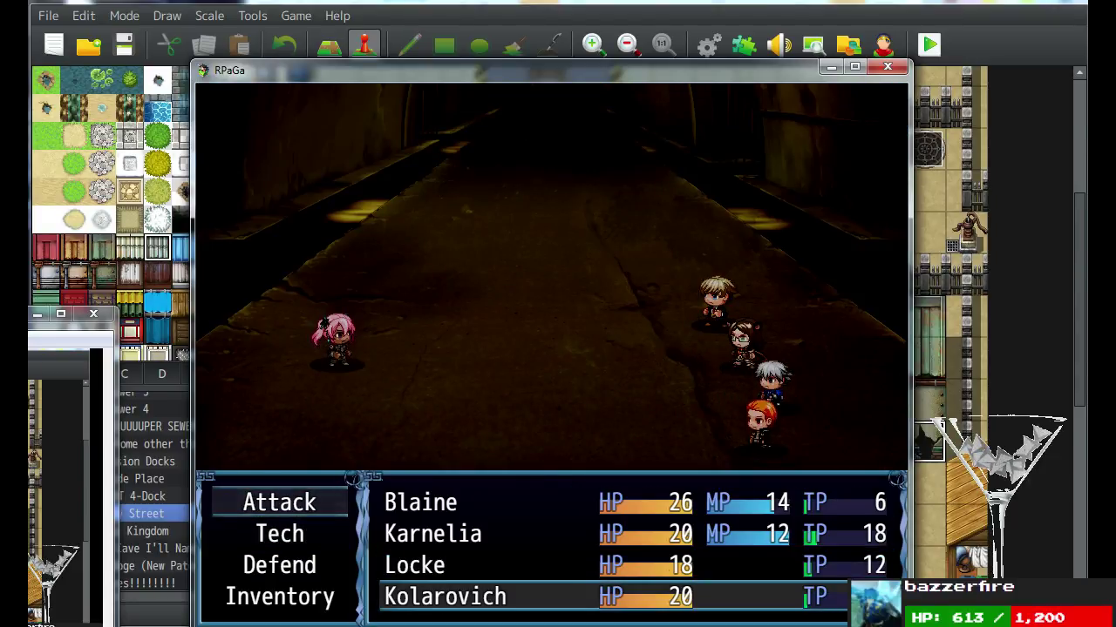
Have Kolarovich use Parts Plyde on himself and play out the turn.
{"action": "key", "text": "Down"}
{"action": "key", "text": "Return"}
{"action": "key", "text": "Down"}
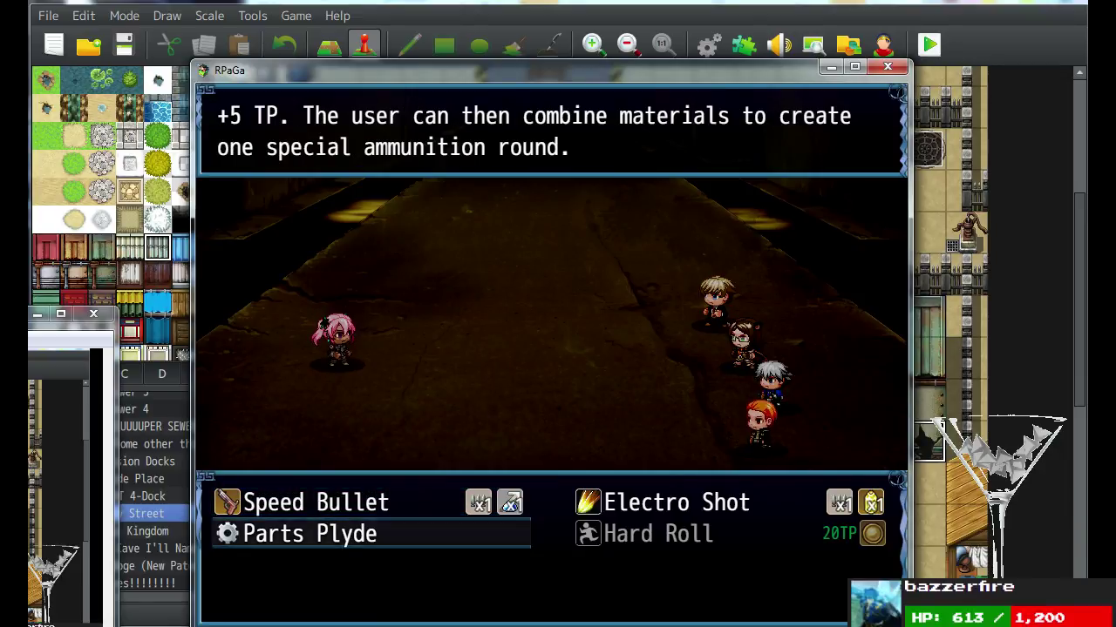
{"action": "key", "text": "Return"}
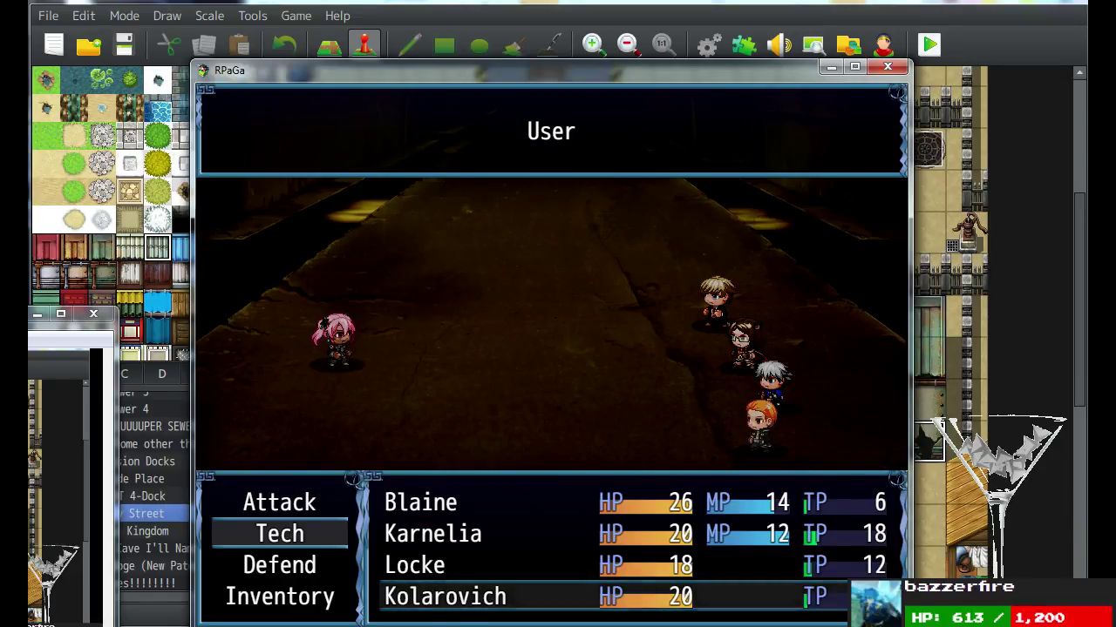
{"action": "key", "text": "Return"}
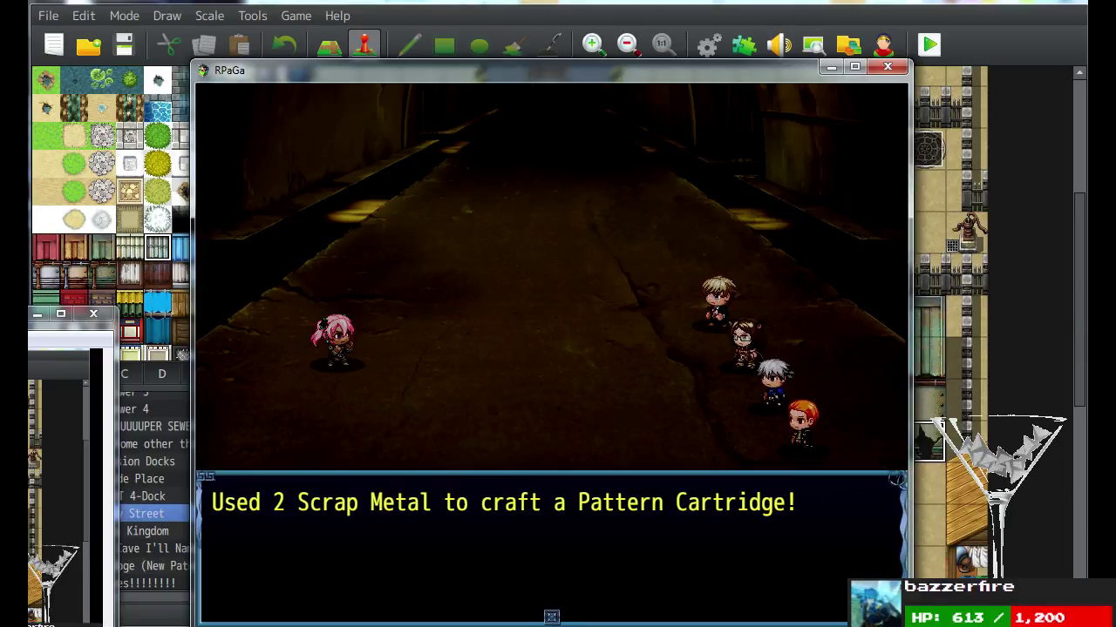
Dismiss the crafting message and advance Colleen's and Karnelia's mid-battle lines to reach the second turn.
{"action": "key", "text": "Return"}
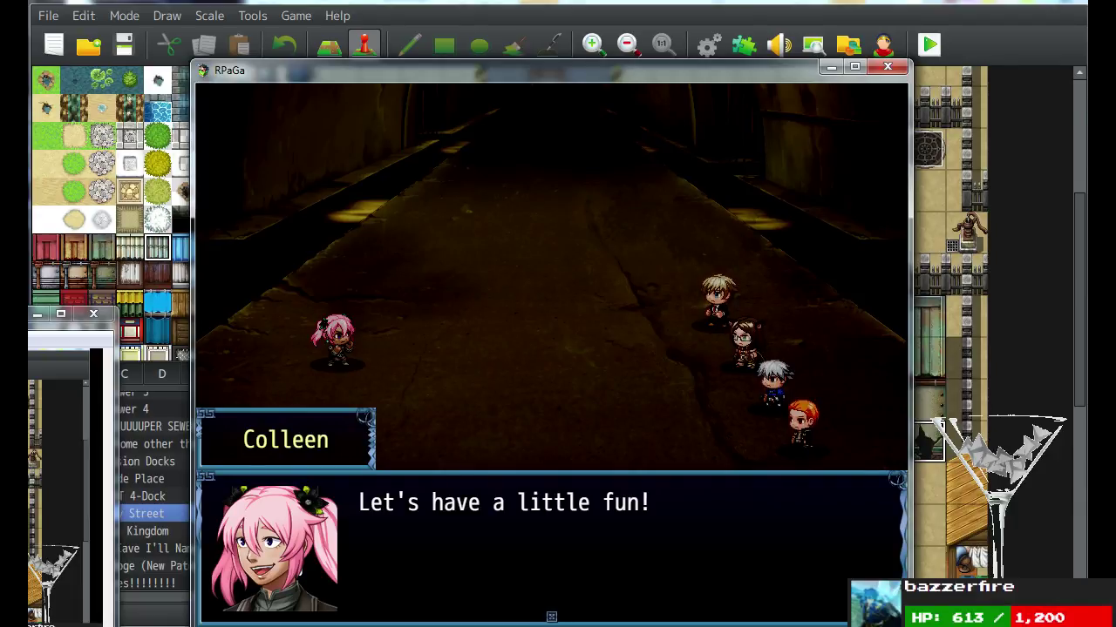
{"action": "key", "text": "Return"}
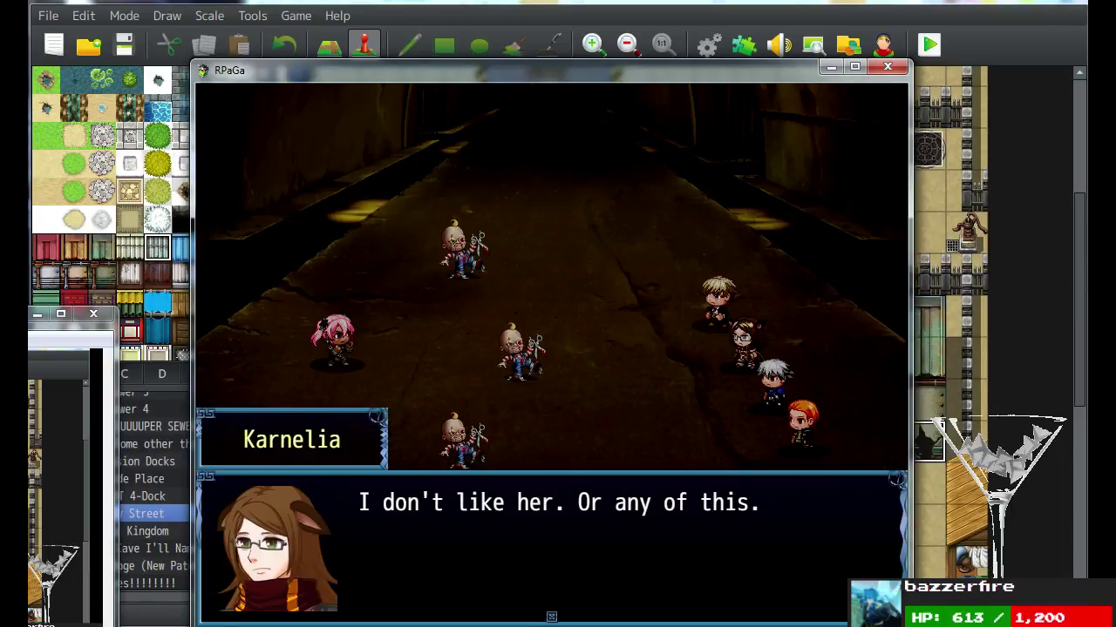
{"action": "key", "text": "Return"}
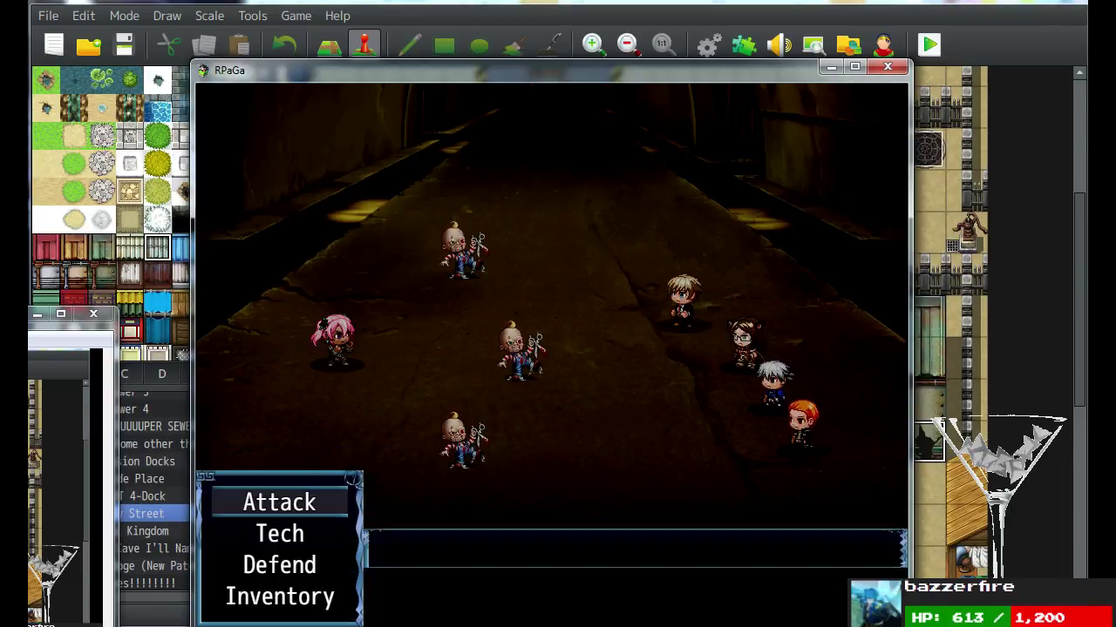
Look over the enemy targets, including the Dark Toys, and have Blaine cast Void Orb on an enemy.
{"action": "key", "text": "Return"}
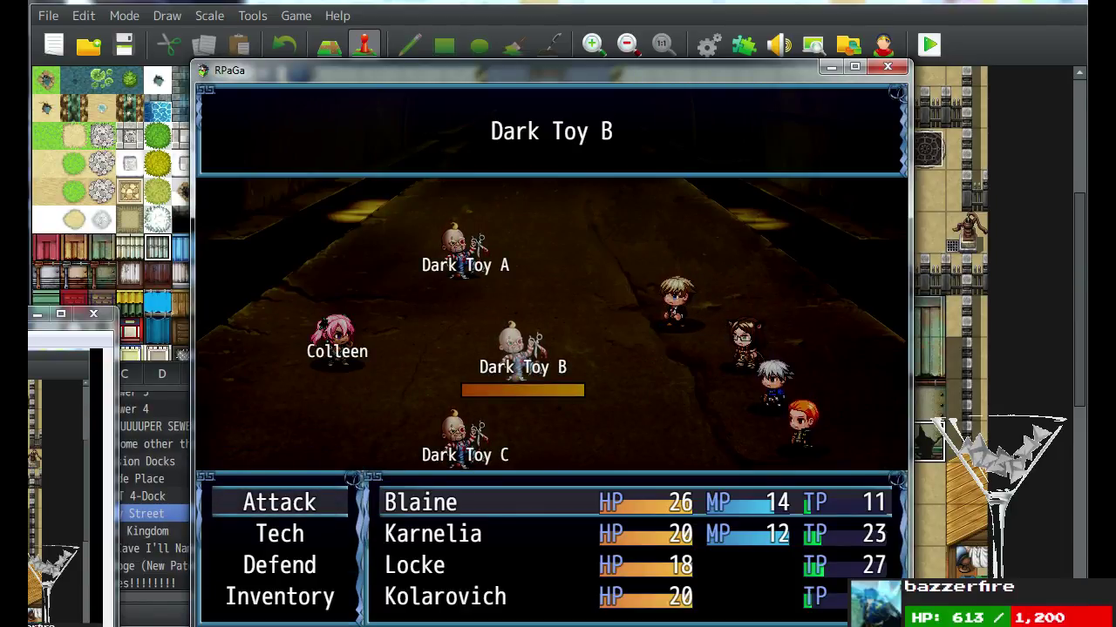
{"action": "key", "text": "Down"}
{"action": "key", "text": "Up"}
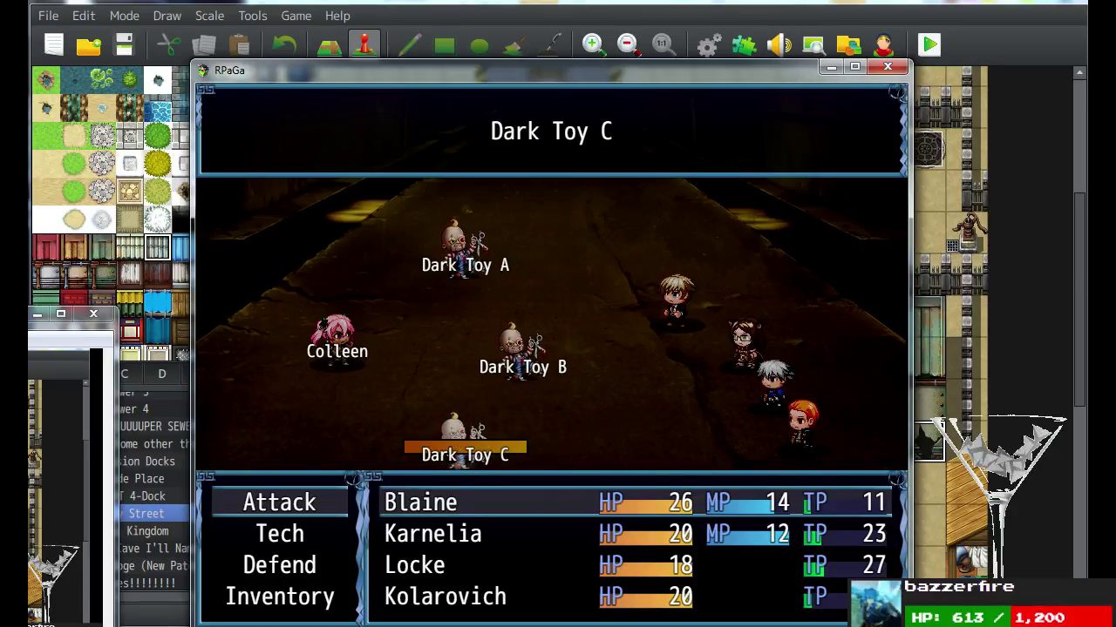
{"action": "key", "text": "Escape"}
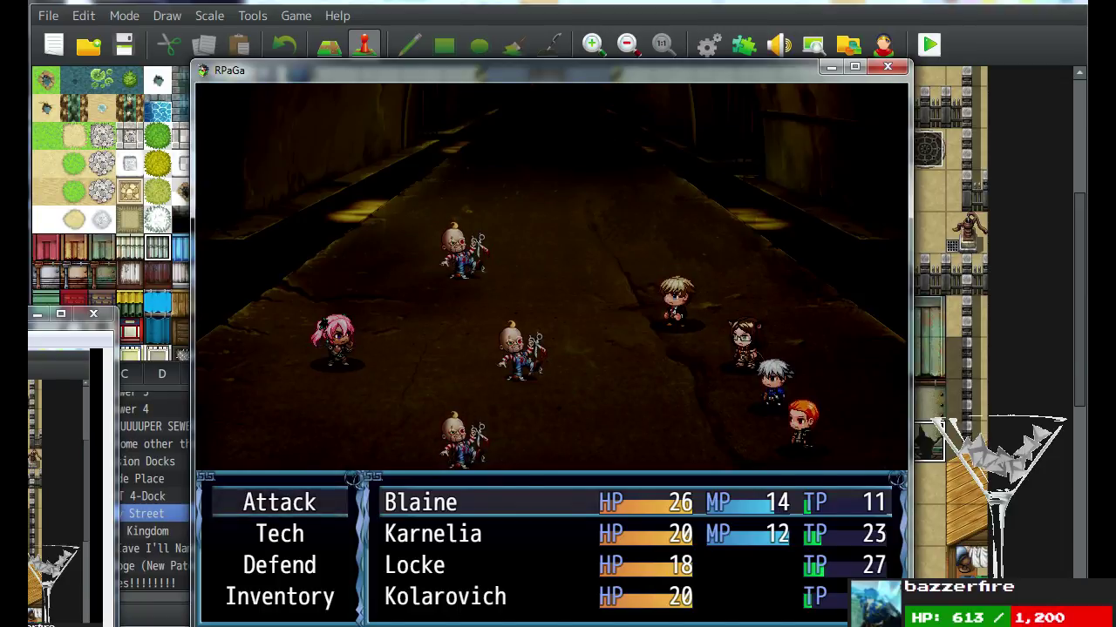
{"action": "key", "text": "Down"}
{"action": "key", "text": "Return"}
{"action": "key", "text": "Return"}
{"action": "key", "text": "Return"}
Leave Karnelia's techniques unused and give her a normal attack for the second turn.
{"action": "key", "text": "Return"}
{"action": "key", "text": "Escape"}
{"action": "key", "text": "Up"}
{"action": "key", "text": "Return"}
{"action": "key", "text": "Return"}
Have Locke use Double Carve on an enemy.
{"action": "key", "text": "Down"}
{"action": "key", "text": "Return"}
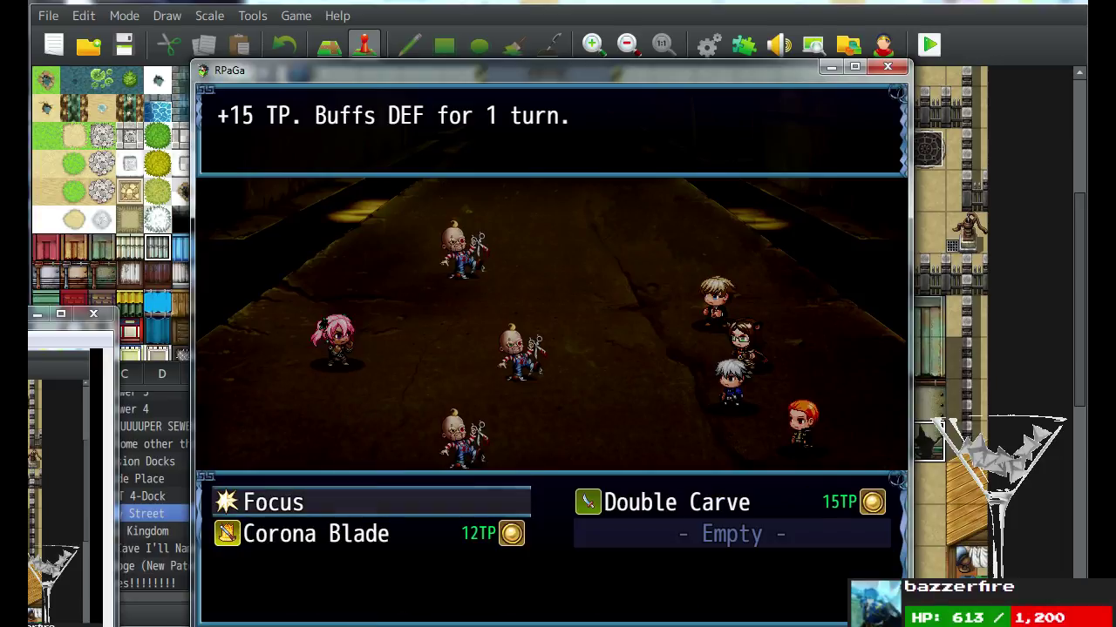
{"action": "key", "text": "Right"}
{"action": "key", "text": "Return"}
{"action": "key", "text": "Return"}
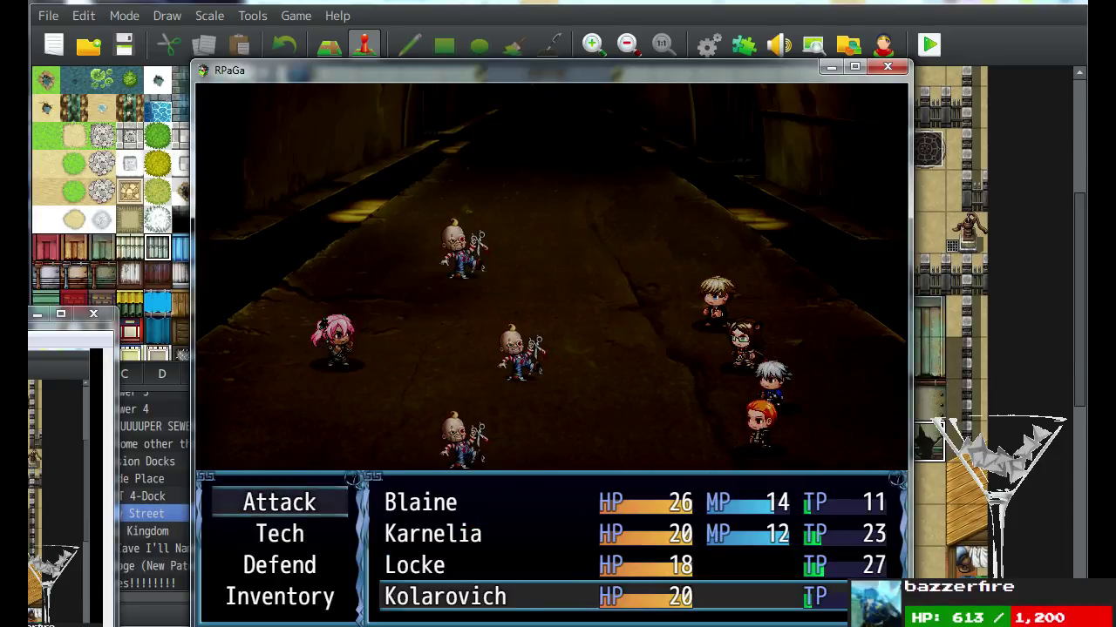
Review Kolarovich's techniques, have him make a normal attack on Dark Toy C instead, and play out the second turn.
{"action": "key", "text": "Return"}
{"action": "key", "text": "Escape"}
{"action": "key", "text": "Down"}
{"action": "key", "text": "Return"}
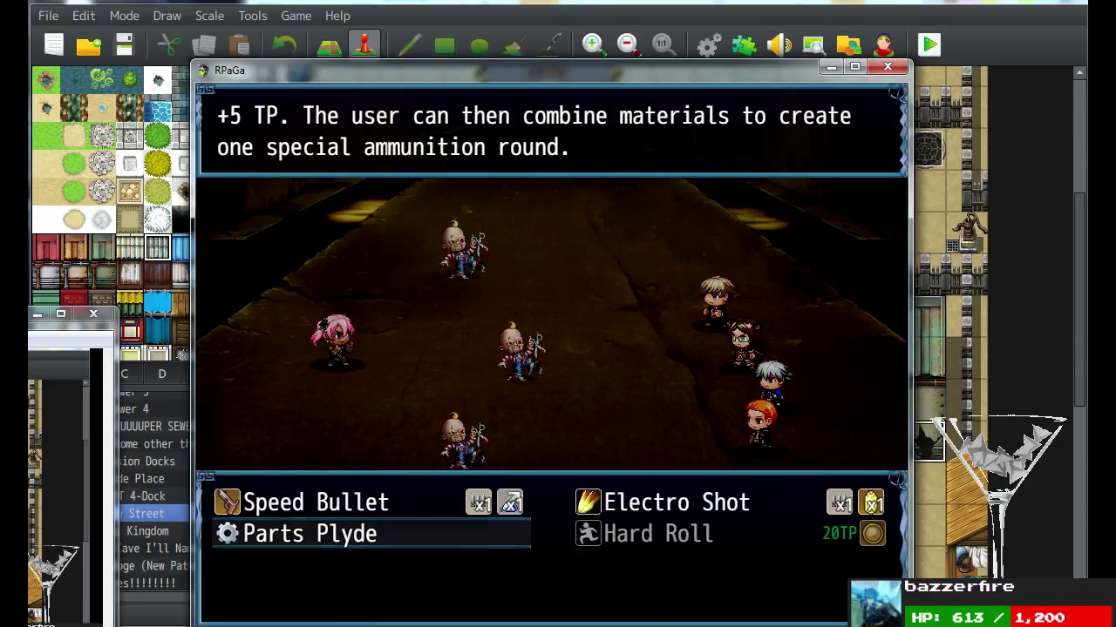
{"action": "key", "text": "Up"}
{"action": "key", "text": "Escape"}
{"action": "key", "text": "Up"}
{"action": "key", "text": "Return"}
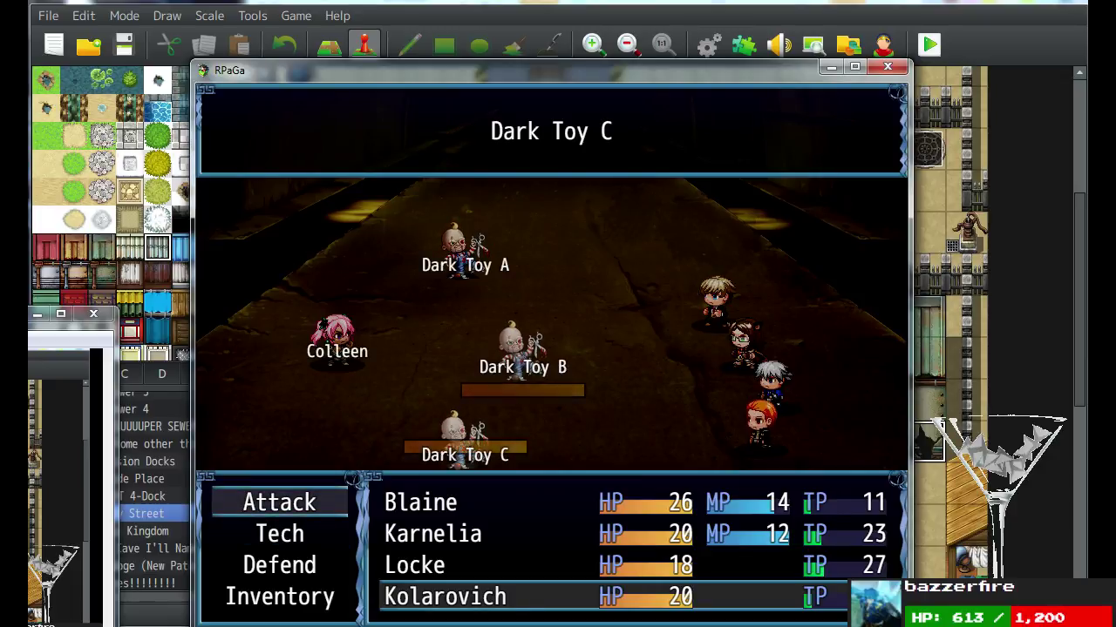
{"action": "key", "text": "Return"}
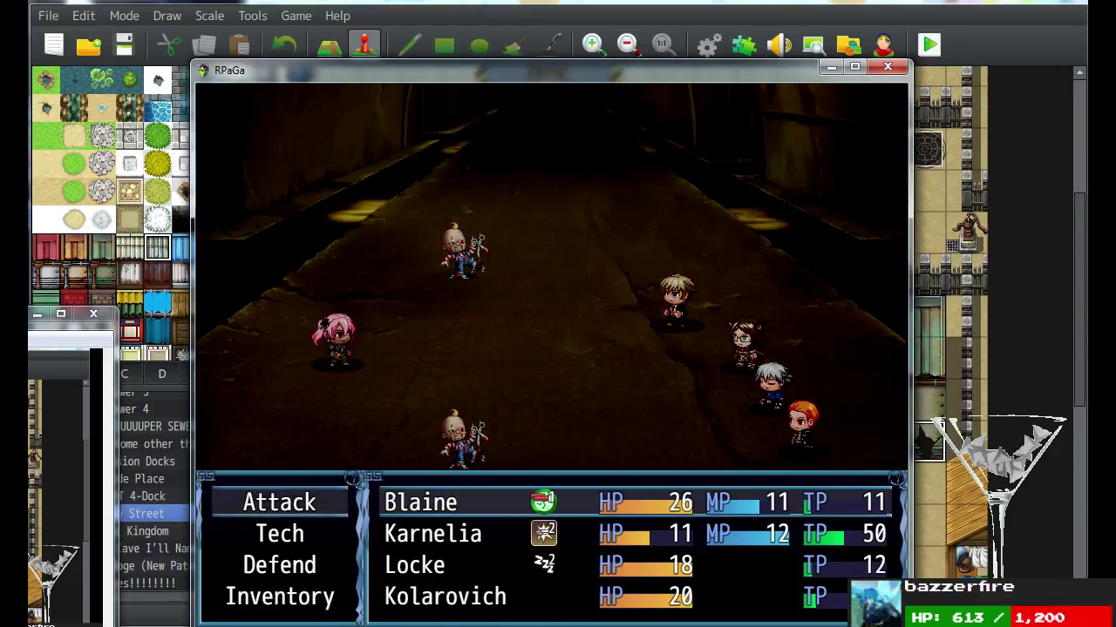
Have Blaine cast Void Orb on Dark Toy C for the third turn.
{"action": "key", "text": "Down"}
{"action": "key", "text": "Return"}
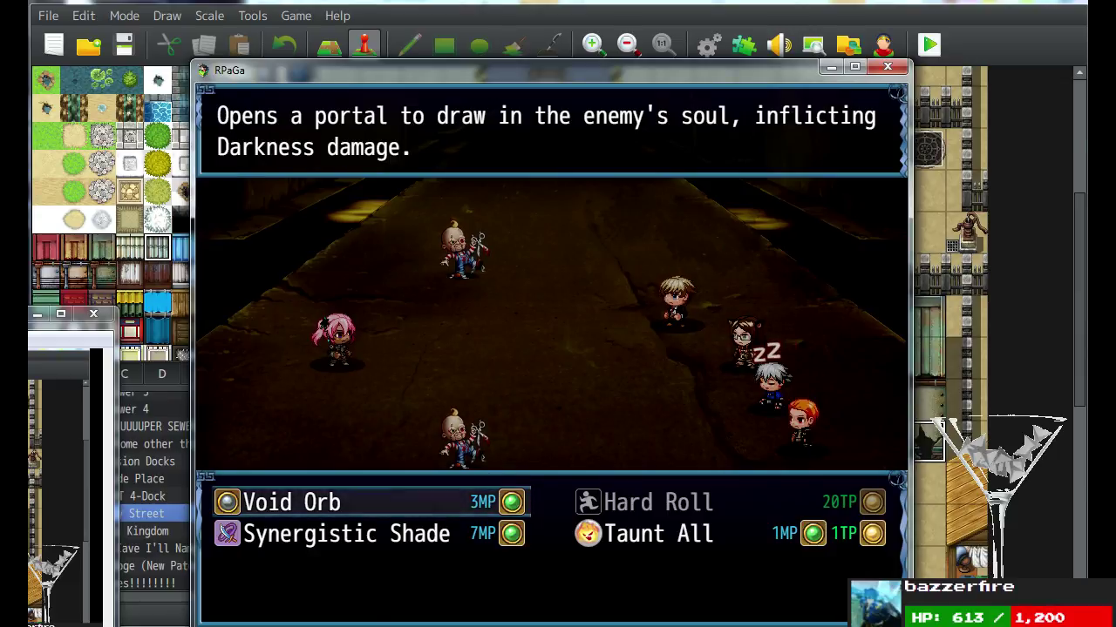
{"action": "key", "text": "Return"}
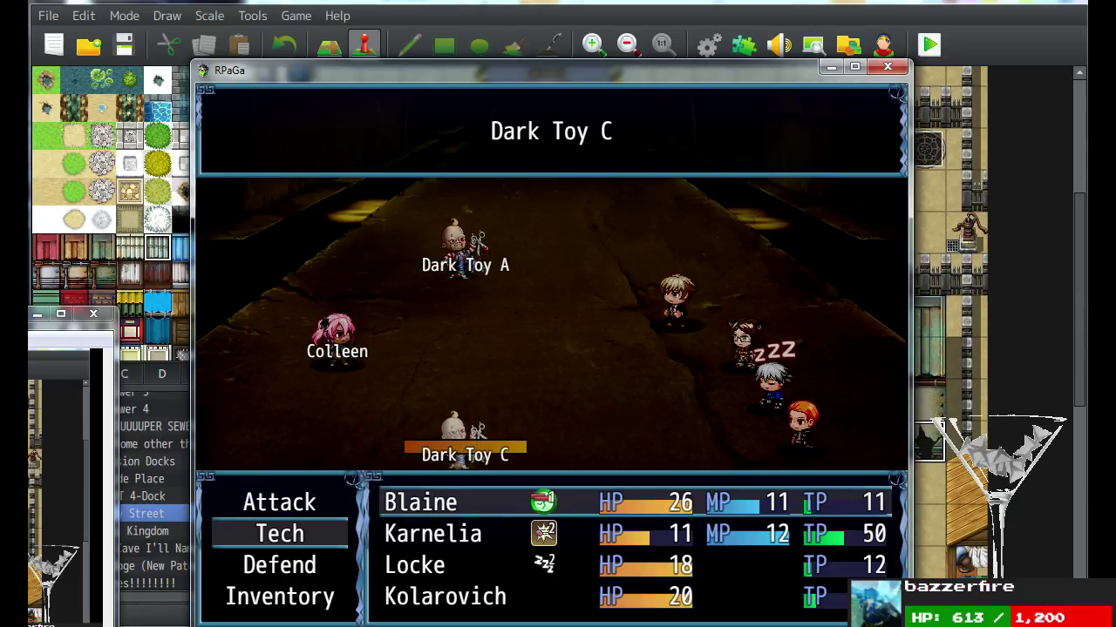
{"action": "key", "text": "Return"}
Compare the Heart Scribble and Soul Patch descriptions, and have Karnelia cast Soul Patch on a party member.
{"action": "key", "text": "Down"}
{"action": "key", "text": "Return"}
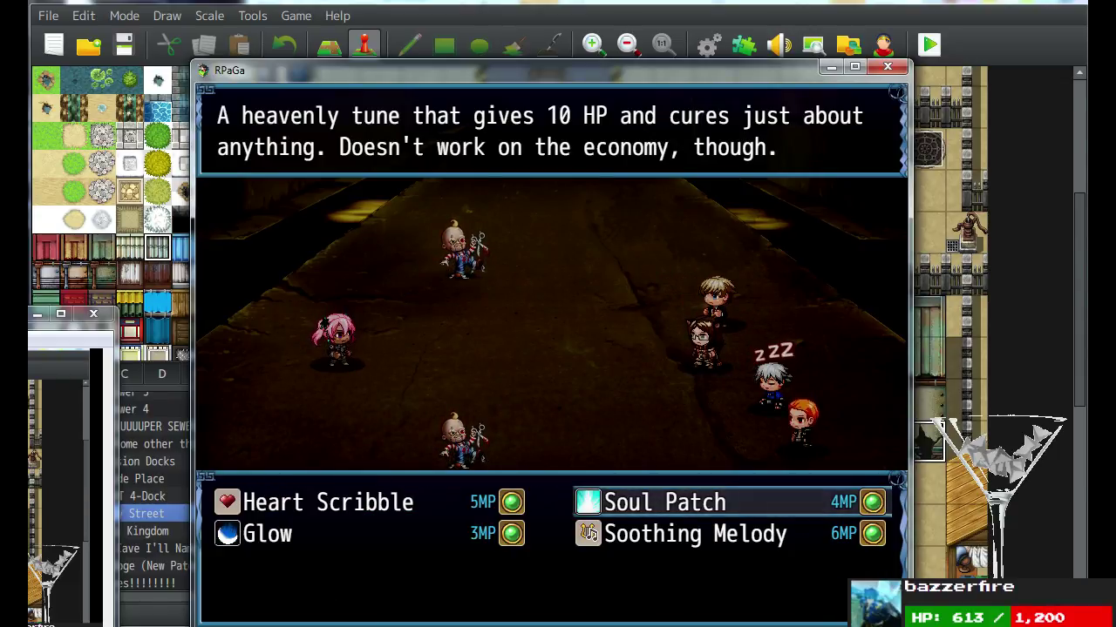
{"action": "key", "text": "Escape"}
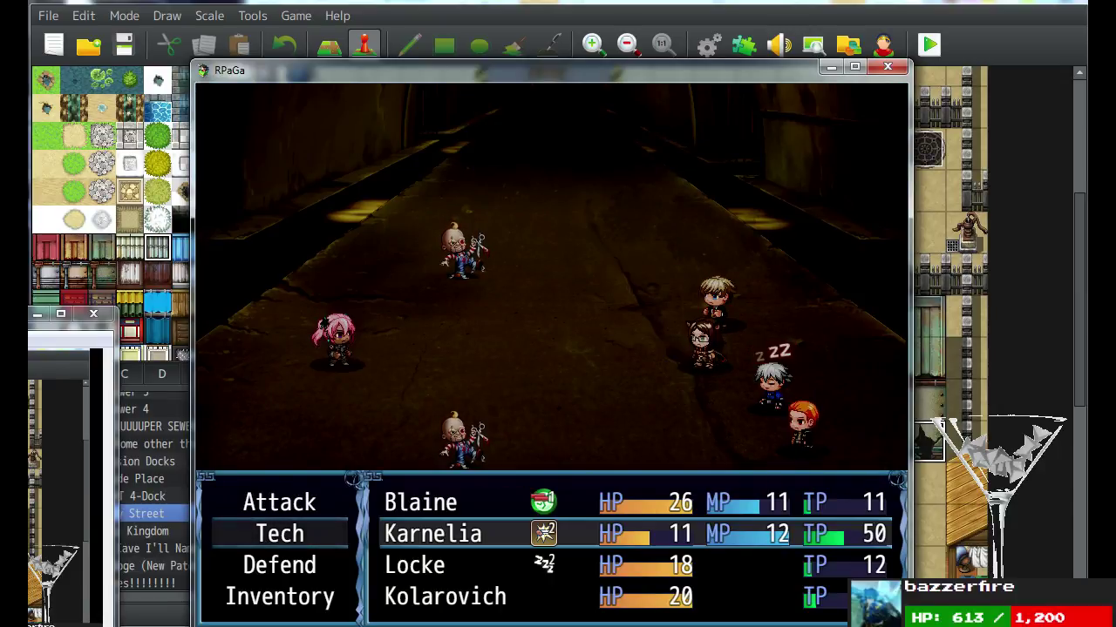
{"action": "key", "text": "Return"}
{"action": "key", "text": "Left"}
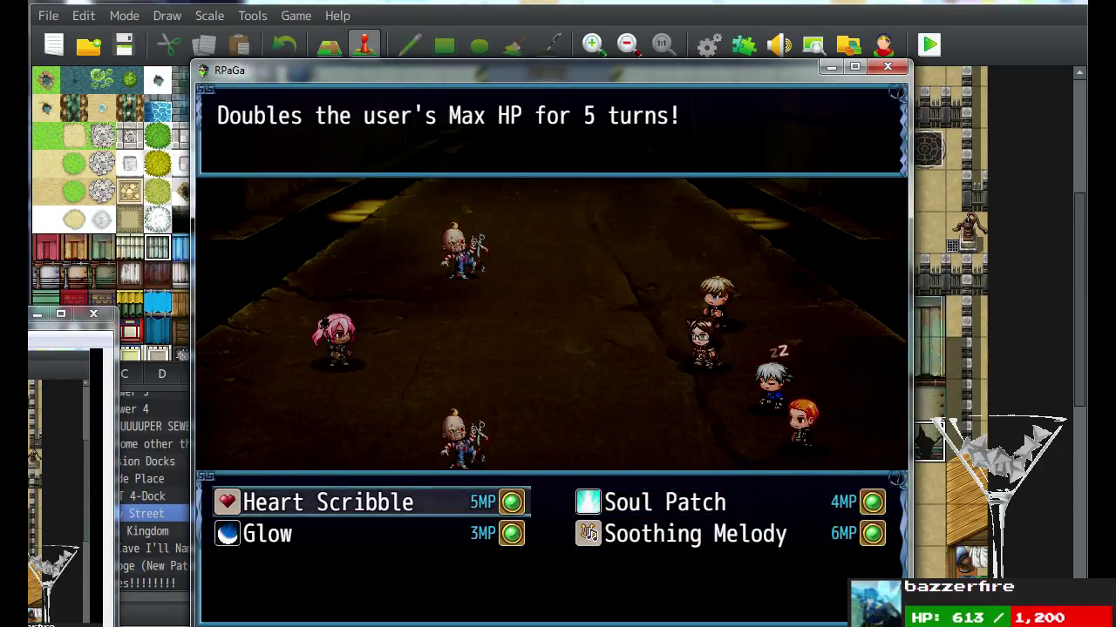
{"action": "key", "text": "Right"}
{"action": "key", "text": "Escape"}
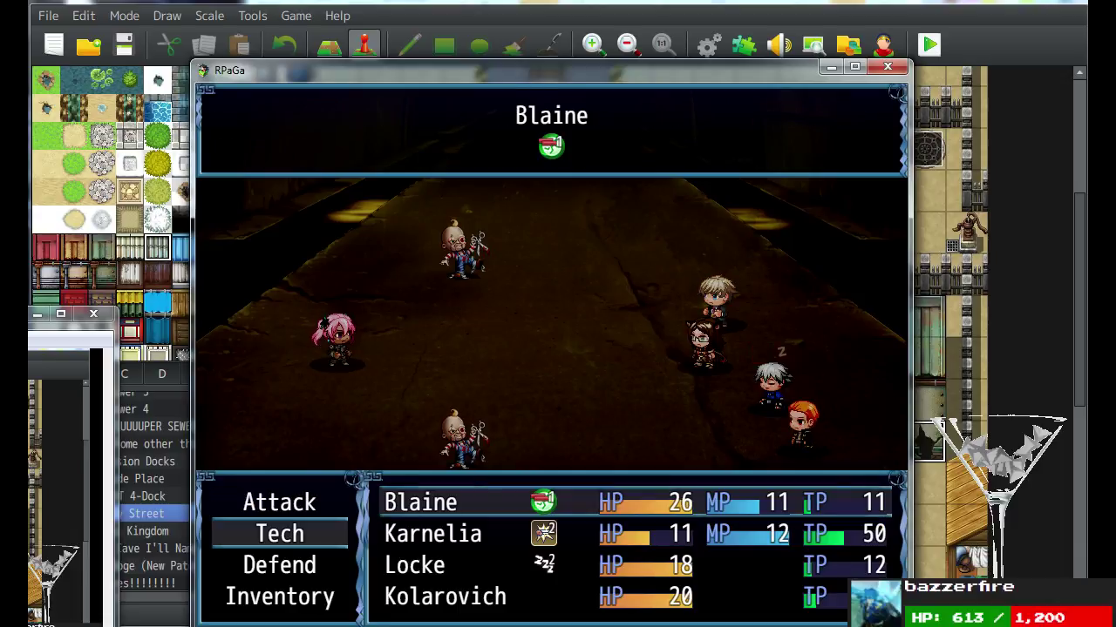
{"action": "key", "text": "Down"}
{"action": "key", "text": "Return"}
Skip Kolarovich's techniques, have him make a normal attack on Dark Toy C, and play out the third turn.
{"action": "key", "text": "Down"}
{"action": "key", "text": "Return"}
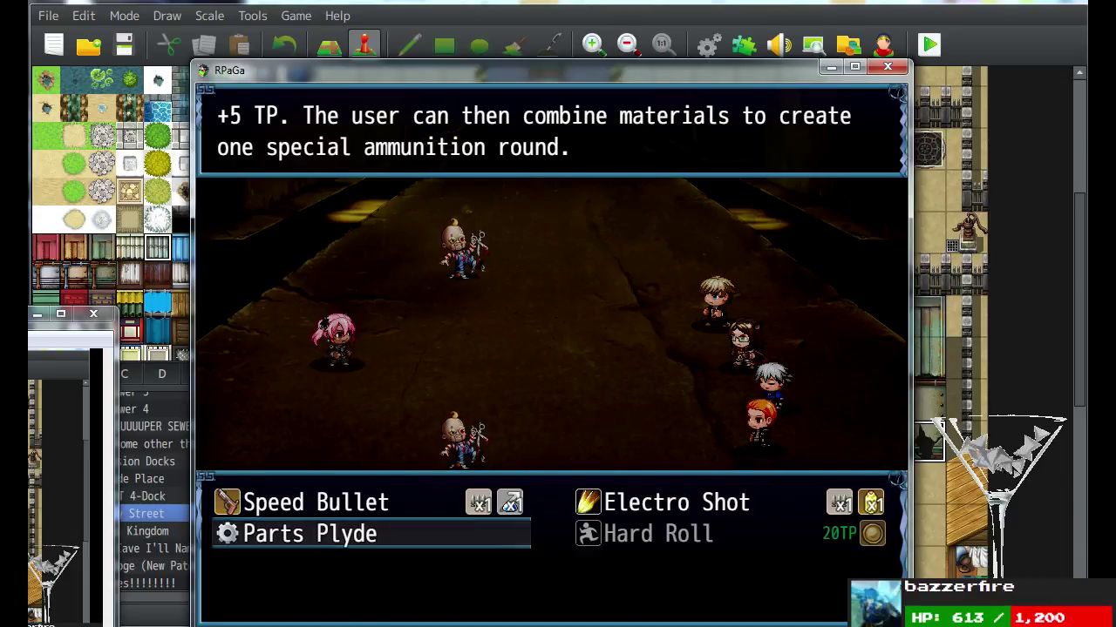
{"action": "key", "text": "Return"}
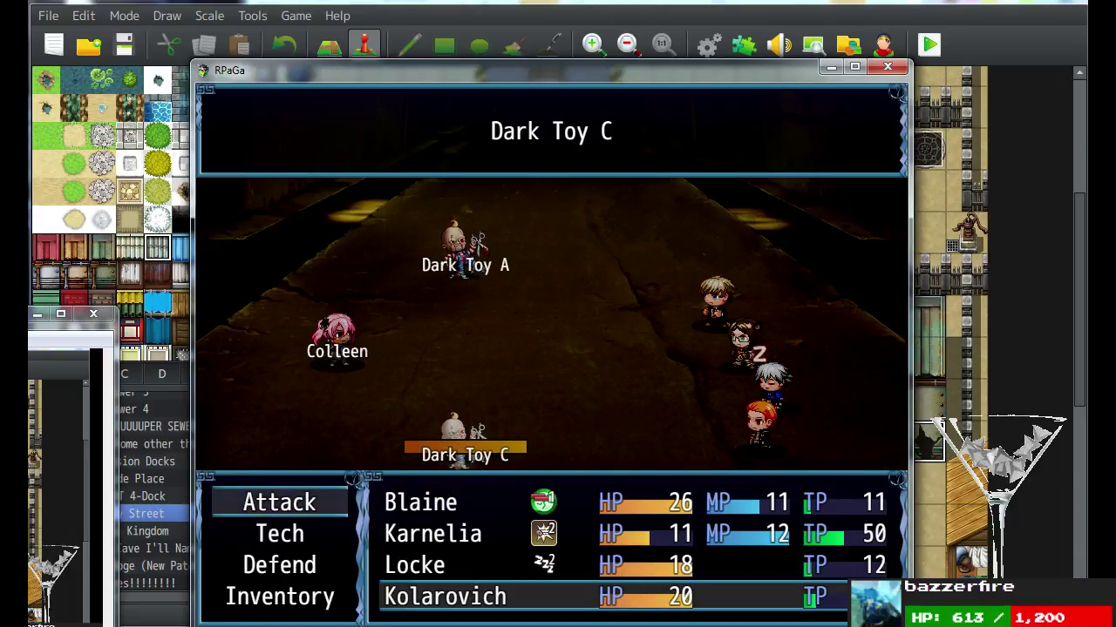
{"action": "key", "text": "Return"}
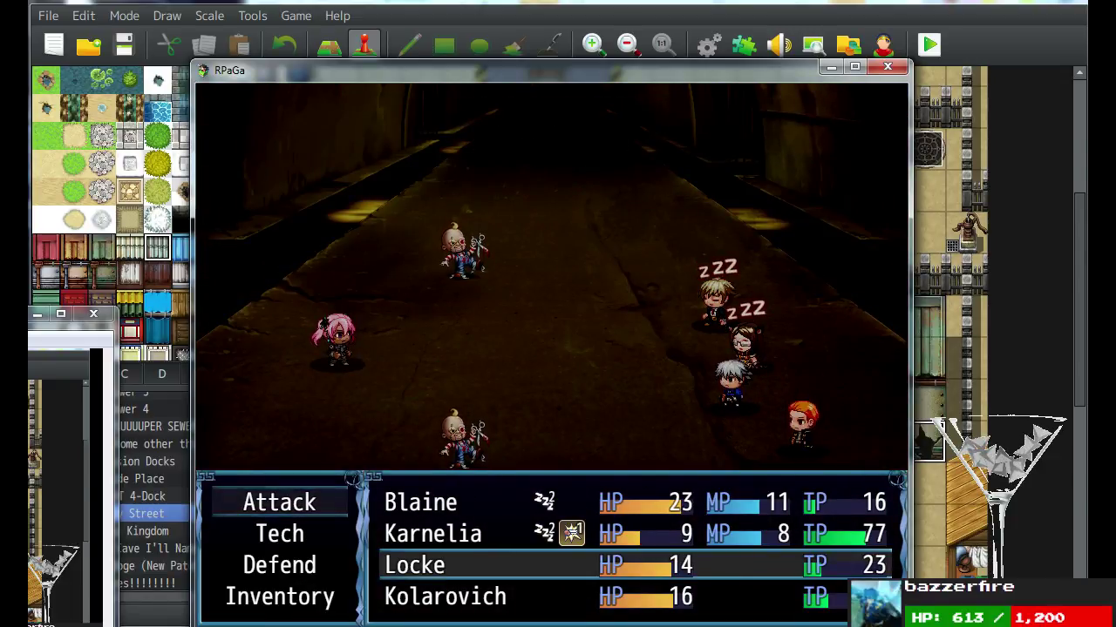
Have Locke use Adrena from the inventory on Karnelia.
{"action": "key", "text": "Down"}
{"action": "key", "text": "Down"}
{"action": "key", "text": "Down"}
{"action": "key", "text": "Return"}
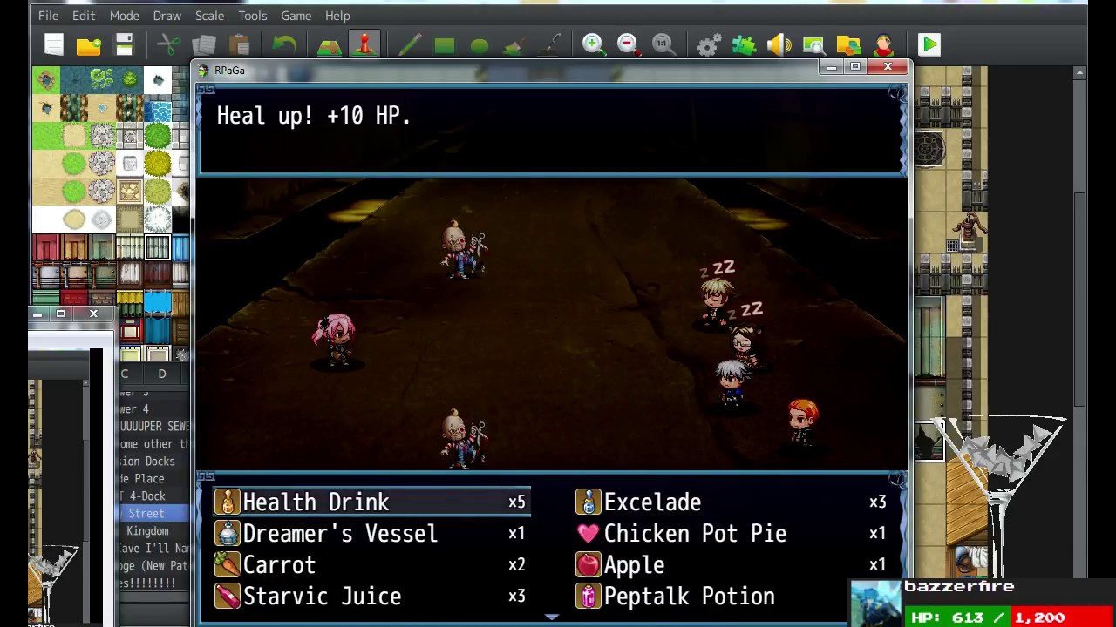
{"action": "key", "text": "Down"}
{"action": "key", "text": "Down"}
{"action": "key", "text": "Down"}
{"action": "key", "text": "Down"}
{"action": "key", "text": "Return"}
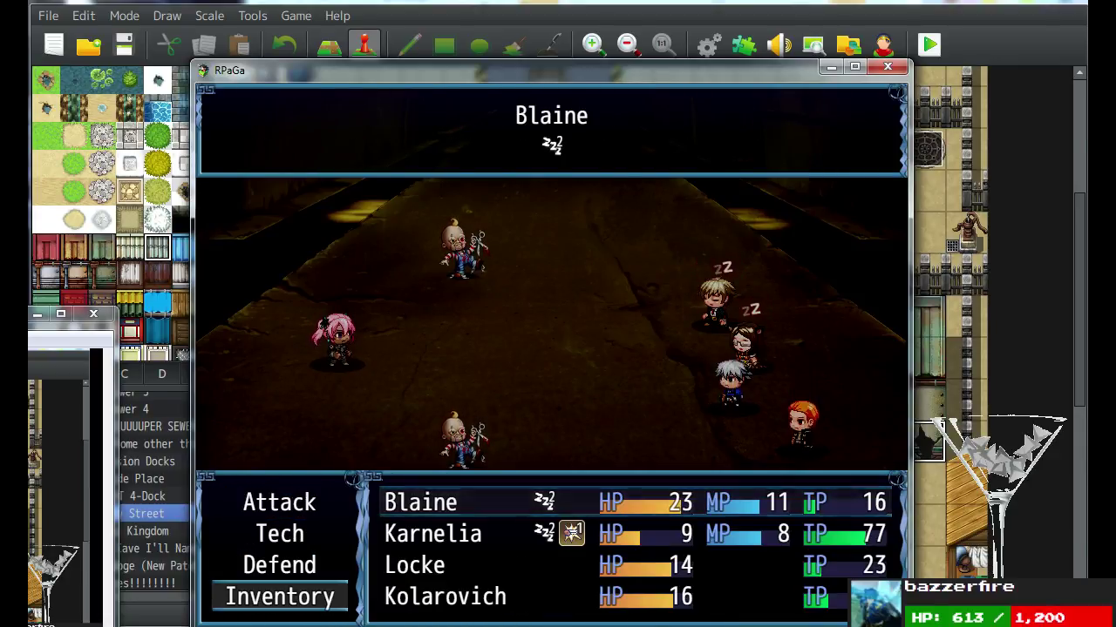
{"action": "key", "text": "Down"}
{"action": "key", "text": "Return"}
Compare Kolarovich's techniques, have him fire Electro Shot at Dark Toy A, and play out the turn.
{"action": "key", "text": "Down"}
{"action": "key", "text": "Return"}
{"action": "key", "text": "Down"}
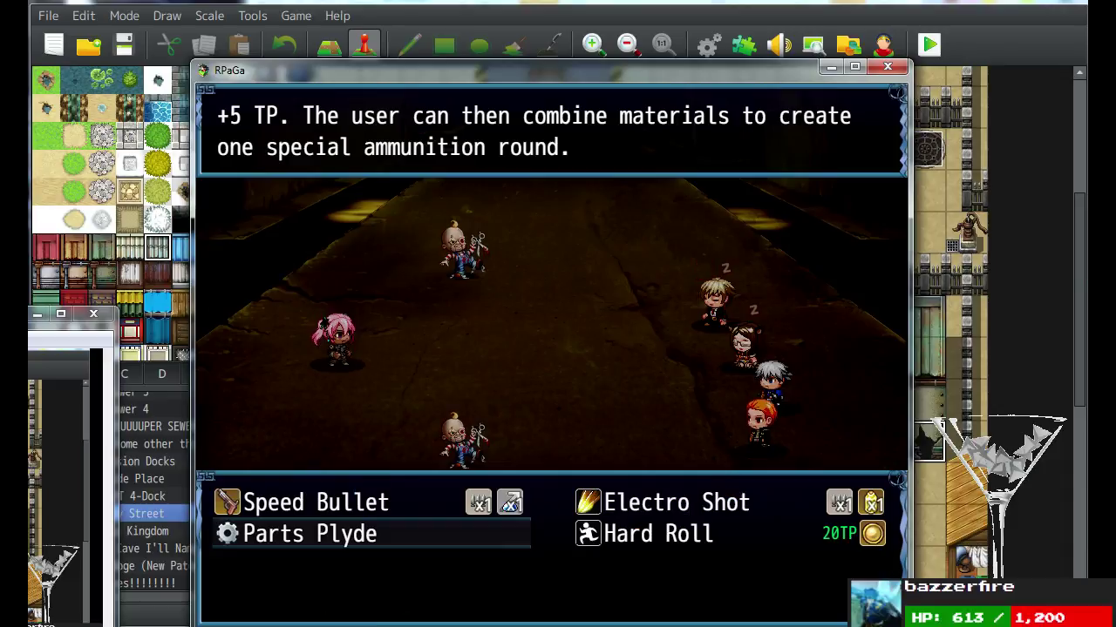
{"action": "key", "text": "Up"}
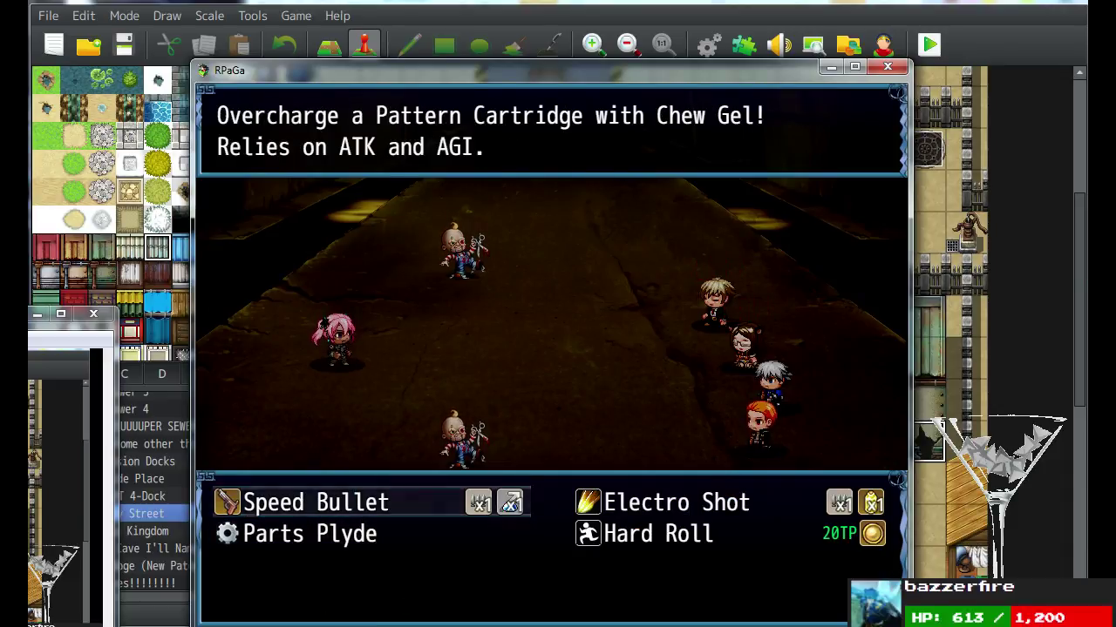
{"action": "key", "text": "Right"}
{"action": "key", "text": "Return"}
{"action": "key", "text": "Up"}
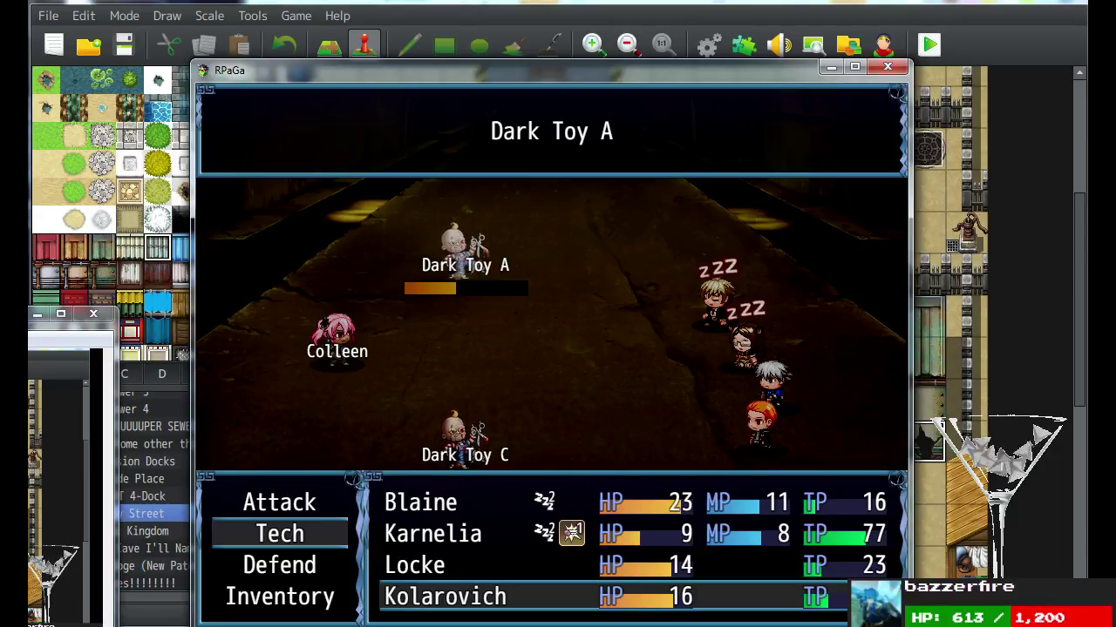
{"action": "key", "text": "Return"}
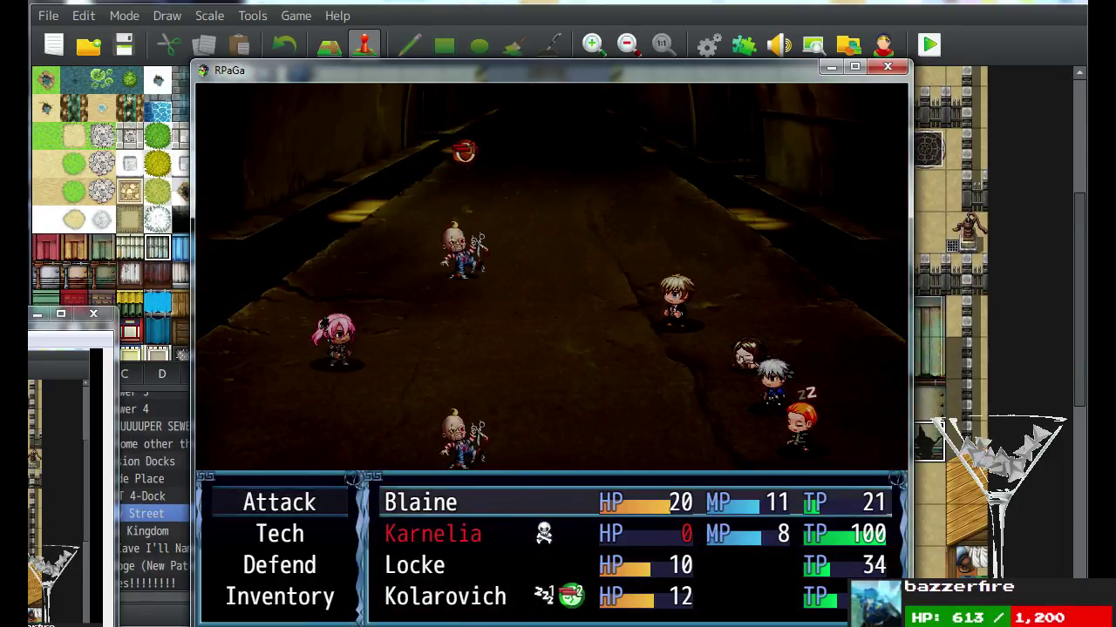
Skip Blaine's techniques and have him make a normal attack on Dark Toy A.
{"action": "key", "text": "Down"}
{"action": "key", "text": "Return"}
{"action": "key", "text": "Escape"}
{"action": "key", "text": "Up"}
{"action": "key", "text": "Return"}
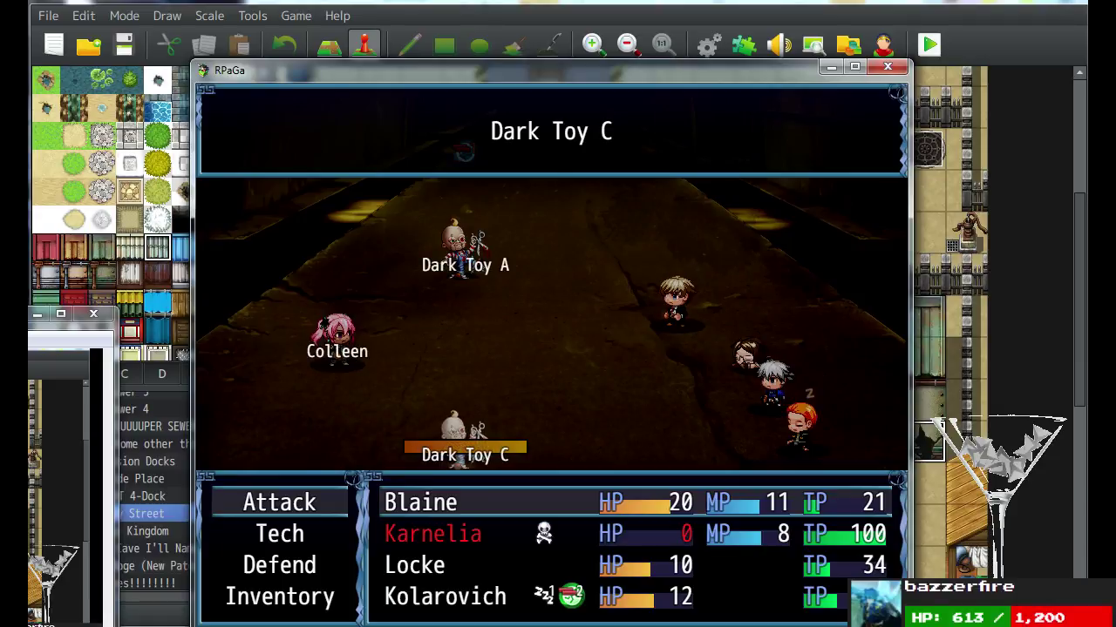
{"action": "key", "text": "Up"}
{"action": "key", "text": "Return"}
Have Locke use a Peptalk Potion on the fallen Karnelia, and play out the turn.
{"action": "key", "text": "Down"}
{"action": "key", "text": "Down"}
{"action": "key", "text": "Down"}
{"action": "key", "text": "Return"}
{"action": "key", "text": "Up"}
{"action": "key", "text": "Right"}
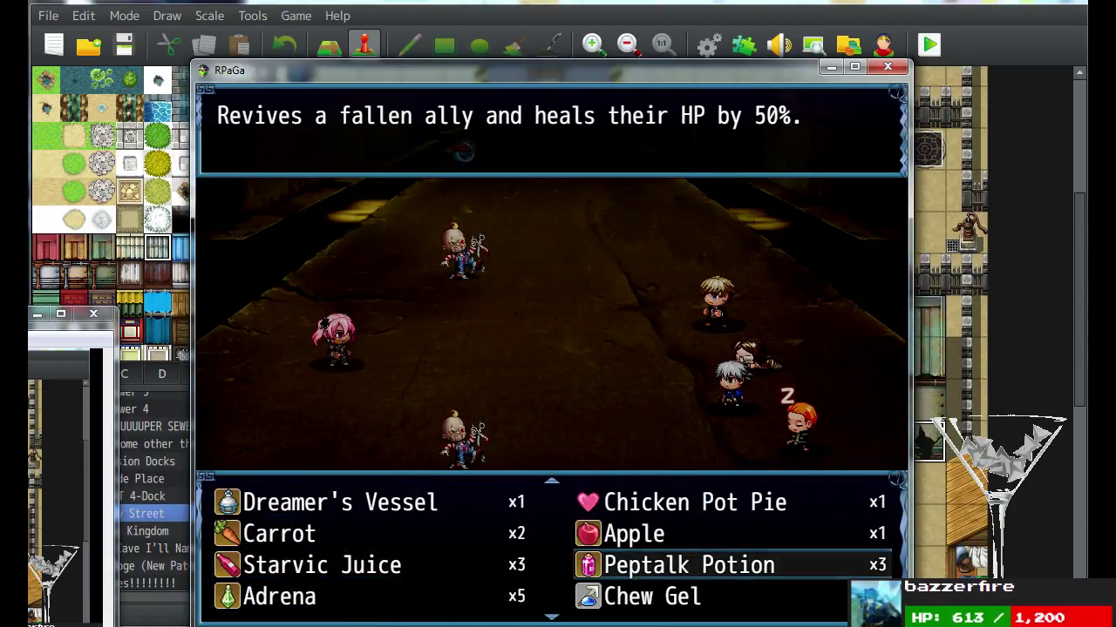
{"action": "key", "text": "Return"}
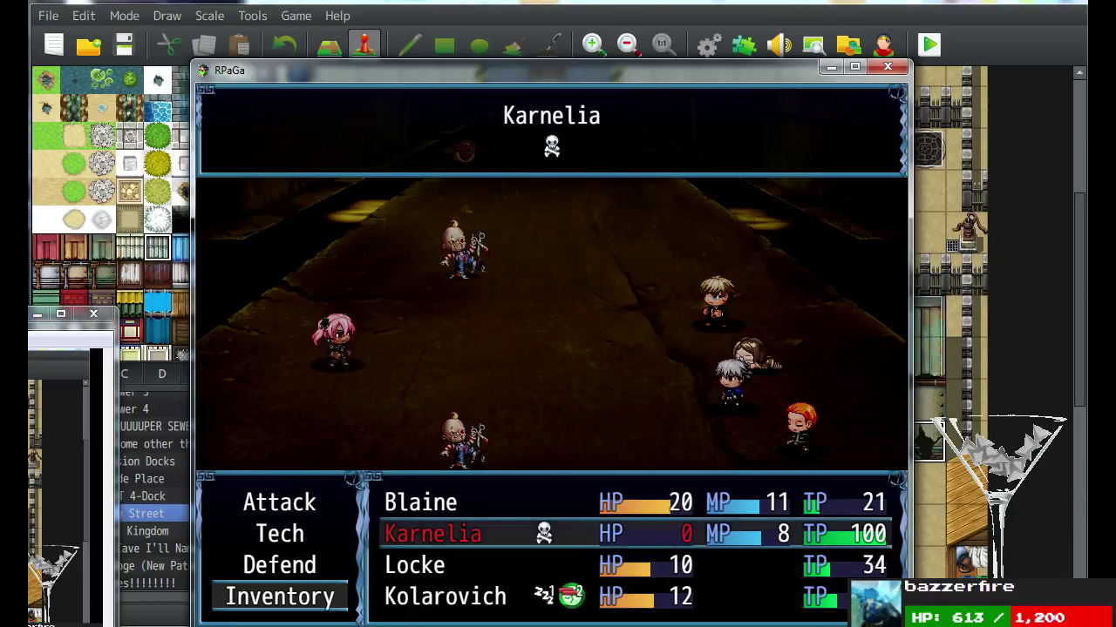
{"action": "key", "text": "Return"}
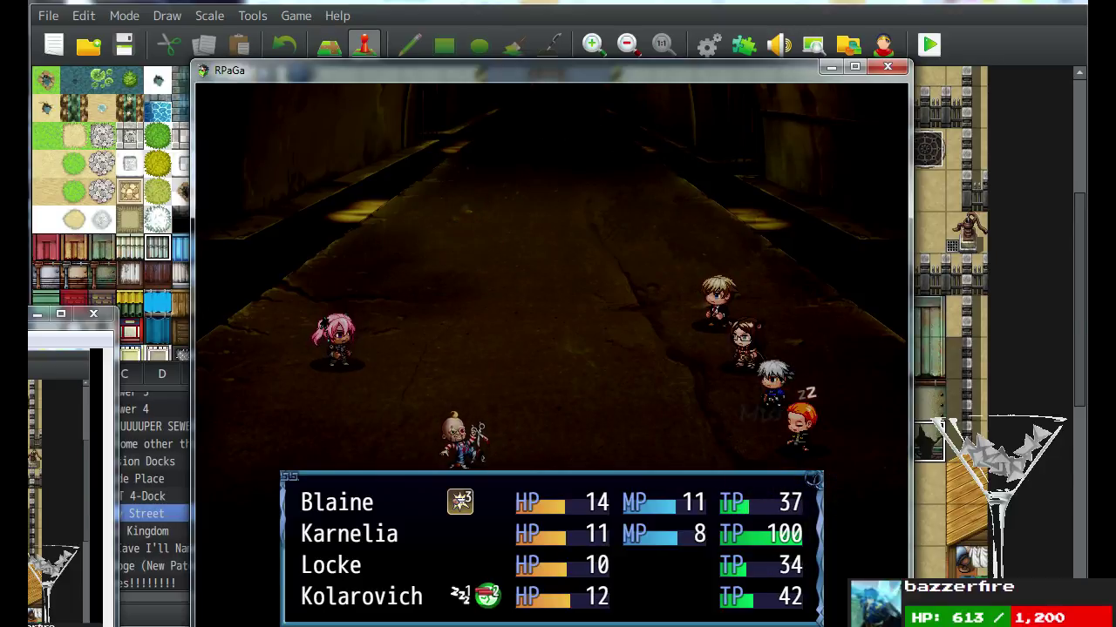
Have Blaine cast Void Orb on Dark Toy C after comparing it with Colleen as a target.
{"action": "key", "text": "Down"}
{"action": "key", "text": "Return"}
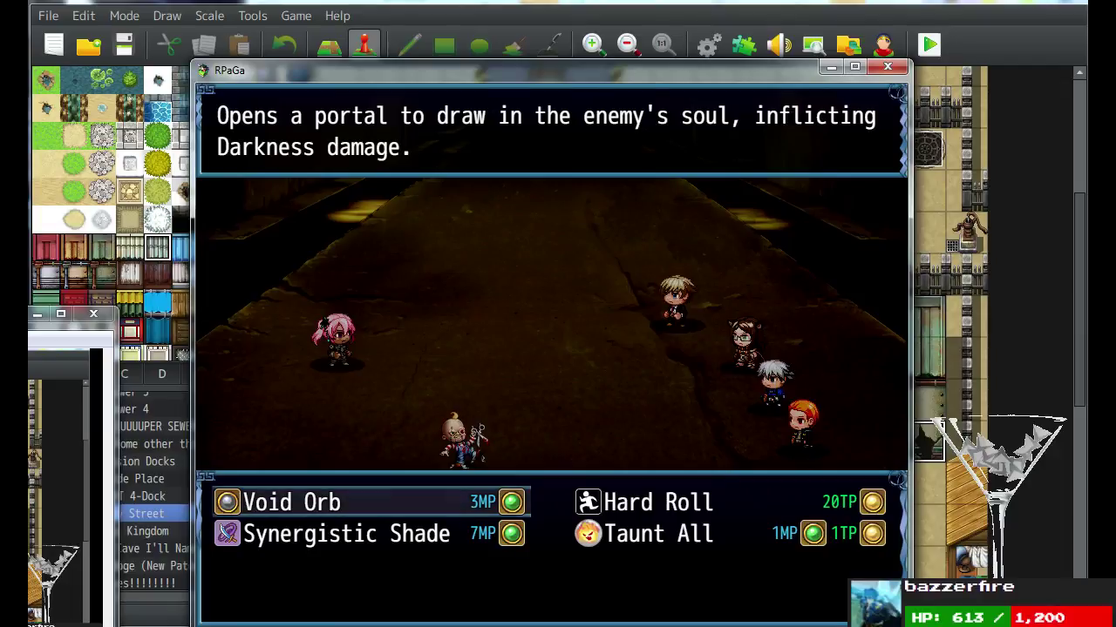
{"action": "key", "text": "Escape"}
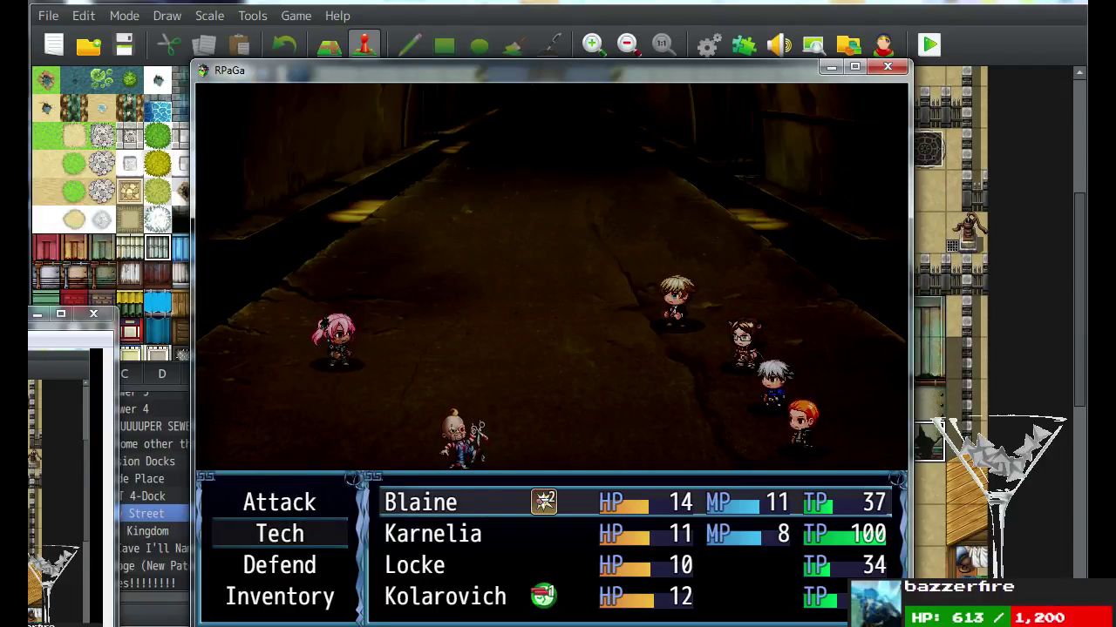
{"action": "key", "text": "Return"}
{"action": "key", "text": "Return"}
{"action": "key", "text": "Left"}
{"action": "key", "text": "Right"}
{"action": "key", "text": "Left"}
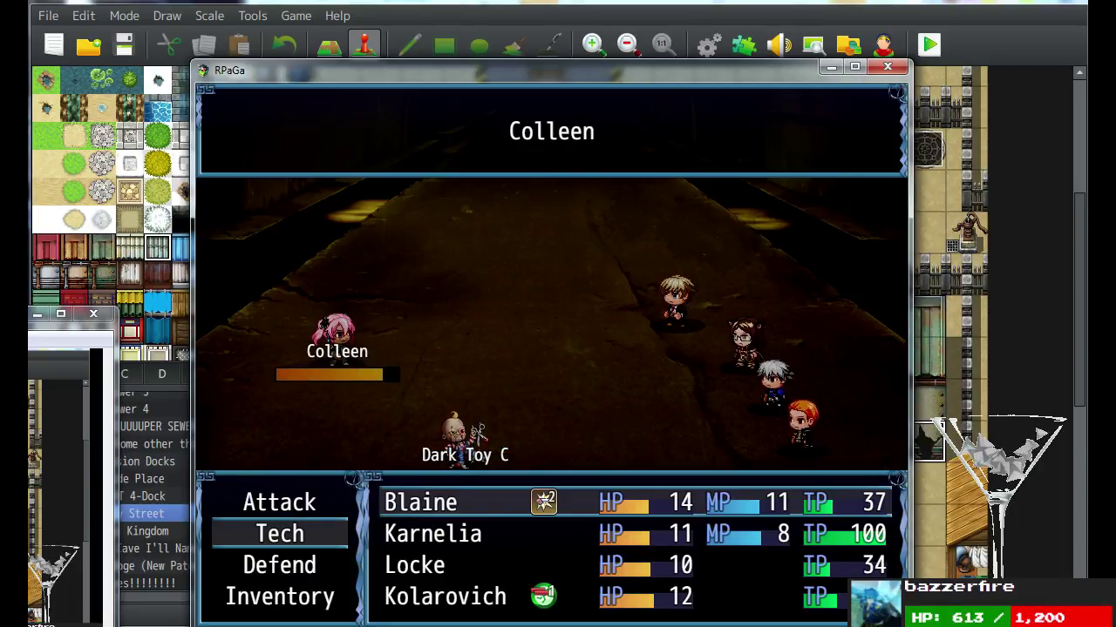
{"action": "key", "text": "Right"}
{"action": "key", "text": "Return"}
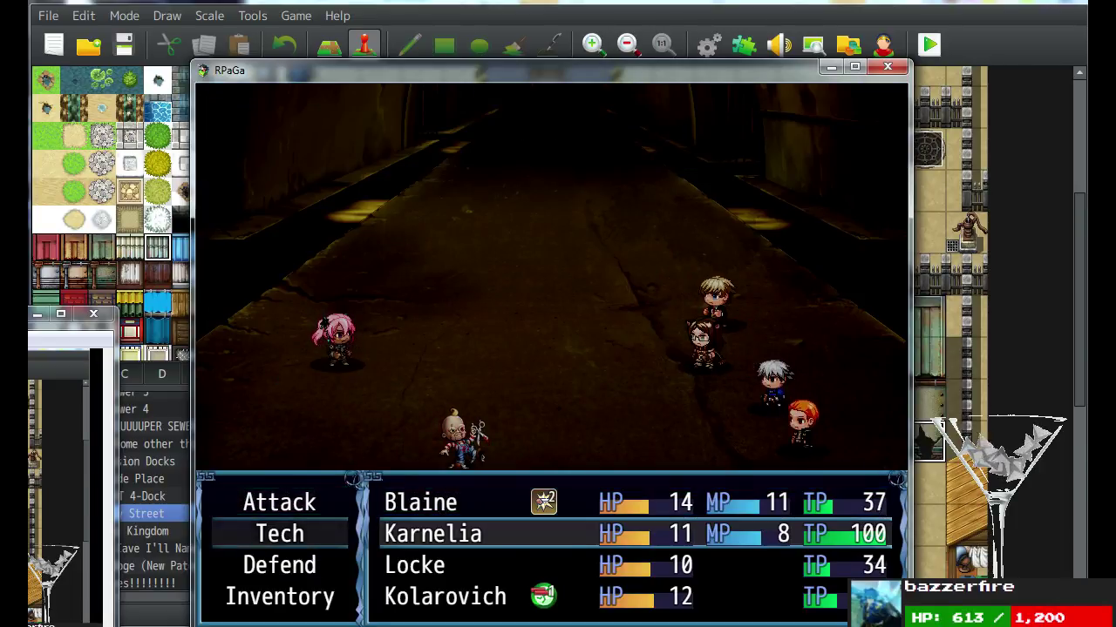
Review Karnelia's healing techniques and have her cast Glow on all allies.
{"action": "key", "text": "Return"}
{"action": "key", "text": "Left"}
{"action": "key", "text": "Right"}
{"action": "key", "text": "Escape"}
{"action": "key", "text": "Escape"}
{"action": "key", "text": "Return"}
{"action": "key", "text": "Down"}
{"action": "key", "text": "Left"}
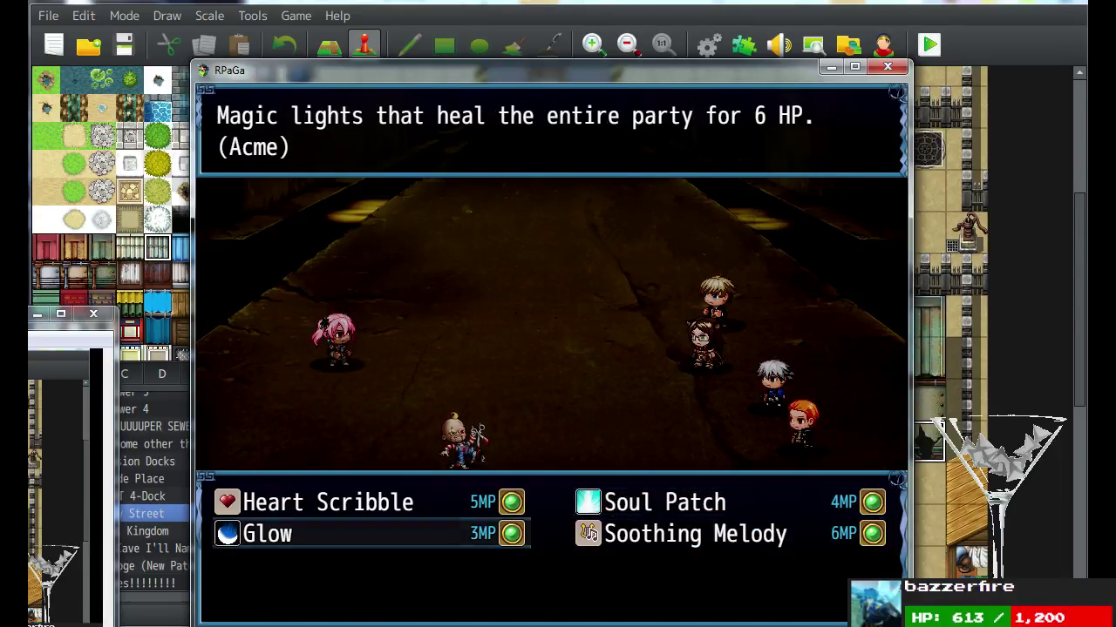
{"action": "key", "text": "Return"}
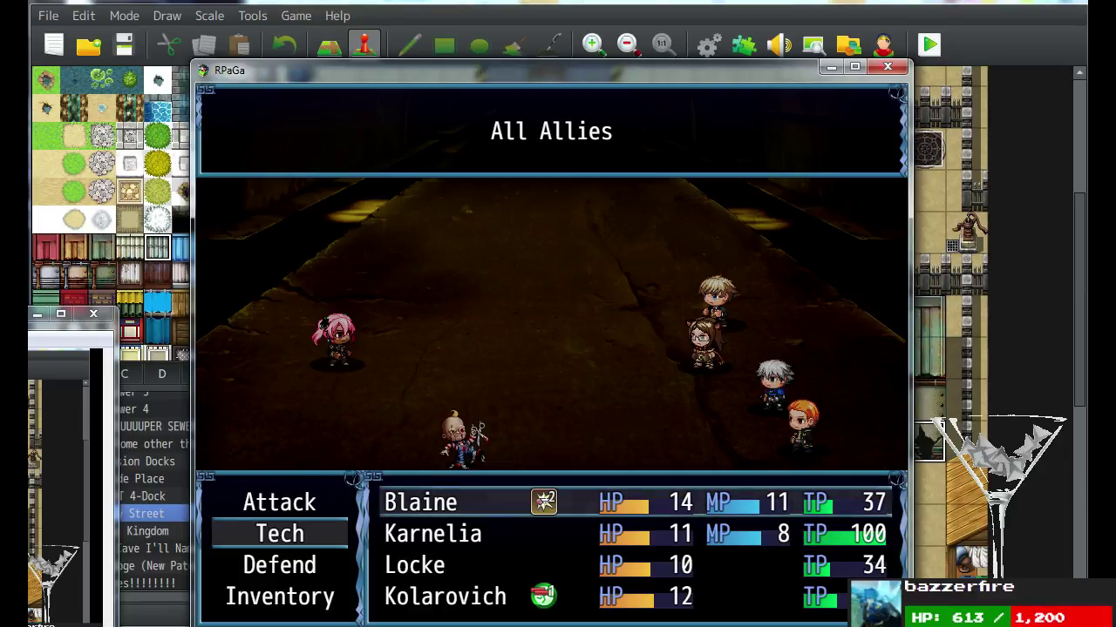
{"action": "key", "text": "Return"}
Have Locke use Double Carve against the remaining enemies.
{"action": "key", "text": "Down"}
{"action": "key", "text": "Return"}
{"action": "key", "text": "Return"}
{"action": "key", "text": "Return"}
Skip Kolarovich's Electro Shot, have him make a normal attack on Dark Toy C, and play out the turn.
{"action": "key", "text": "Down"}
{"action": "key", "text": "Return"}
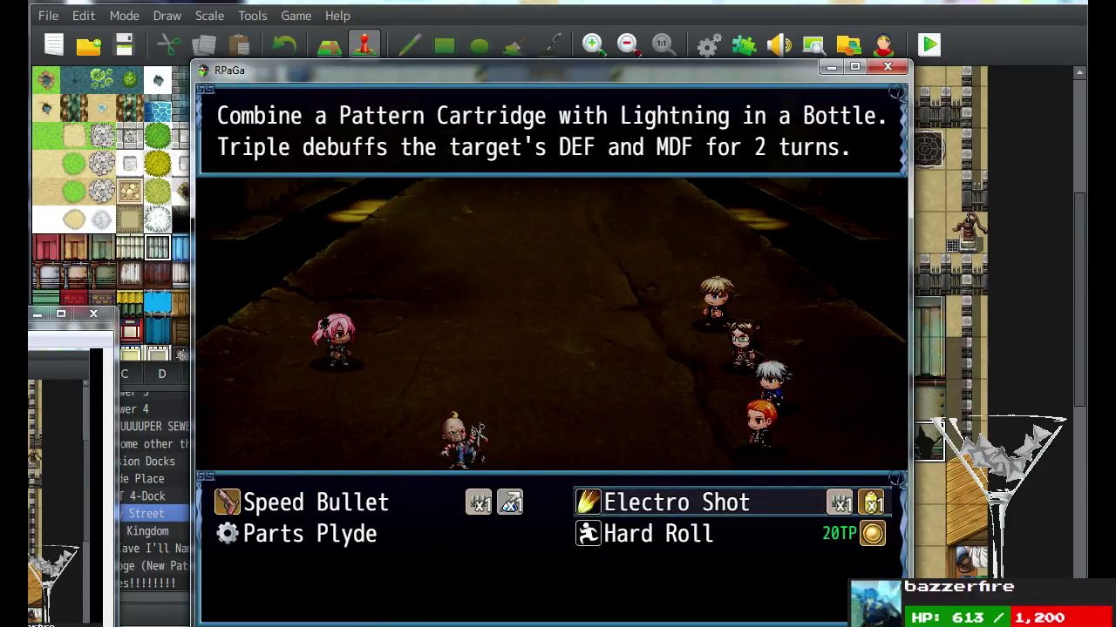
{"action": "key", "text": "Return"}
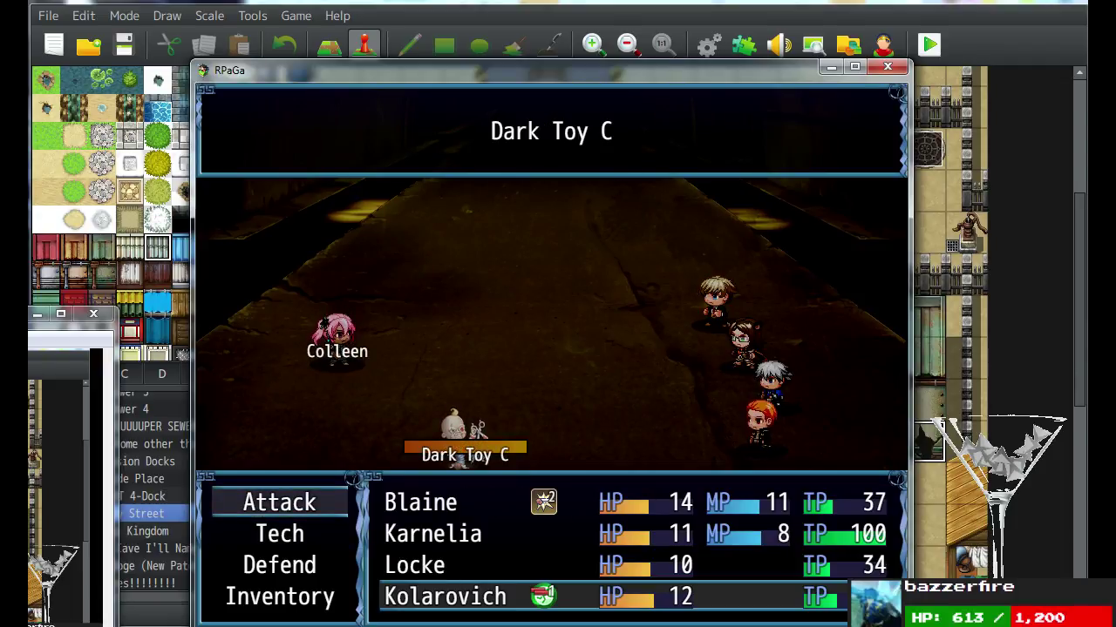
{"action": "key", "text": "Return"}
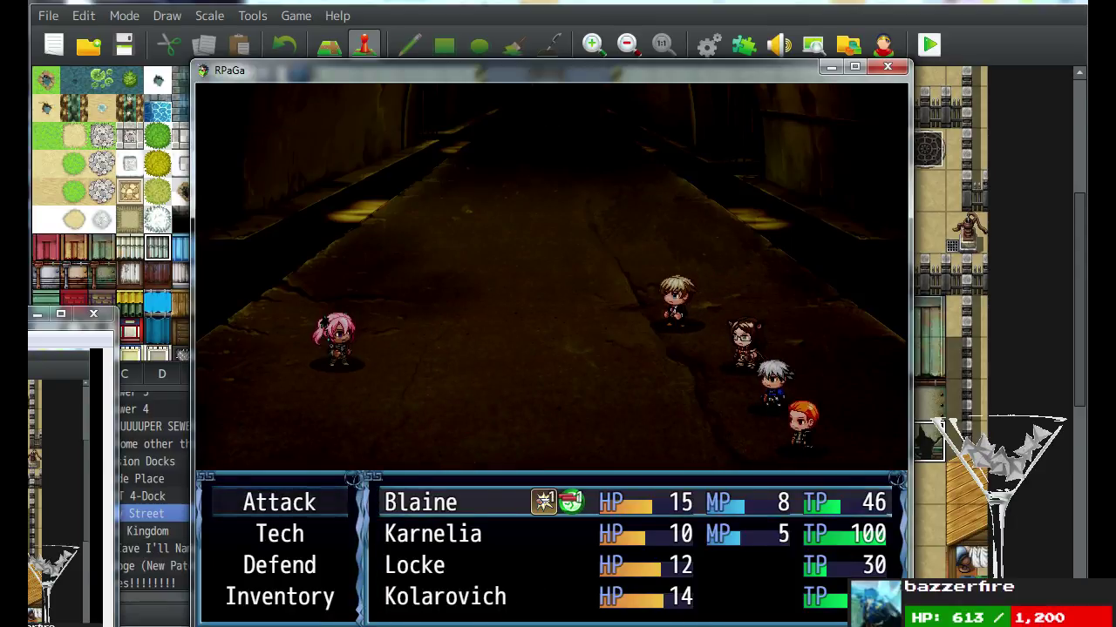
Back out of Blaine's normal attack and have him cast Void Orb on Colleen instead.
{"action": "key", "text": "Return"}
{"action": "key", "text": "Escape"}
{"action": "key", "text": "Down"}
{"action": "key", "text": "Return"}
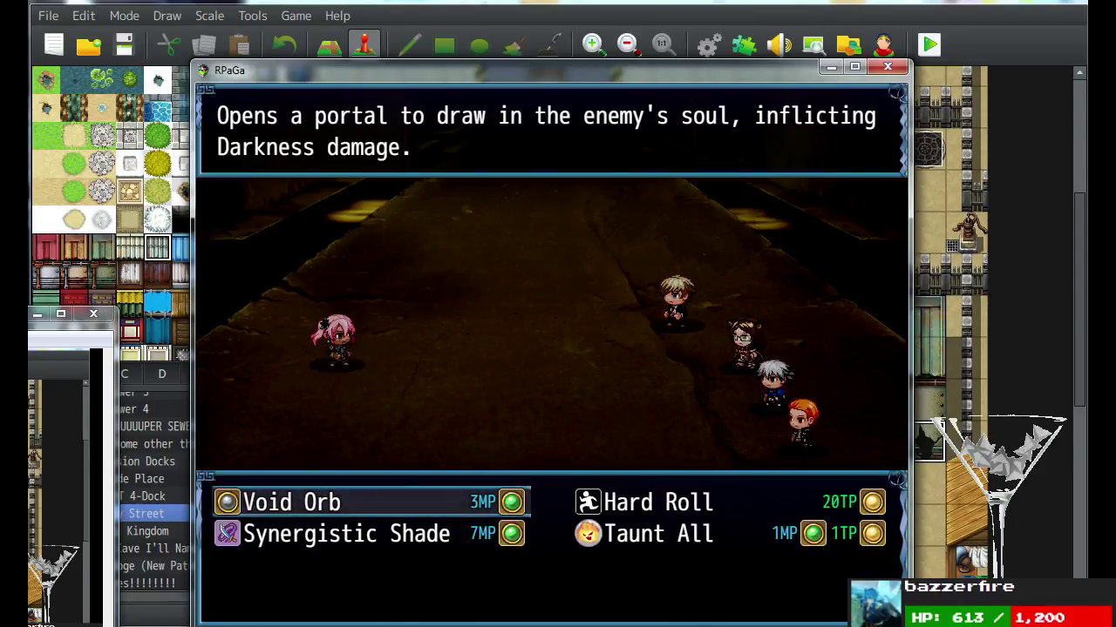
{"action": "key", "text": "Return"}
{"action": "key", "text": "Return"}
Check Karnelia's techniques and have her make a normal attack on Colleen instead.
{"action": "key", "text": "Escape"}
{"action": "key", "text": "Down"}
{"action": "key", "text": "Return"}
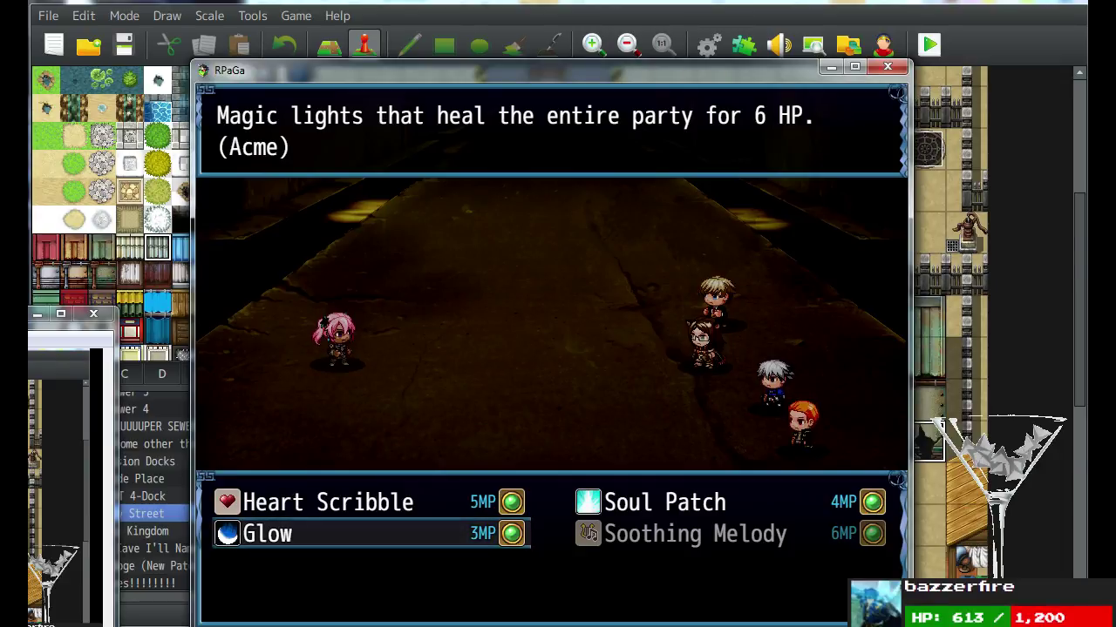
{"action": "key", "text": "Escape"}
{"action": "key", "text": "Up"}
{"action": "key", "text": "Return"}
{"action": "key", "text": "Return"}
Have Locke use Double Carve on Colleen.
{"action": "key", "text": "Down"}
{"action": "key", "text": "Return"}
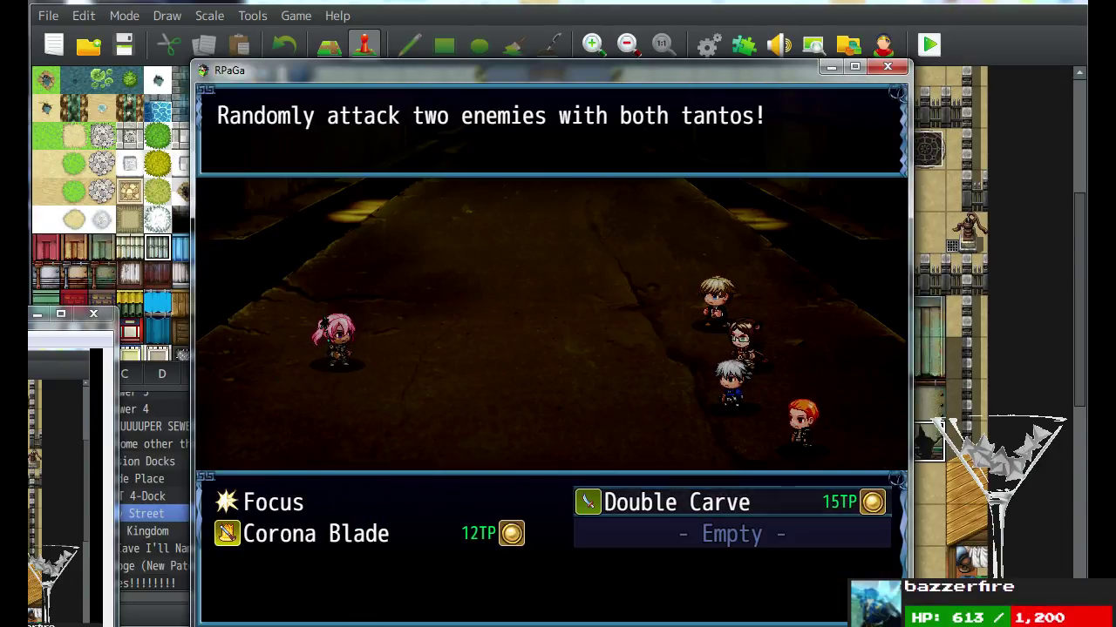
{"action": "key", "text": "Return"}
{"action": "key", "text": "Return"}
Have Kolarovich fire Electro Shot at Colleen, and play out the turn.
{"action": "key", "text": "Down"}
{"action": "key", "text": "Return"}
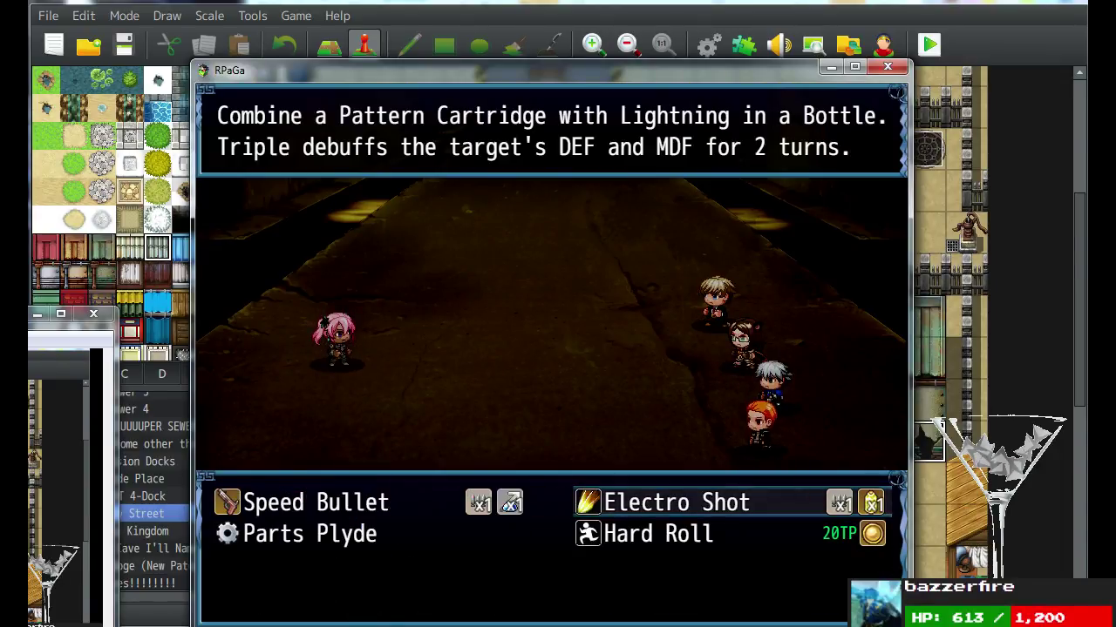
{"action": "key", "text": "Return"}
{"action": "key", "text": "Return"}
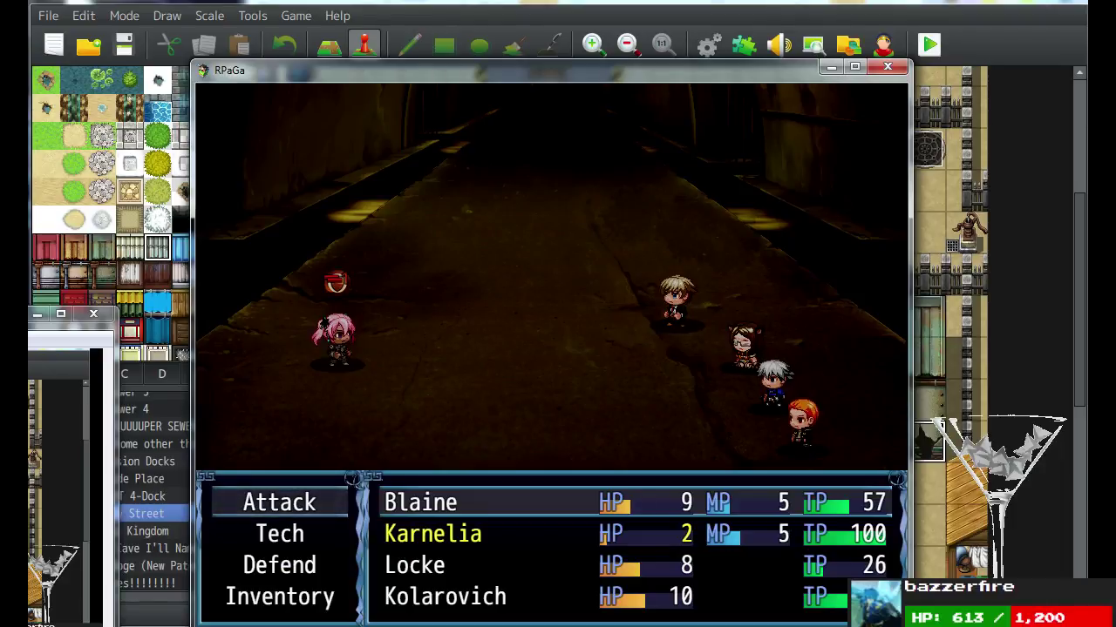
Skip Blaine's techniques and have him make a normal attack on Colleen.
{"action": "key", "text": "Down"}
{"action": "key", "text": "Return"}
{"action": "key", "text": "Escape"}
{"action": "key", "text": "Up"}
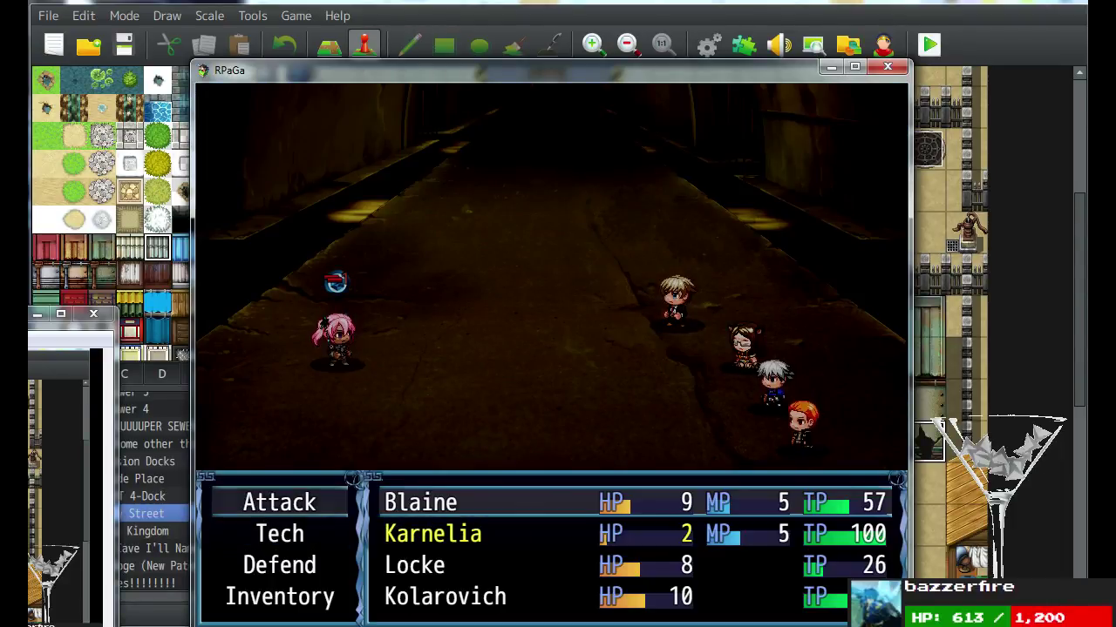
{"action": "key", "text": "Return"}
{"action": "key", "text": "Return"}
Have Karnelia cast Soul Patch on herself.
{"action": "key", "text": "Down"}
{"action": "key", "text": "Return"}
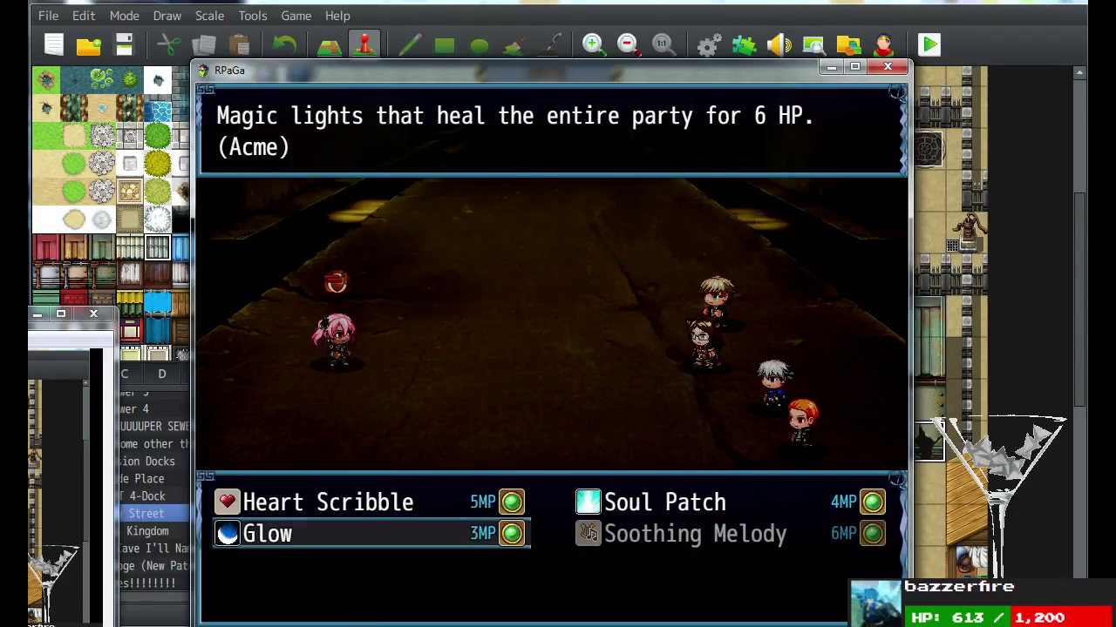
{"action": "key", "text": "Right"}
{"action": "key", "text": "Up"}
{"action": "key", "text": "Return"}
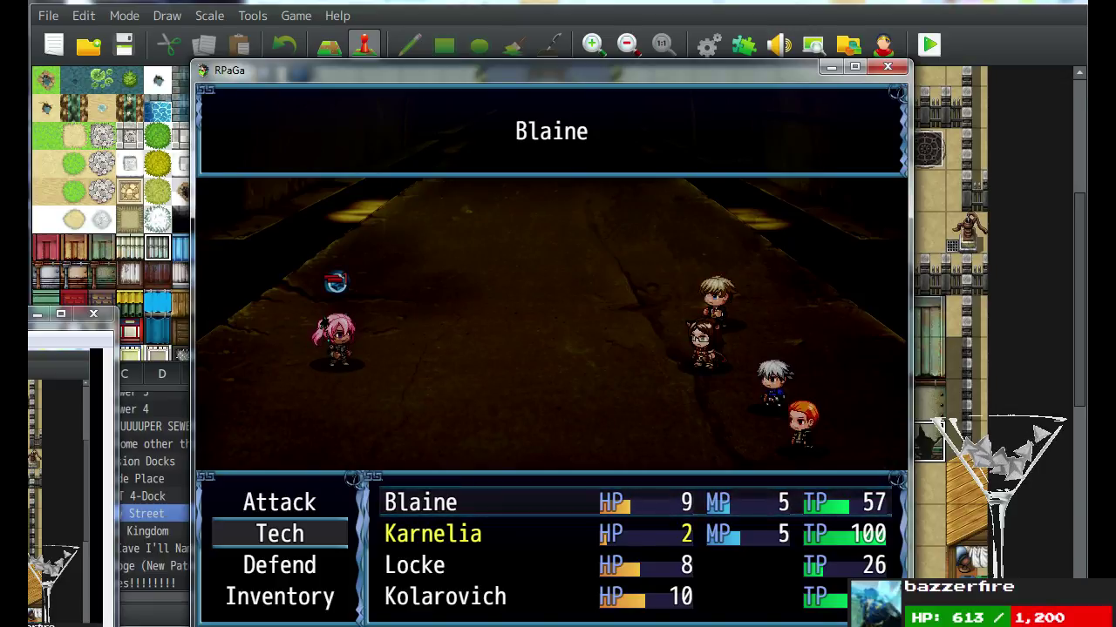
{"action": "key", "text": "Down"}
{"action": "key", "text": "Return"}
Have Locke attack Colleen with Double Carve.
{"action": "key", "text": "Down"}
{"action": "key", "text": "Return"}
{"action": "key", "text": "Right"}
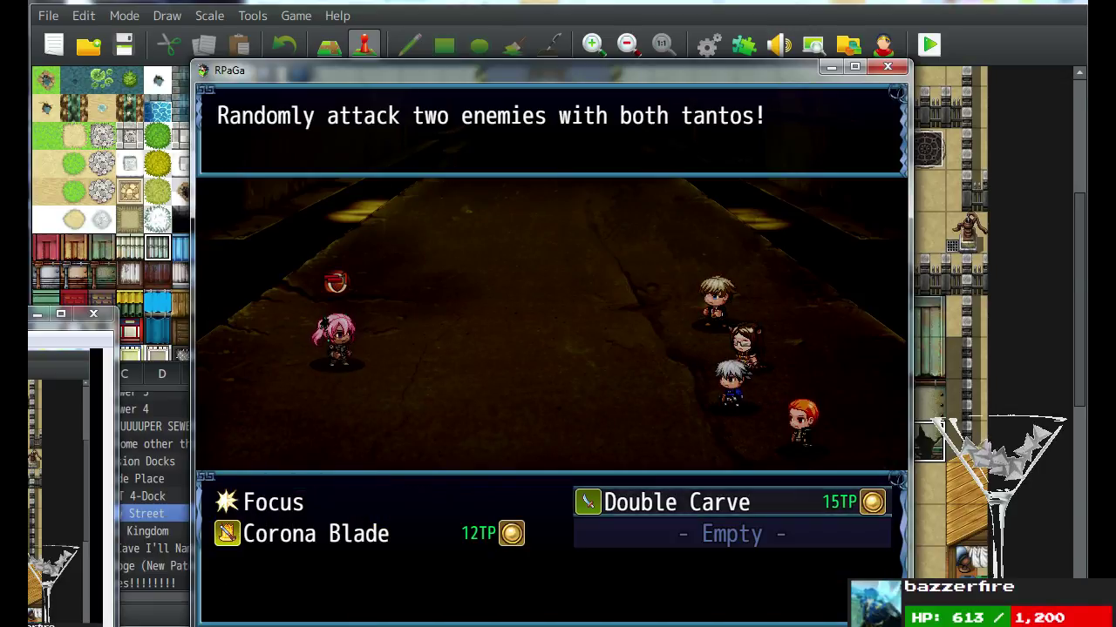
{"action": "key", "text": "Return"}
Have Kolarovich use a Health Drink on Blaine, and play out the turn.
{"action": "key", "text": "Down"}
{"action": "key", "text": "Down"}
{"action": "key", "text": "Down"}
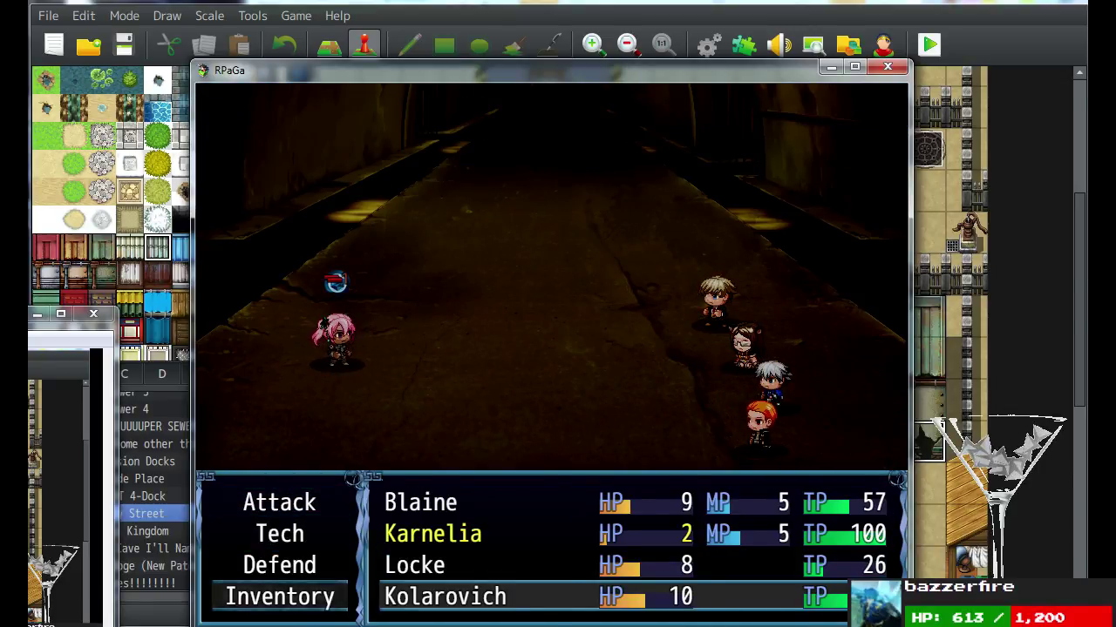
{"action": "key", "text": "Return"}
{"action": "key", "text": "Up"}
{"action": "key", "text": "Up"}
{"action": "key", "text": "Up"}
{"action": "key", "text": "Left"}
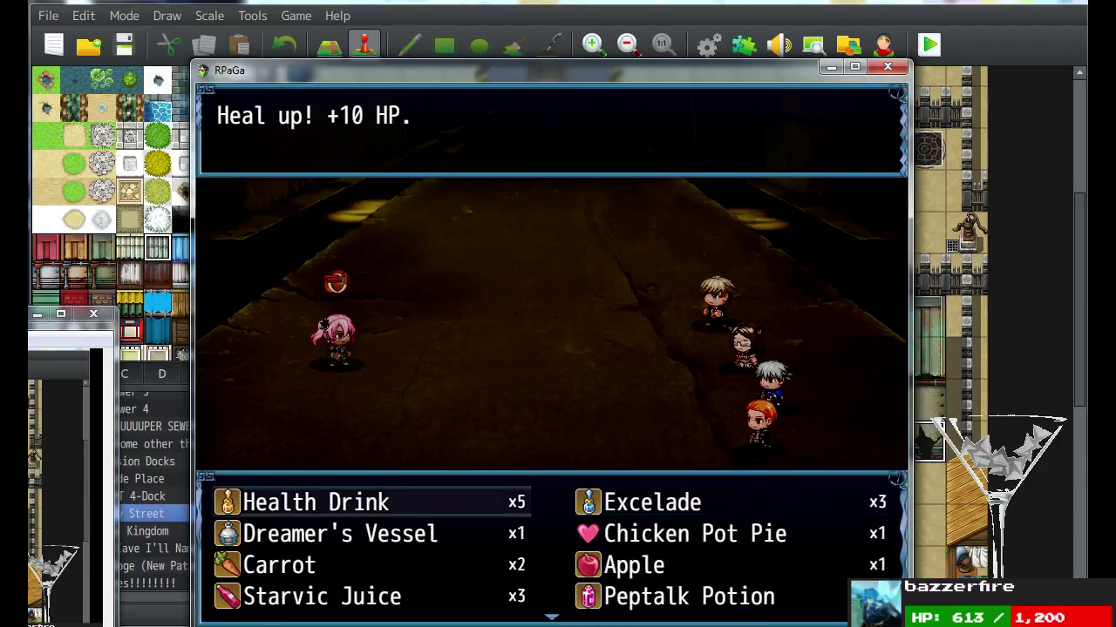
{"action": "key", "text": "Return"}
{"action": "key", "text": "Down"}
{"action": "key", "text": "Up"}
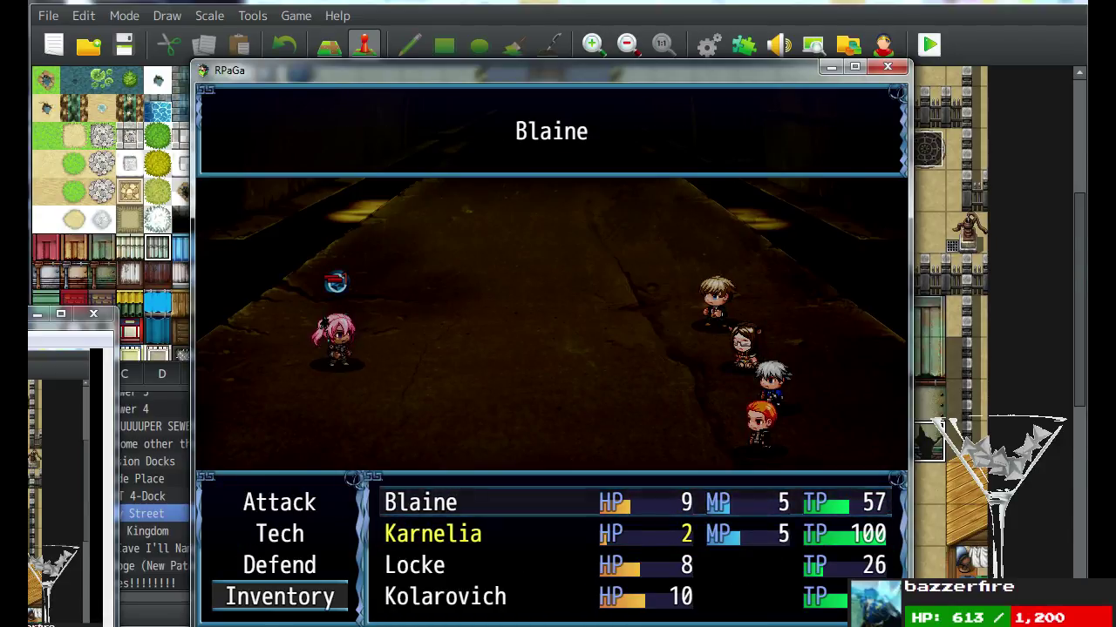
{"action": "key", "text": "Return"}
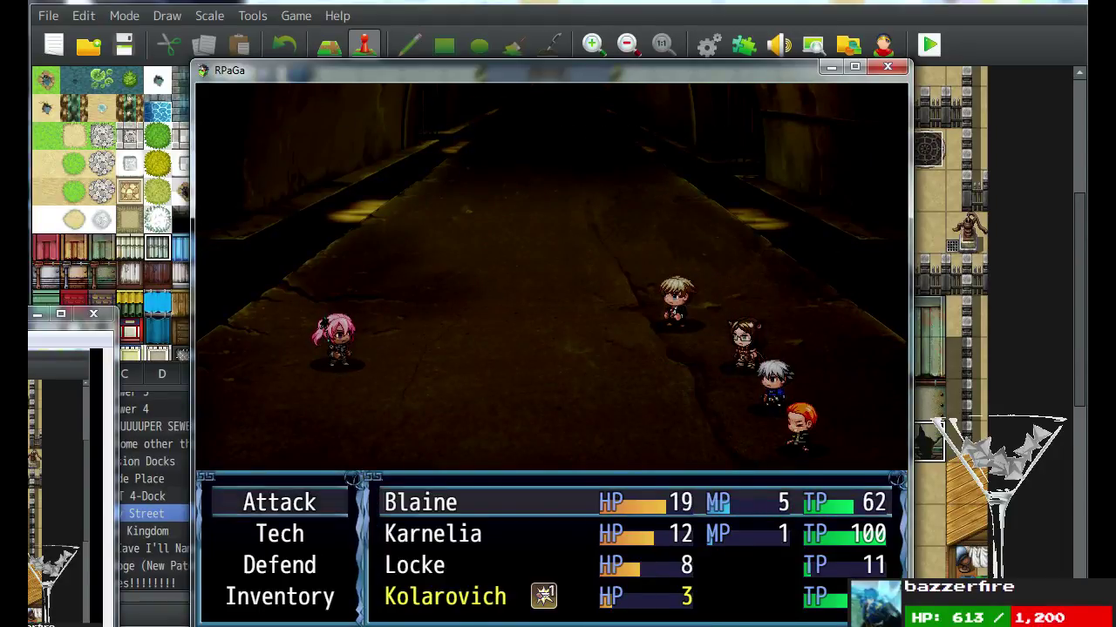
Have Blaine cast Void Orb on Colleen for the new turn.
{"action": "key", "text": "Down"}
{"action": "key", "text": "Return"}
{"action": "key", "text": "Return"}
{"action": "key", "text": "Return"}
Check Karnelia's techniques and try a normal attack on Colleen for her.
{"action": "key", "text": "Down"}
{"action": "key", "text": "Return"}
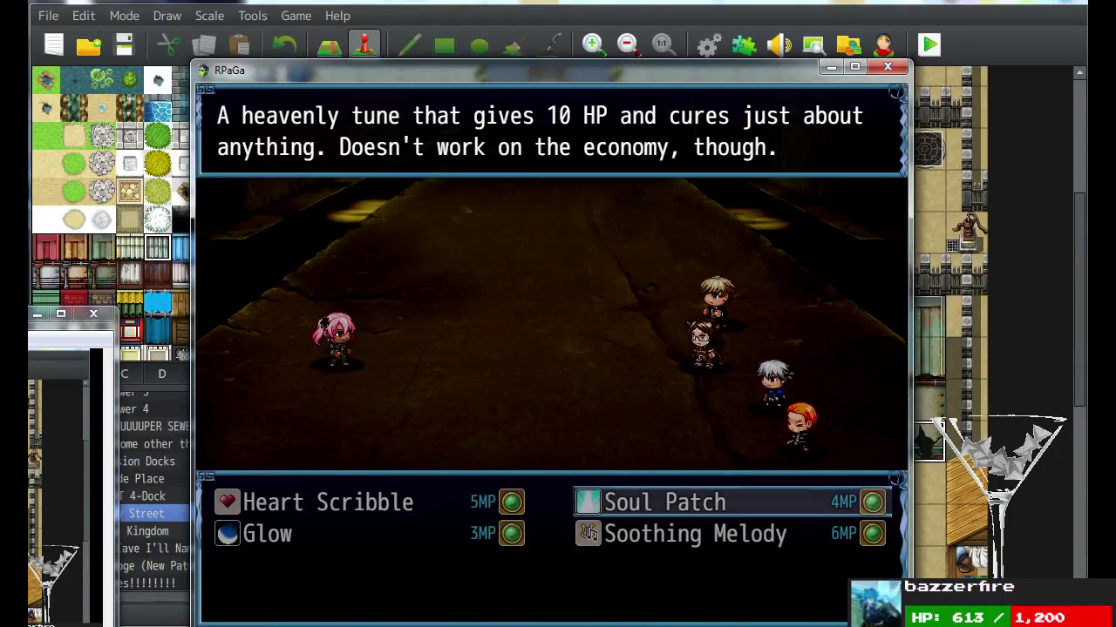
{"action": "key", "text": "Escape"}
{"action": "key", "text": "Up"}
{"action": "key", "text": "Return"}
{"action": "key", "text": "Return"}
Try Focus as Locke's action, and back out to Karnelia's command selection.
{"action": "key", "text": "Down"}
{"action": "key", "text": "Return"}
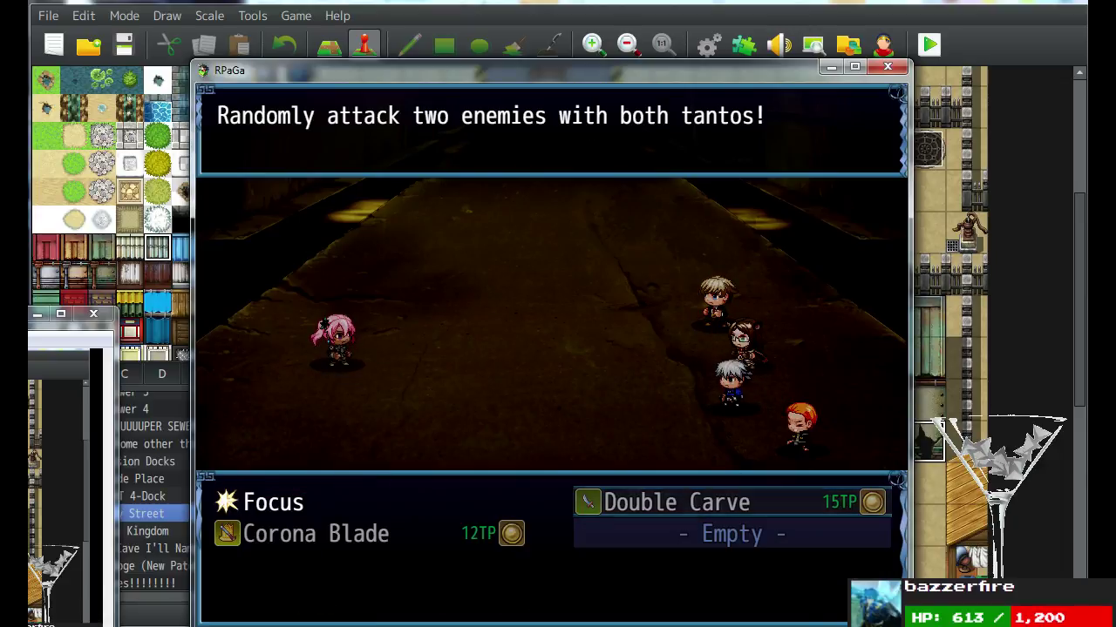
{"action": "key", "text": "Left"}
{"action": "key", "text": "Return"}
{"action": "key", "text": "Return"}
{"action": "key", "text": "Down"}
{"action": "key", "text": "Down"}
{"action": "key", "text": "Up"}
{"action": "key", "text": "Escape"}
{"action": "key", "text": "Escape"}
Check Locke's techniques and the available items, and return to Karnelia's battle commands.
{"action": "key", "text": "Down"}
{"action": "key", "text": "Return"}
{"action": "key", "text": "Escape"}
{"action": "key", "text": "Down"}
{"action": "key", "text": "Down"}
{"action": "key", "text": "Return"}
{"action": "key", "text": "Escape"}
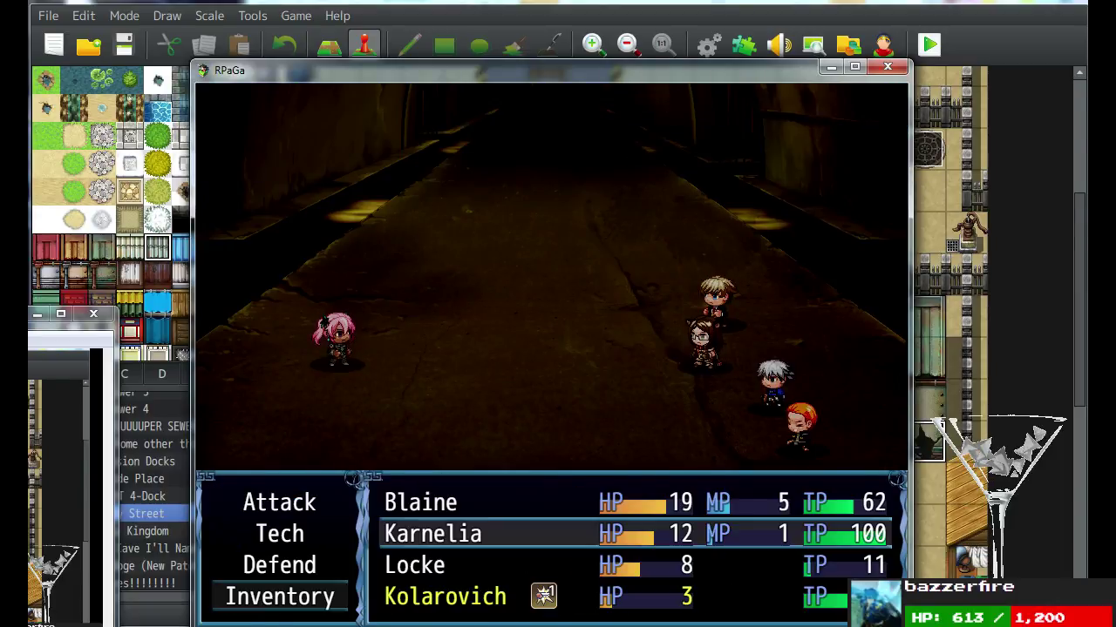
Have Karnelia attack Colleen and Locke use Focus, and play out the turn.
{"action": "key", "text": "Up"}
{"action": "key", "text": "Up"}
{"action": "key", "text": "Up"}
{"action": "key", "text": "Return"}
{"action": "key", "text": "Return"}
{"action": "key", "text": "Down"}
{"action": "key", "text": "Return"}
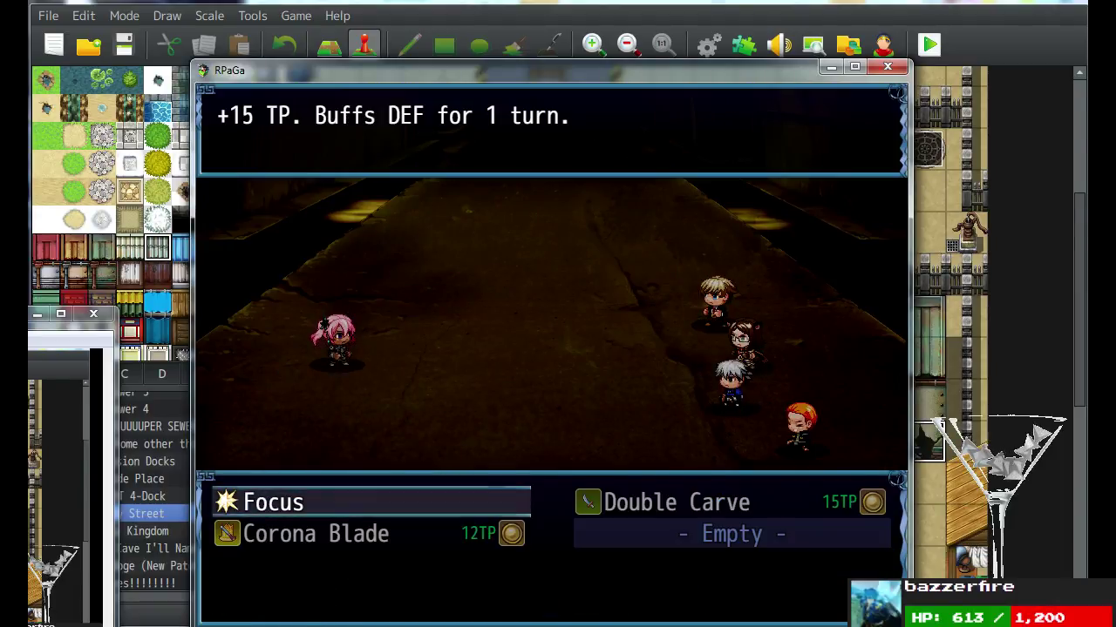
{"action": "key", "text": "Return"}
{"action": "key", "text": "Return"}
{"action": "key", "text": "Return"}
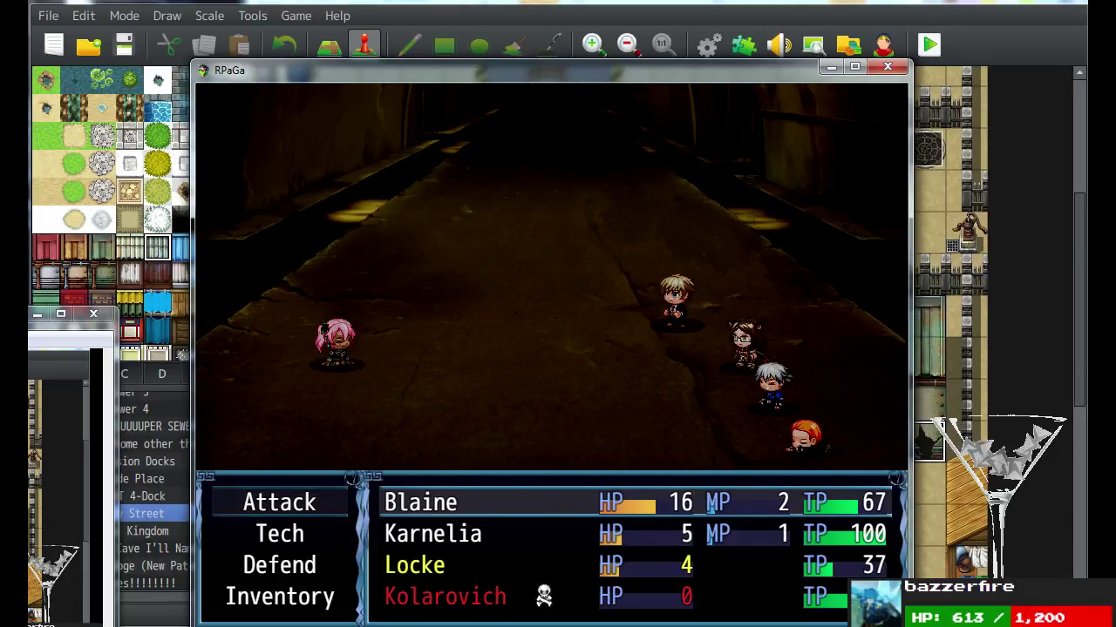
Review Blaine's techniques and attack option, including their targets, for the new turn.
{"action": "key", "text": "Down"}
{"action": "key", "text": "Return"}
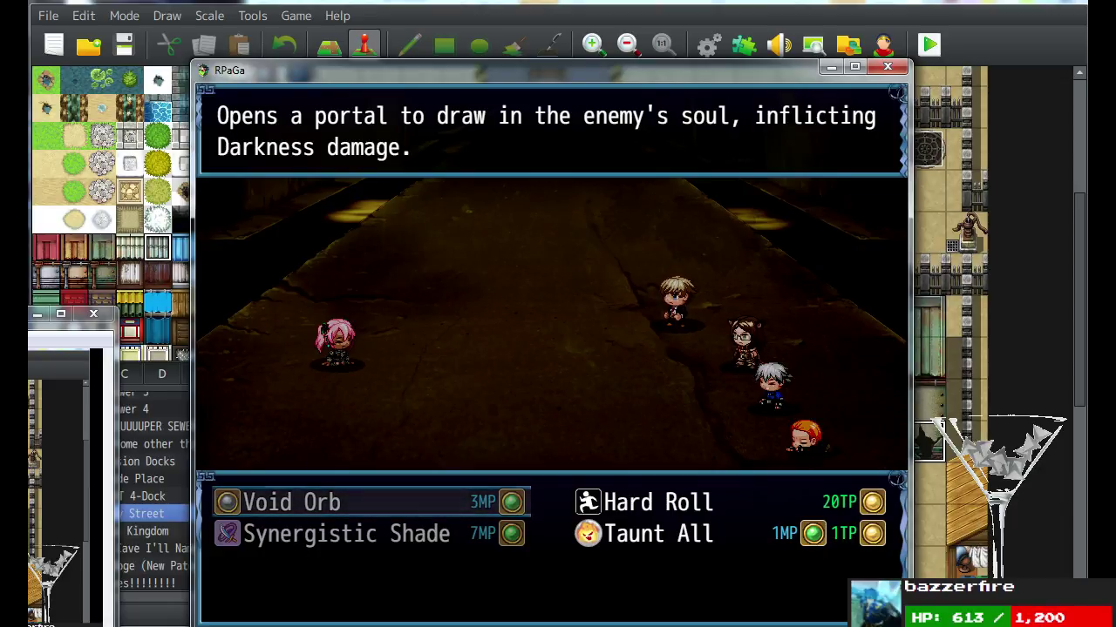
{"action": "key", "text": "Right"}
{"action": "key", "text": "Escape"}
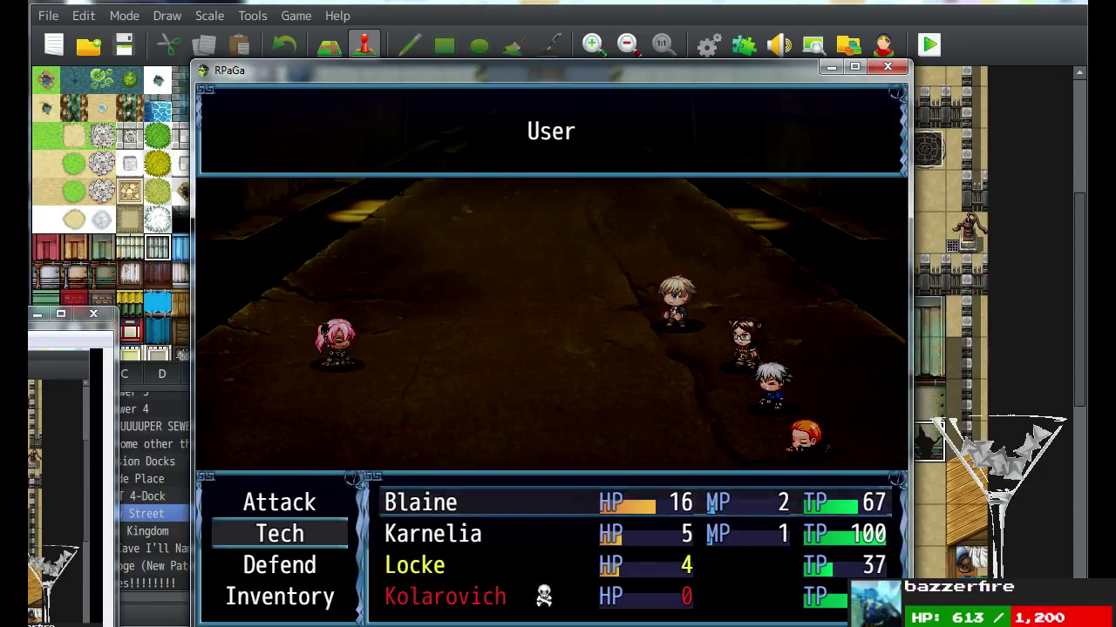
{"action": "key", "text": "Return"}
{"action": "key", "text": "Escape"}
{"action": "key", "text": "Up"}
{"action": "key", "text": "Return"}
{"action": "key", "text": "Escape"}
{"action": "key", "text": "Down"}
{"action": "key", "text": "Return"}
{"action": "key", "text": "Escape"}
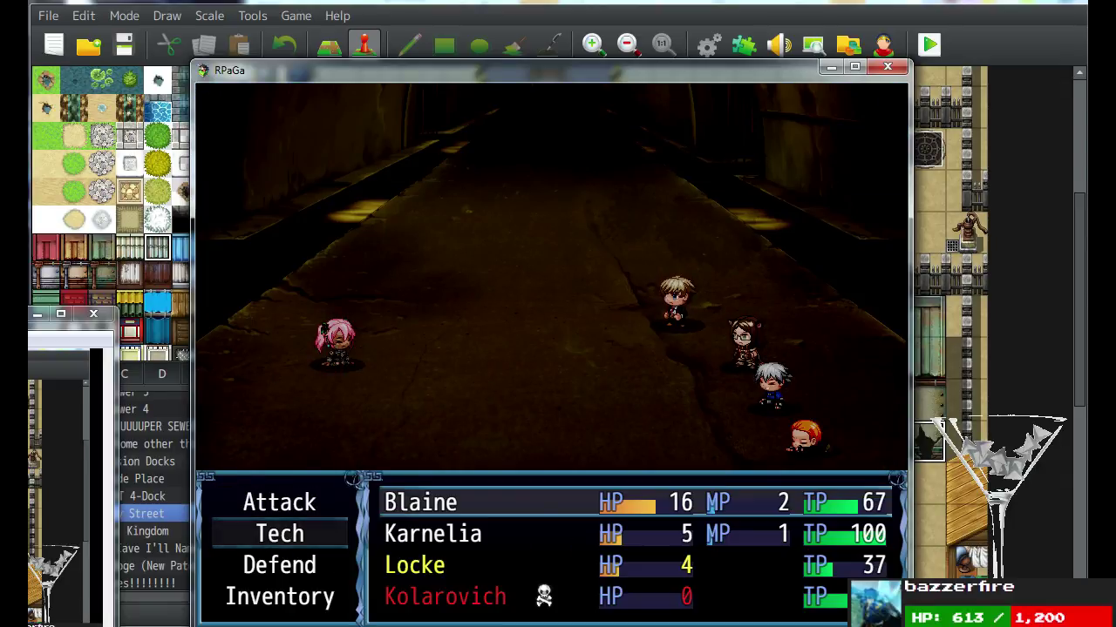
Have Blaine use Taunt All for this turn.
{"action": "key", "text": "Return"}
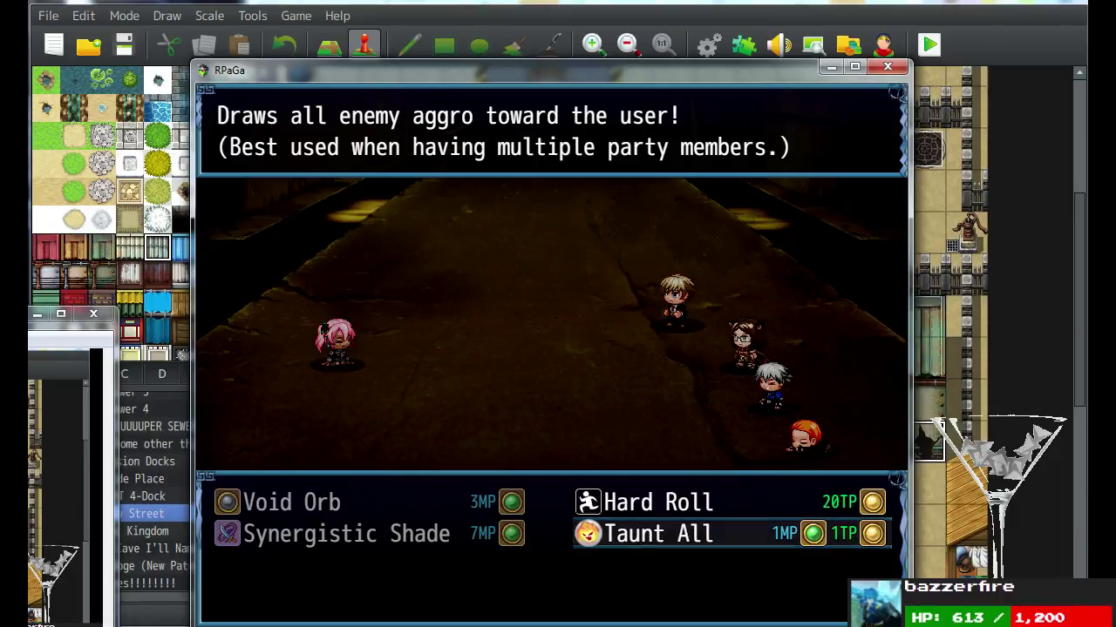
{"action": "key", "text": "Return"}
{"action": "key", "text": "Return"}
Check Karnelia's techniques, such as Soul Patch, for a usable healing action.
{"action": "key", "text": "Down"}
{"action": "key", "text": "Return"}
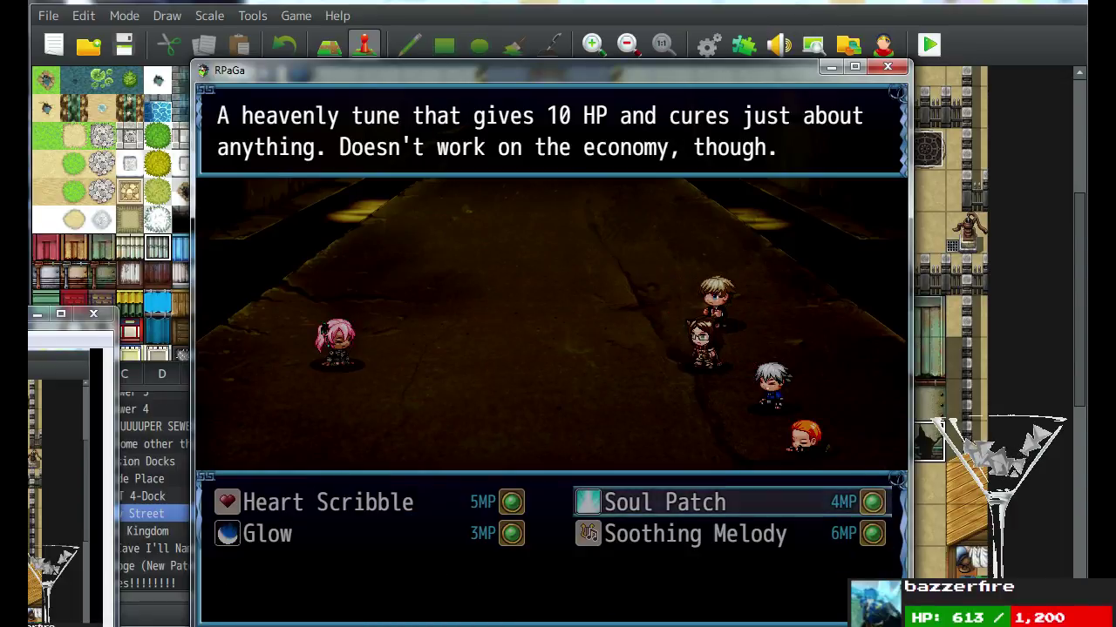
{"action": "key", "text": "Escape"}
Have Karnelia use a Peptalk Potion on the fallen Kolarovich.
{"action": "key", "text": "Down"}
{"action": "key", "text": "Down"}
{"action": "key", "text": "Up"}
{"action": "key", "text": "Up"}
{"action": "key", "text": "Down"}
{"action": "key", "text": "Down"}
{"action": "key", "text": "Return"}
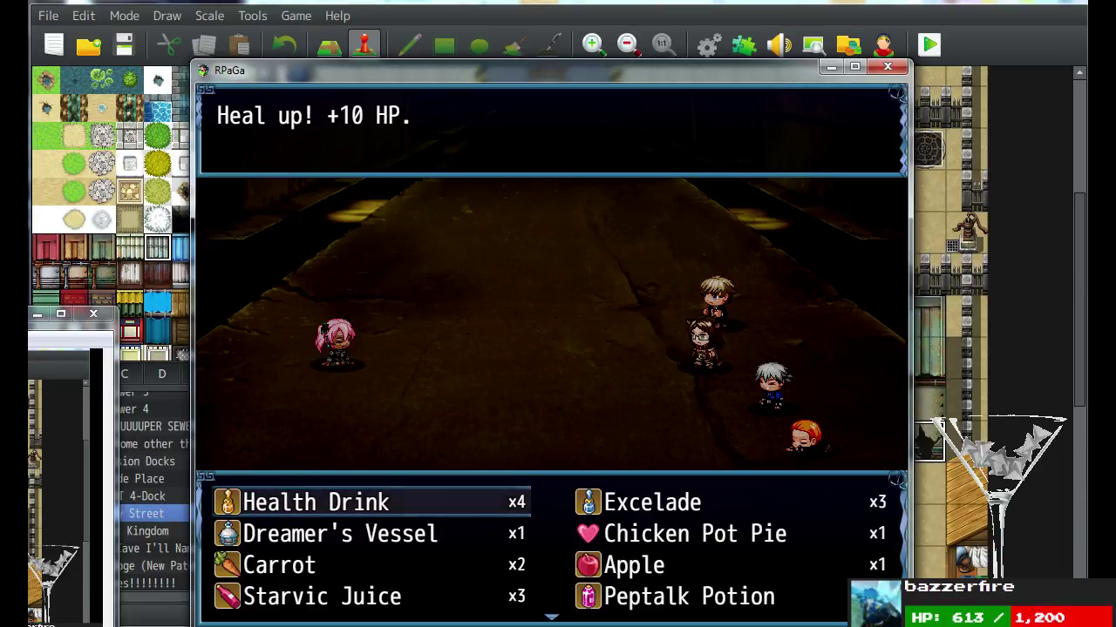
{"action": "key", "text": "Down"}
{"action": "key", "text": "Down"}
{"action": "key", "text": "Right"}
{"action": "key", "text": "Down"}
{"action": "key", "text": "Return"}
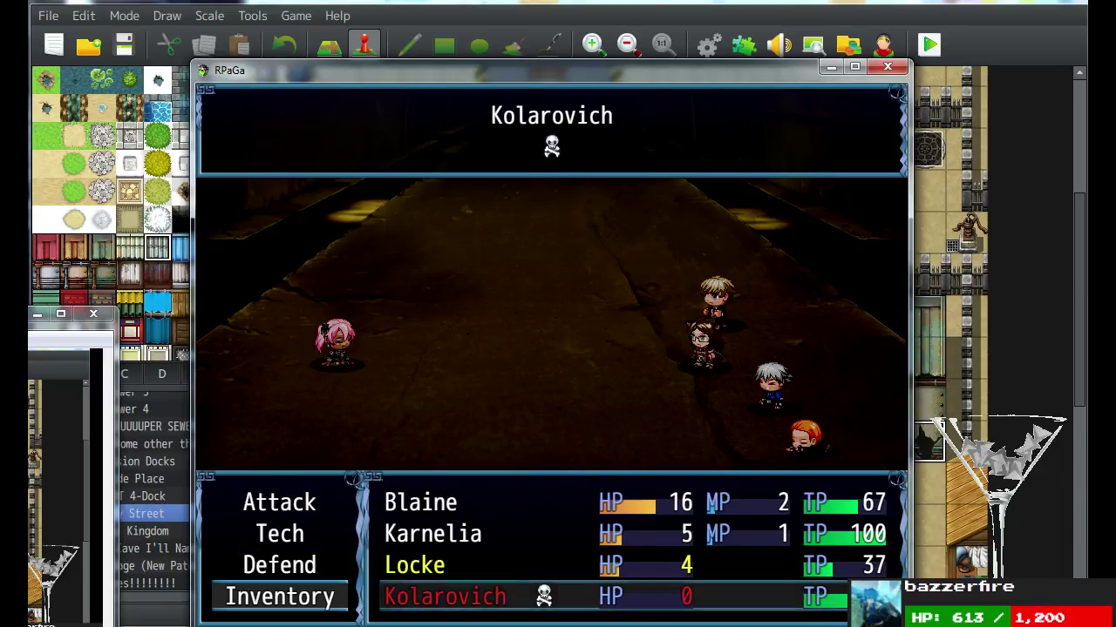
{"action": "key", "text": "Return"}
Have Locke use Double Carve, and play out the turn.
{"action": "key", "text": "Down"}
{"action": "key", "text": "Return"}
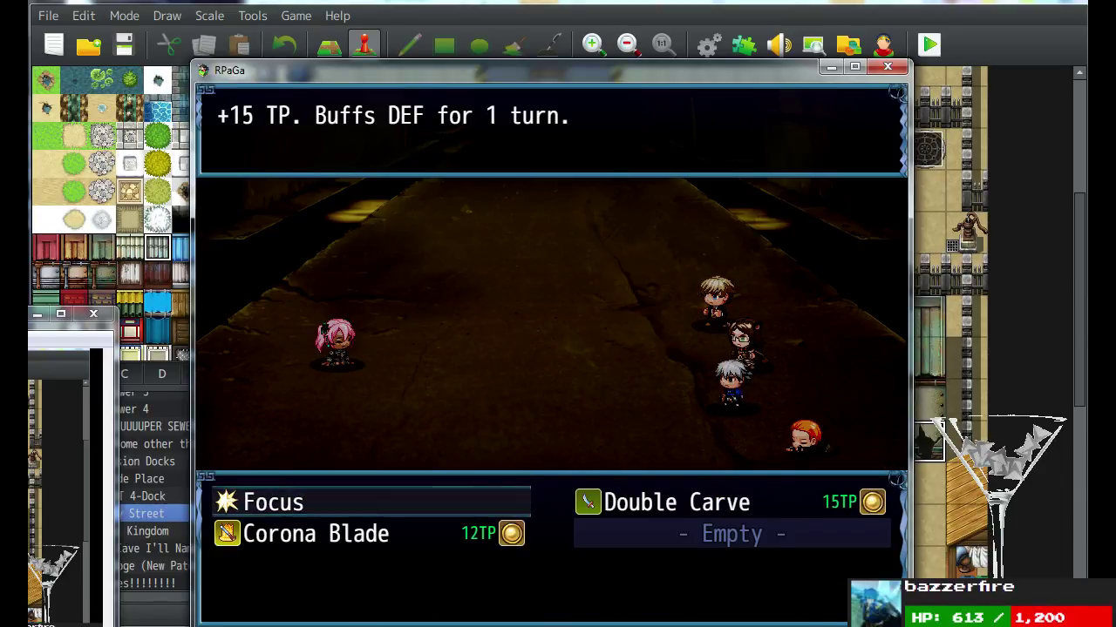
{"action": "key", "text": "Return"}
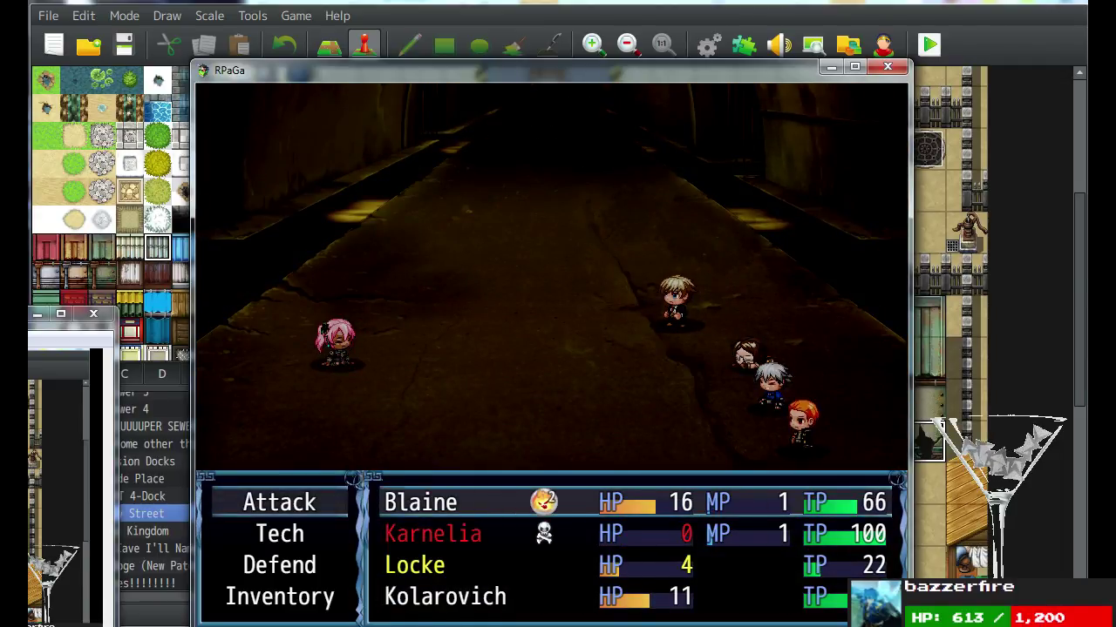
Have Blaine make a normal attack on Colleen, and continue past the battle's end message.
{"action": "key", "text": "Return"}
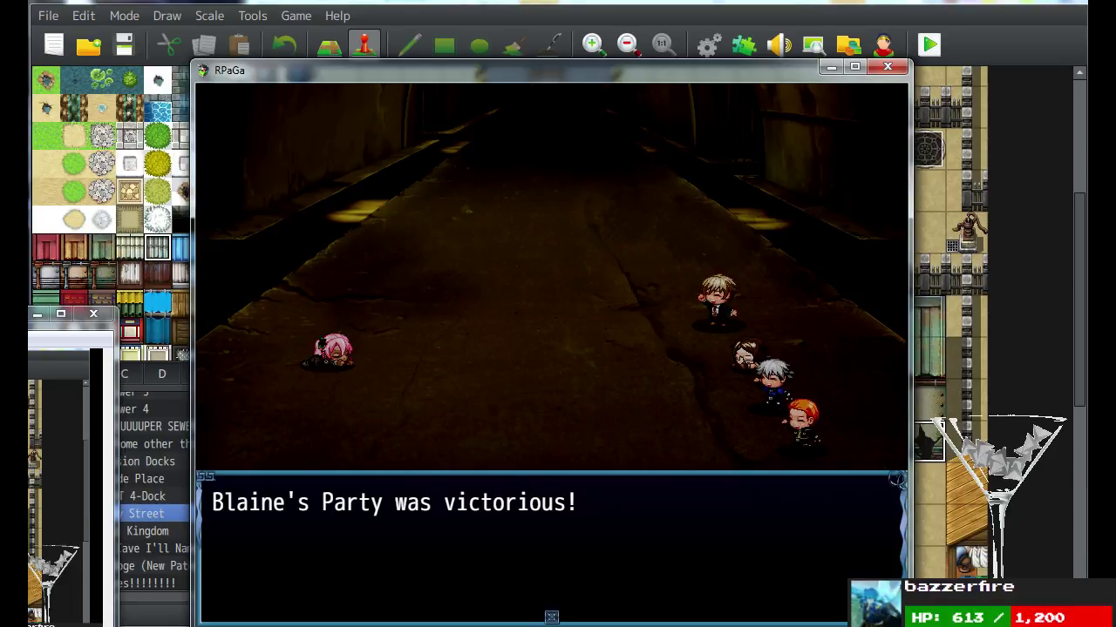
{"action": "key", "text": "Return"}
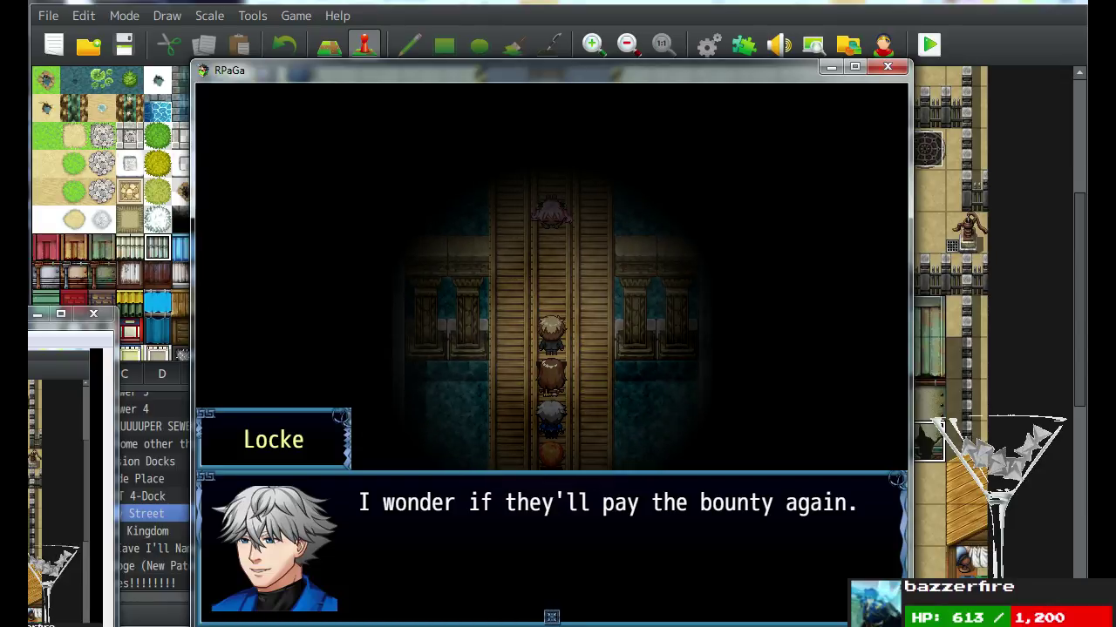
Advance the post-battle dialogue from Locke's bounty remark through the hooded stranger's arrival and Kolarovich's warning of another fight.
{"action": "key", "text": "Return"}
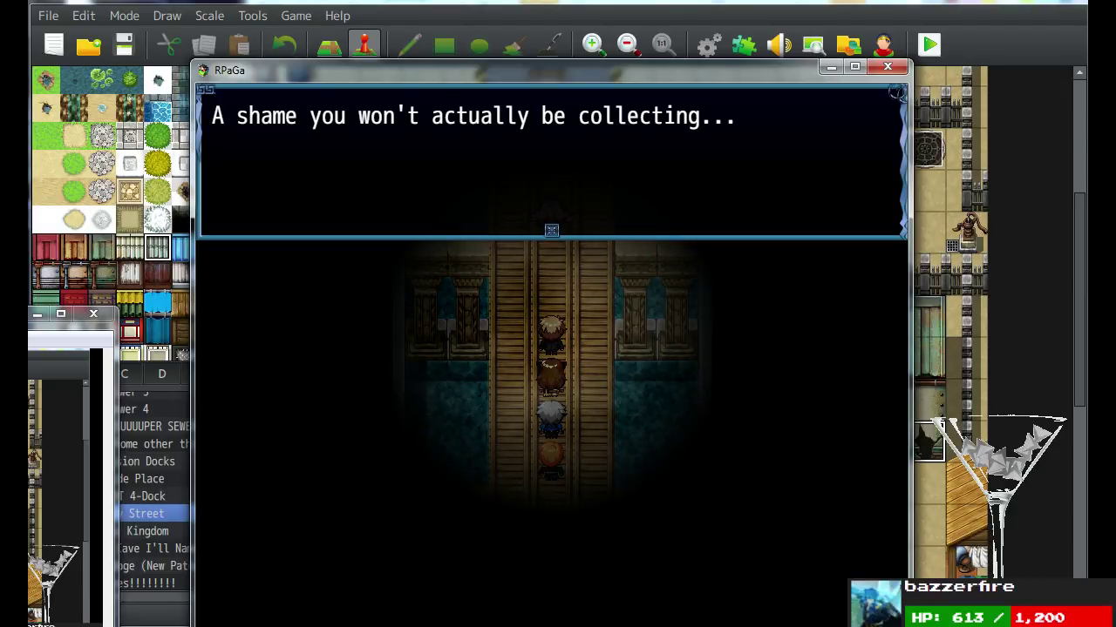
{"action": "key", "text": "Return"}
{"action": "key", "text": "Return"}
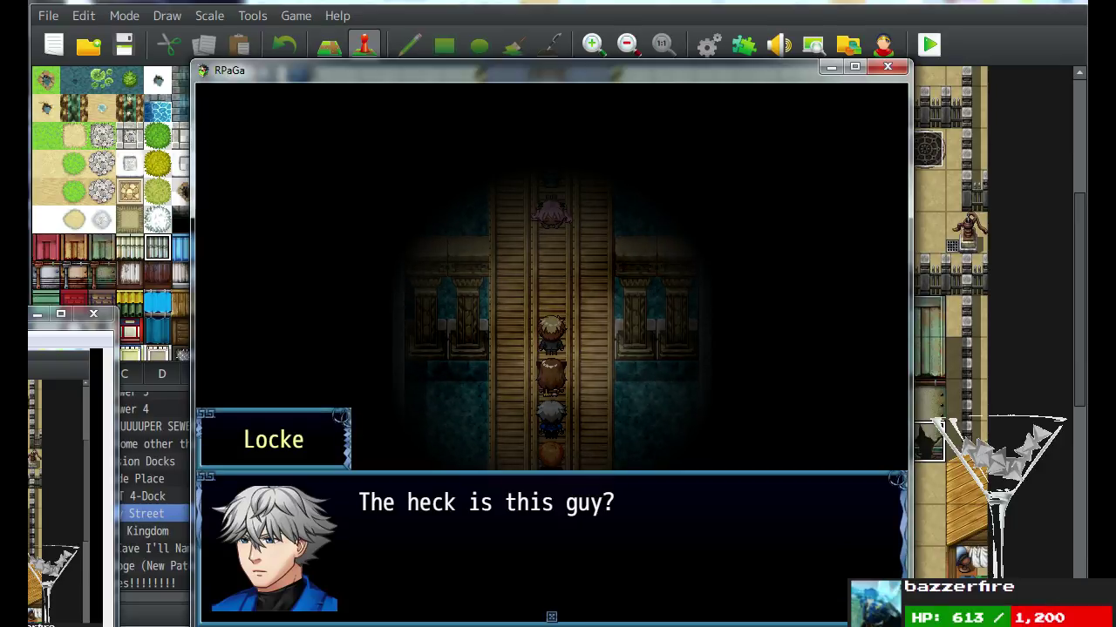
{"action": "key", "text": "Return"}
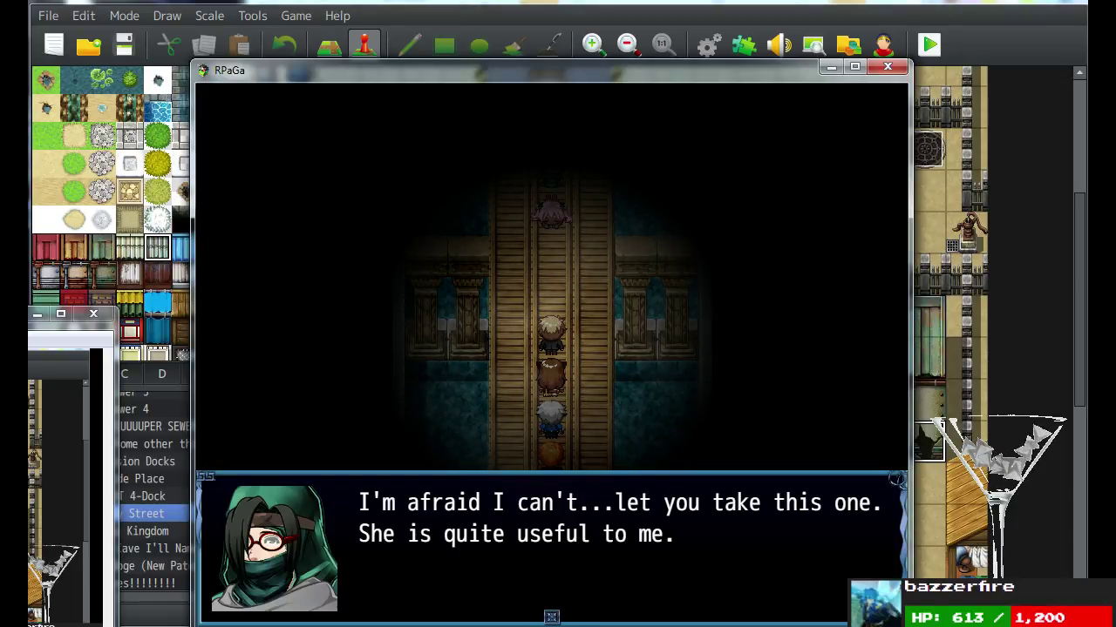
{"action": "key", "text": "Return"}
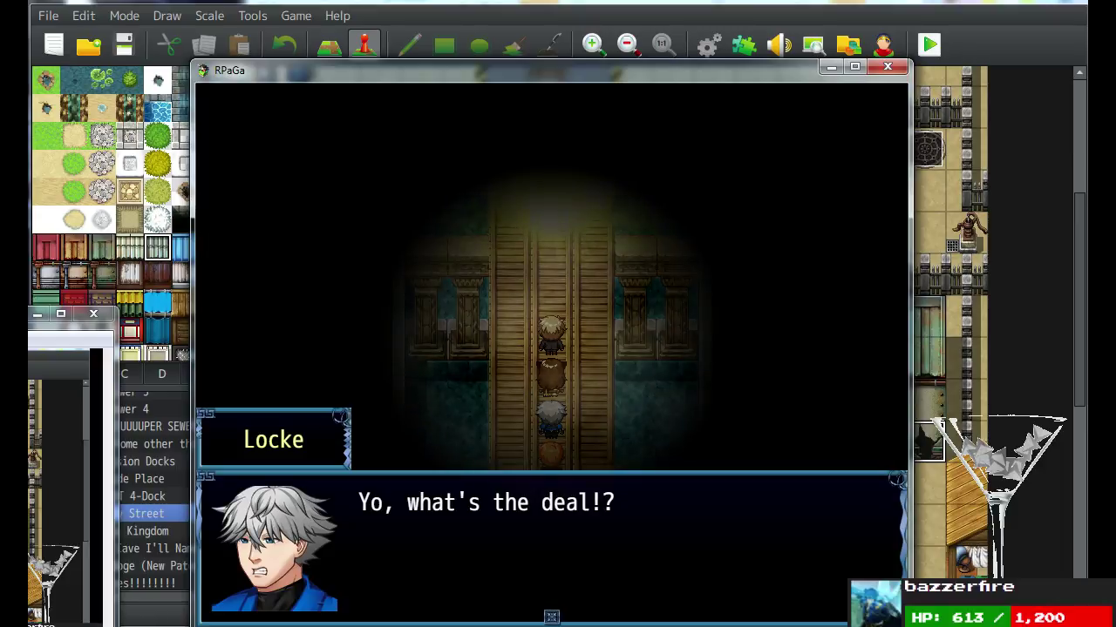
{"action": "key", "text": "Return"}
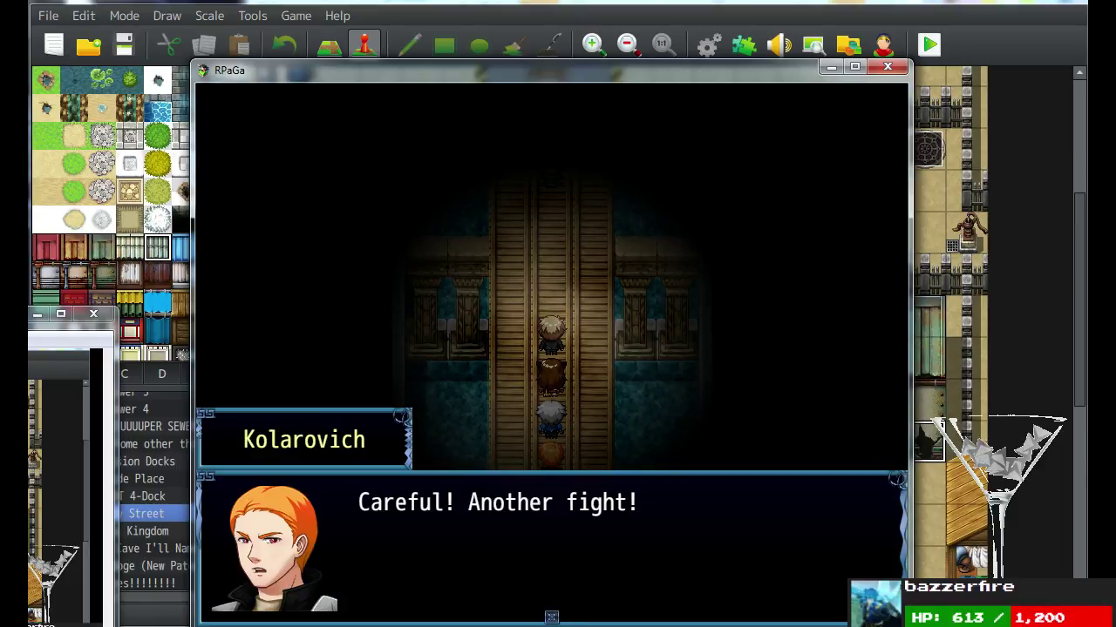
{"action": "key", "text": "Return"}
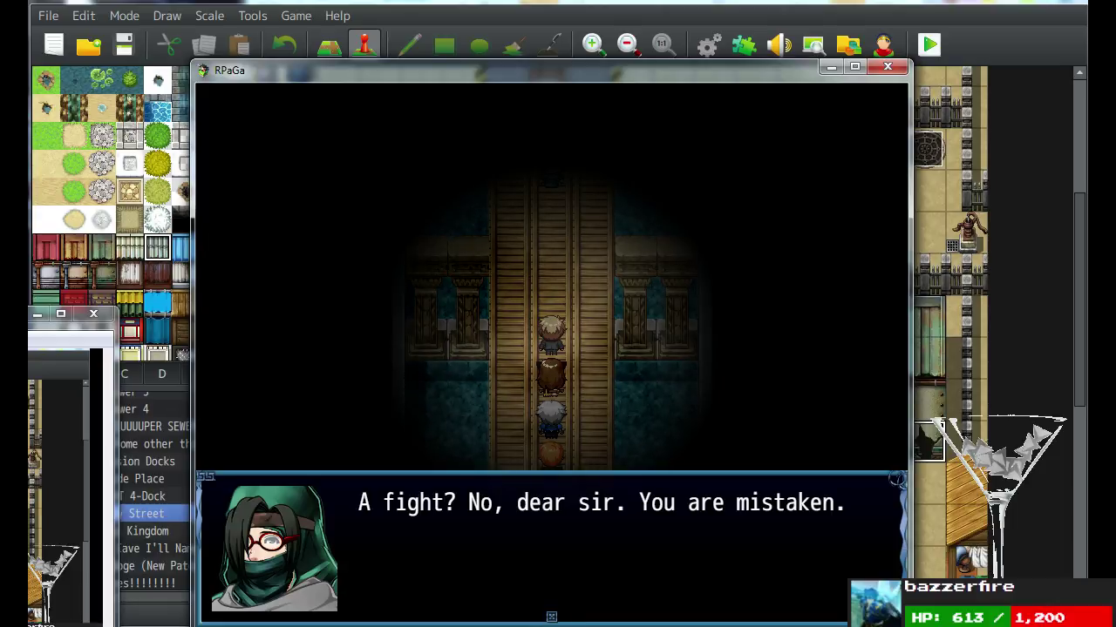
Advance the conversation with the hooded stranger through Blaine's questions about MSM and Locke's challenge.
{"action": "key", "text": "Return"}
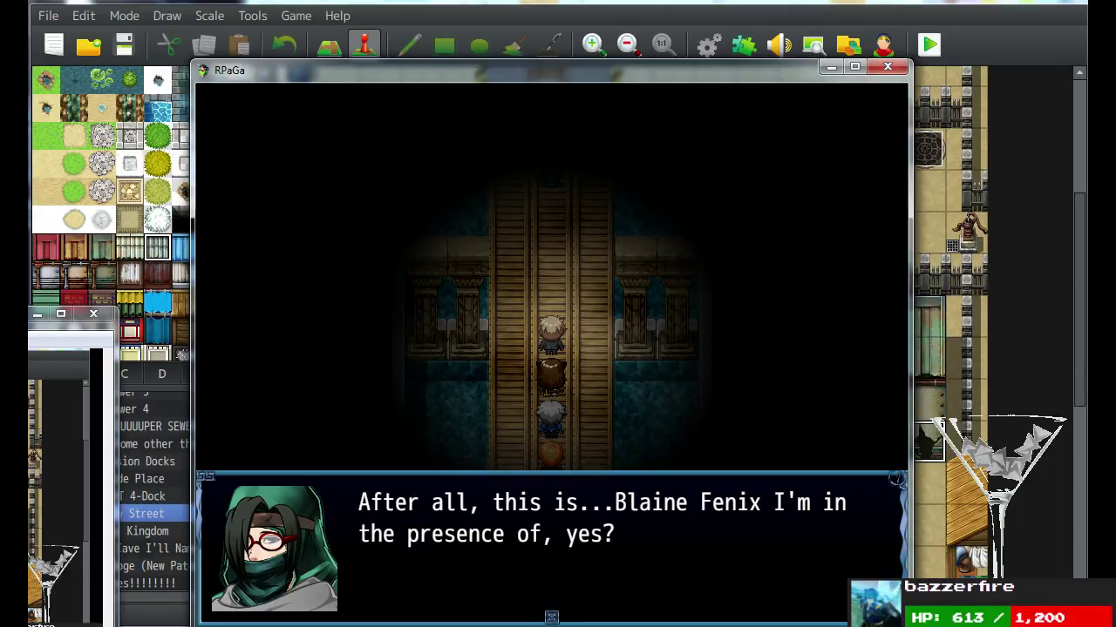
{"action": "key", "text": "Return"}
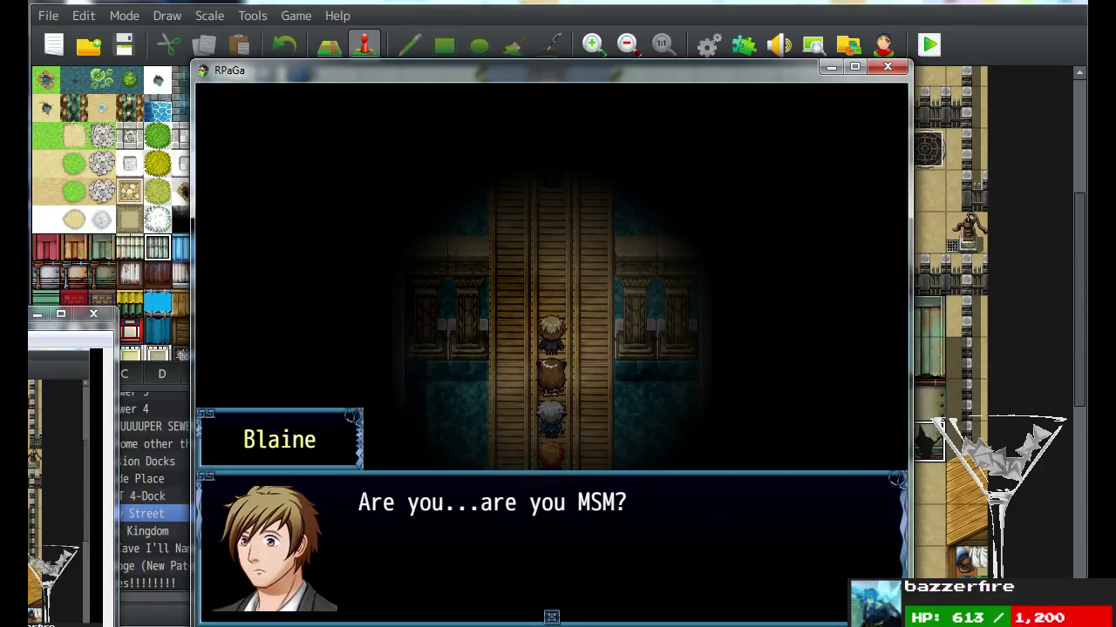
{"action": "key", "text": "Return"}
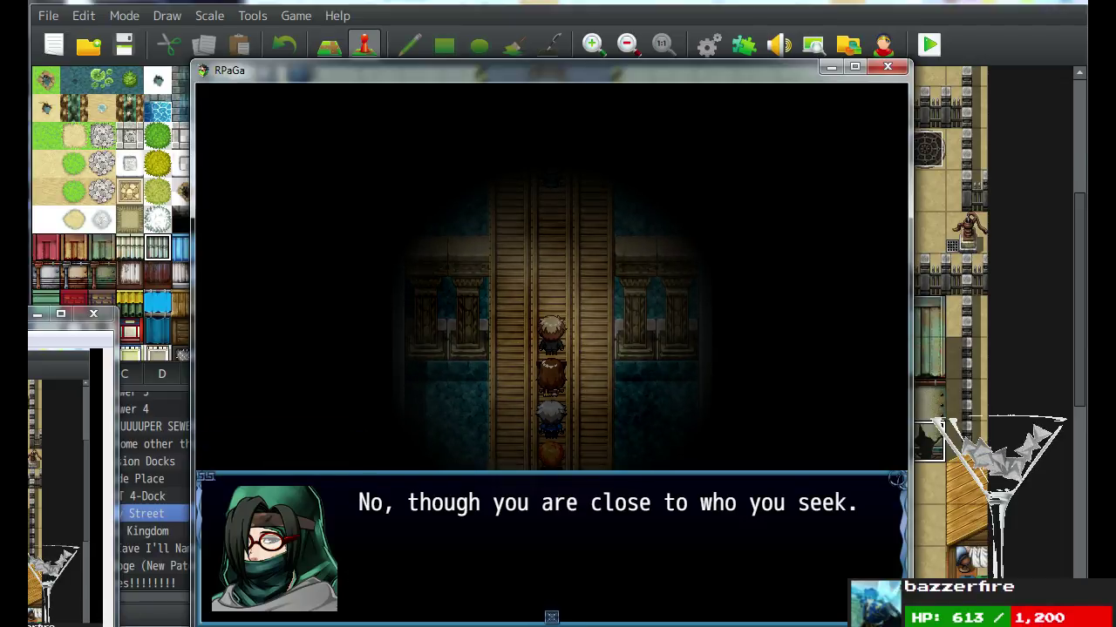
{"action": "key", "text": "Return"}
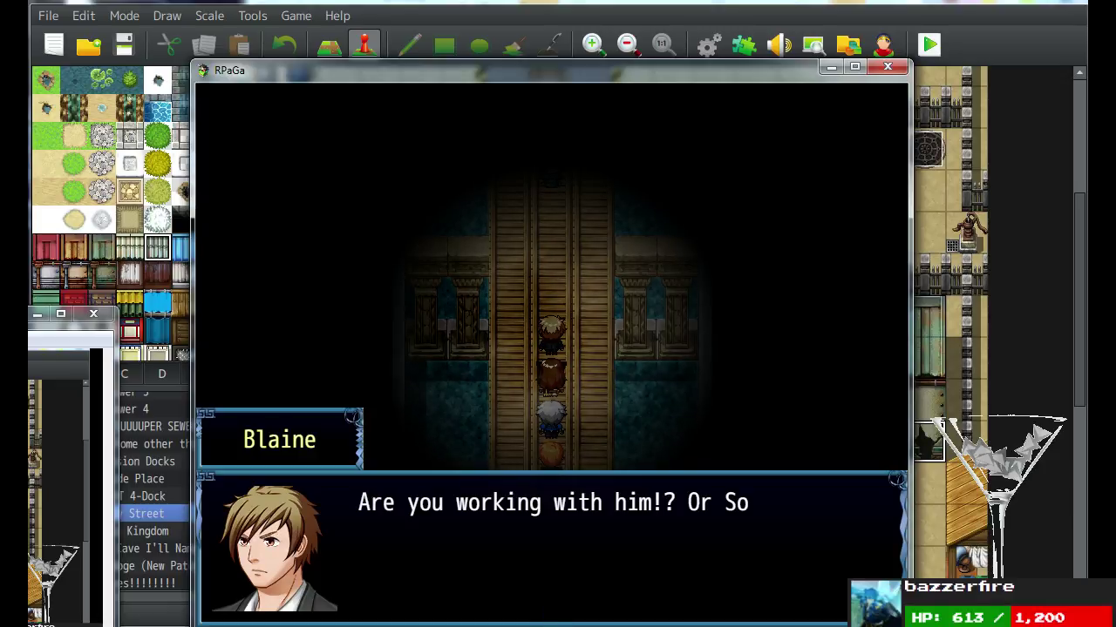
{"action": "key", "text": "Return"}
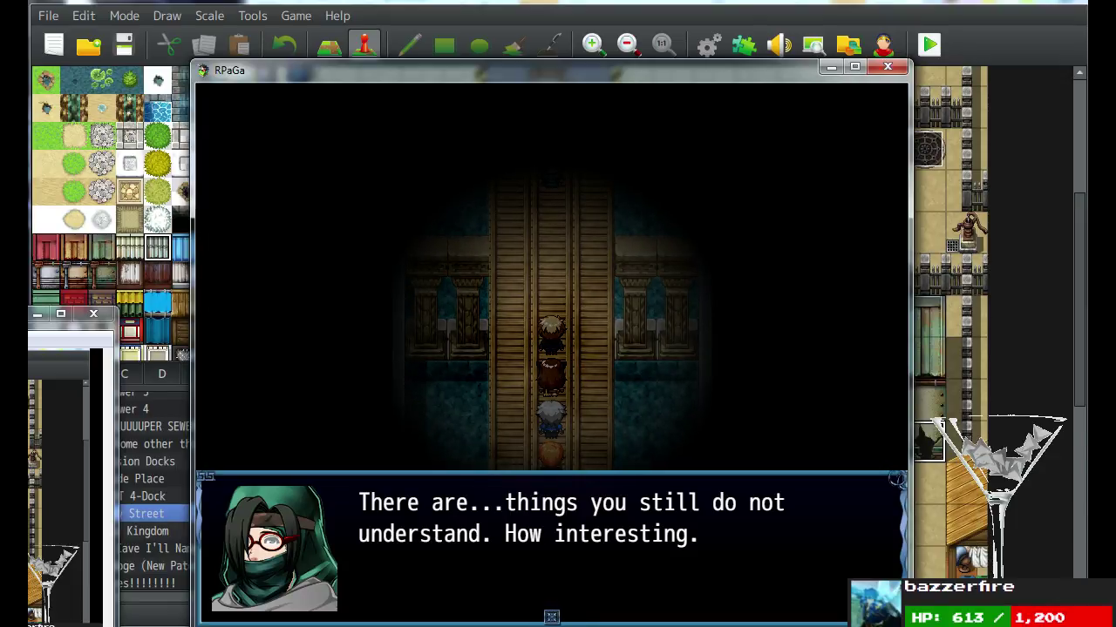
{"action": "key", "text": "Return"}
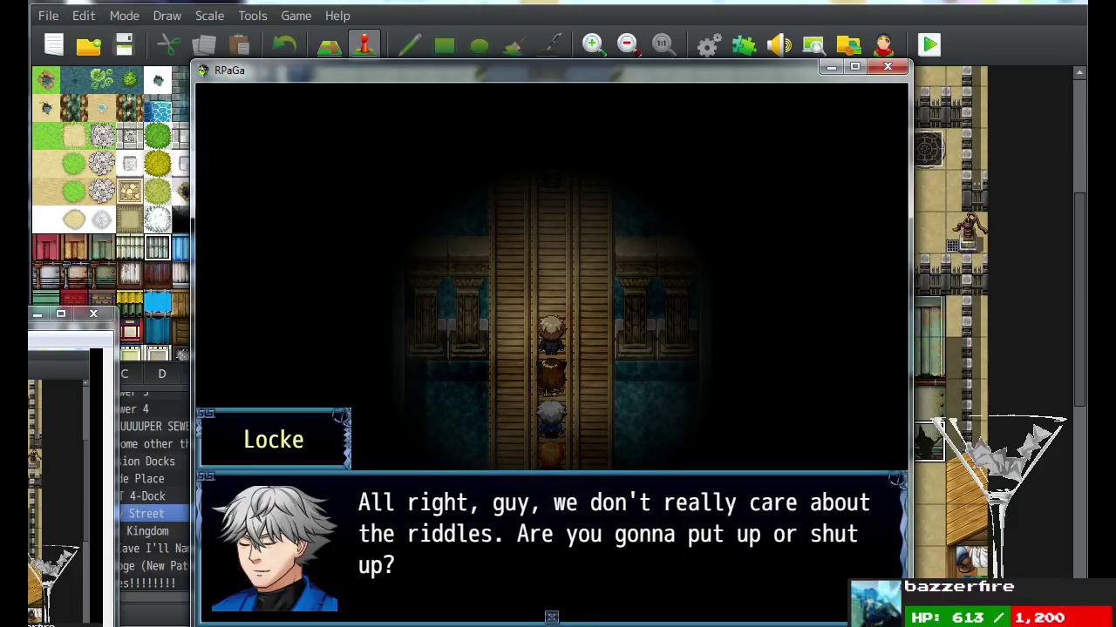
{"action": "key", "text": "Return"}
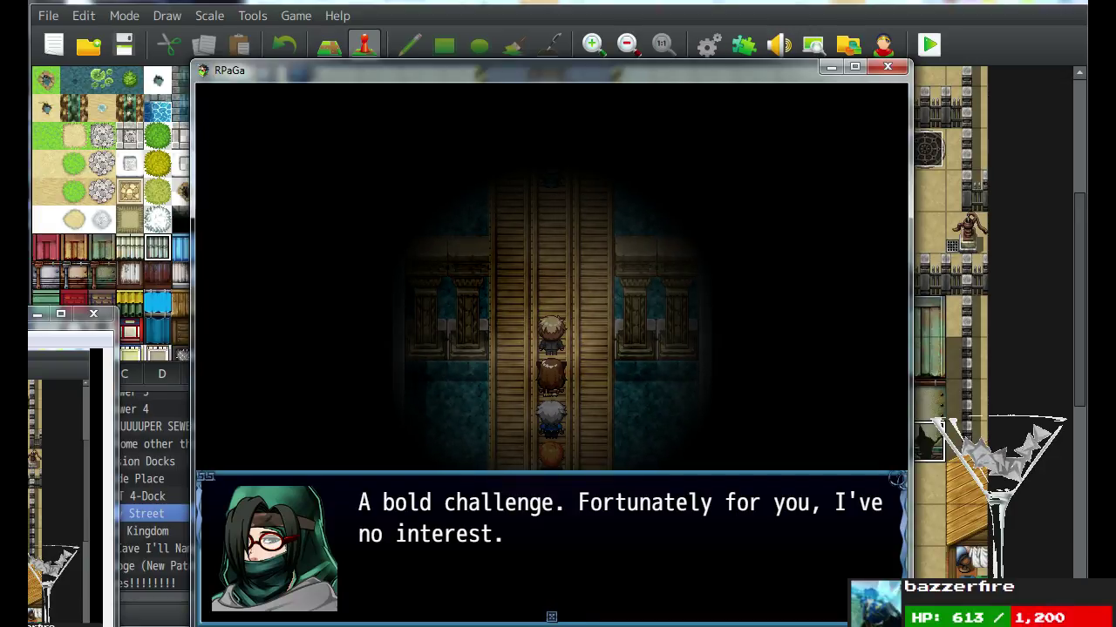
Advance the dialogue through the stranger's refusal to fight, his introduction as Altair Blackrend and his farewell.
{"action": "key", "text": "Return"}
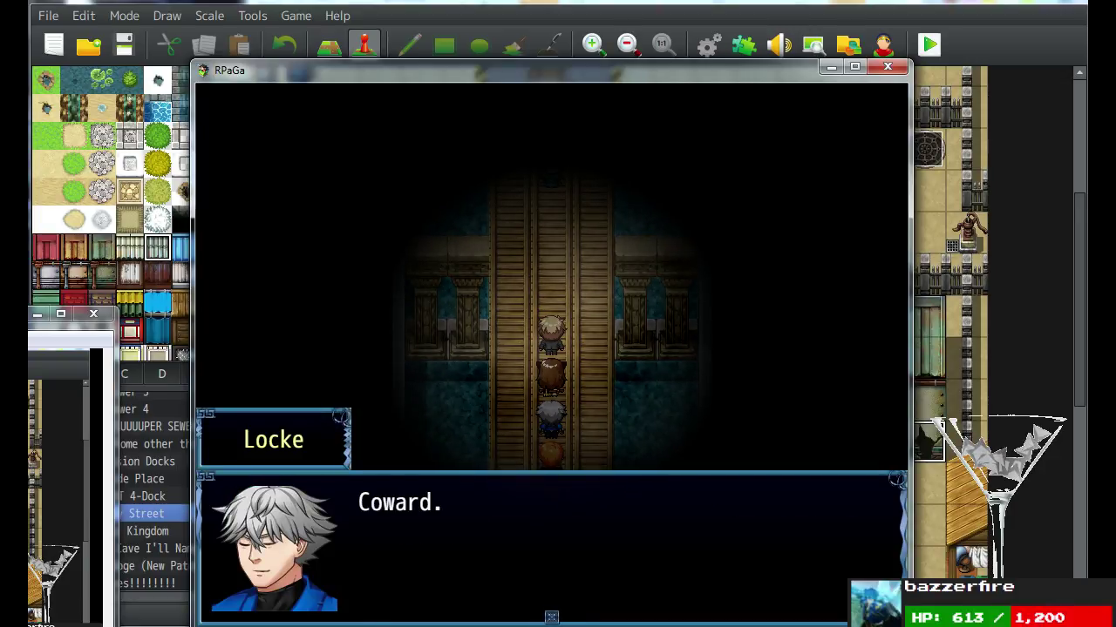
{"action": "key", "text": "Return"}
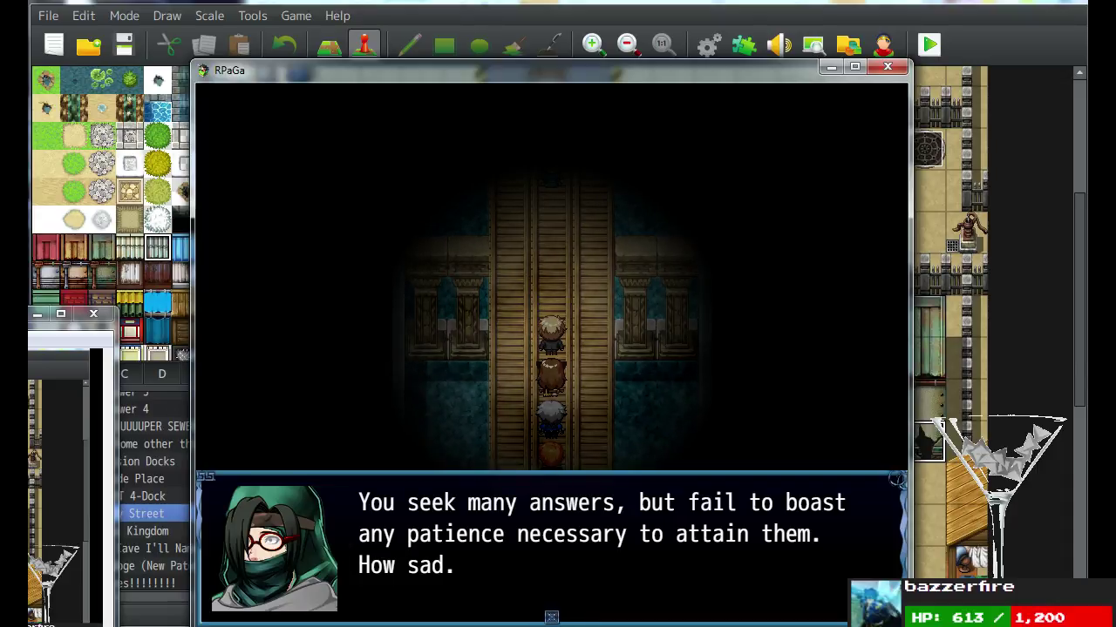
{"action": "key", "text": "Return"}
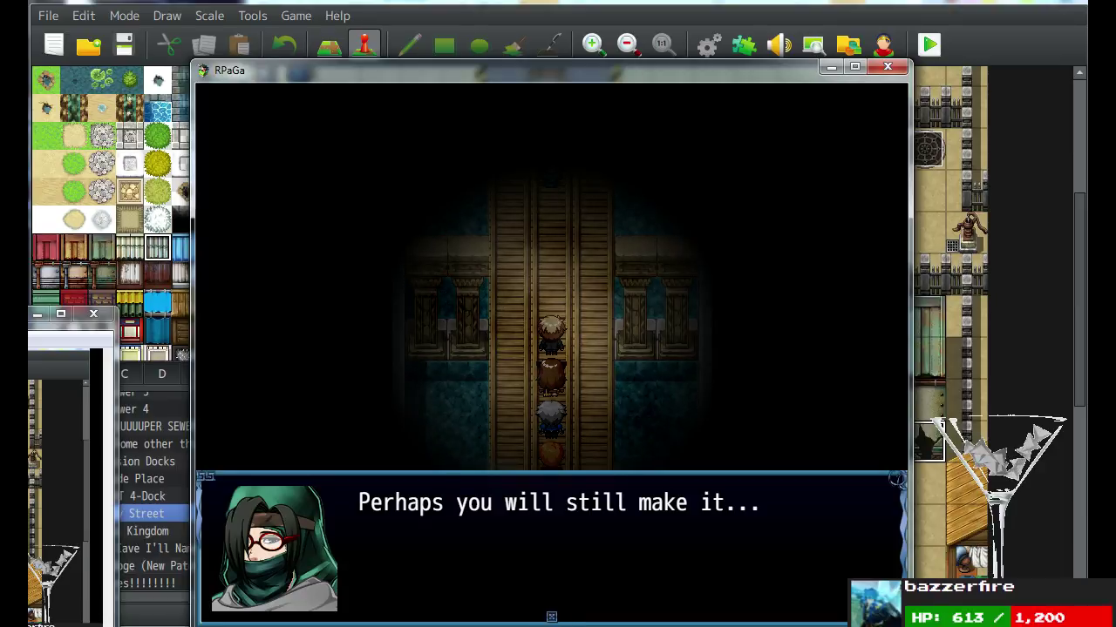
{"action": "key", "text": "Return"}
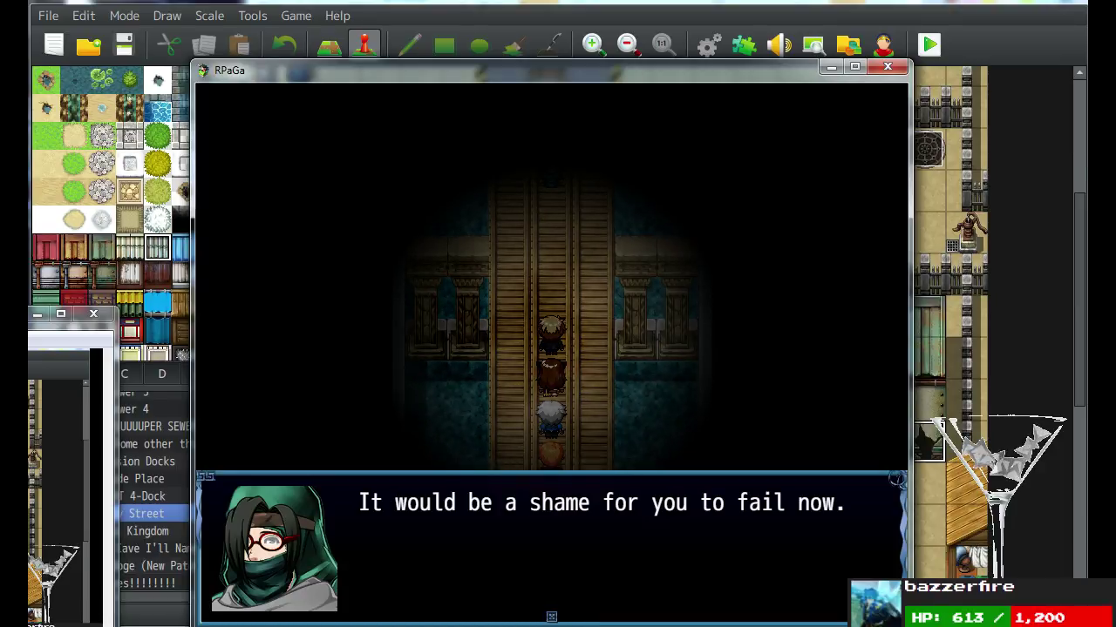
{"action": "key", "text": "Return"}
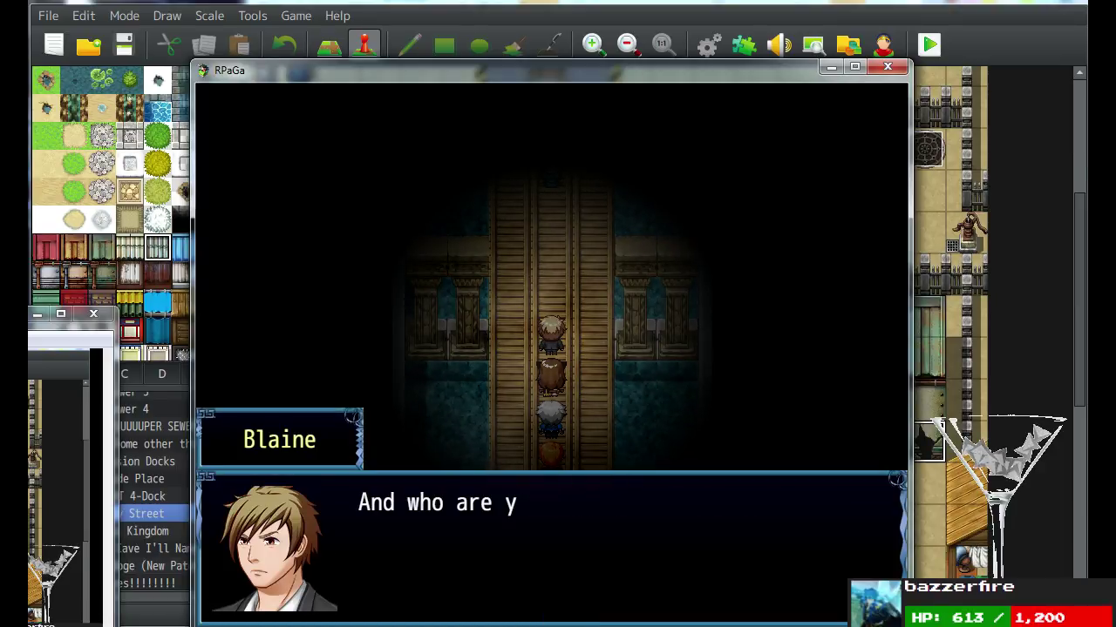
{"action": "key", "text": "Return"}
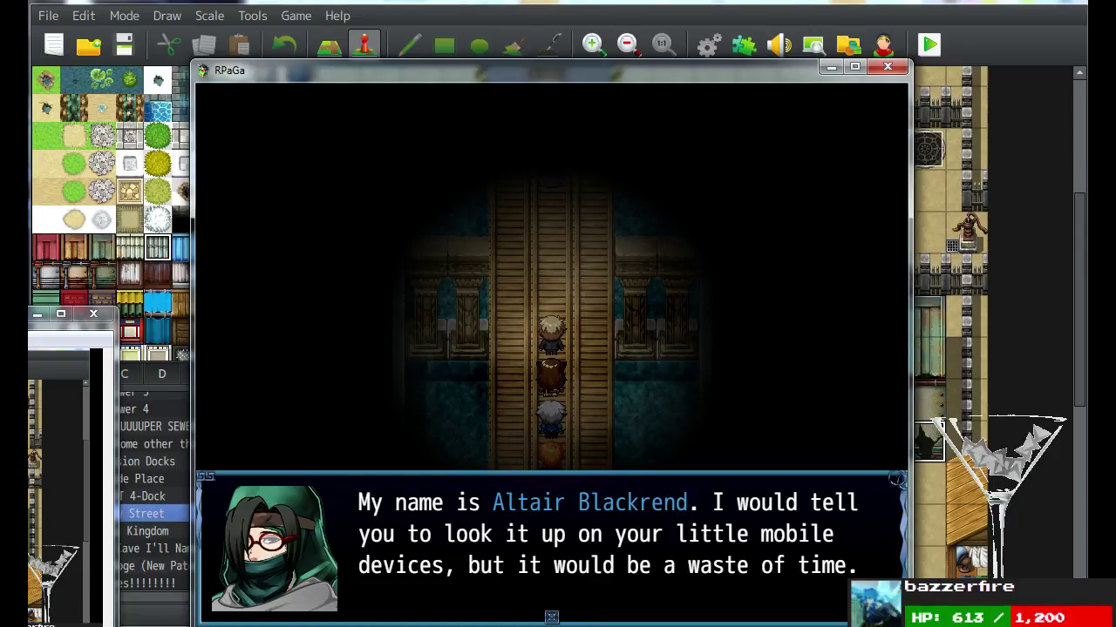
{"action": "key", "text": "Return"}
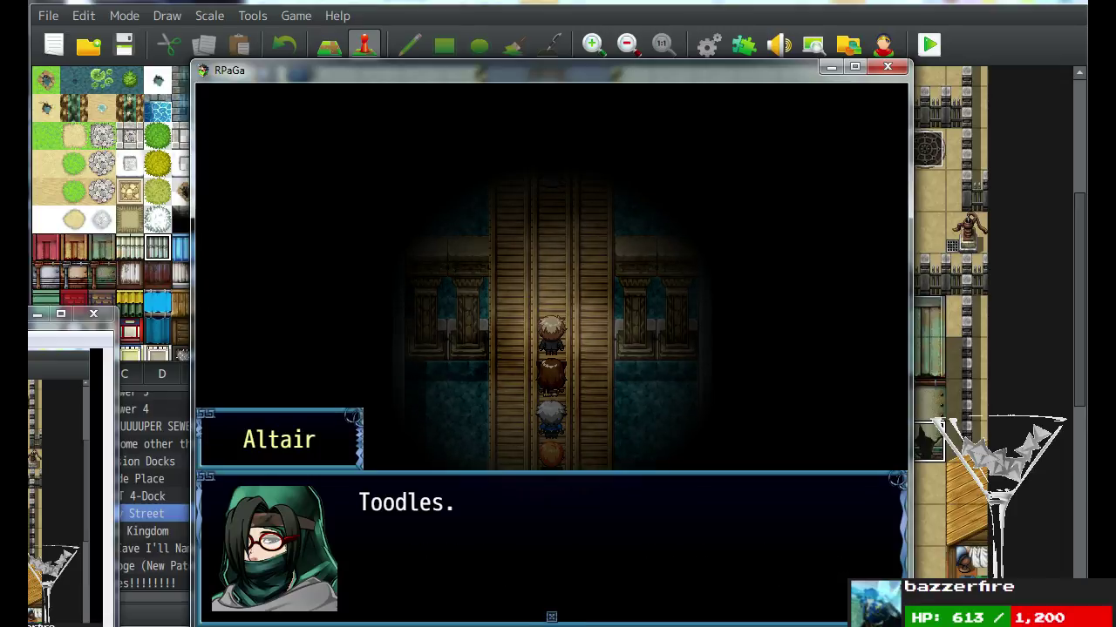
{"action": "key", "text": "Return"}
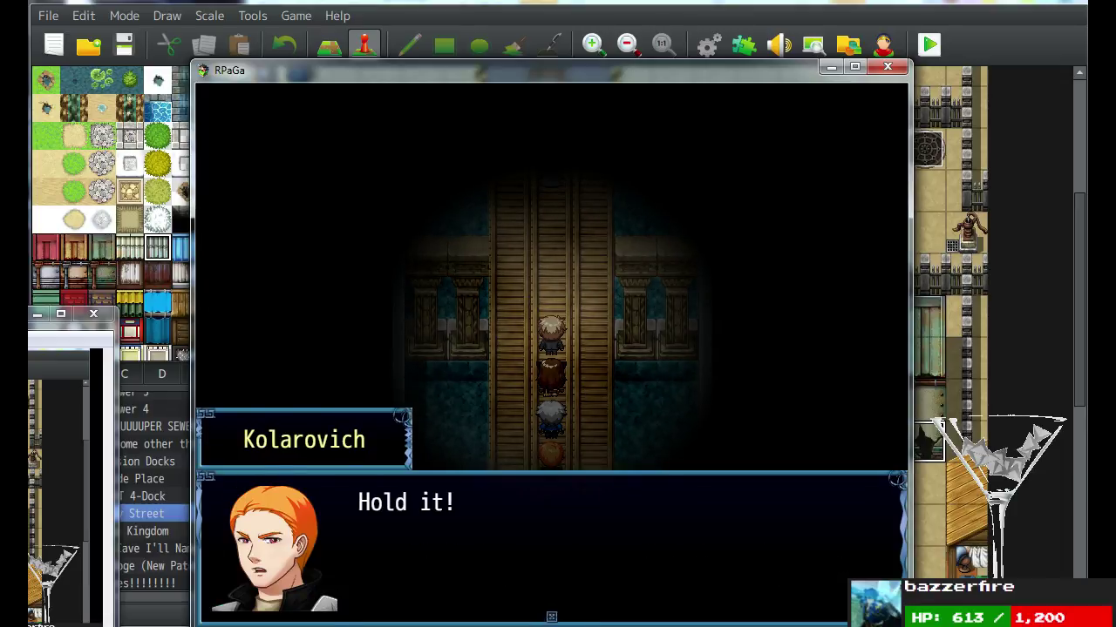
Advance the dialogue from Kolarovich's "Hold it!" through Karnelia's question to Blaine's advice to hang on to their weapons.
{"action": "key", "text": "Return"}
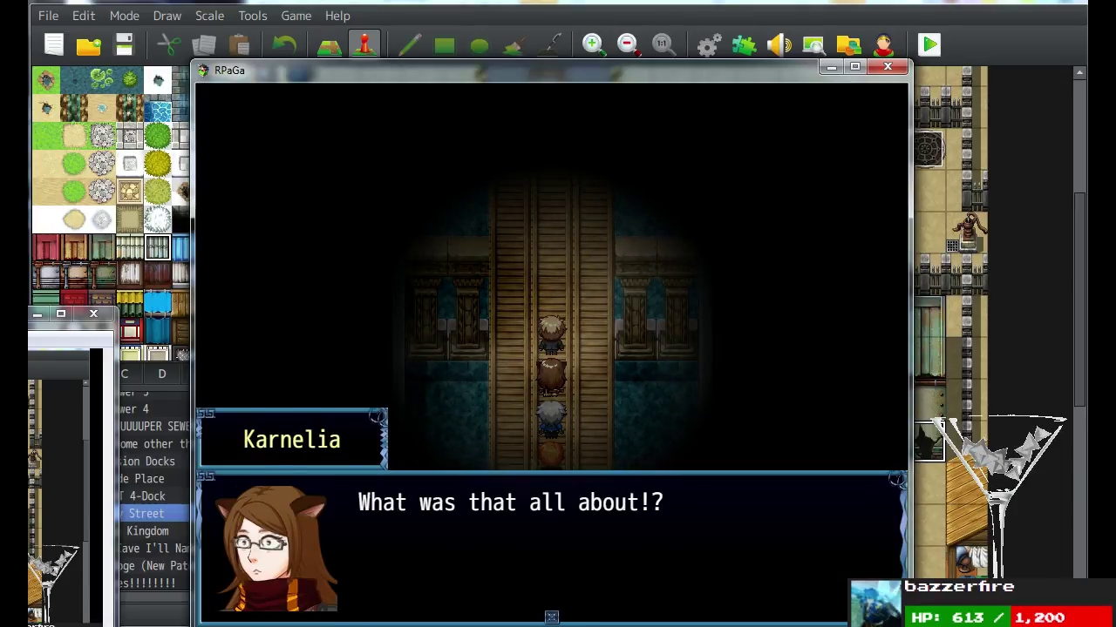
{"action": "key", "text": "Return"}
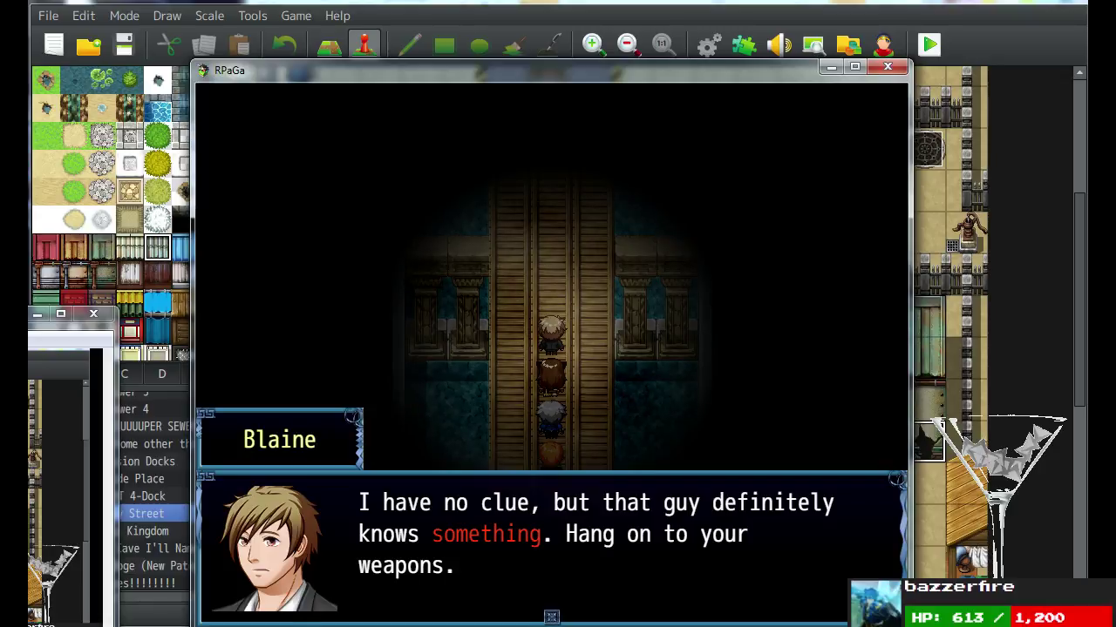
{"action": "key", "text": "Return"}
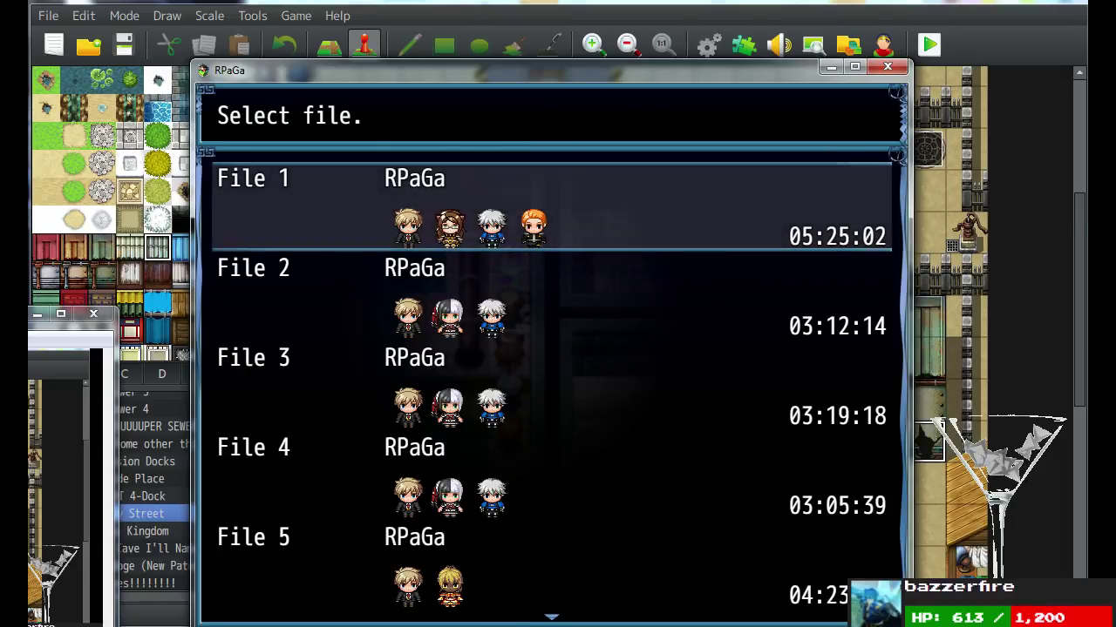
Save the game to File 1, and check the container beside the skull statues in the sewer's northwest corner.
{"action": "key", "text": "Return"}
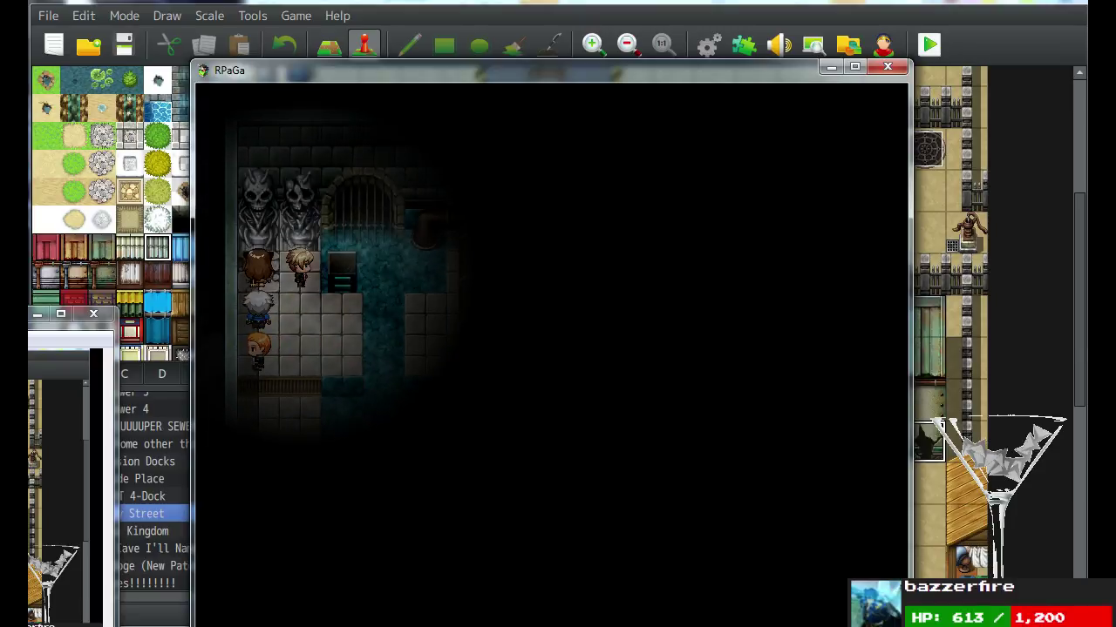
{"action": "key", "text": "Return"}
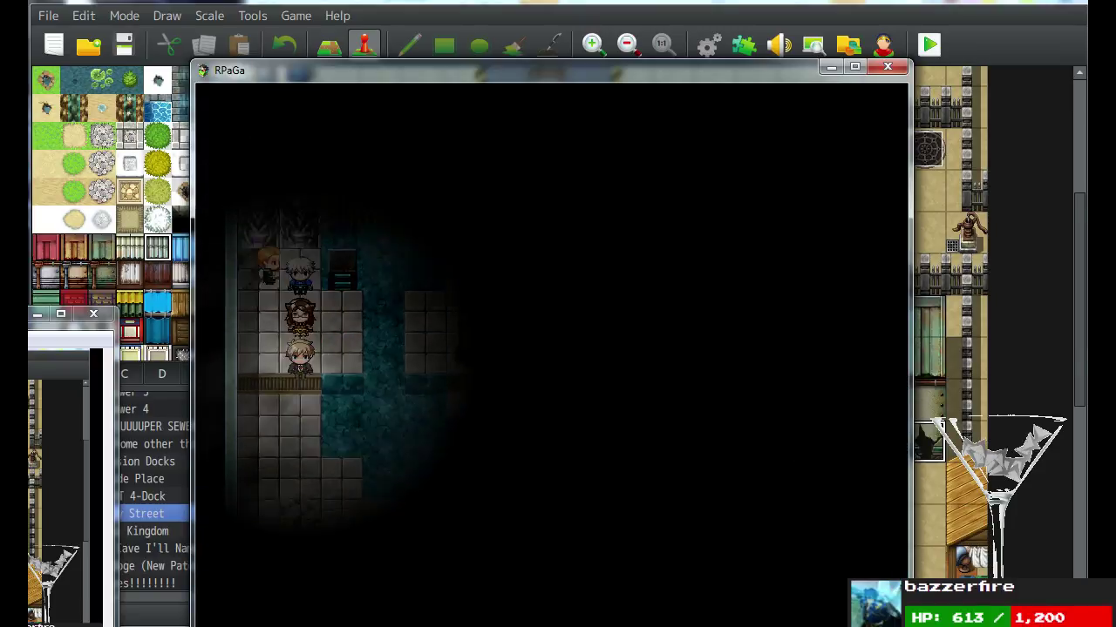
Walk the party south to the sewer's wooden crates, and return north across the walkway to the crystal beside the pipes.
{"action": "key", "text": "Down"}
{"action": "key", "text": "Right"}
{"action": "key", "text": "Down"}
{"action": "key", "text": "Right"}
{"action": "key", "text": "Down"}
{"action": "key", "text": "Left"}
{"action": "key", "text": "Down"}
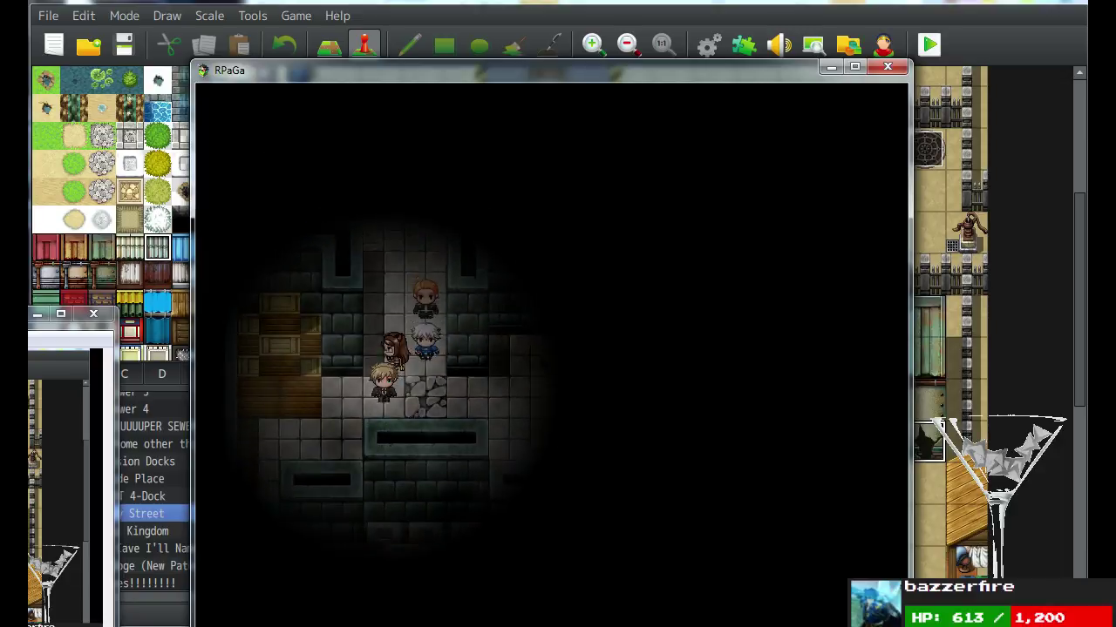
{"action": "key", "text": "Down"}
{"action": "key", "text": "Left"}
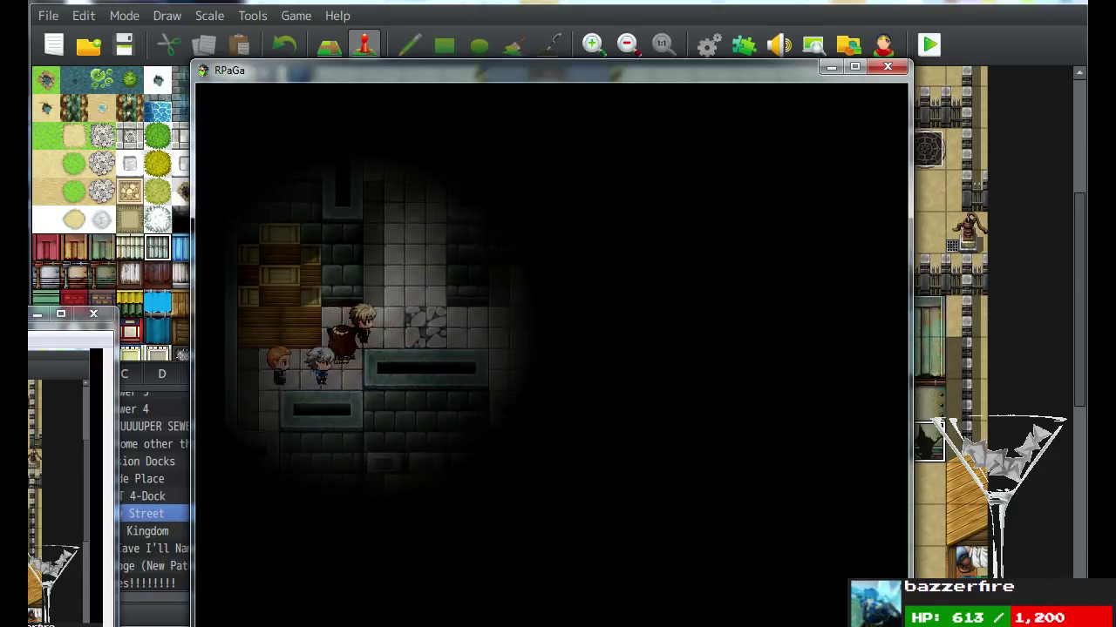
{"action": "key", "text": "Up"}
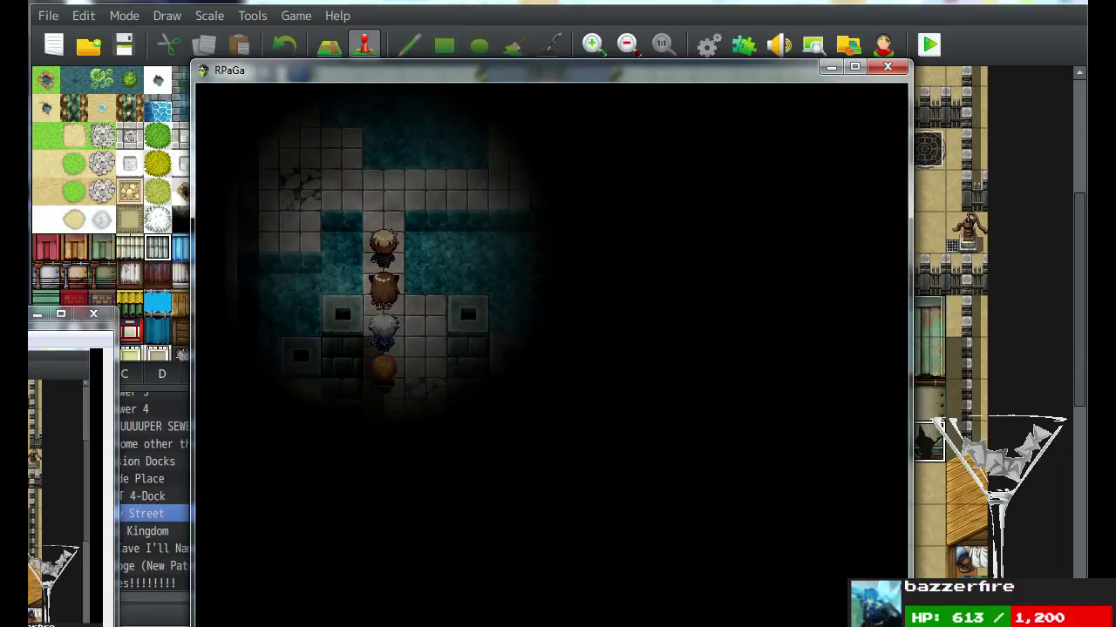
{"action": "key", "text": "Right"}
{"action": "key", "text": "Up"}
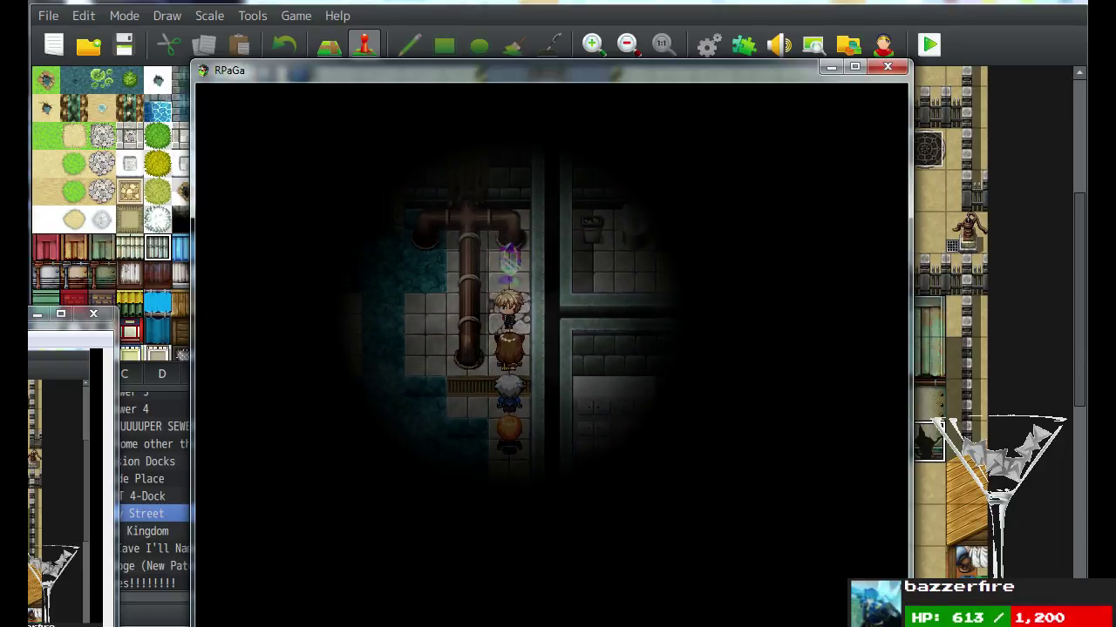
Walk the party from the crystal to the western walkway, and patrol back and forth across its small bridge.
{"action": "key", "text": "Down"}
{"action": "key", "text": "Left"}
{"action": "key", "text": "Up"}
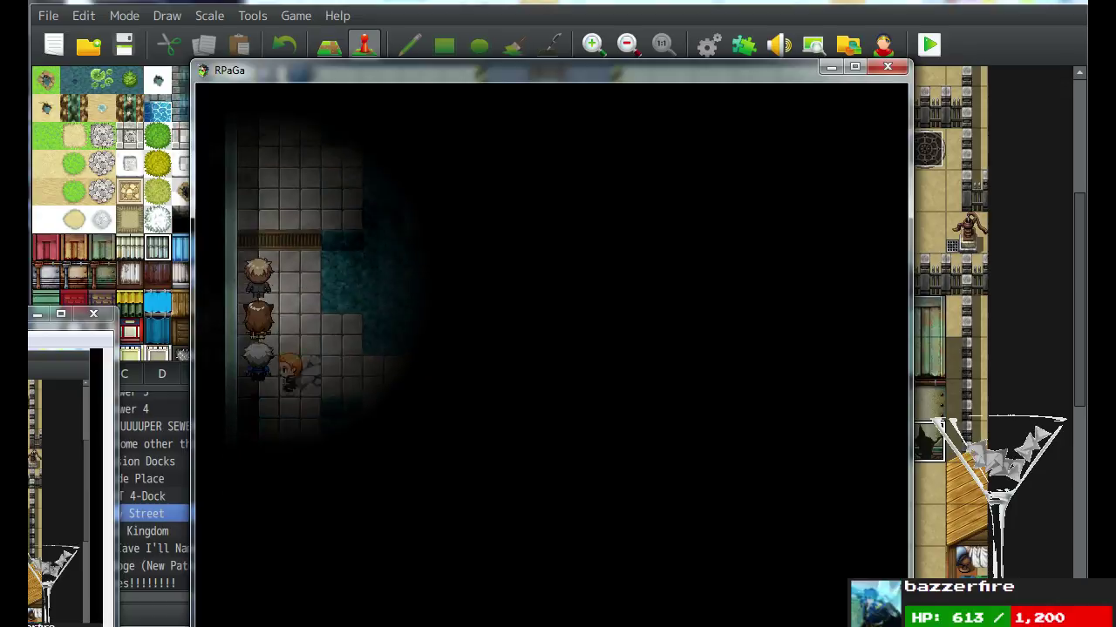
{"action": "key", "text": "Up"}
{"action": "key", "text": "Down"}
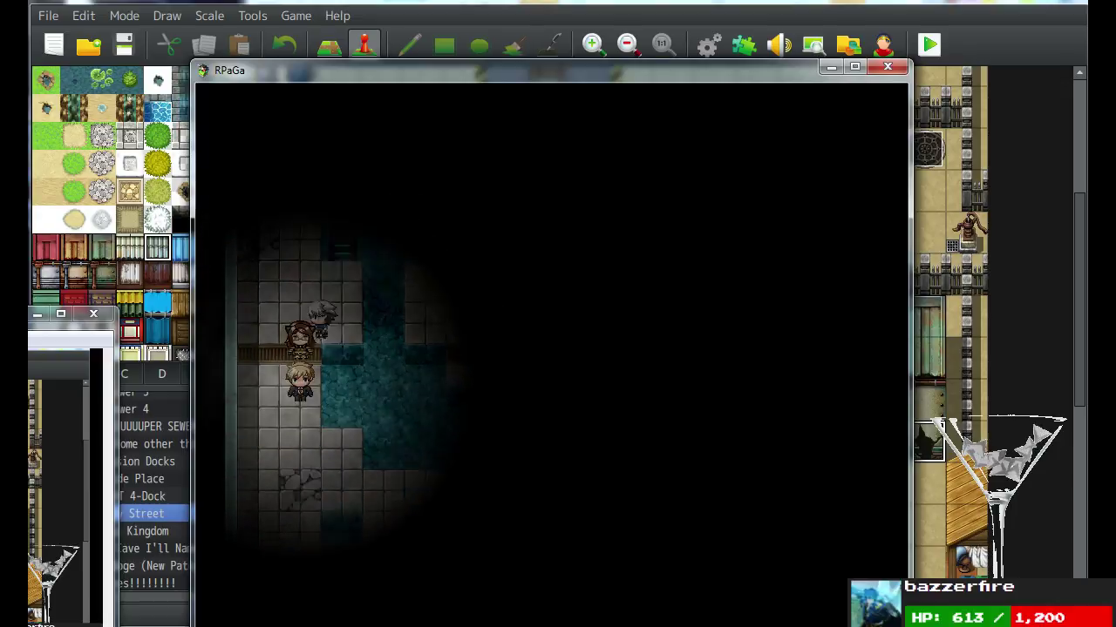
{"action": "key", "text": "Right"}
{"action": "key", "text": "Up"}
{"action": "key", "text": "Up"}
{"action": "key", "text": "Down"}
{"action": "key", "text": "Left"}
{"action": "key", "text": "Up"}
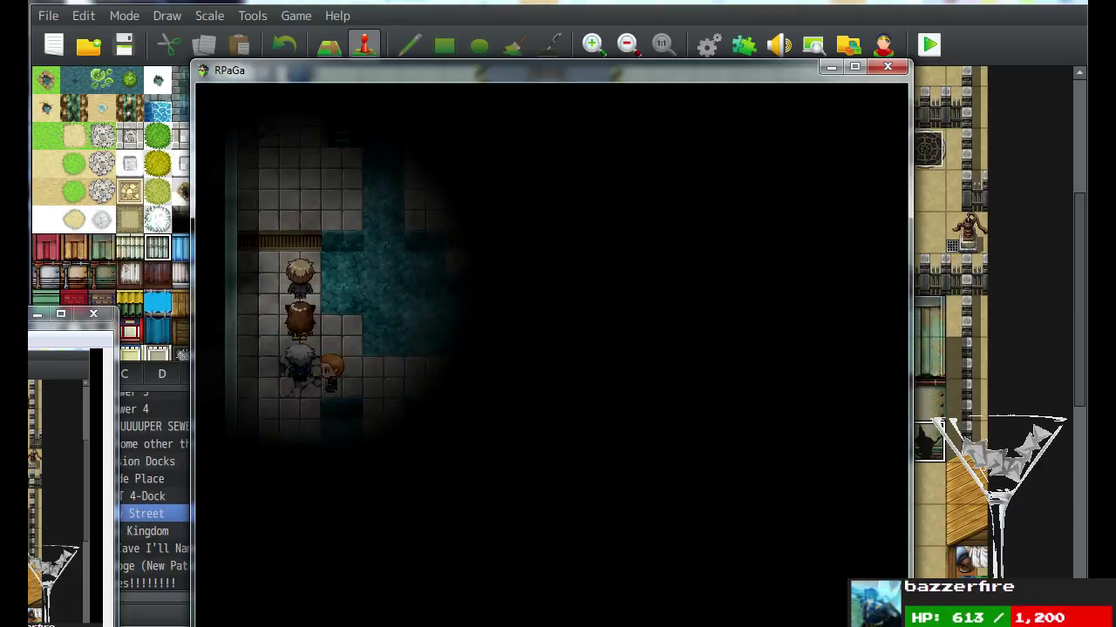
Lead the party along the central walkway to the eastern passage and back to the western bridge.
{"action": "key", "text": "Left"}
{"action": "key", "text": "Down"}
{"action": "key", "text": "Right"}
{"action": "key", "text": "Right"}
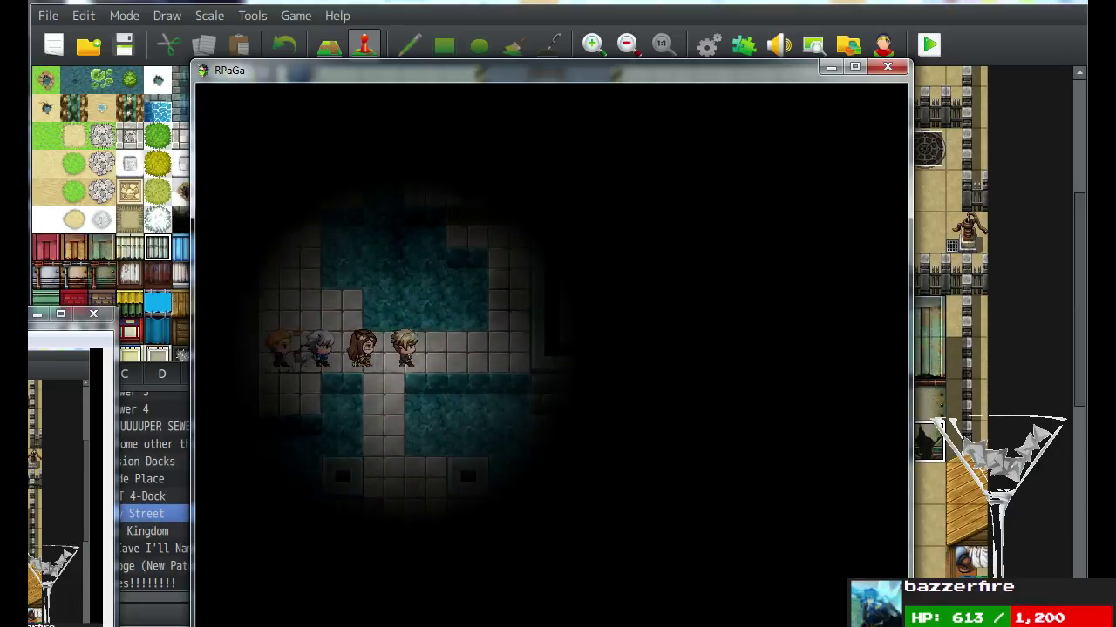
{"action": "key", "text": "Up"}
{"action": "key", "text": "Down"}
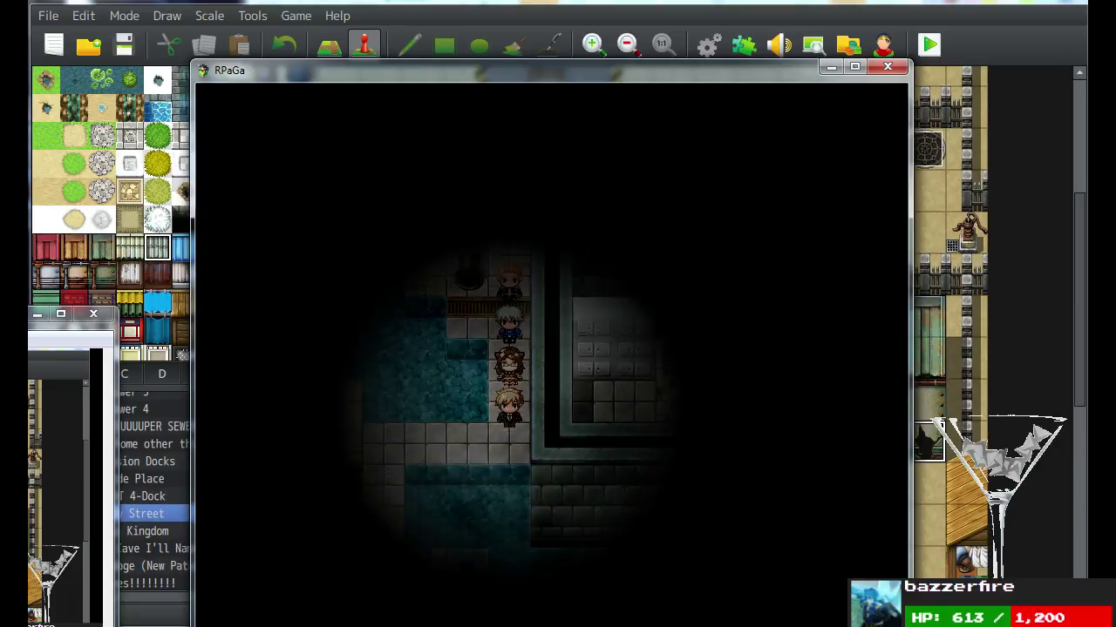
{"action": "key", "text": "Left"}
{"action": "key", "text": "Up"}
{"action": "key", "text": "Down"}
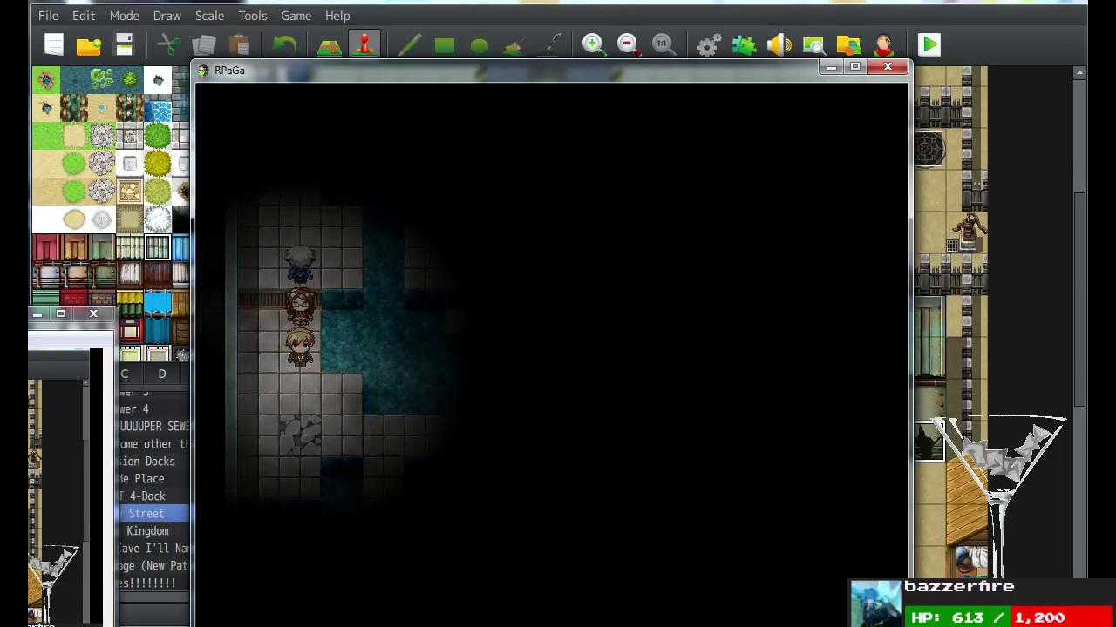